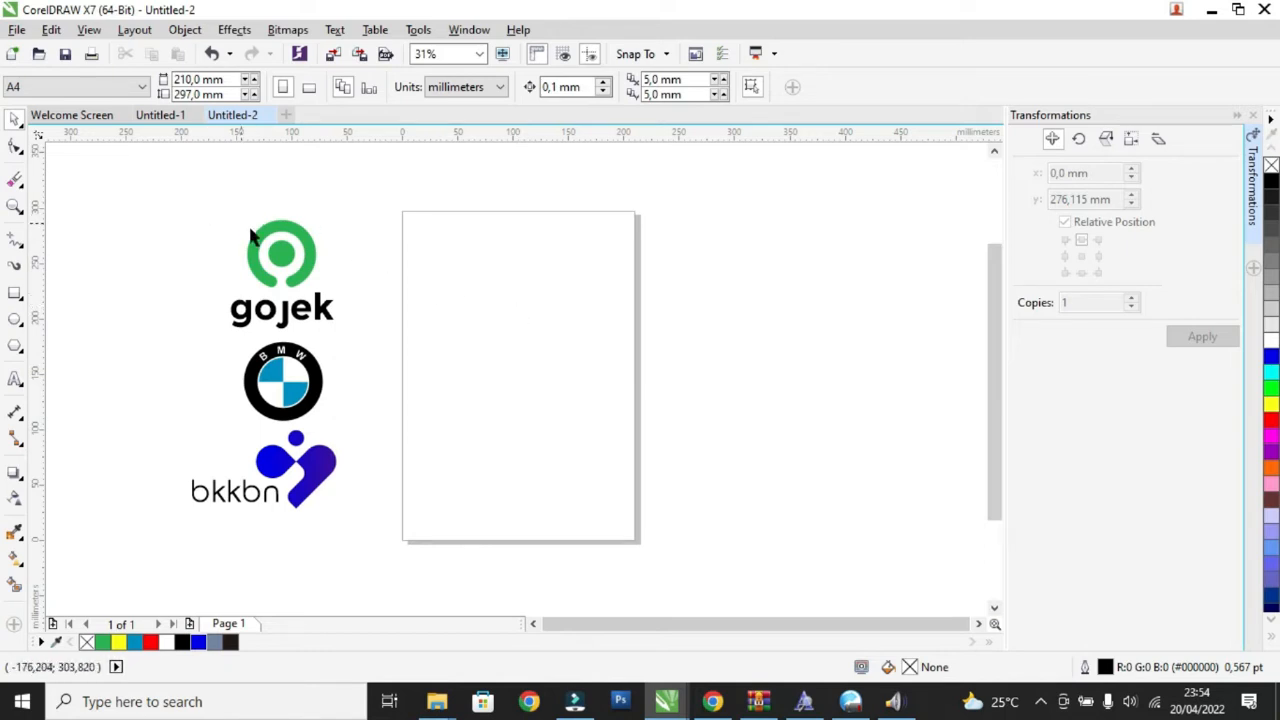
- Draw a circle about 75 mm in diameter in the upper part of the page, using the gojek logo as reference
drag(183, 210, 364, 332)
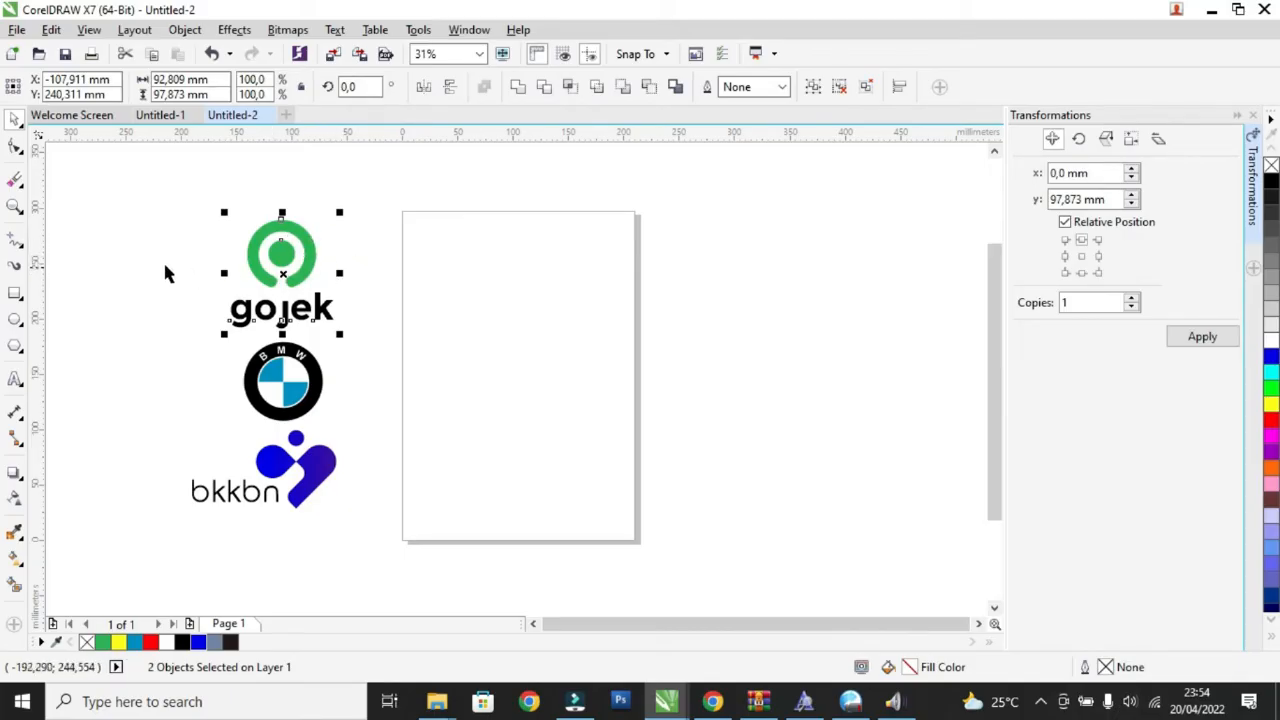
click(15, 318)
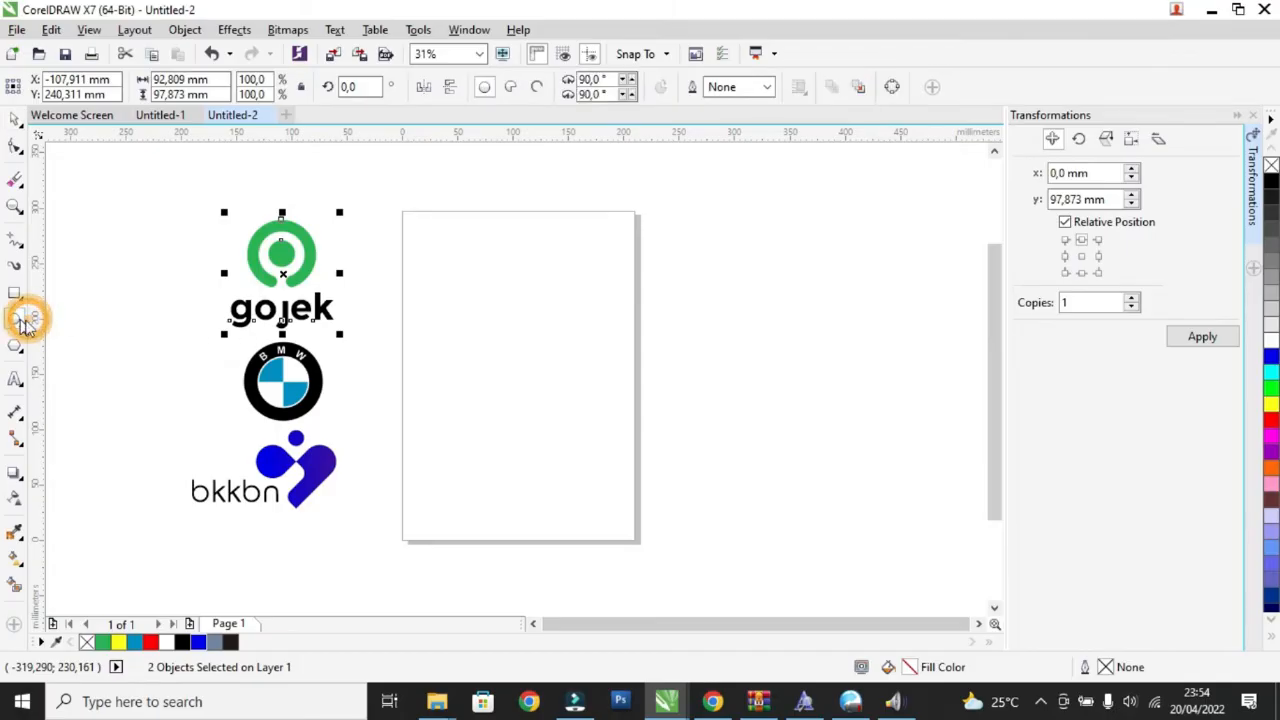
drag(455, 252, 543, 334)
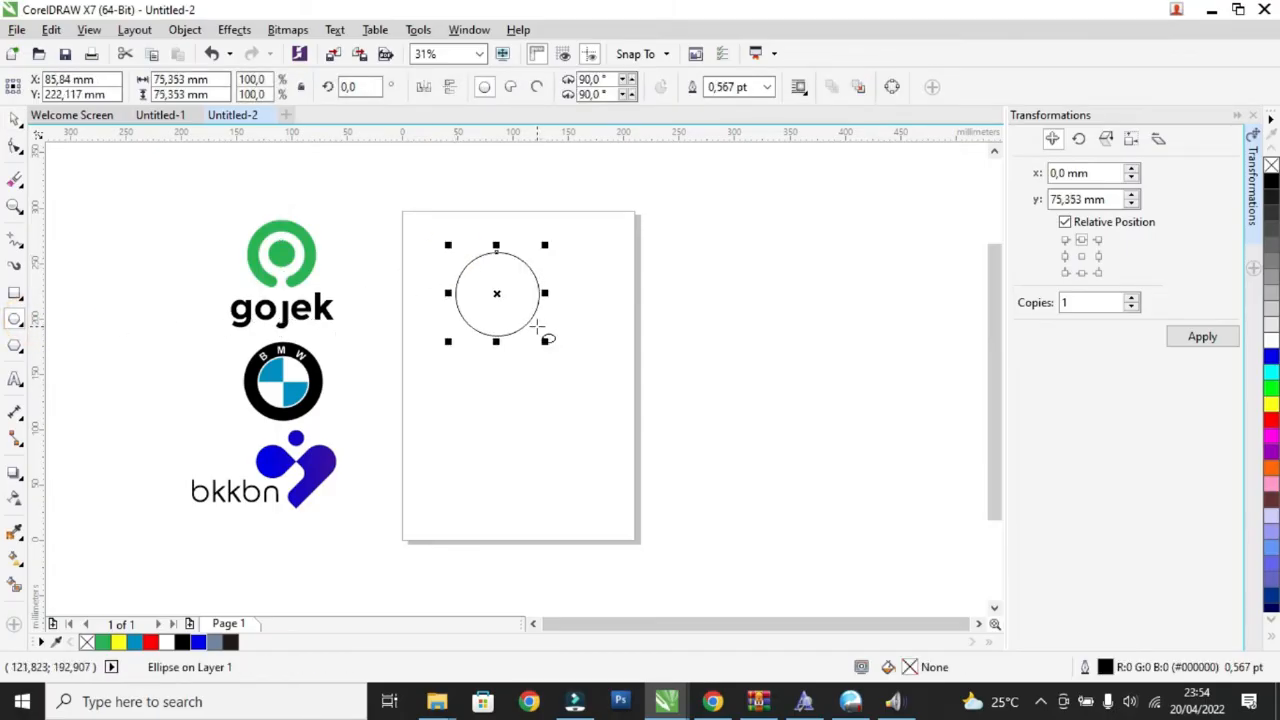
scroll(494, 307, up, 2)
scroll(494, 307, down, 2)
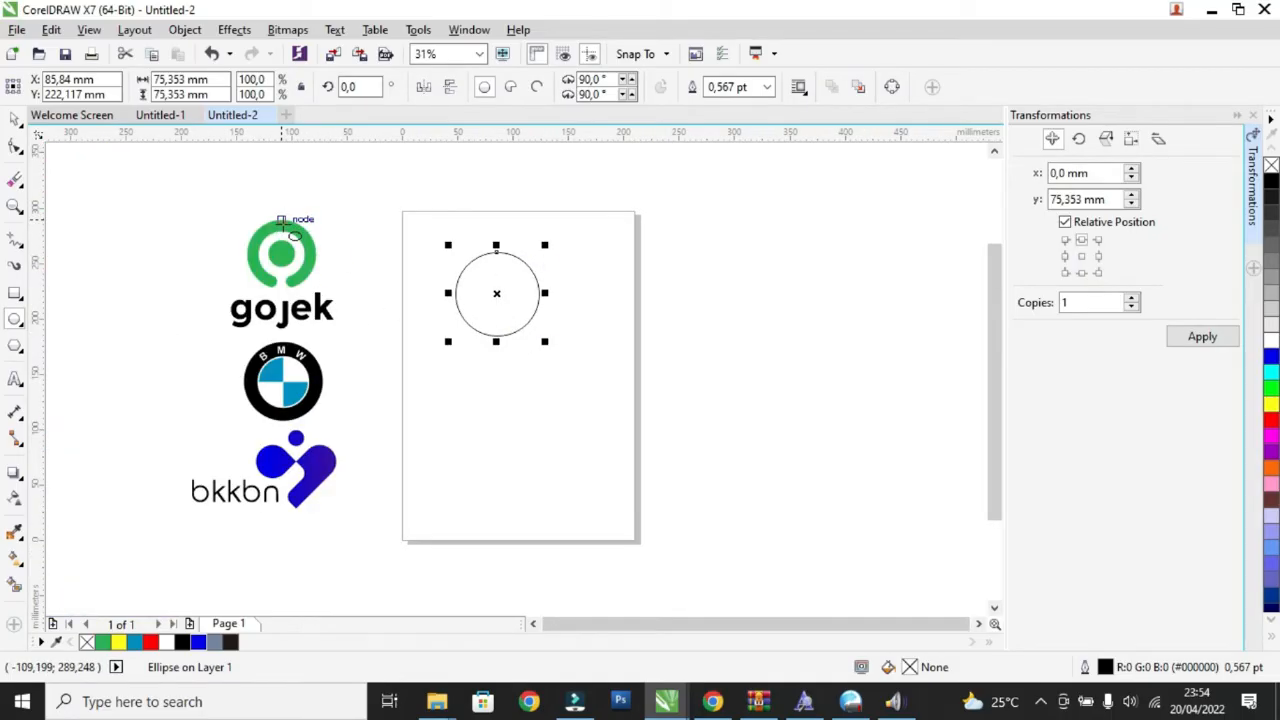
- Sample the green of the gojek logo with the Color Eyedropper and fill the drawn circle with it
click(24, 535)
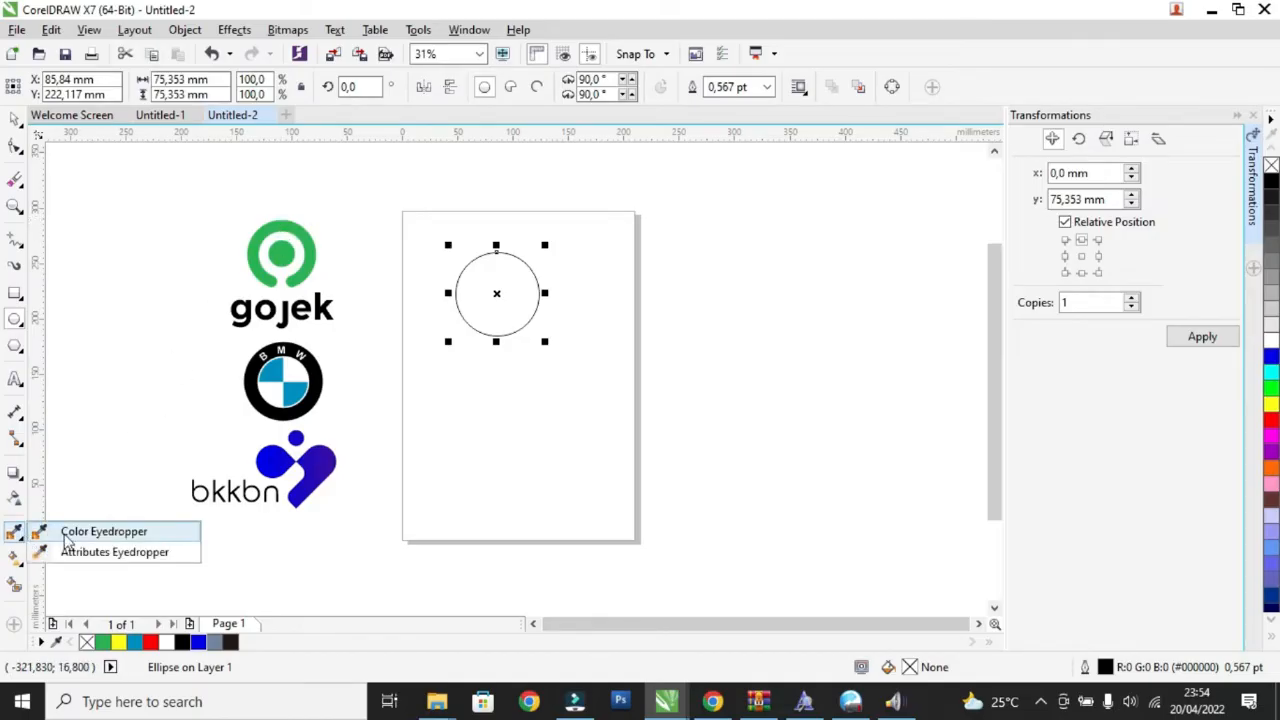
click(70, 535)
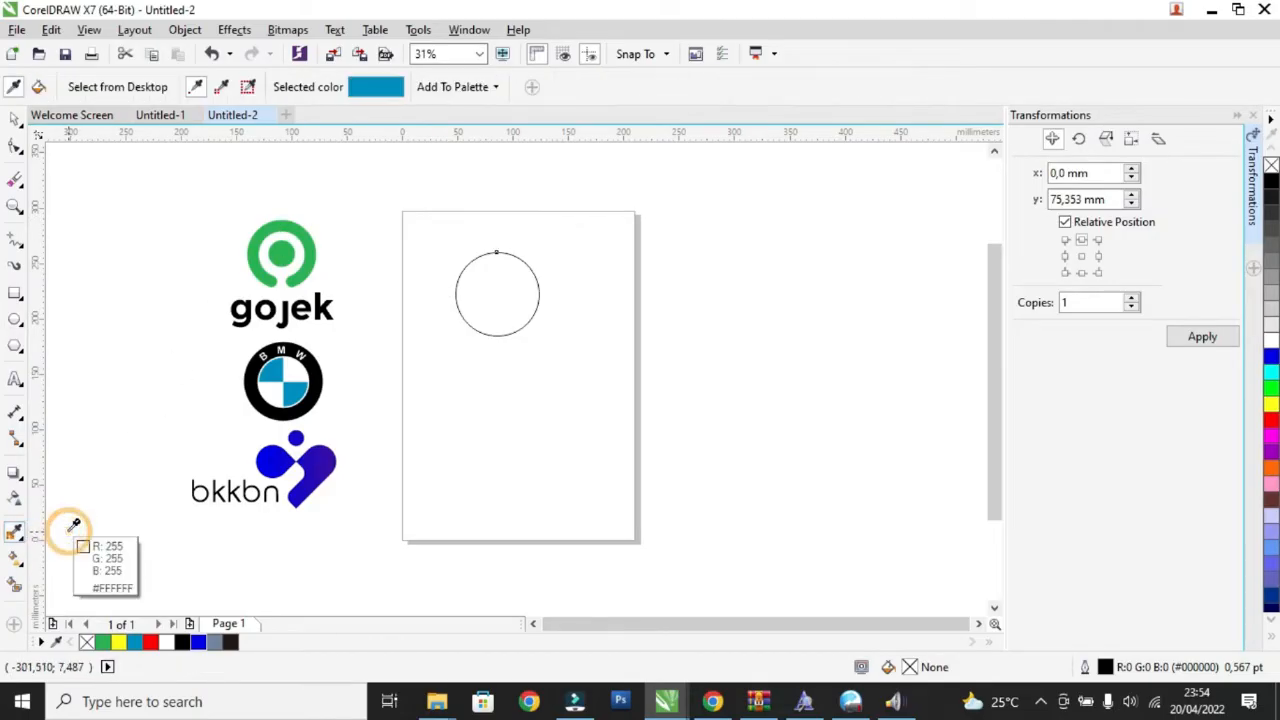
click(286, 216)
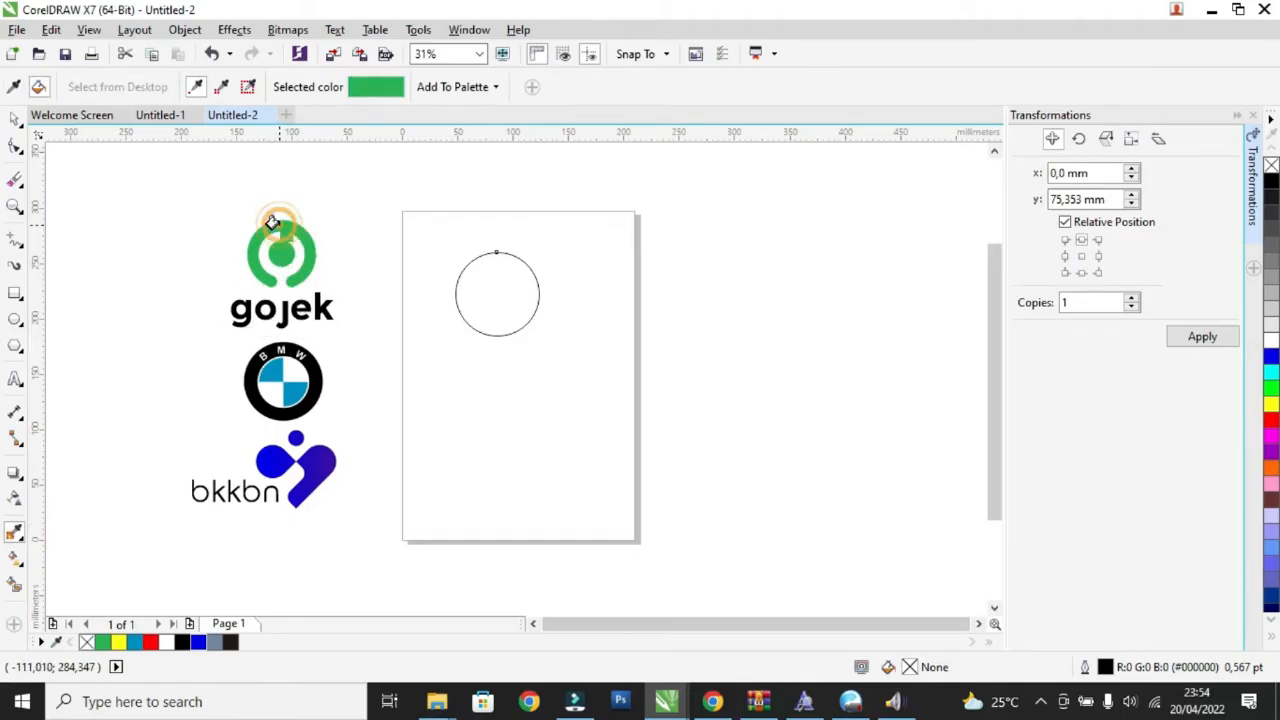
click(473, 282)
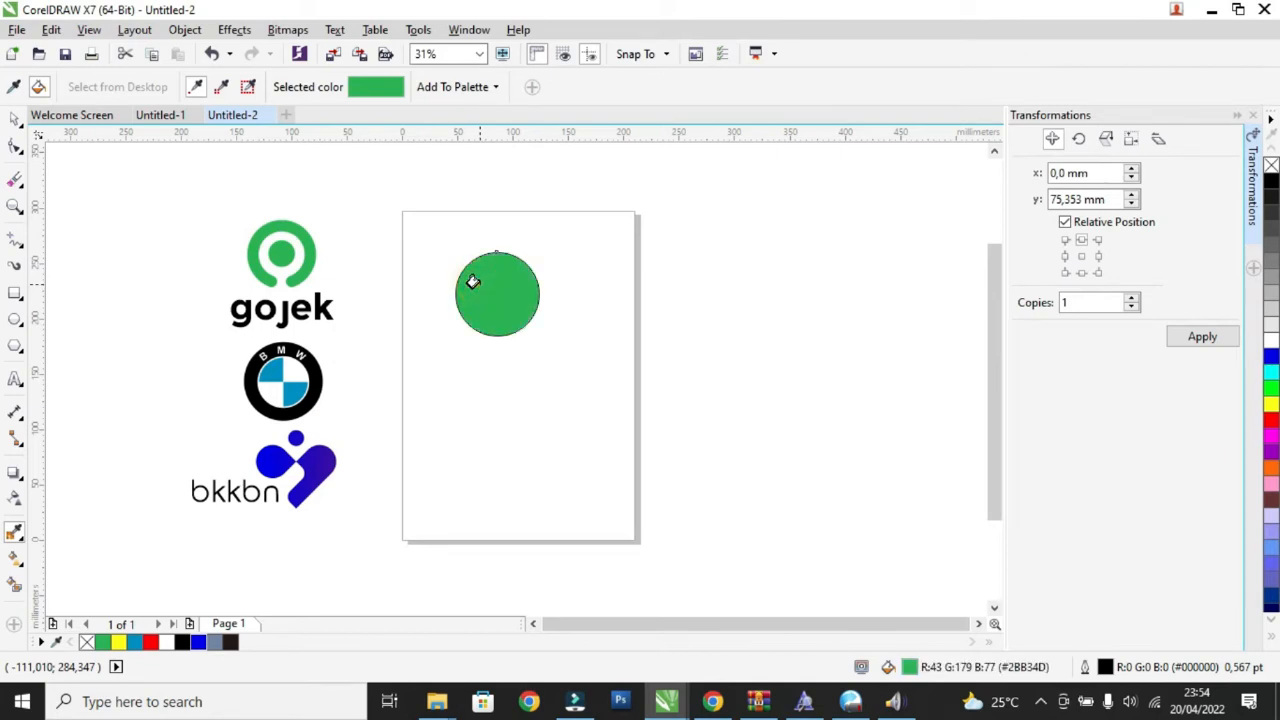
click(15, 118)
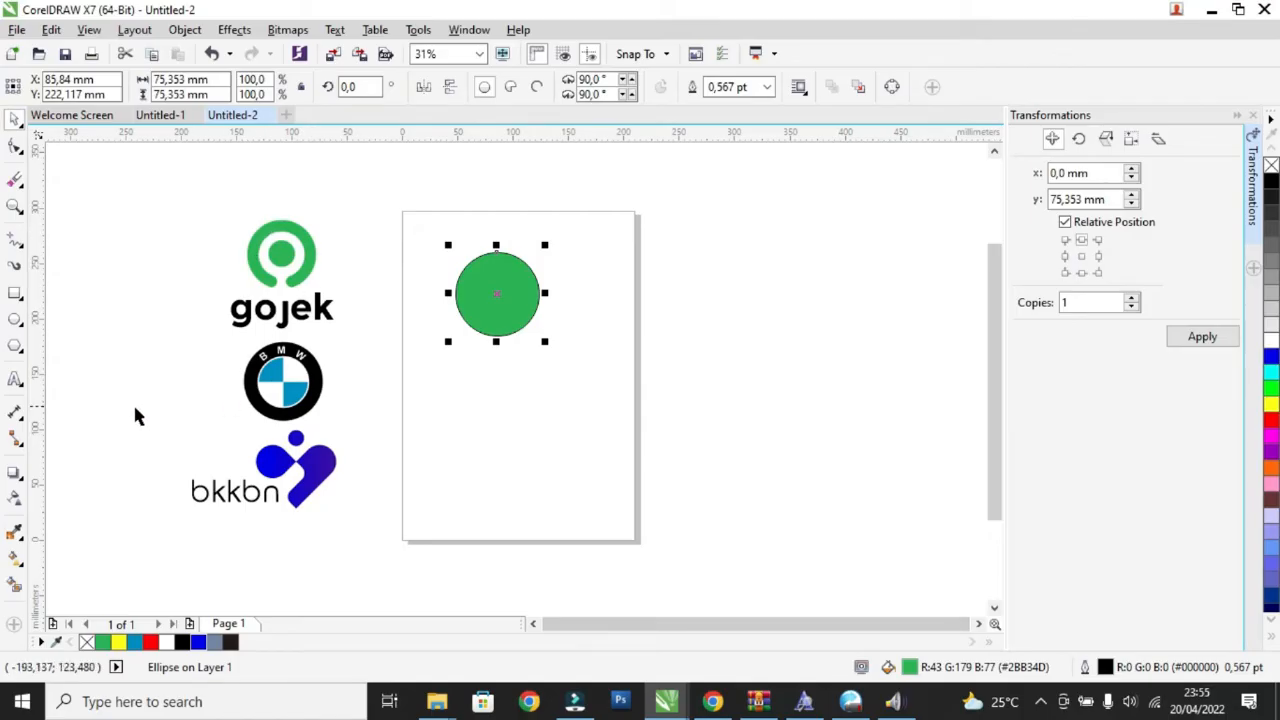
- Draw a second circle about 62 mm in diameter and place it inside the green circle
click(15, 318)
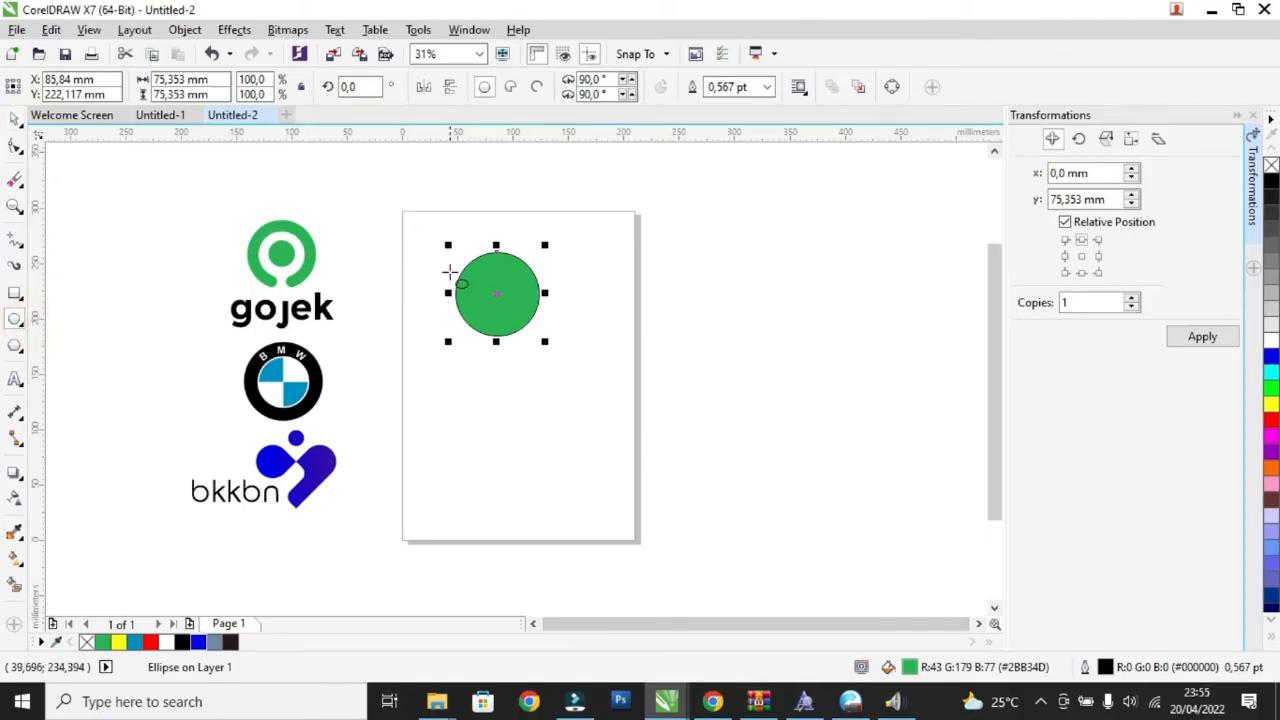
drag(448, 243, 510, 306)
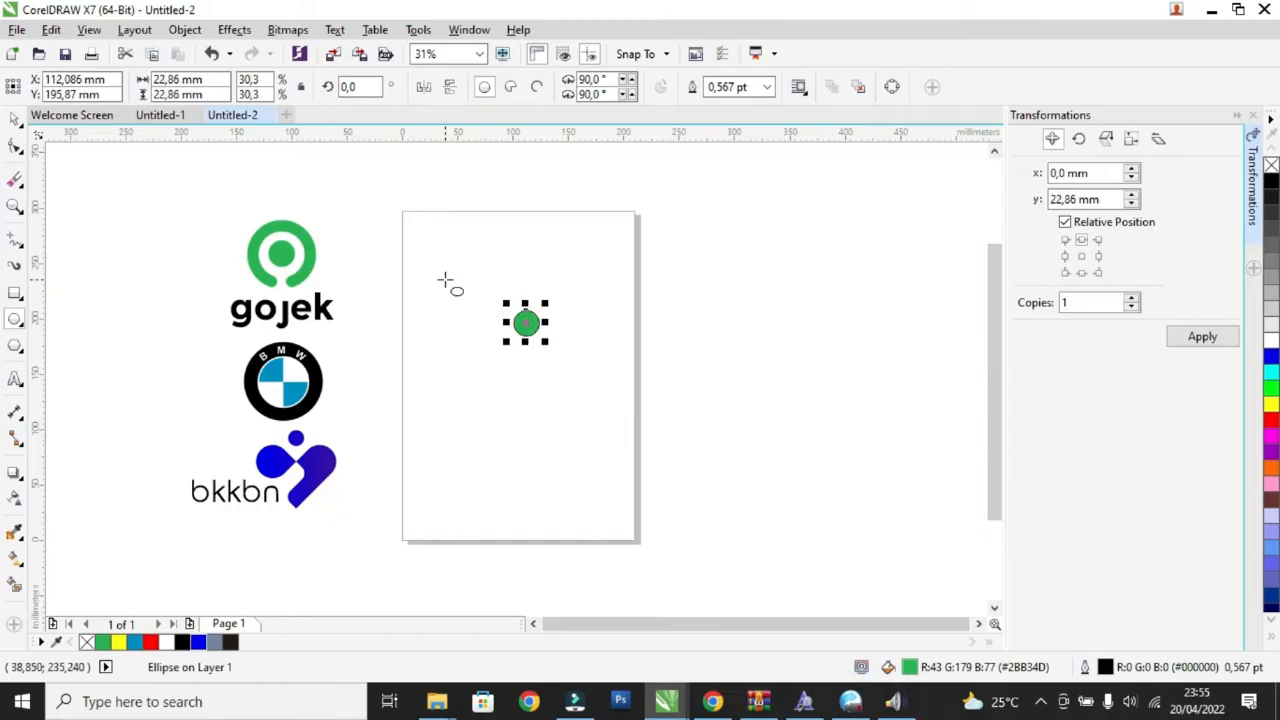
key(ctrl+z)
drag(567, 293, 586, 366)
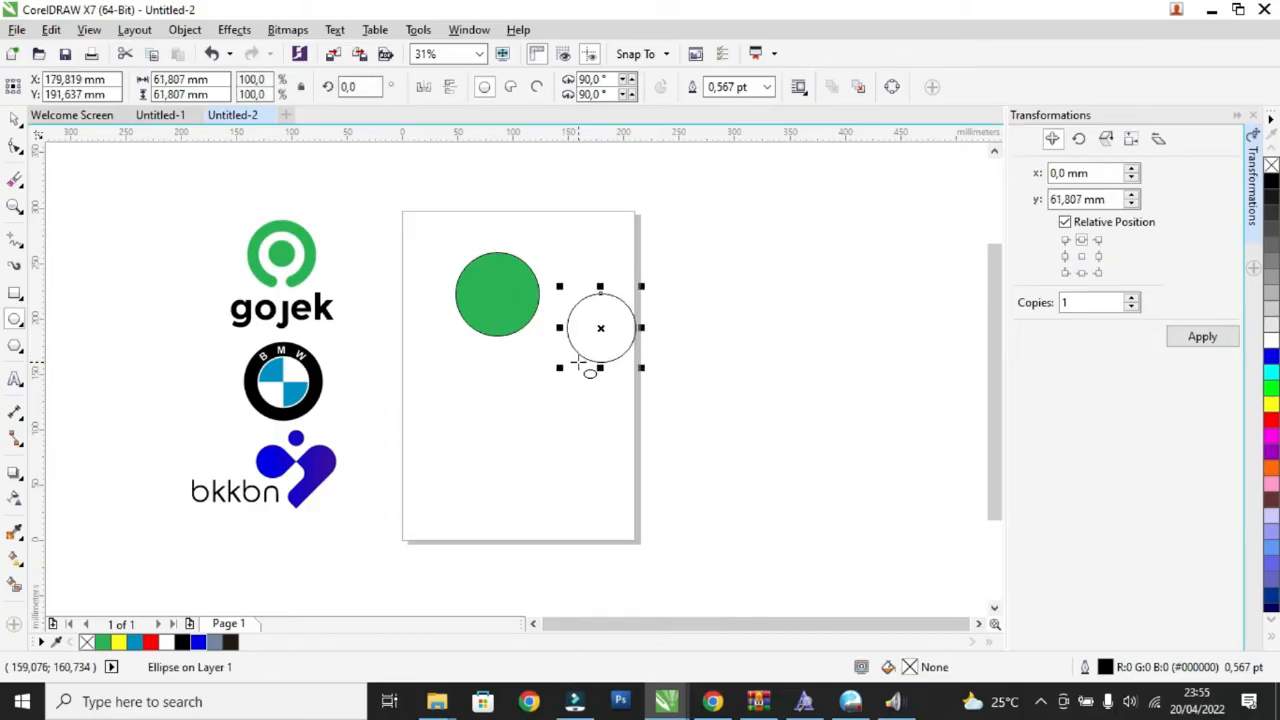
click(15, 118)
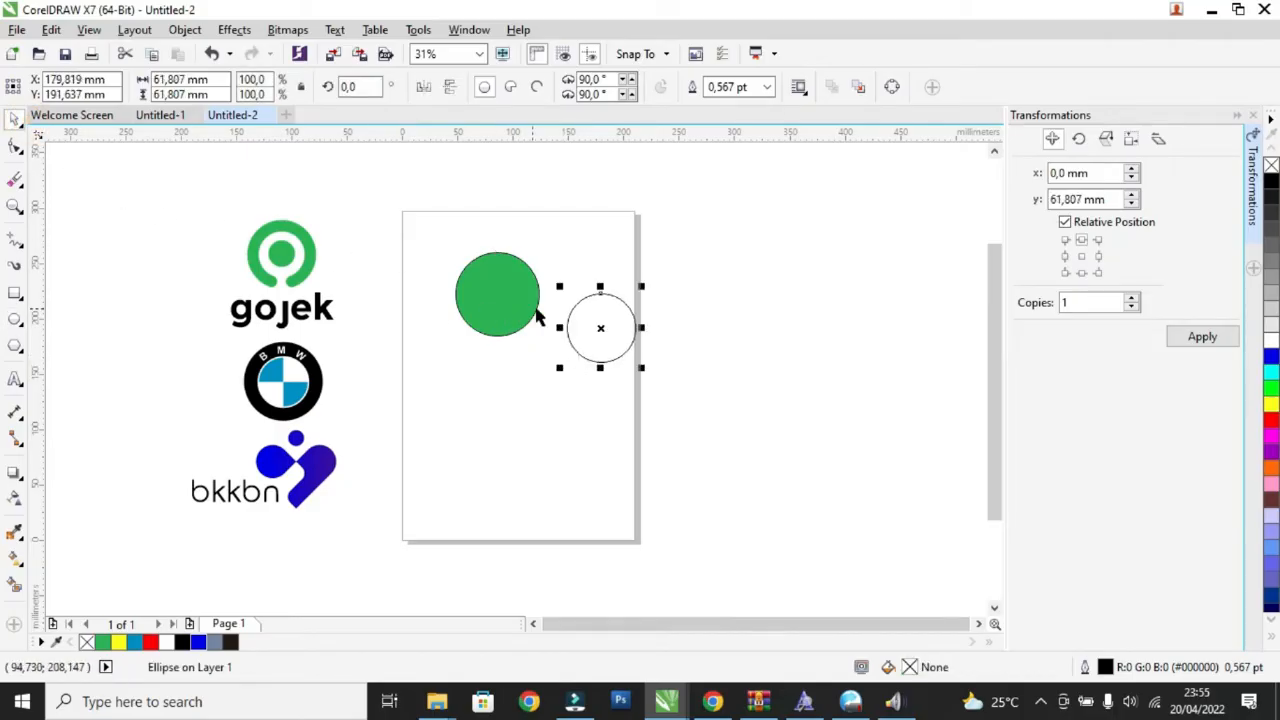
drag(573, 310, 480, 280)
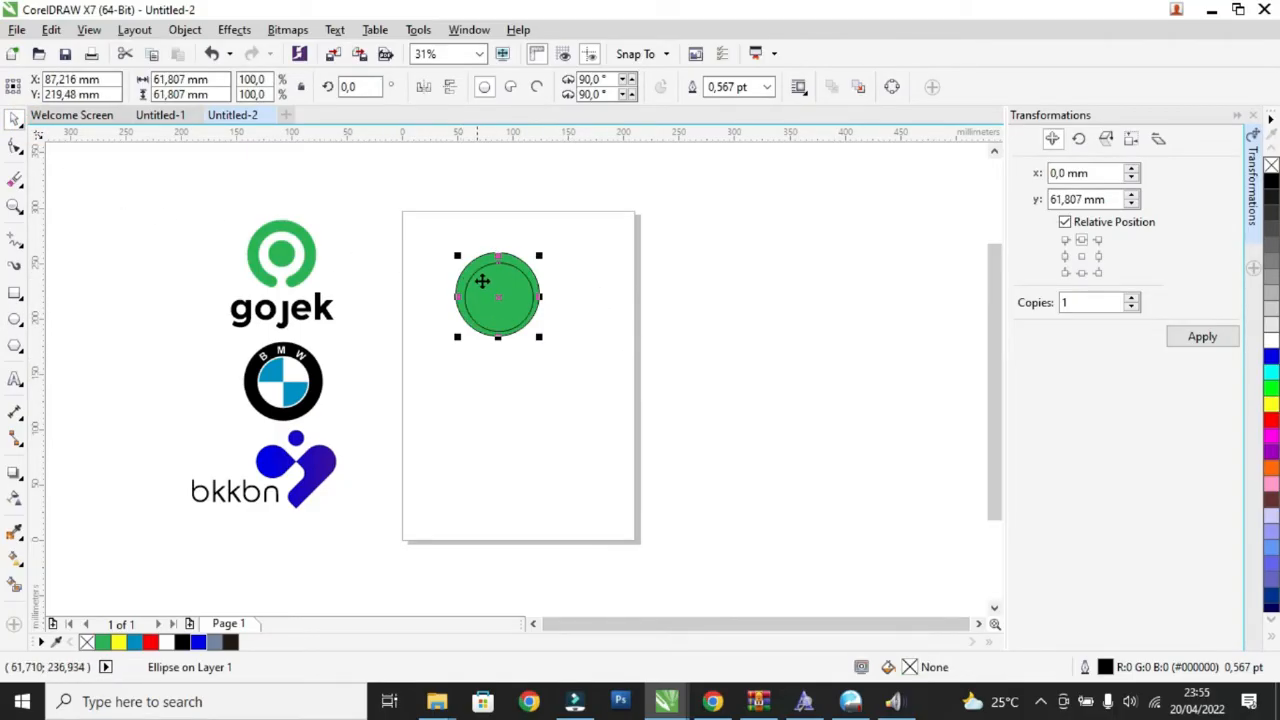
- Fill the smaller circle with yellow so it contrasts with the green circle
scroll(486, 282, up, 2)
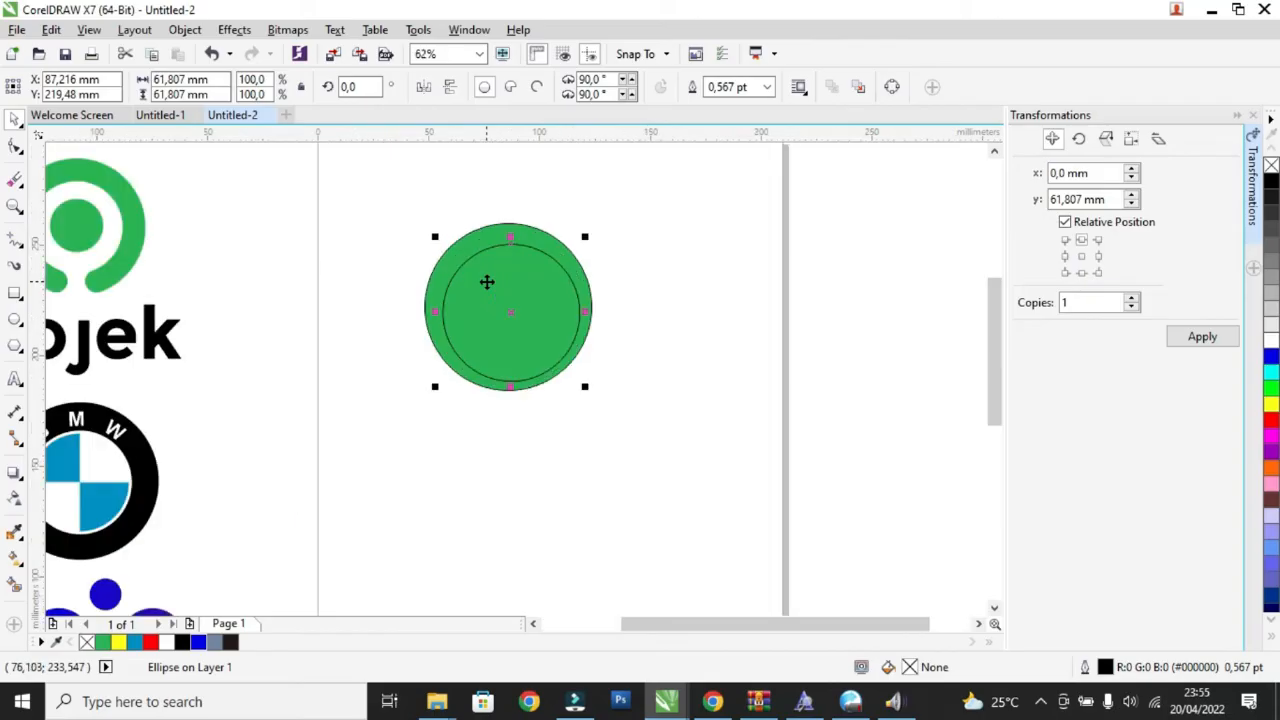
click(1271, 340)
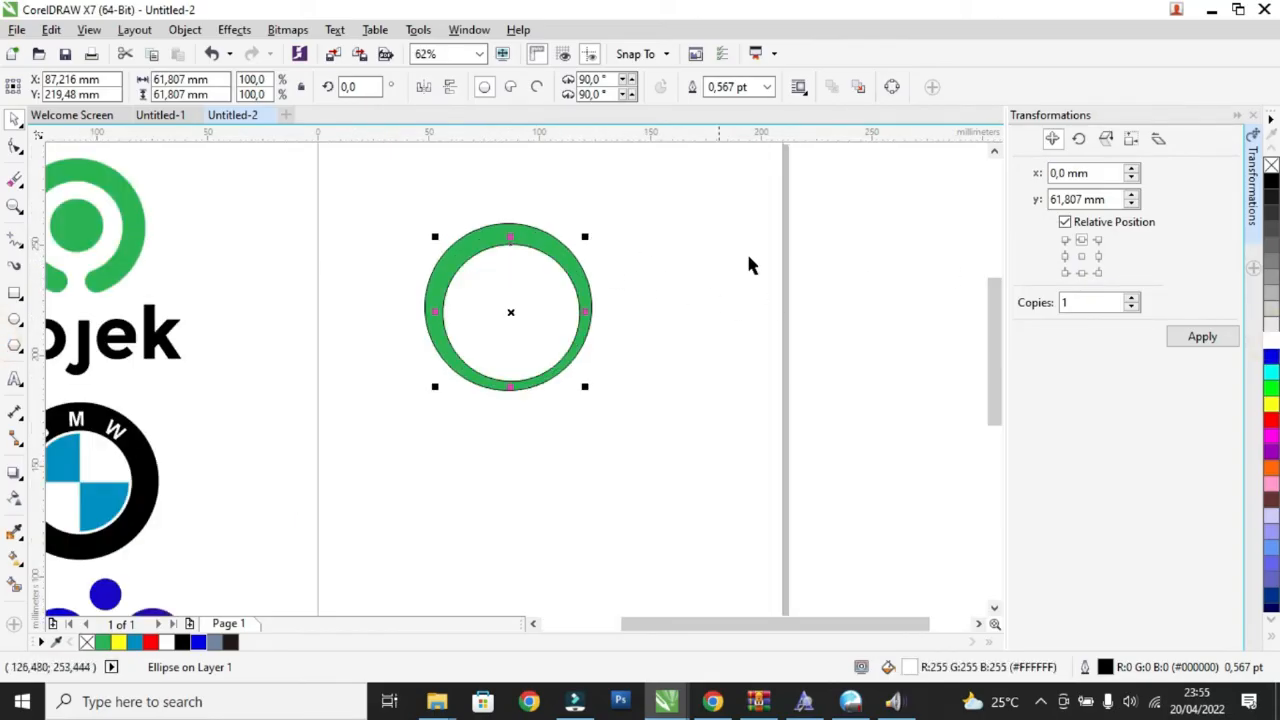
click(1271, 405)
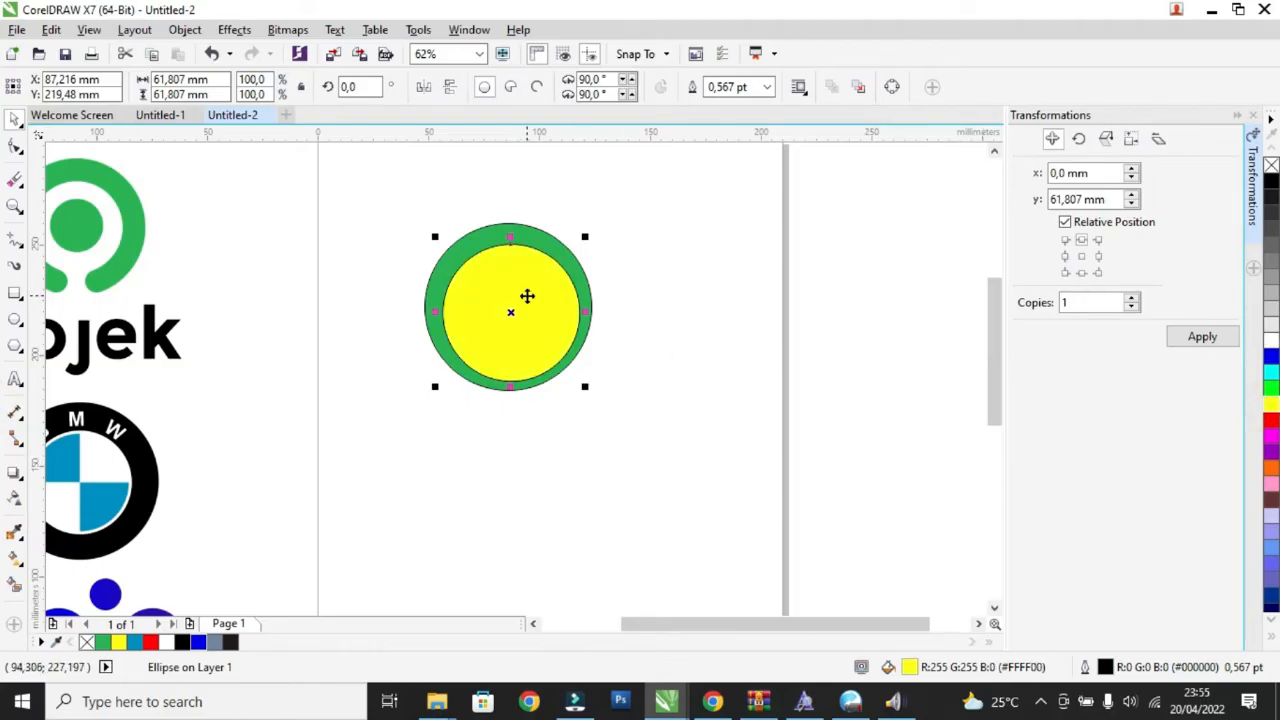
- Shrink the yellow circle to about 55 mm in diameter and centre it on the green circle
mouse_move(585, 237)
mouse_down()
mouse_move(547, 271)
mouse_move(575, 247)
mouse_up()
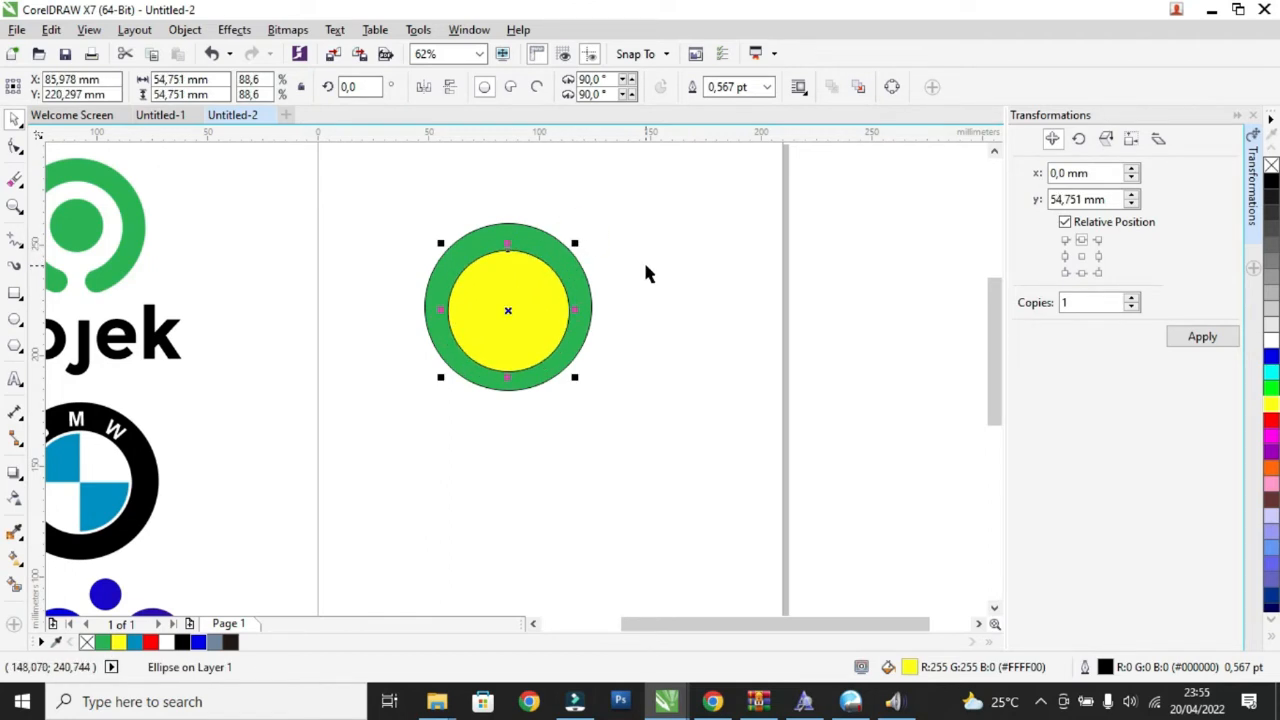
click(646, 266)
drag(374, 178, 683, 428)
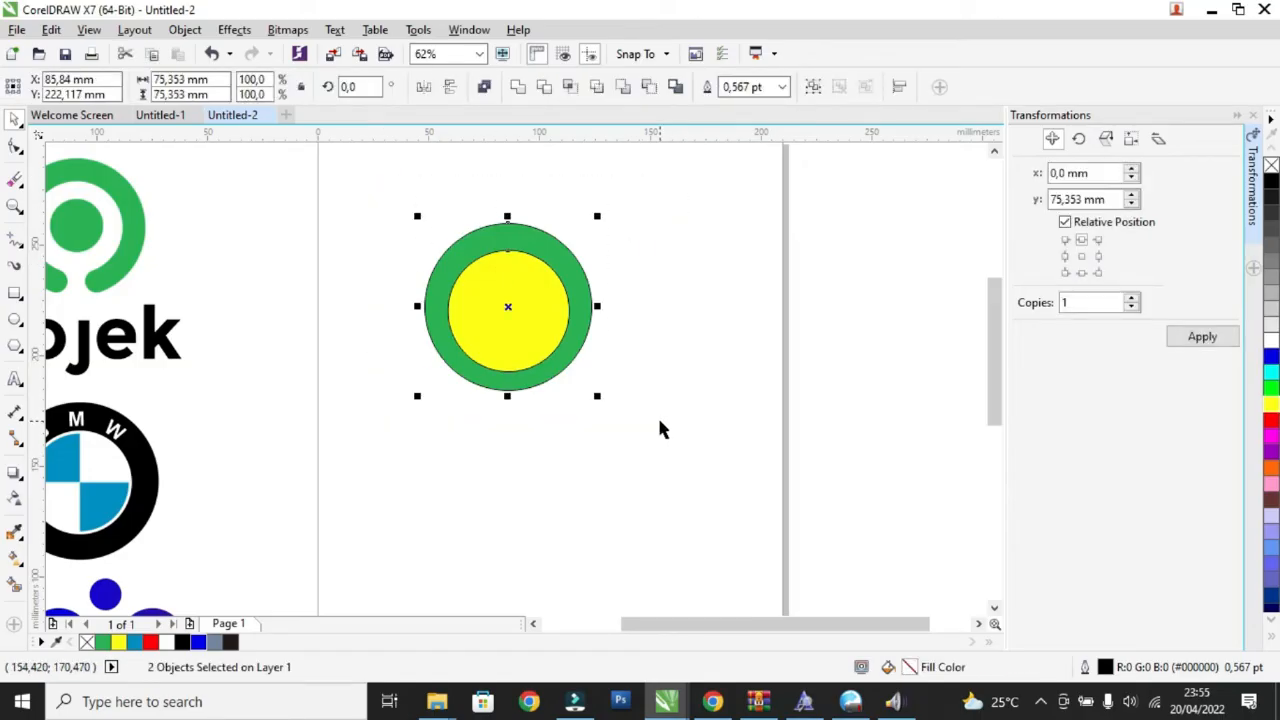
key(e)
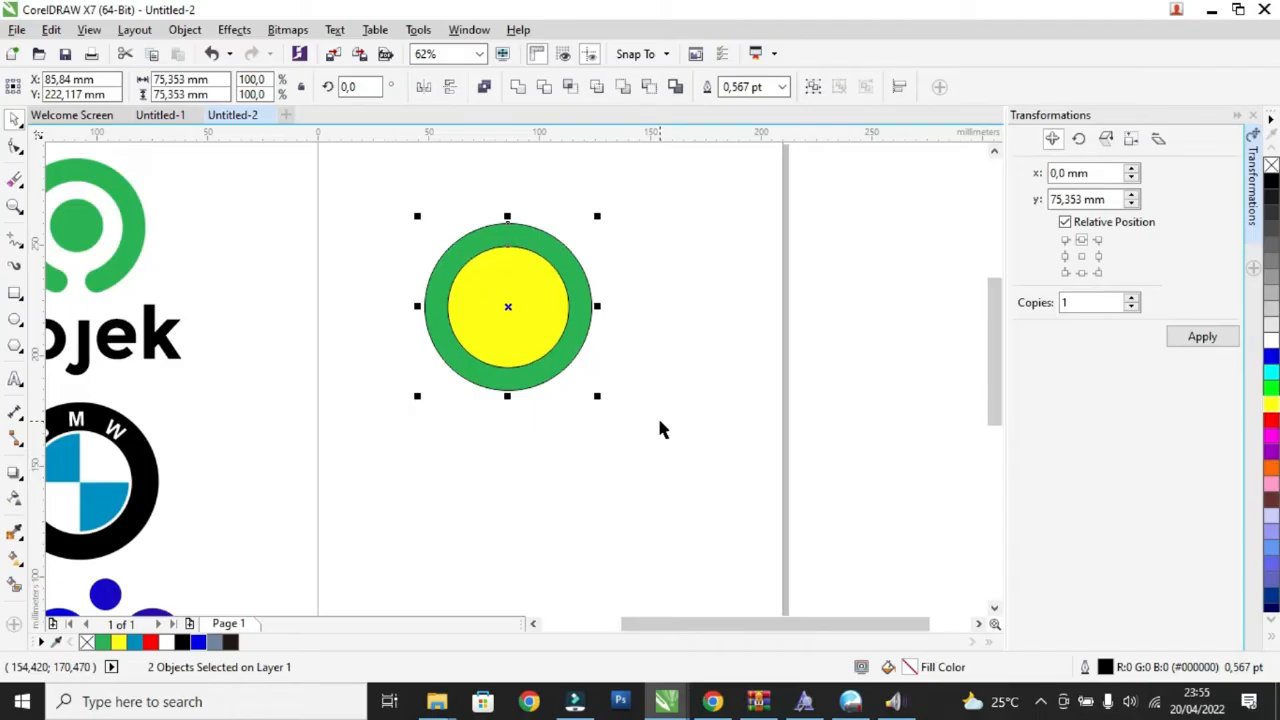
click(720, 385)
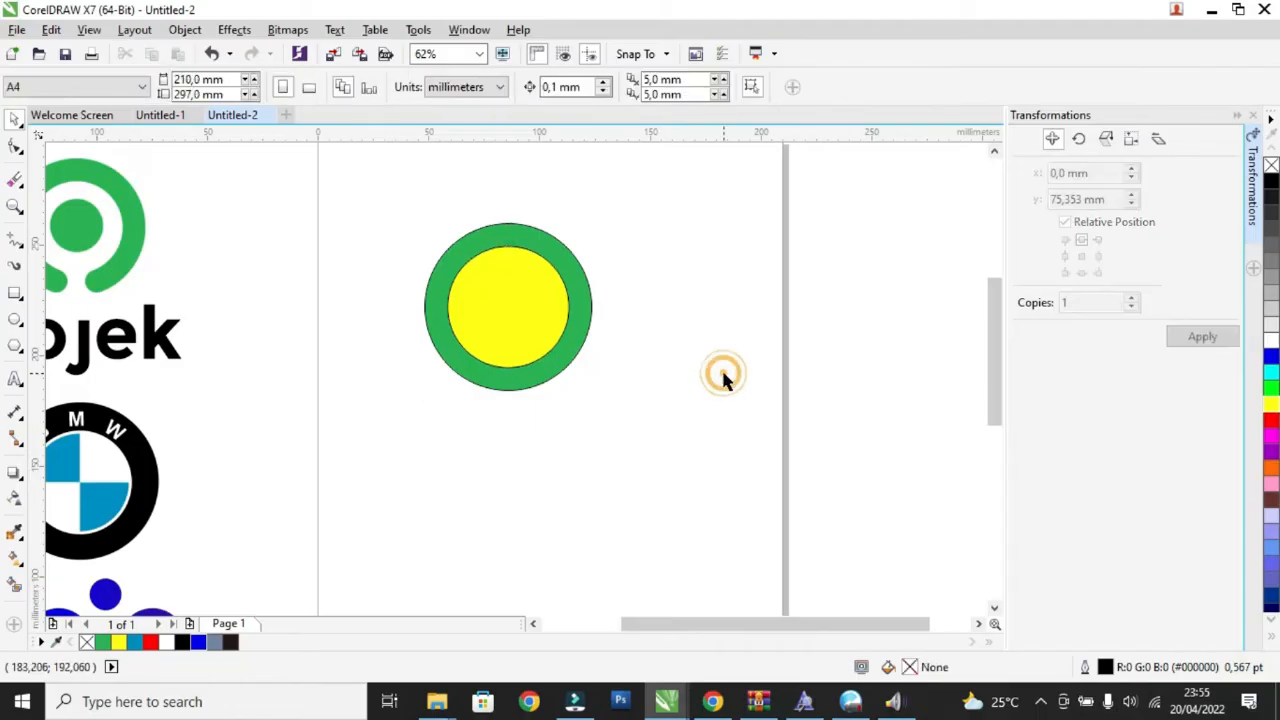
- Reduce the yellow circle further to about 51 mm and realign its centre with the green circle
click(503, 325)
drag(573, 240, 567, 252)
drag(383, 186, 678, 463)
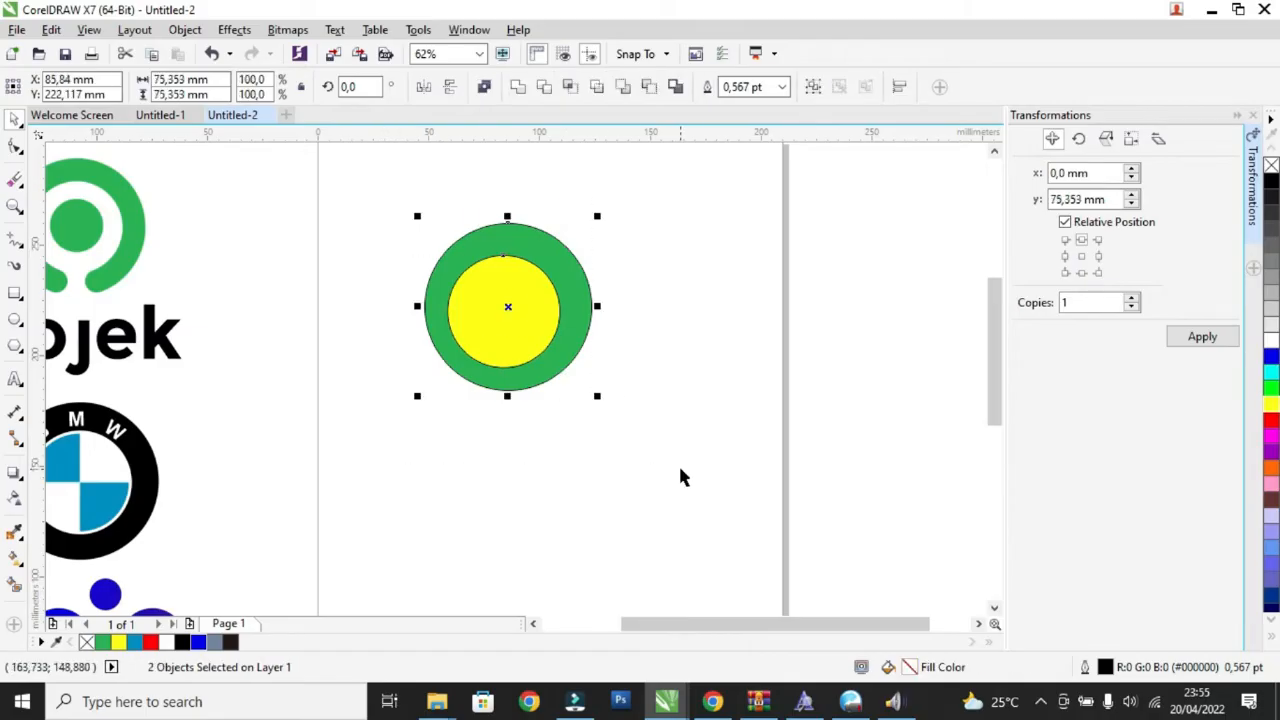
key(c)
key(e)
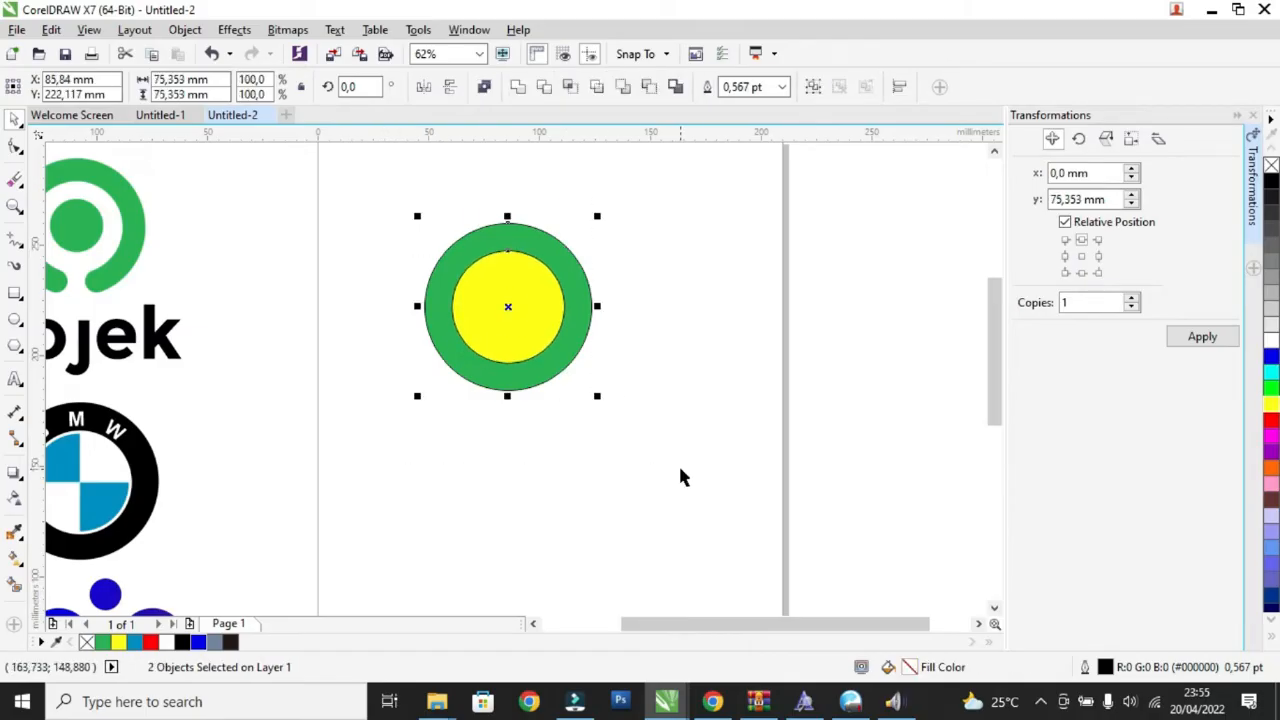
- Trim the green circle with the yellow one to form a ring, and delete the yellow circle
click(657, 336)
drag(362, 186, 663, 451)
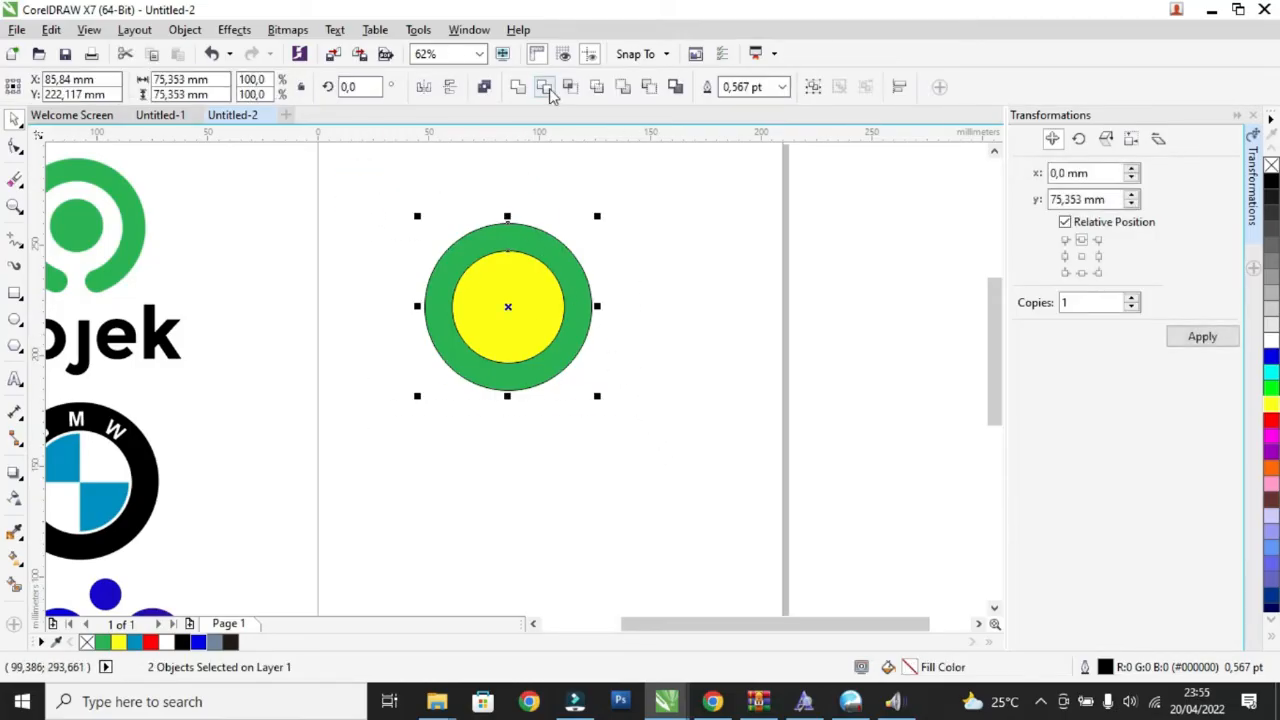
click(549, 92)
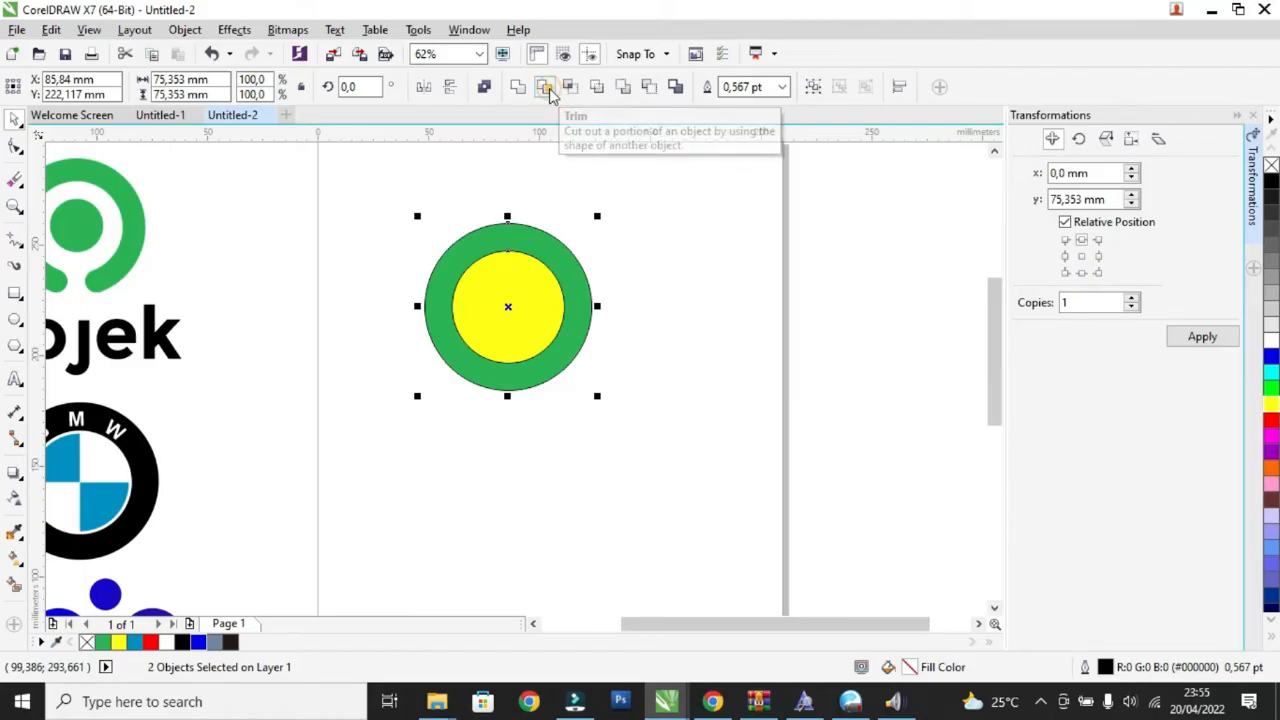
click(648, 204)
drag(505, 303, 672, 303)
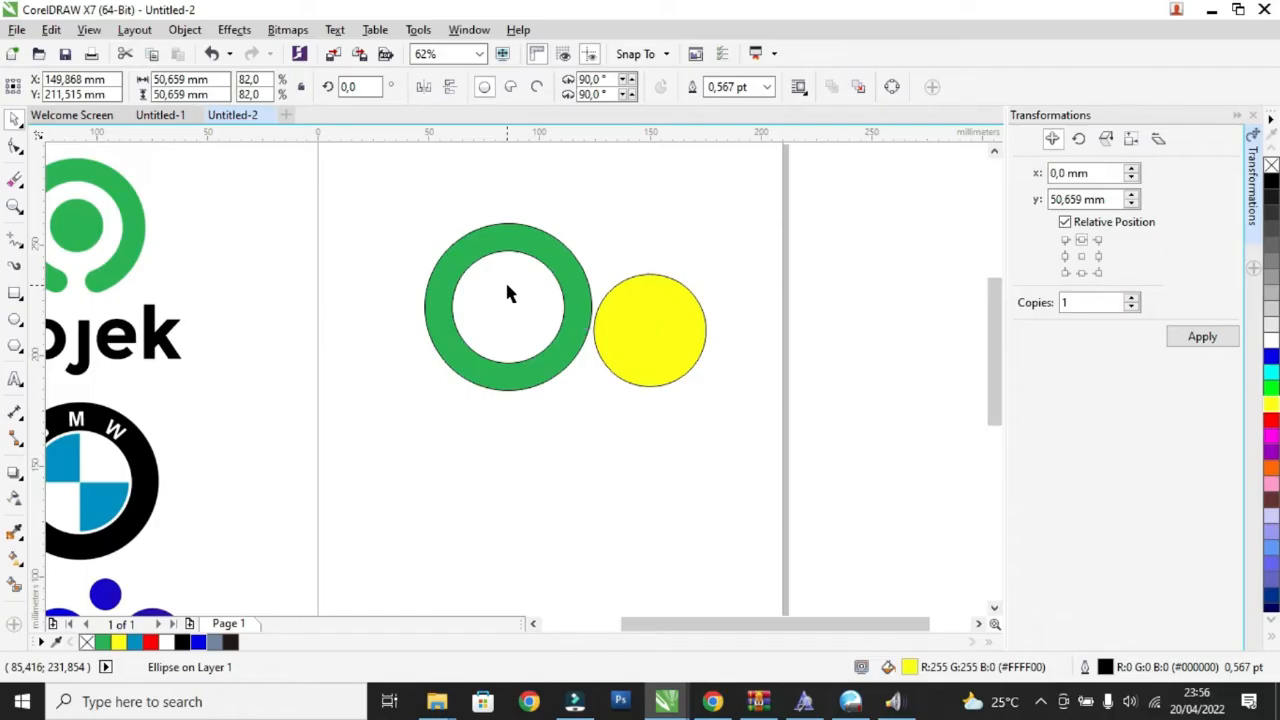
key(Delete)
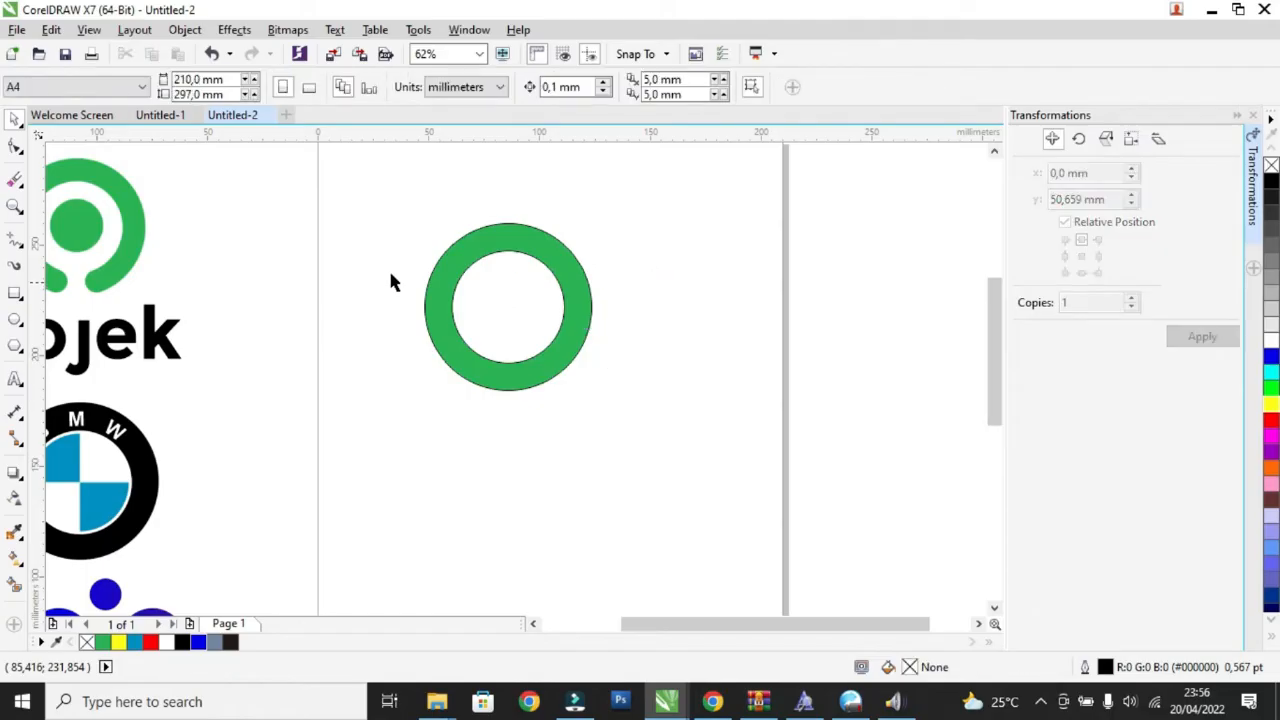
- Draw a circle about 26 mm in diameter beside the ring and fill it with the same green
click(15, 321)
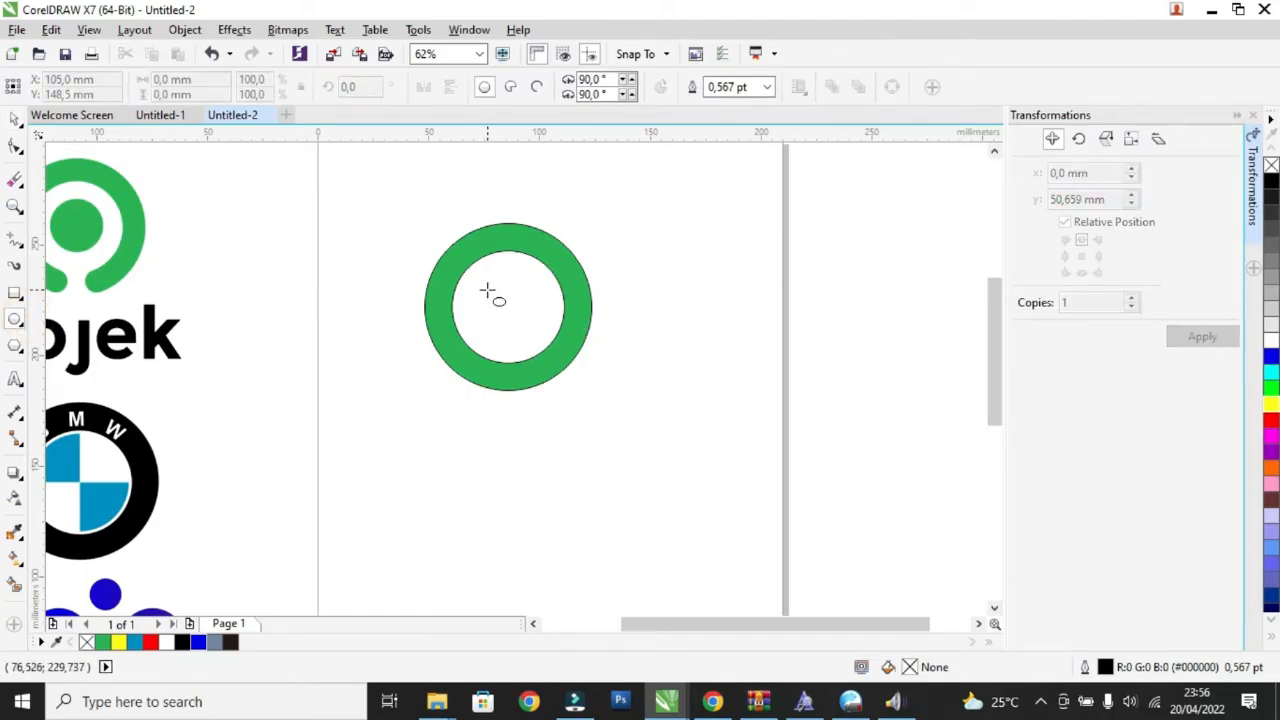
drag(655, 295, 713, 352)
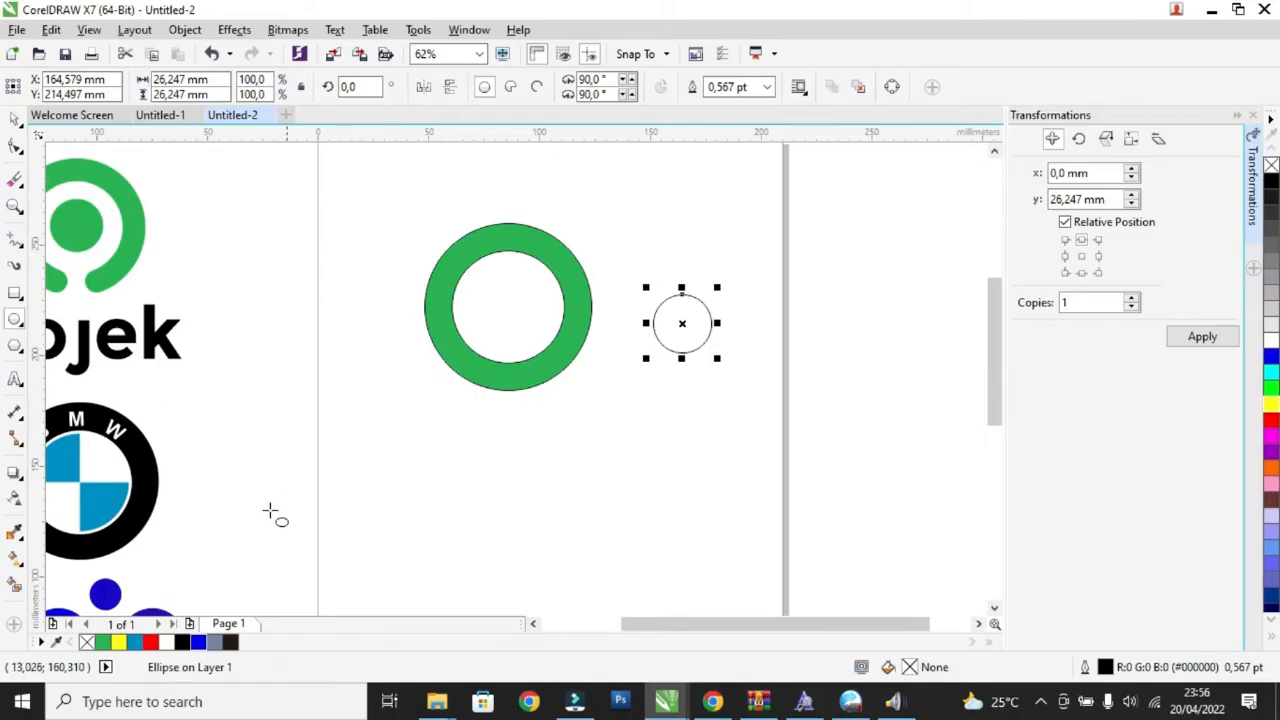
click(104, 643)
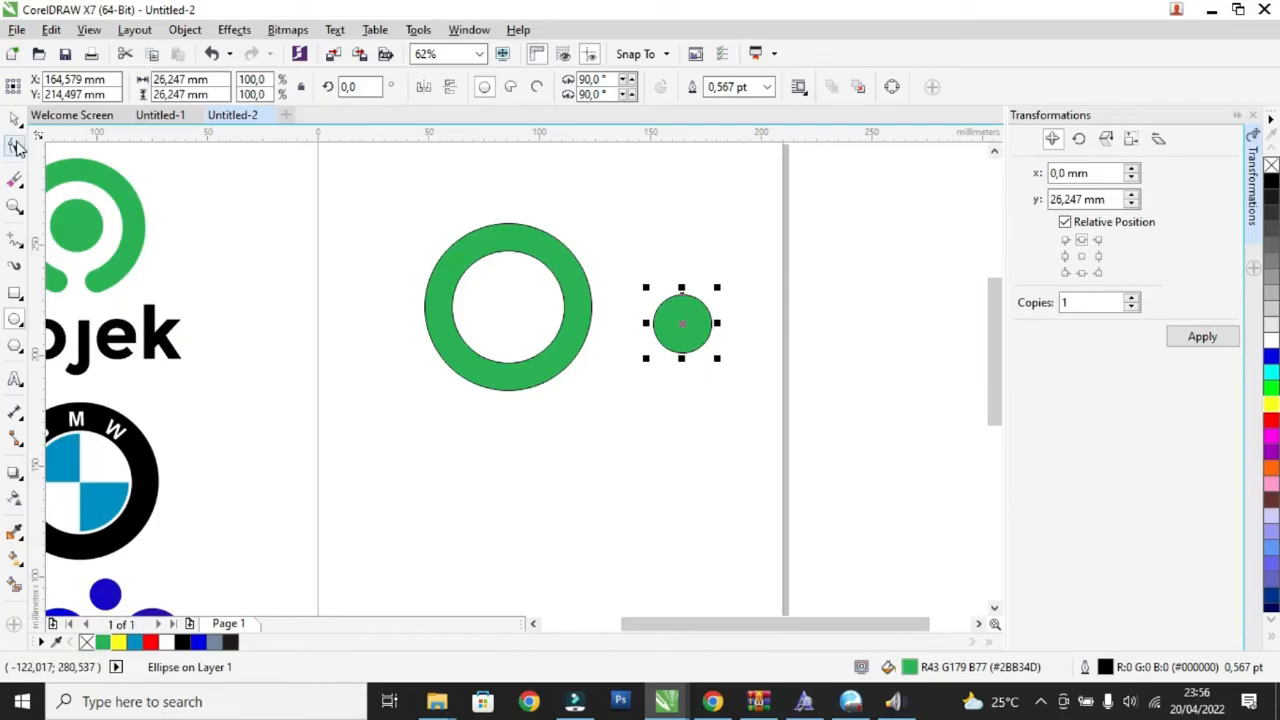
- Centre the small green circle horizontally and vertically inside the ring
click(15, 119)
drag(333, 181, 800, 477)
key(c)
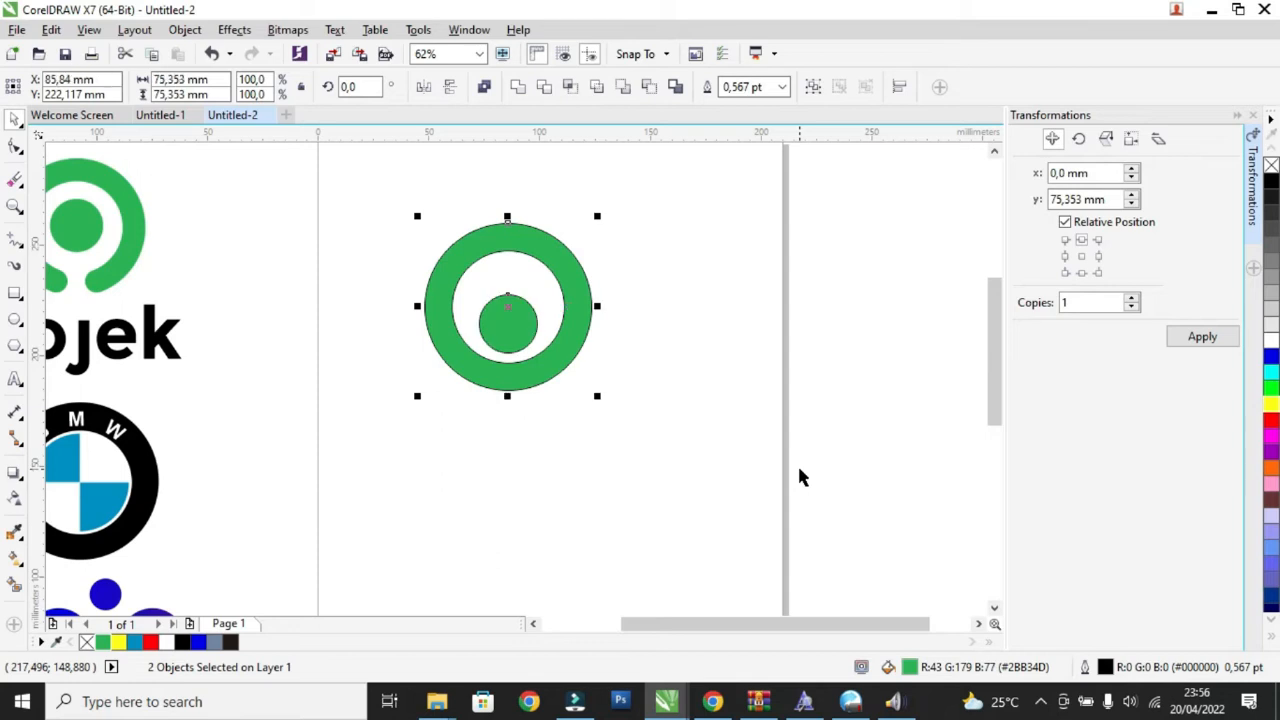
key(e)
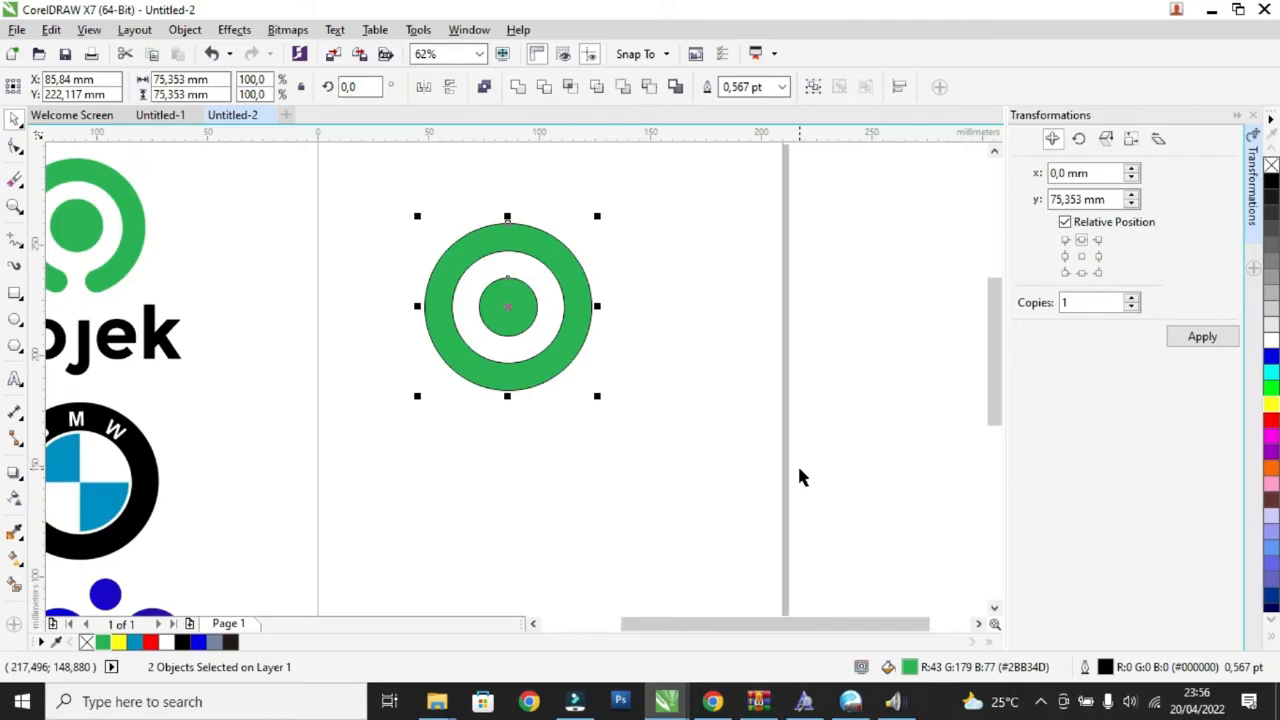
click(681, 352)
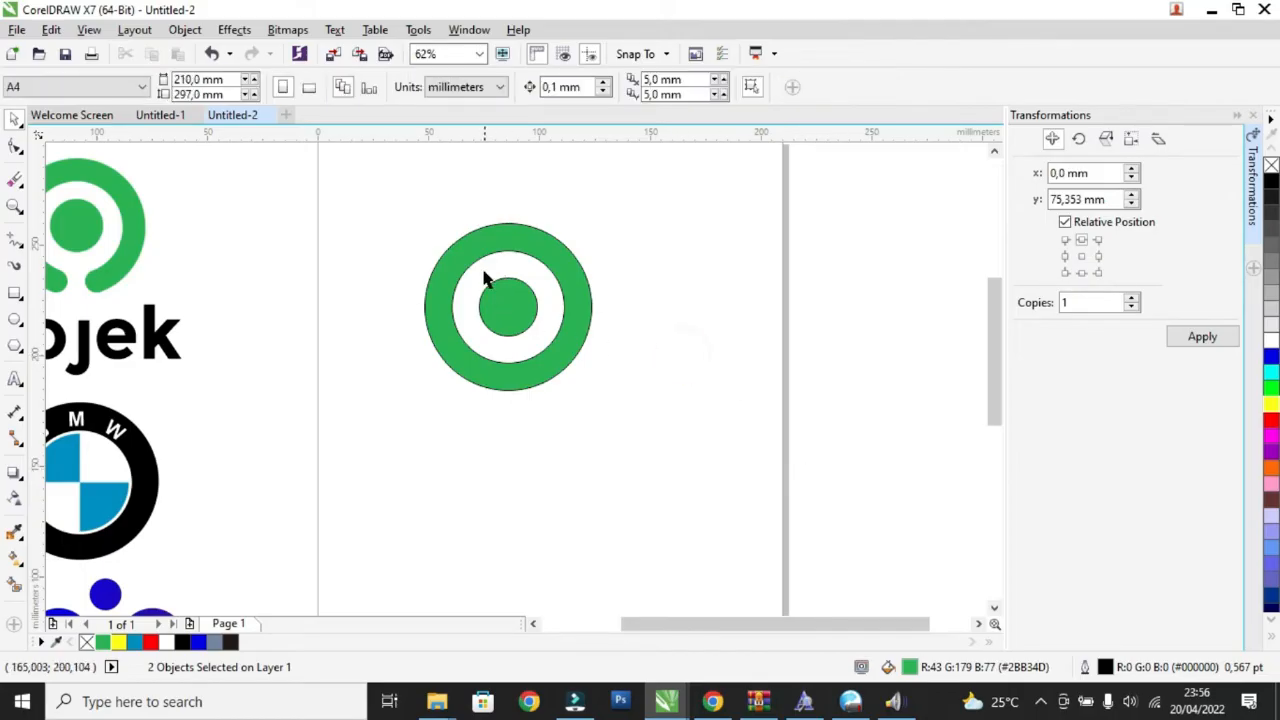
- Remove the outlines from the green ring and its centre dot, and close the Transformations docker
drag(375, 190, 612, 449)
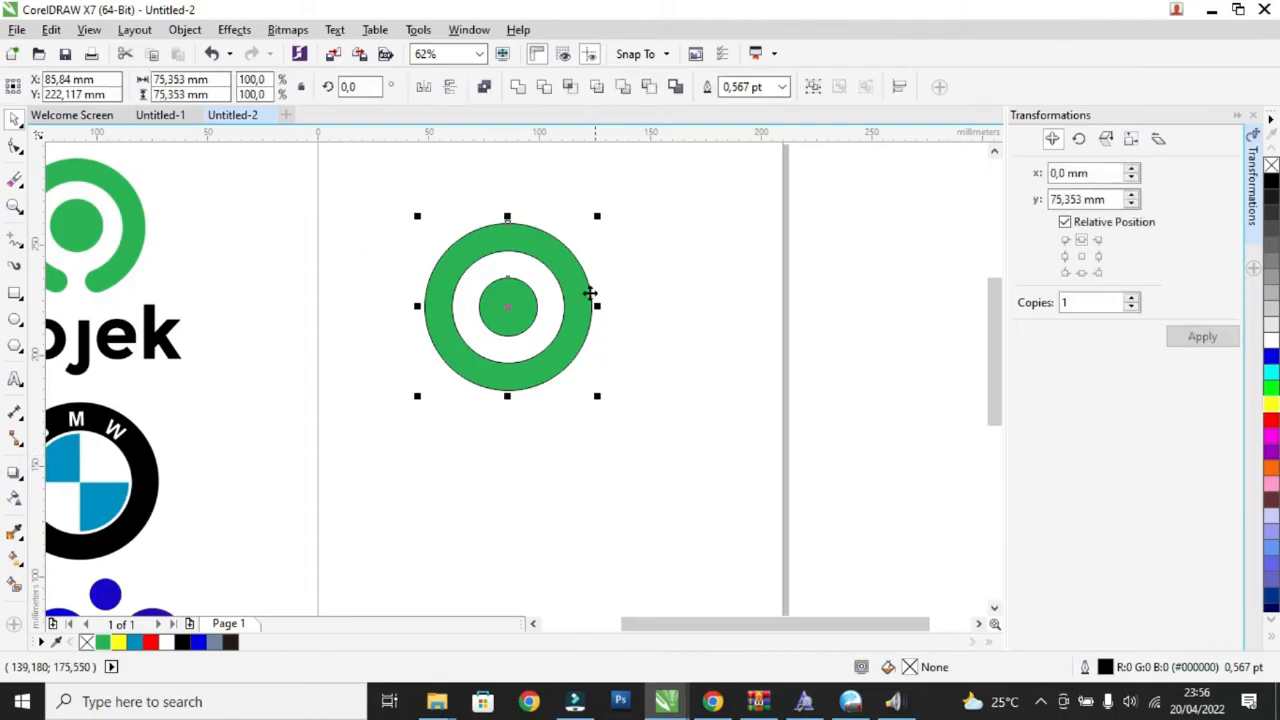
scroll(587, 288, up, 3)
scroll(600, 291, up, 1)
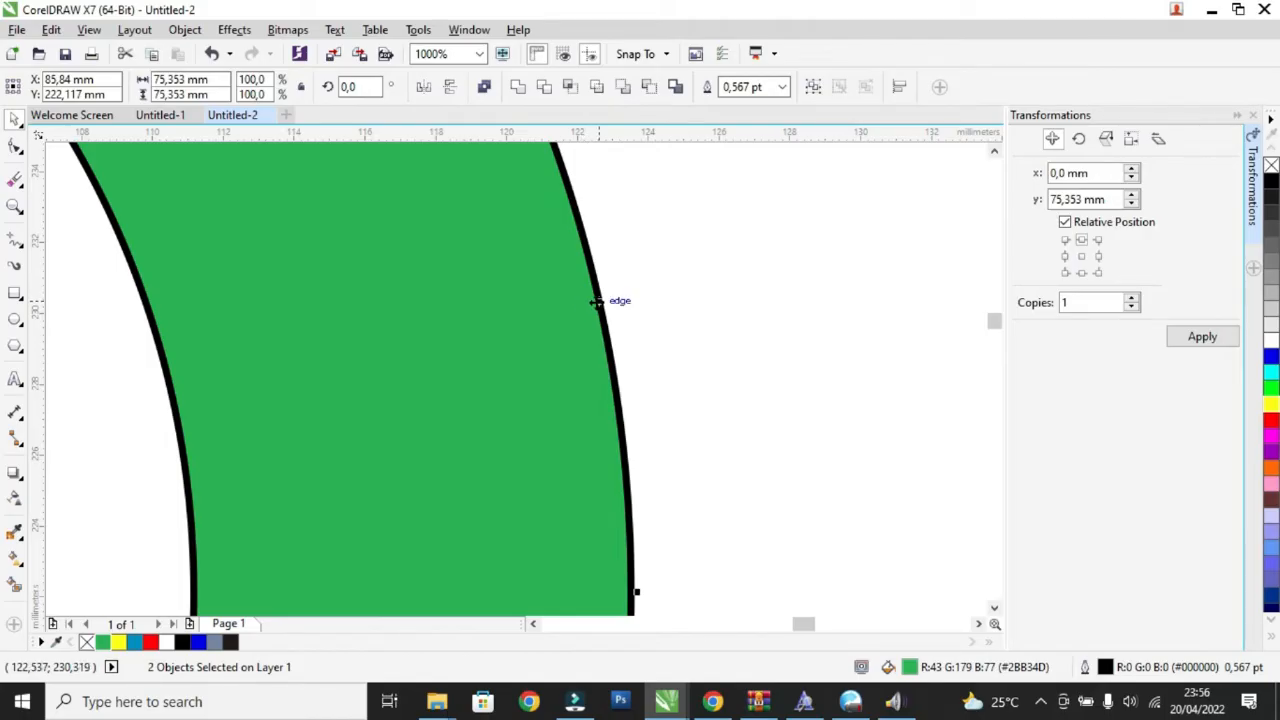
click(1255, 117)
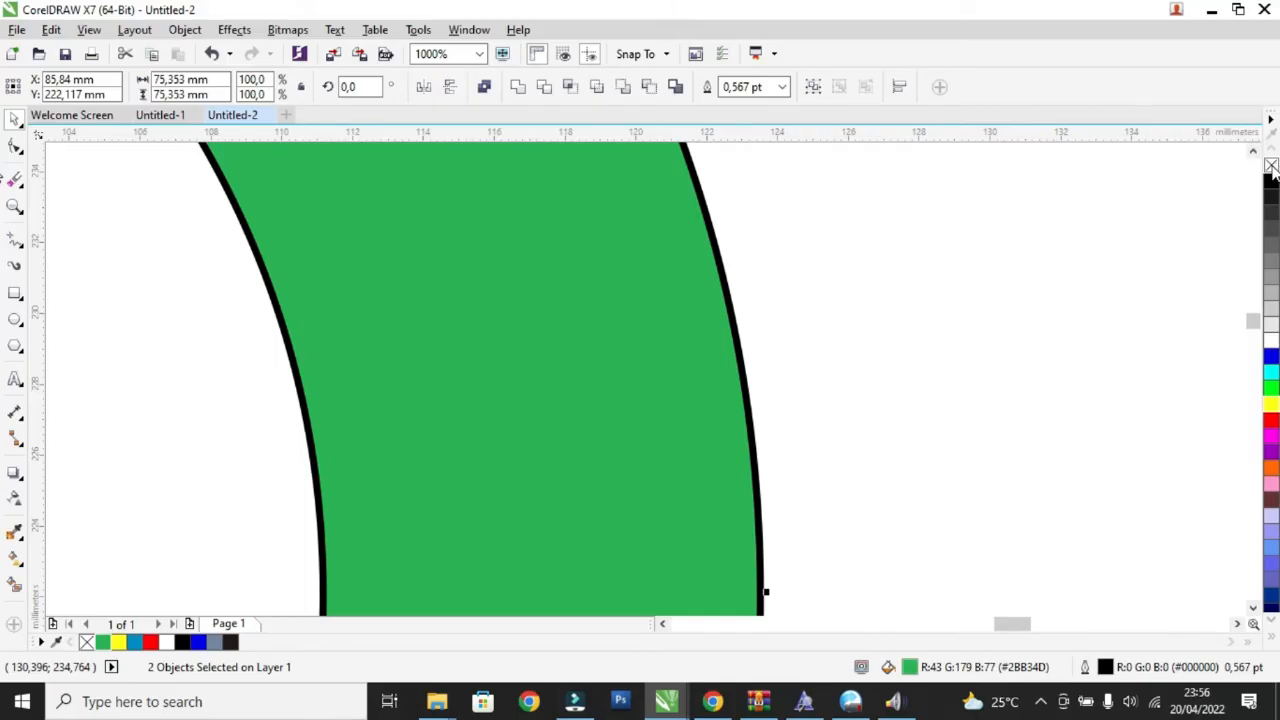
scroll(1009, 234, down, 8)
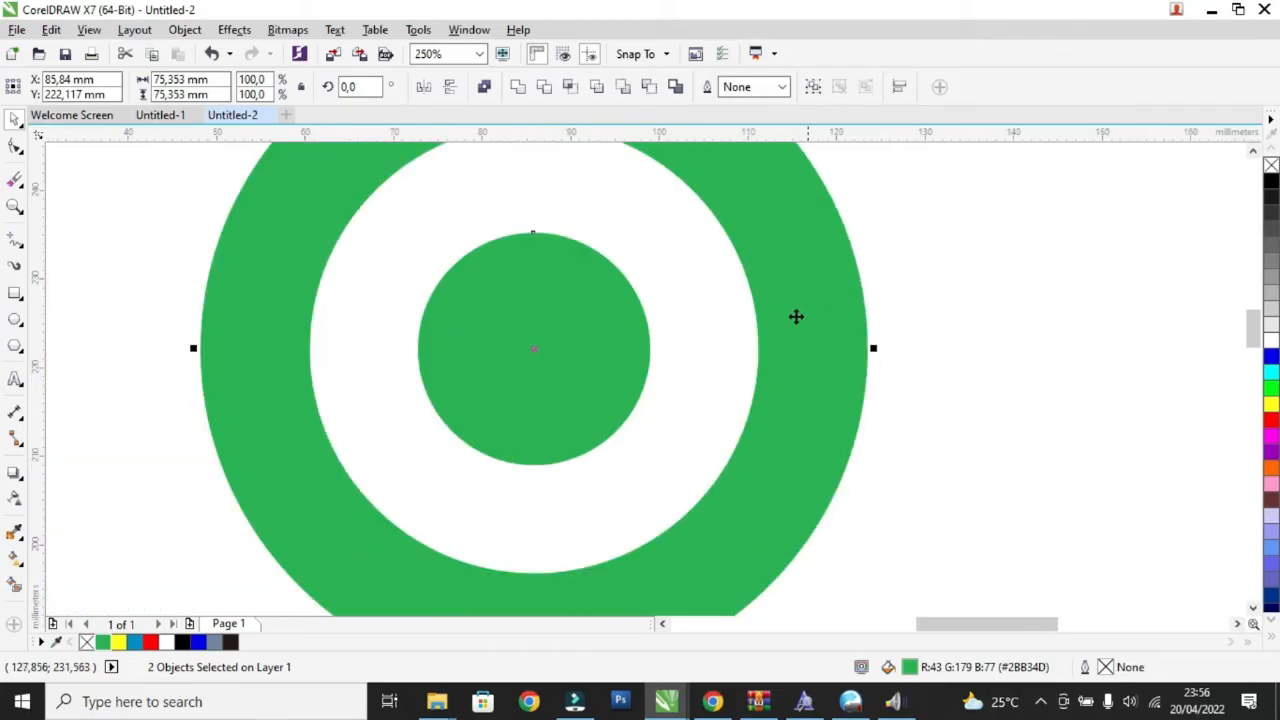
click(871, 415)
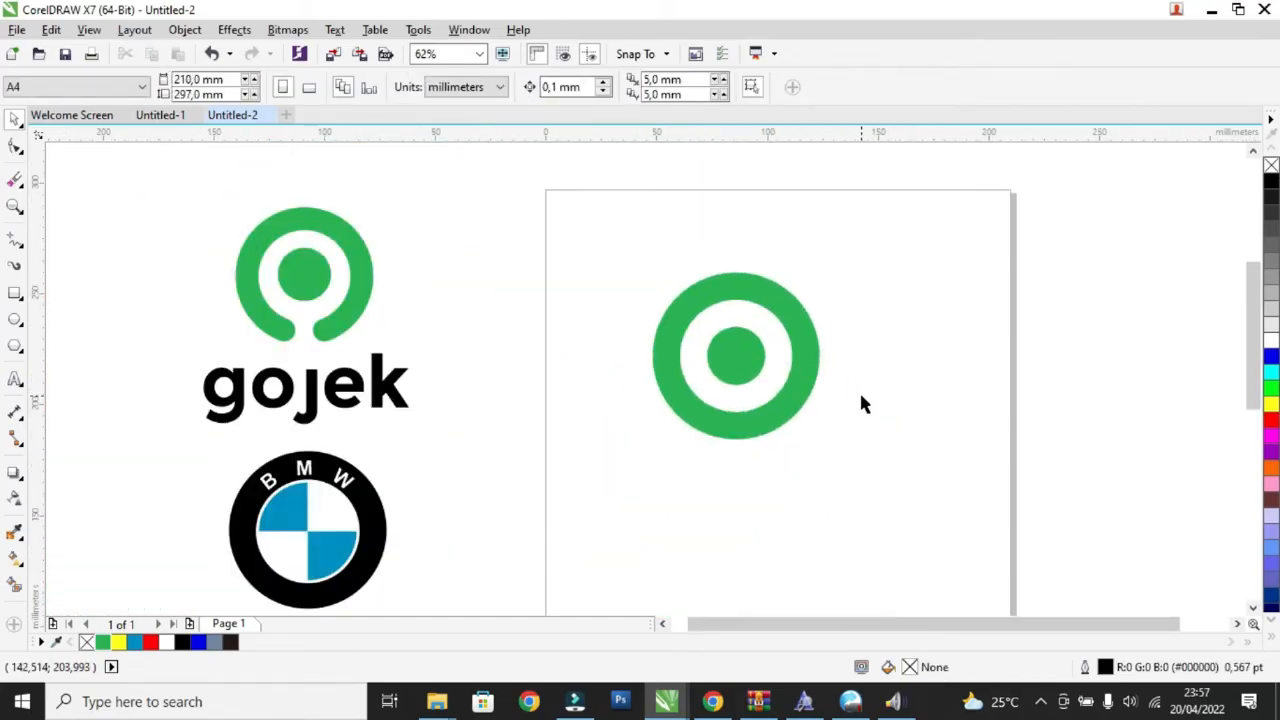
scroll(740, 459, up, 2)
scroll(740, 459, down, 2)
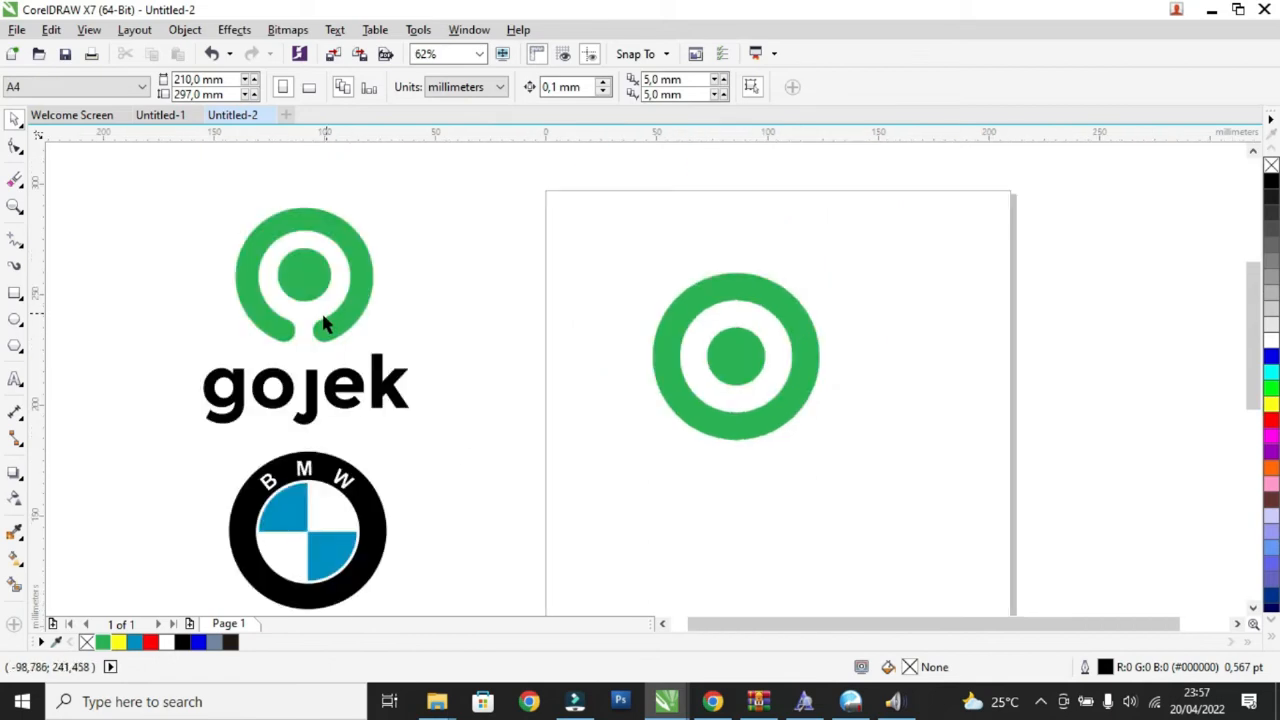
- Draw a rectangle about 14 mm wide and 25 mm high across the lowest part of the green ring
click(18, 298)
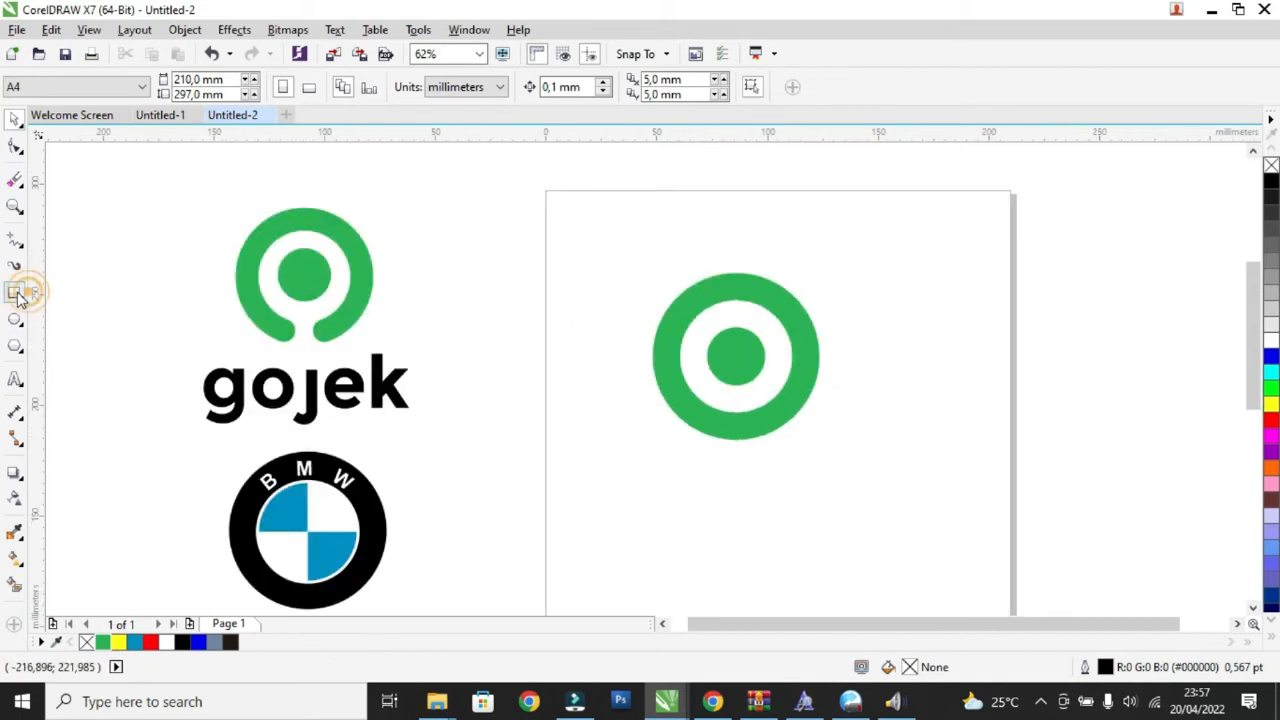
click(70, 290)
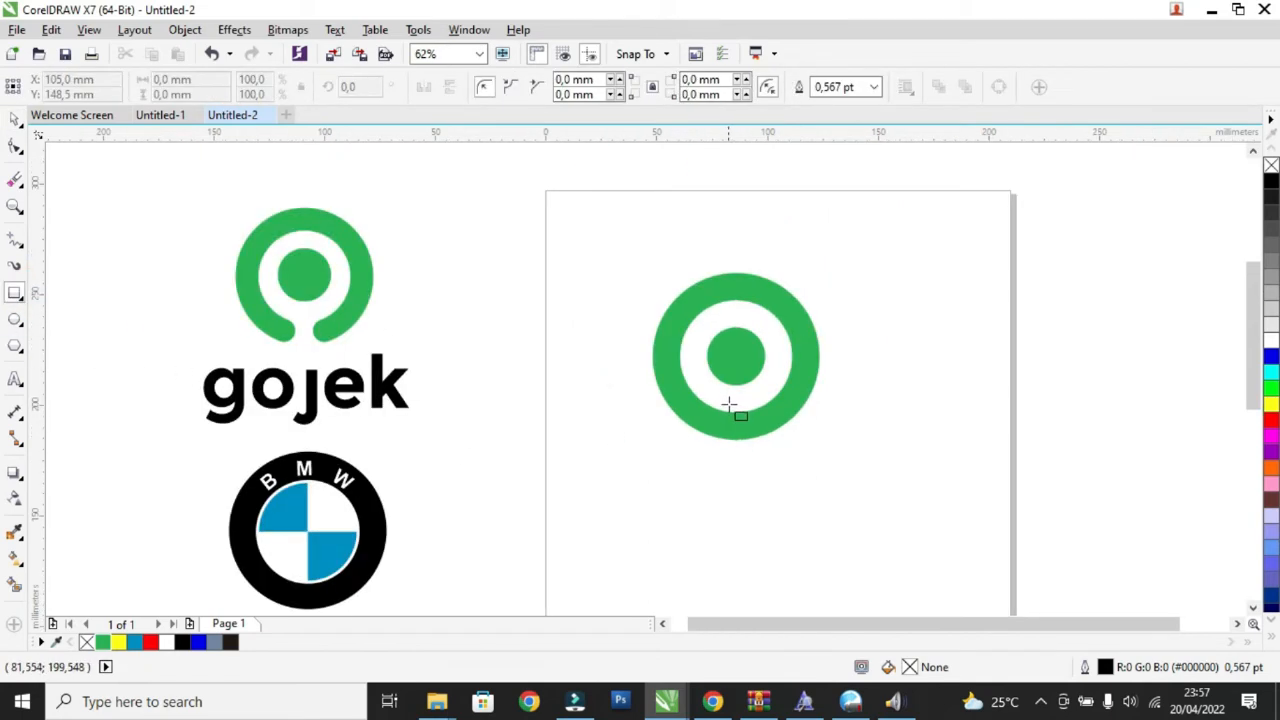
scroll(725, 402, up, 2)
drag(722, 400, 786, 511)
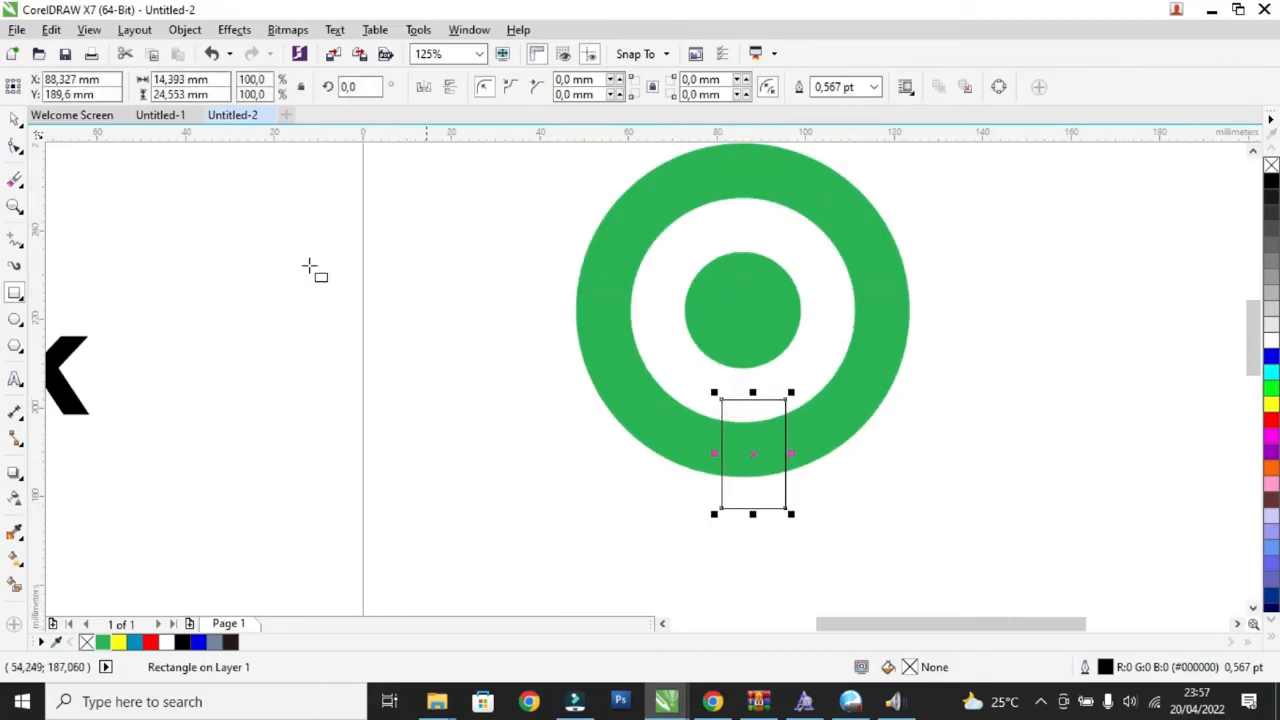
- Centre the rectangle horizontally on the green ring and dot
click(15, 118)
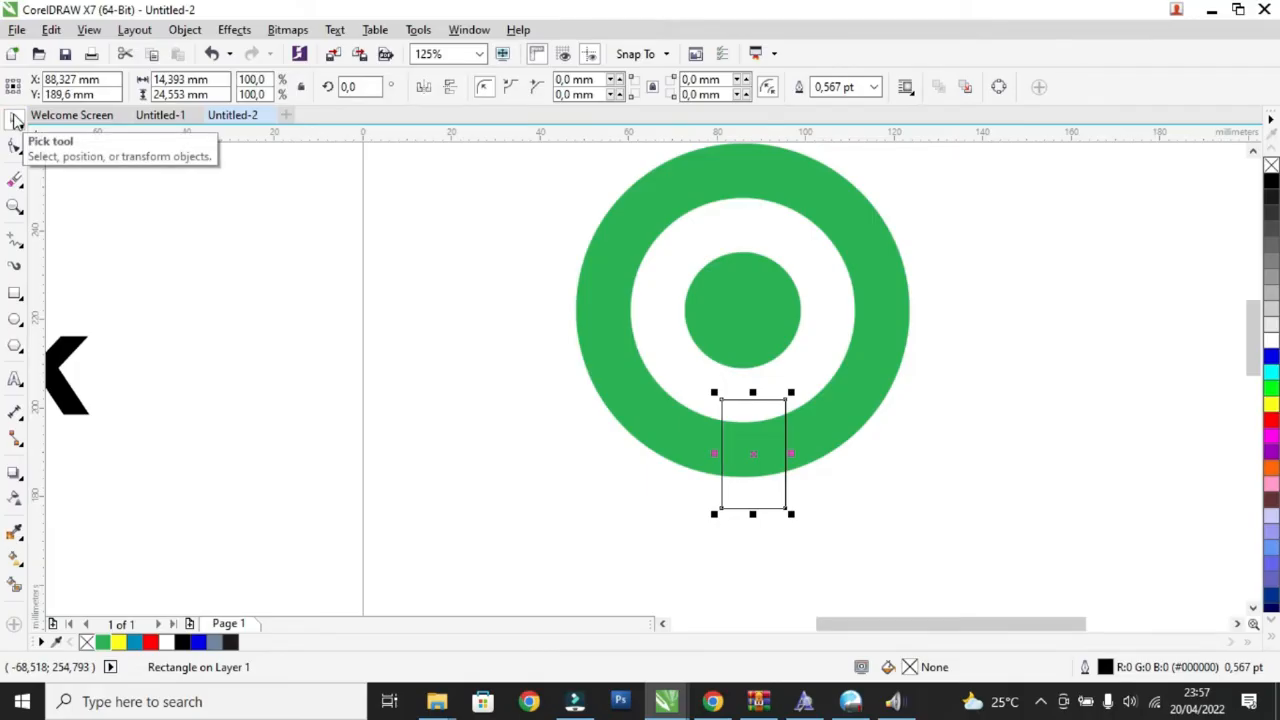
scroll(516, 330, down, 2)
drag(790, 504, 508, 228)
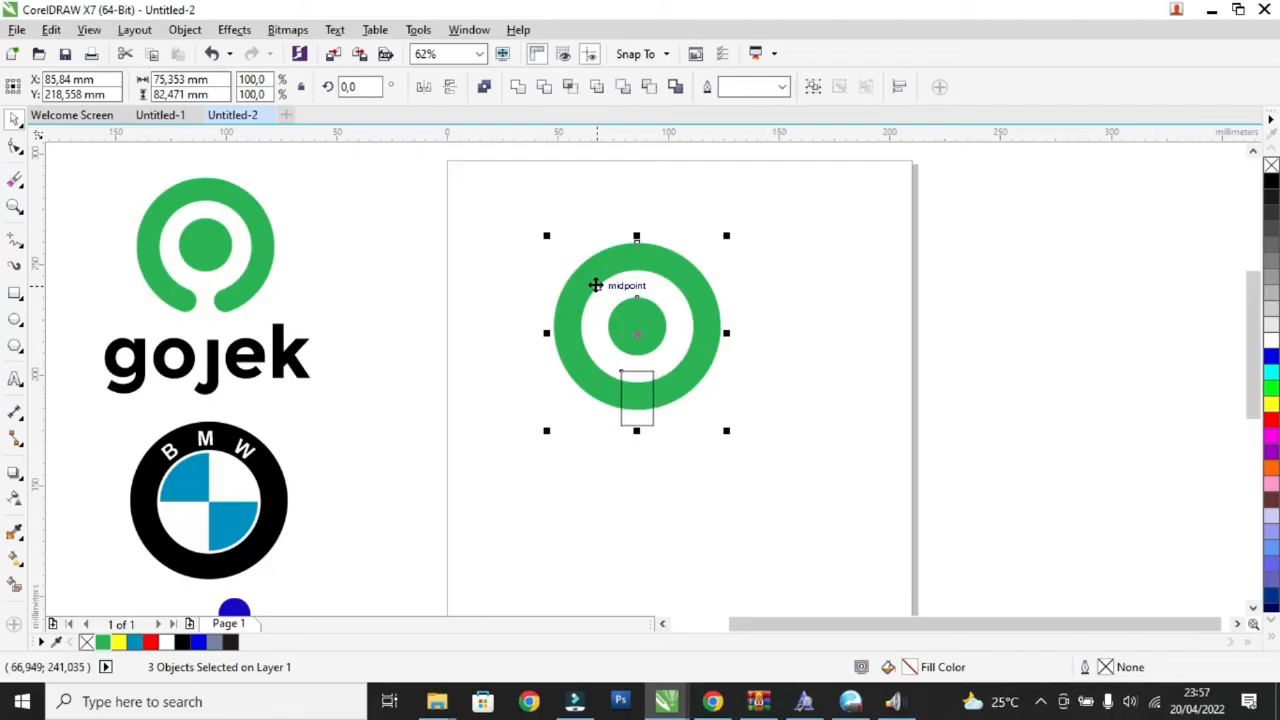
click(830, 385)
scroll(640, 410, up, 2)
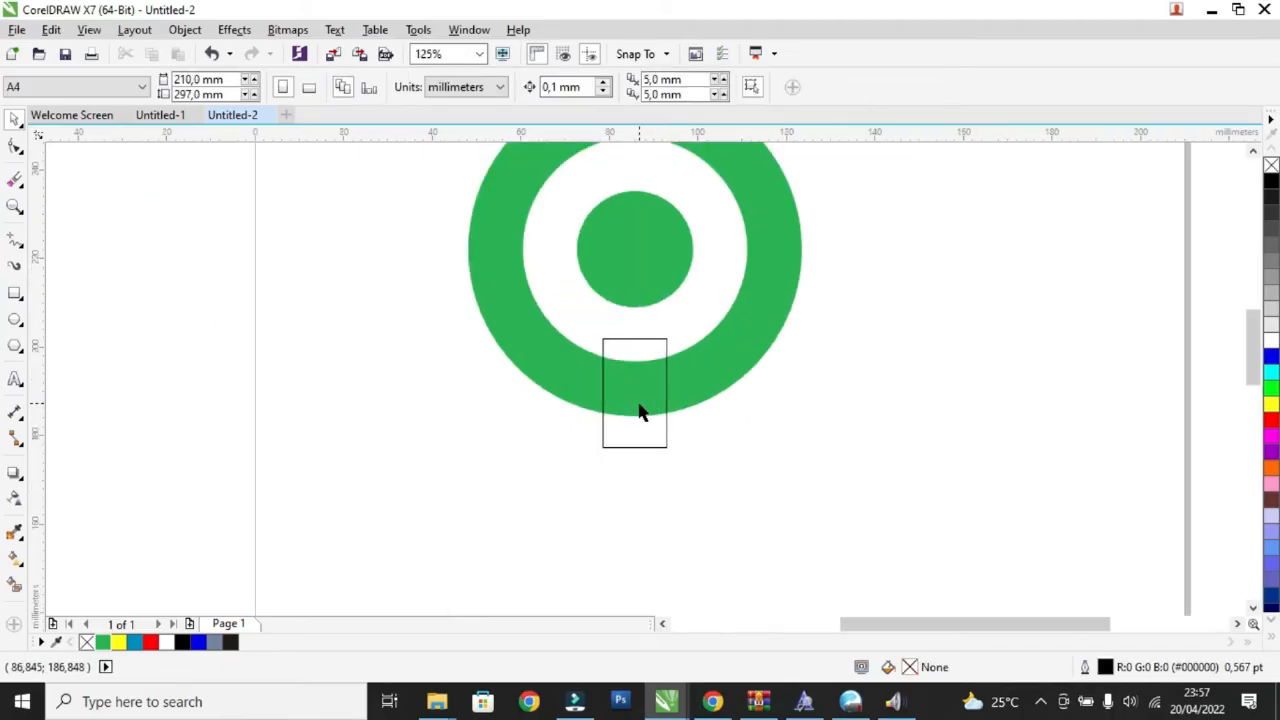
- Convert the rectangle to curves and spread its two lower corners outward into a trapezoid about 33 mm wide at the base
click(648, 443)
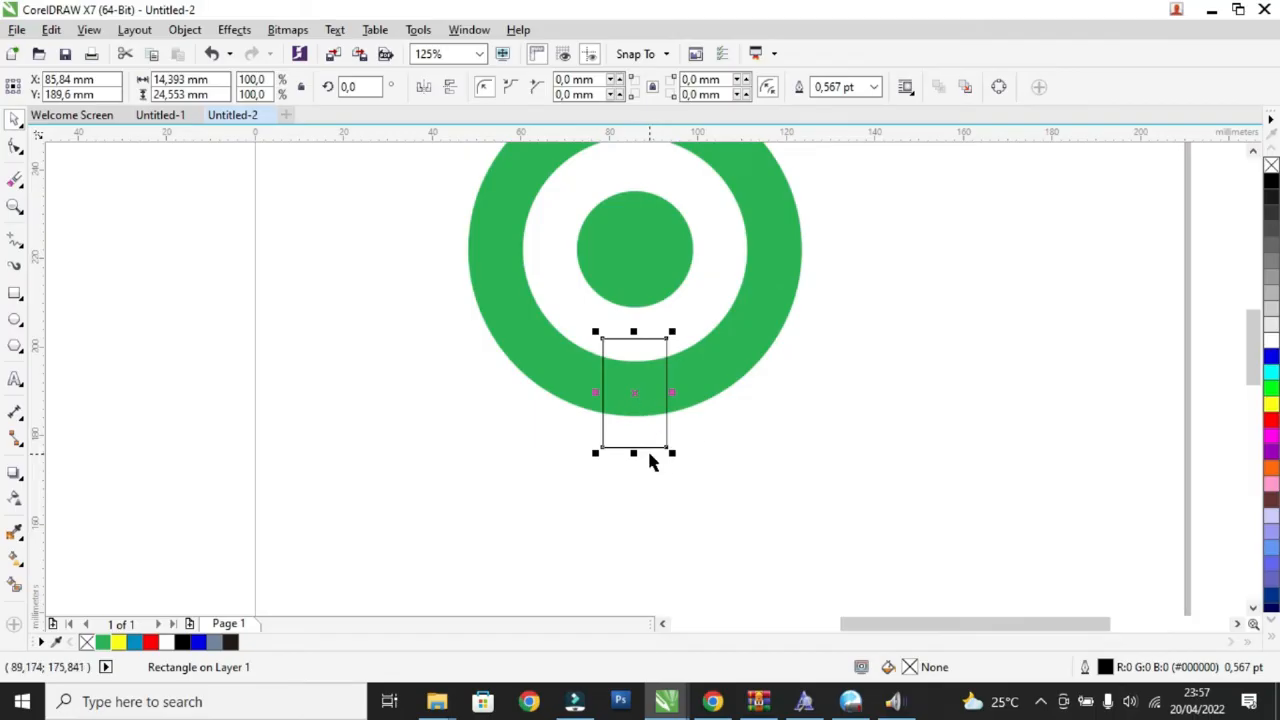
key(ctrl+q)
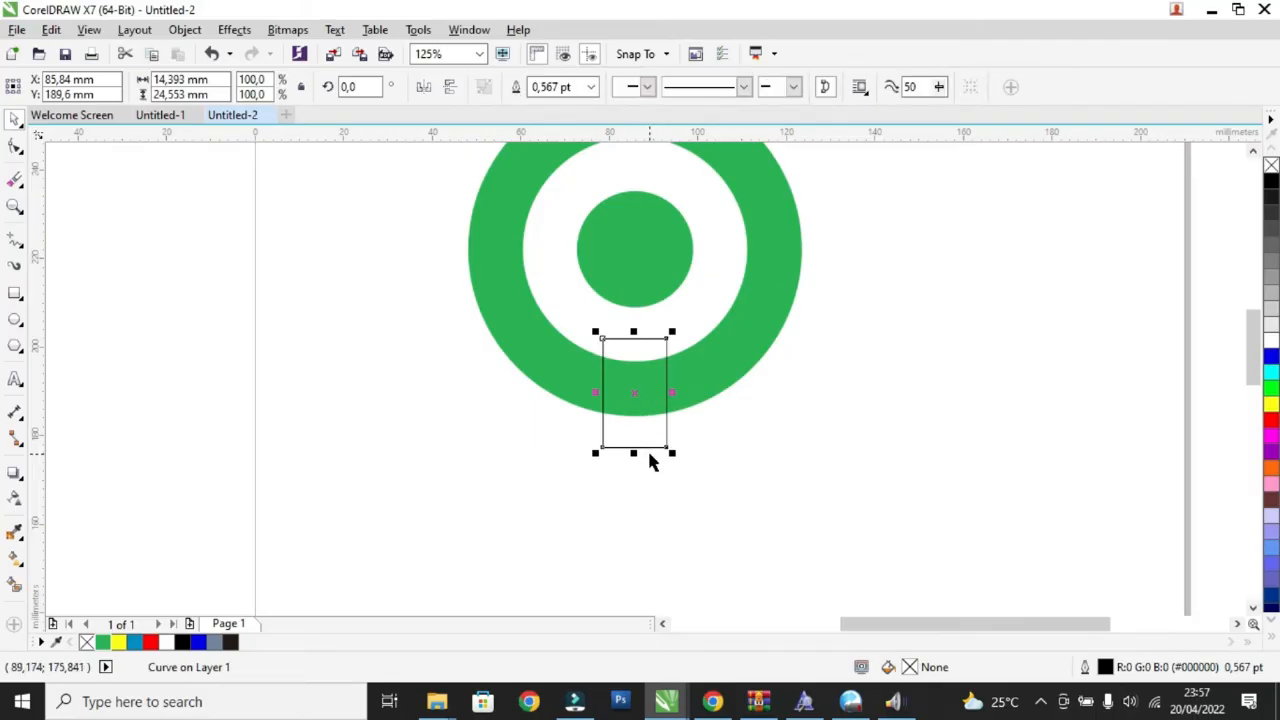
click(20, 150)
click(47, 148)
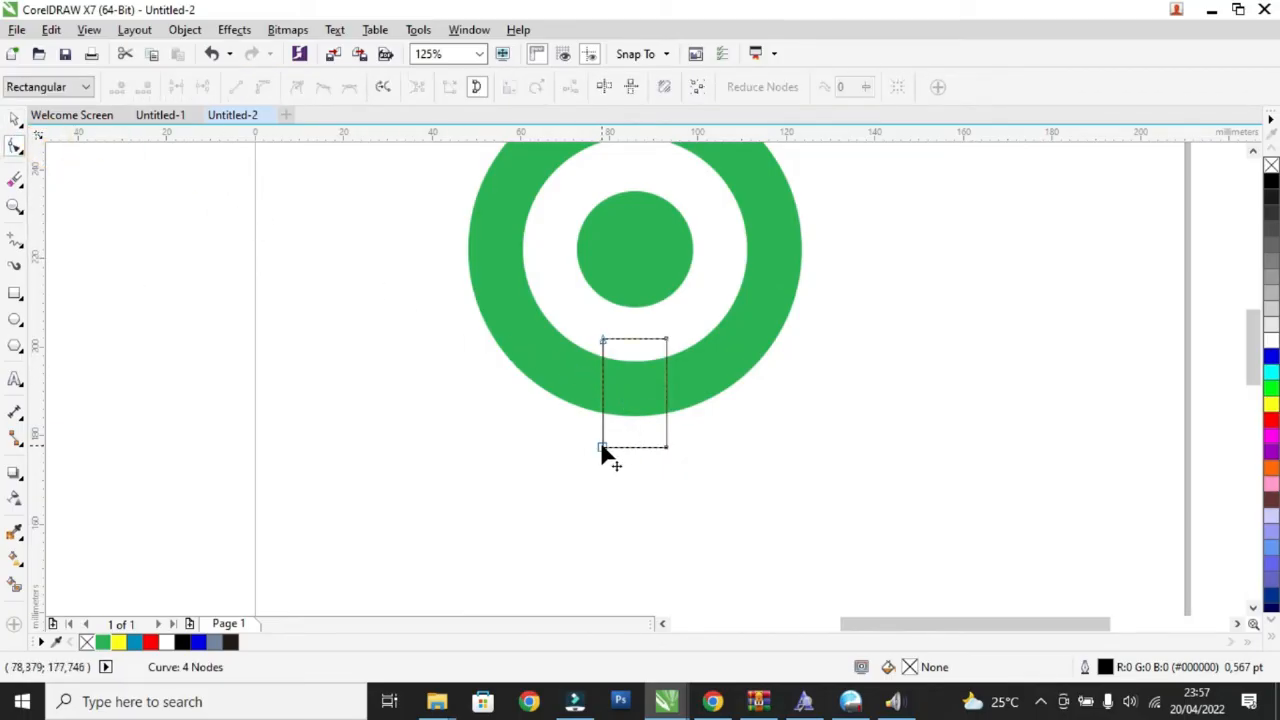
drag(601, 447, 566, 448)
mouse_move(663, 450)
mouse_down()
mouse_move(709, 449)
mouse_move(665, 449)
mouse_up()
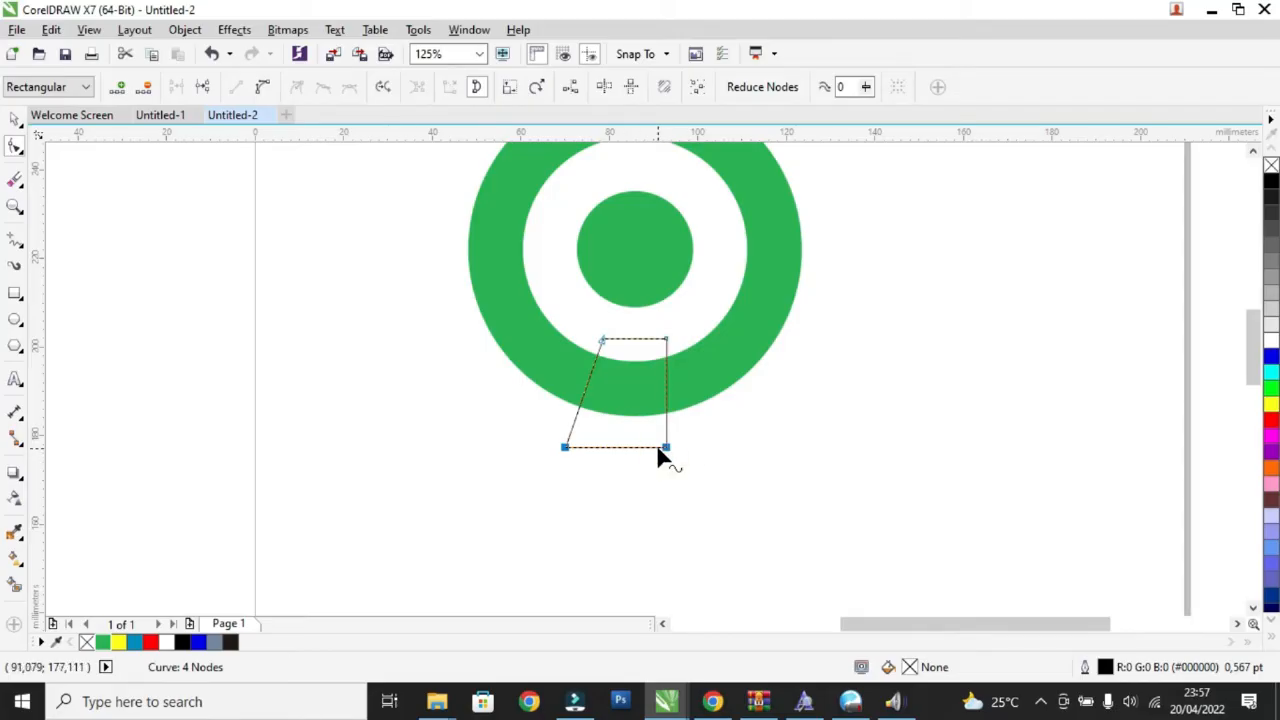
mouse_move(667, 449)
mouse_down()
mouse_move(690, 449)
mouse_move(671, 450)
mouse_up()
click(668, 448)
drag(677, 452, 713, 450)
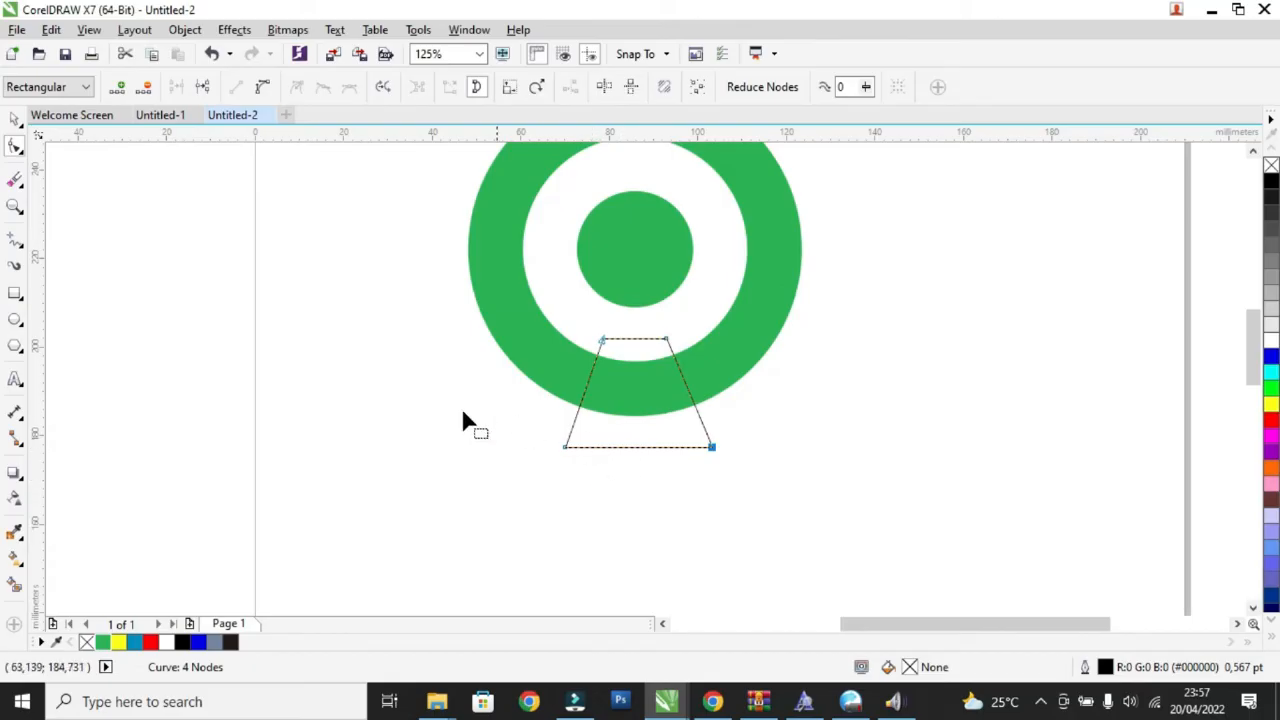
click(15, 118)
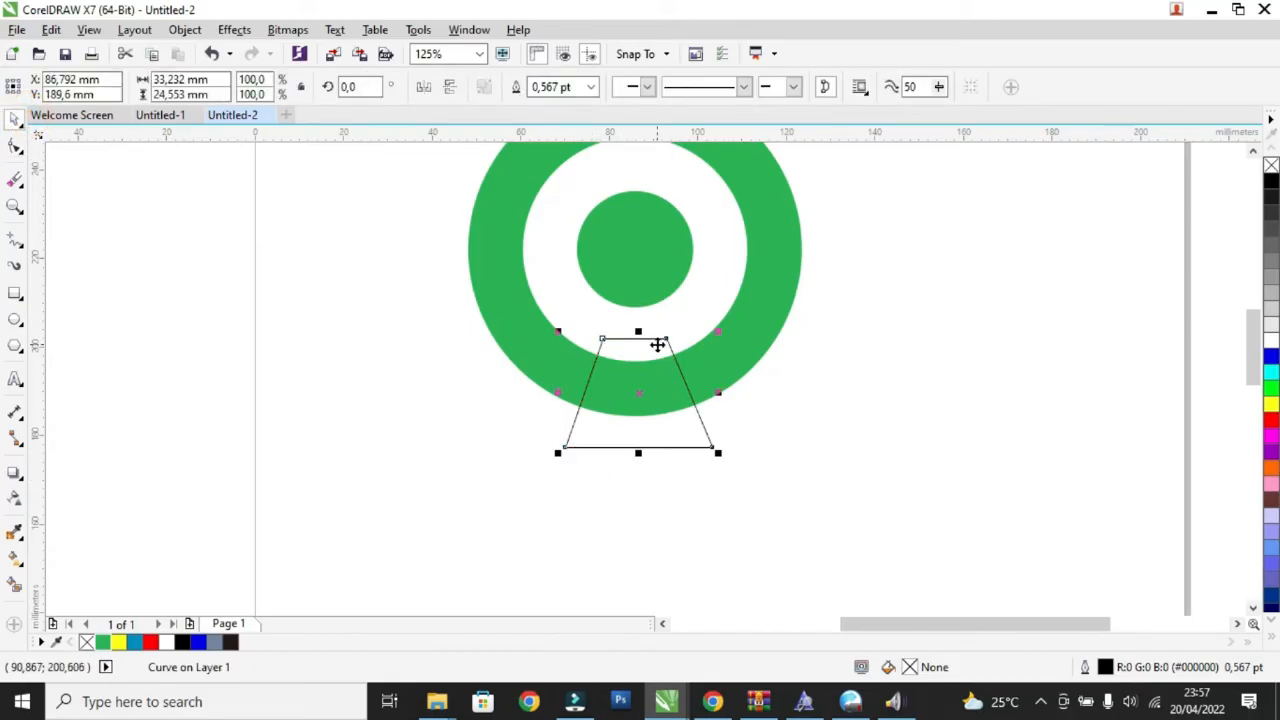
- Trim the ring with the trapezoid to open a gap at its lower end, and delete the trapezoid
scroll(709, 352, down, 1)
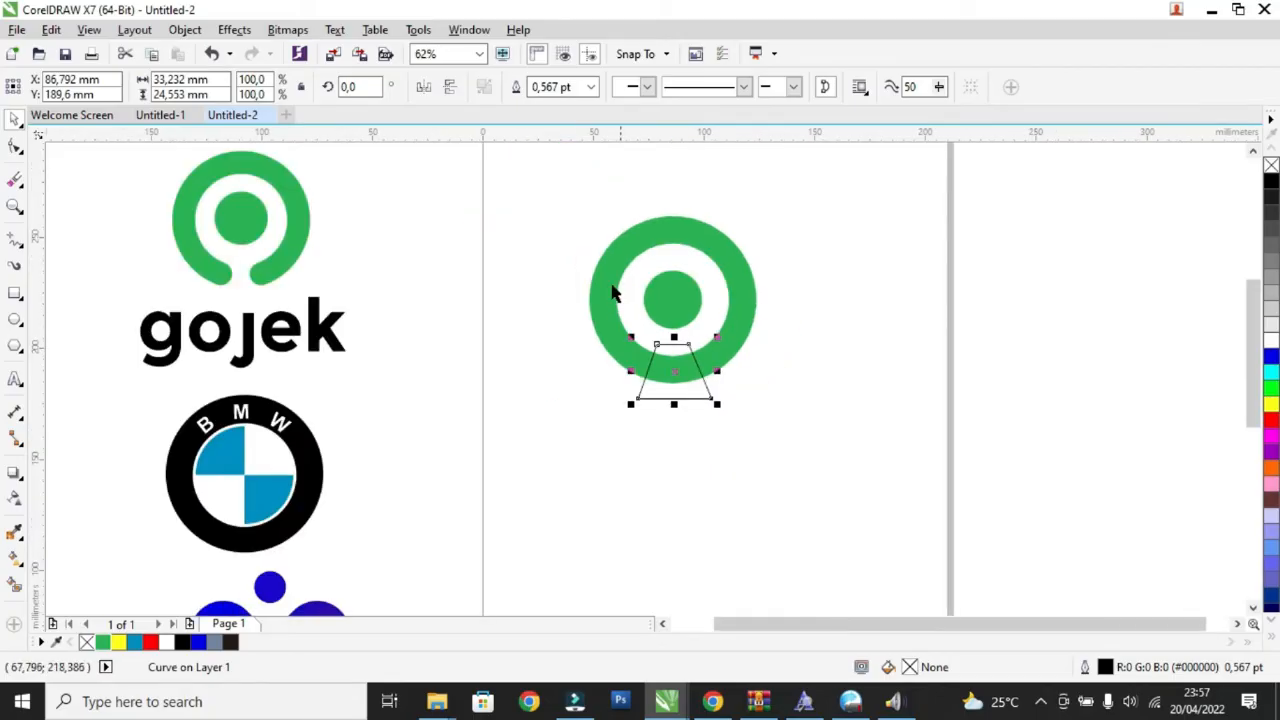
drag(537, 173, 828, 500)
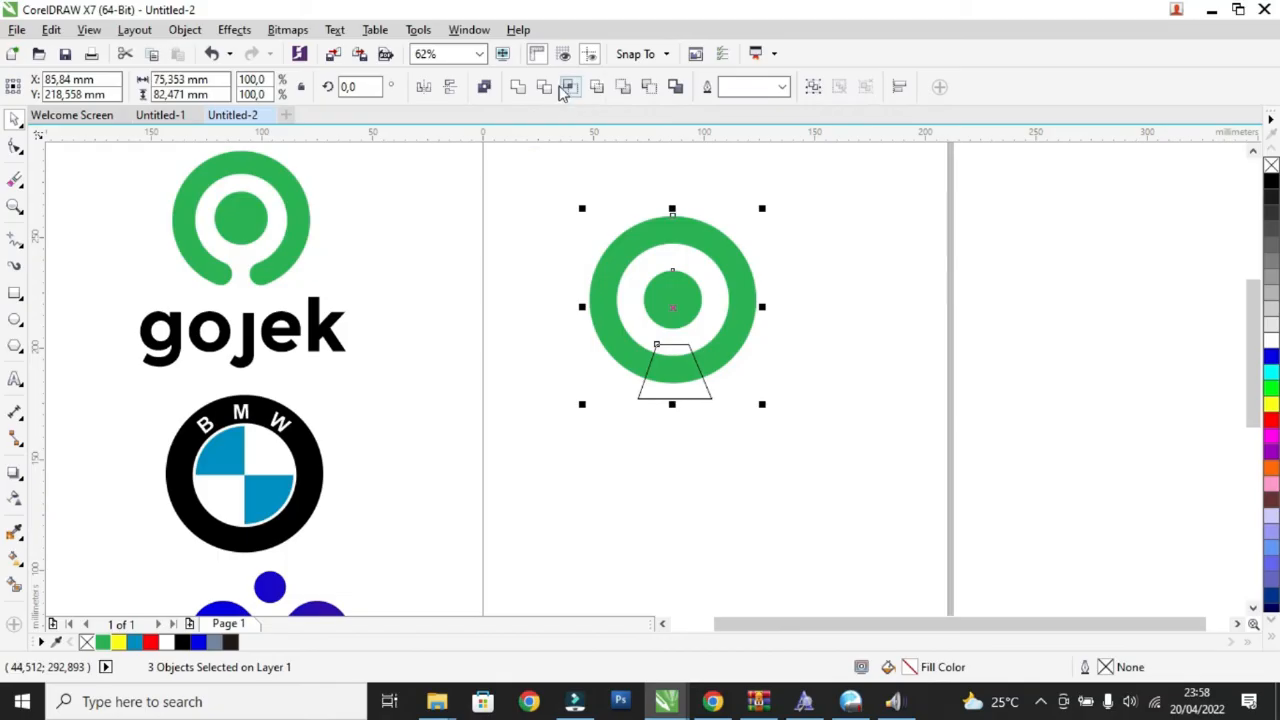
click(543, 87)
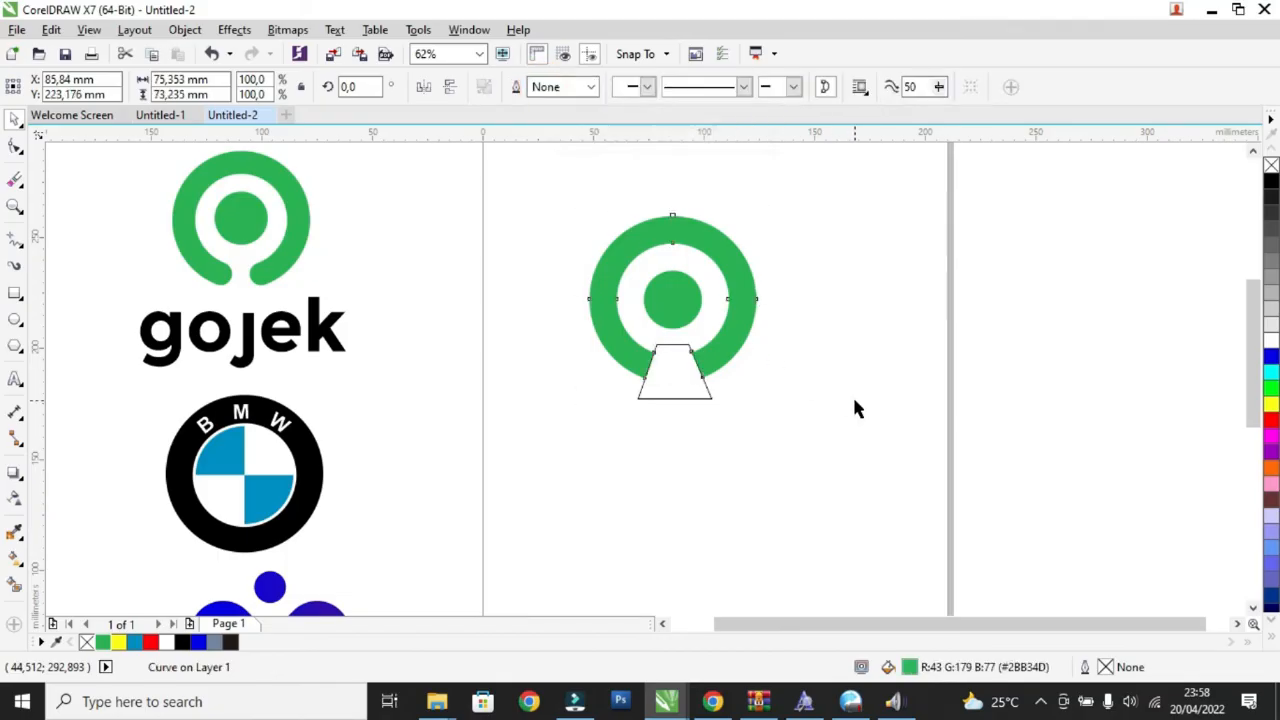
click(855, 408)
drag(708, 394, 778, 450)
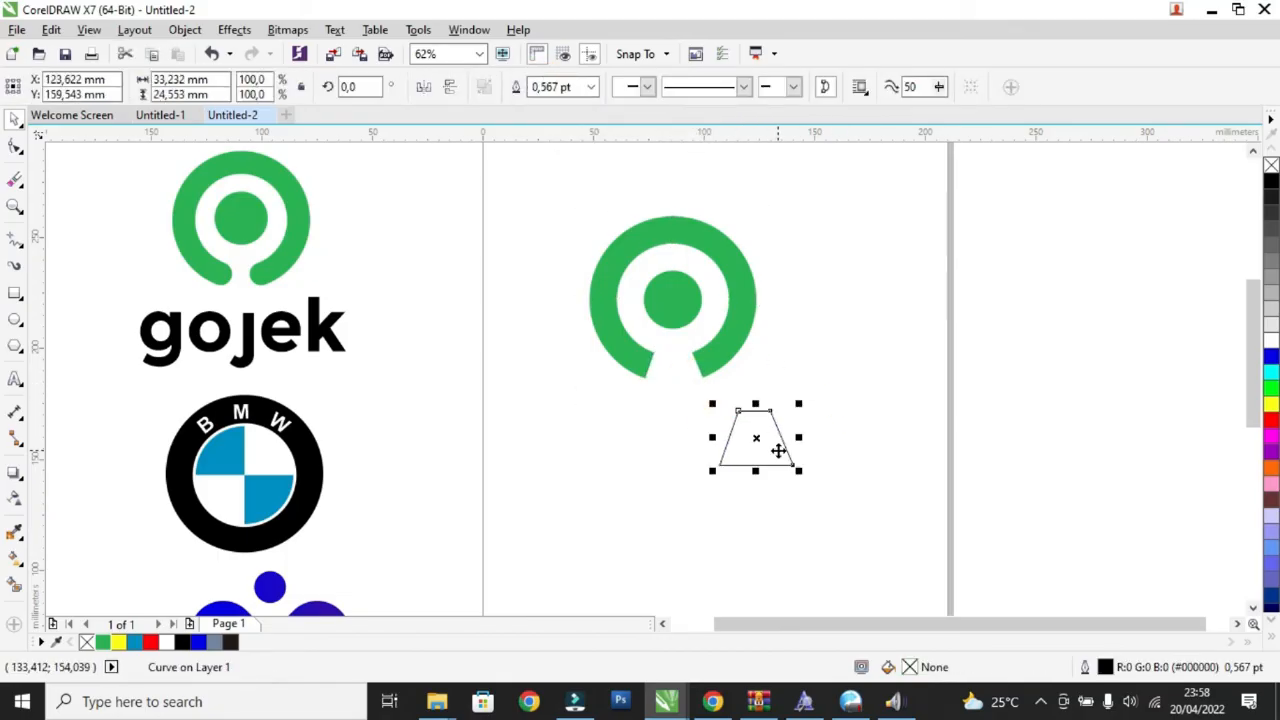
key(Delete)
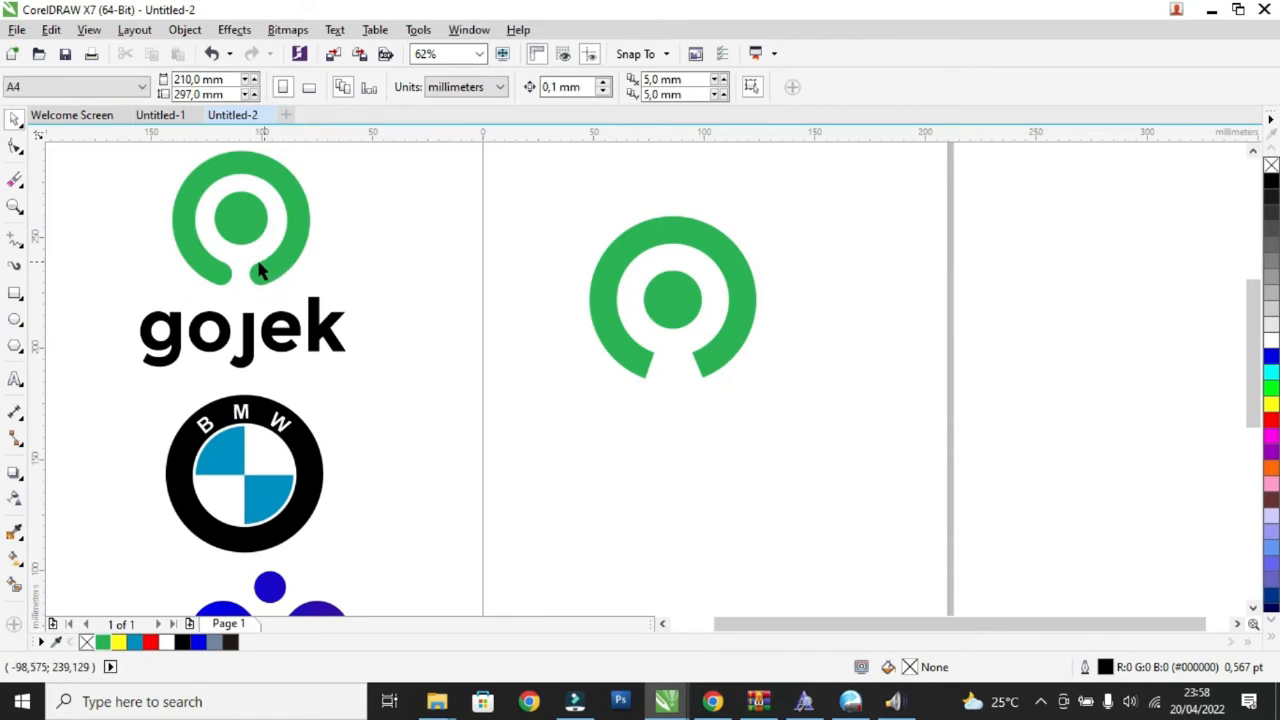
- Draw a circle about 13 mm in diameter in the gap between the two ring ends
scroll(670, 380, up, 2)
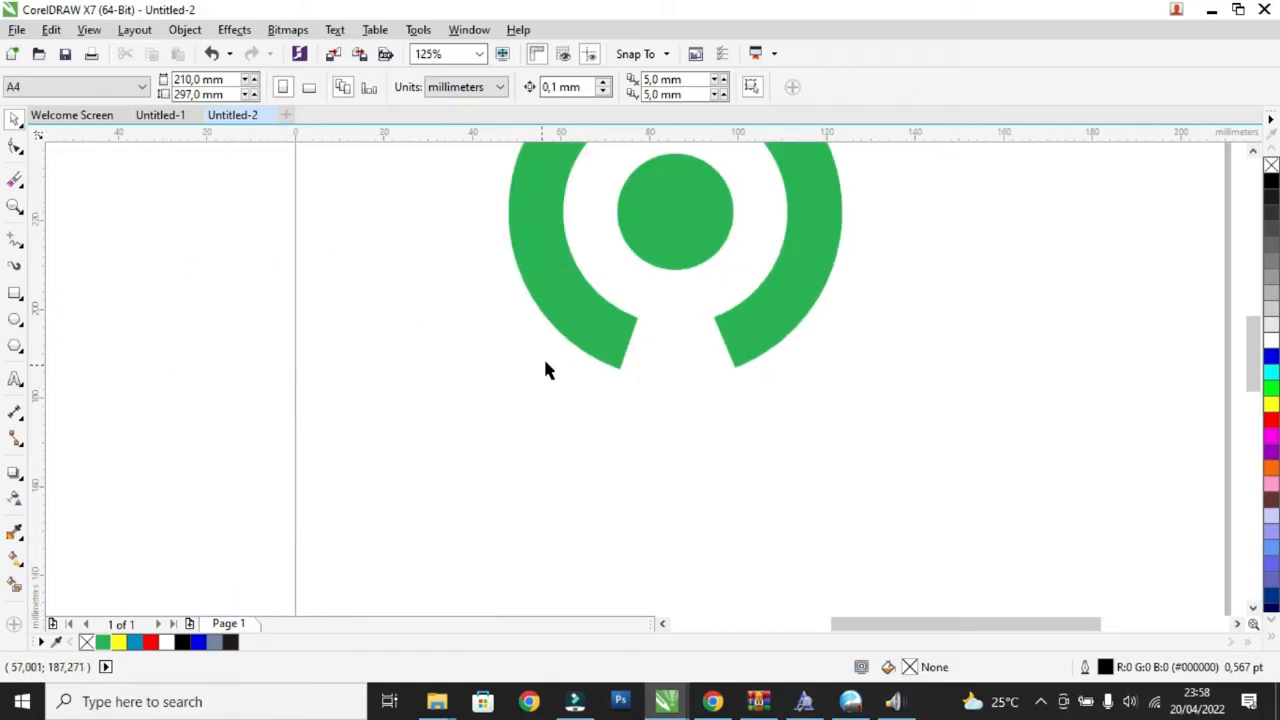
click(15, 319)
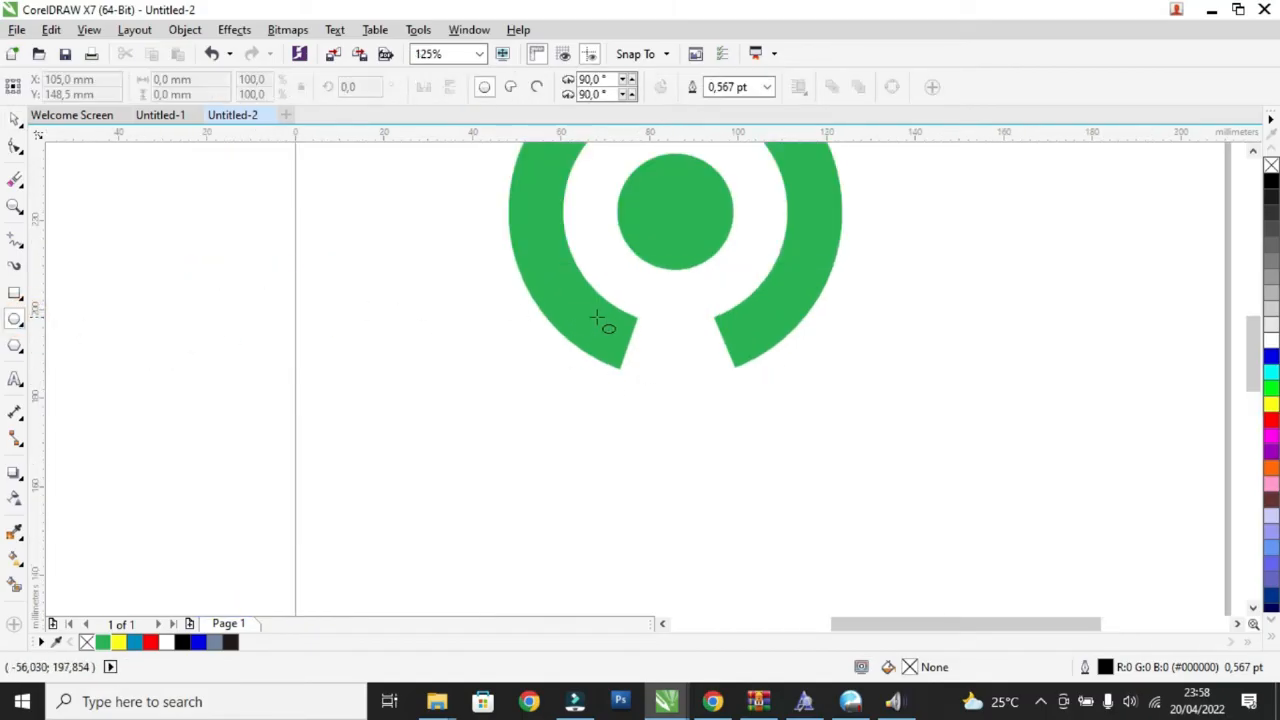
scroll(643, 328, up, 1)
drag(632, 306, 752, 426)
click(15, 119)
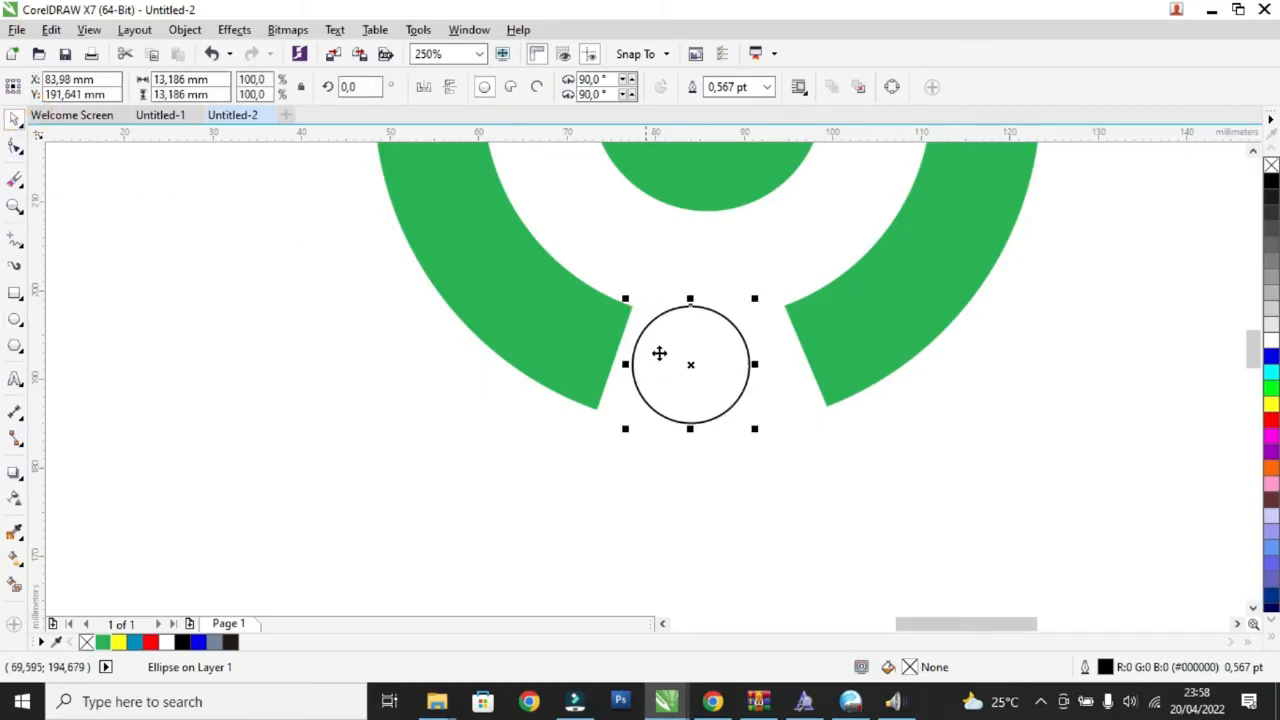
- Move the small circle onto the ring's left cut end and reduce it to about 12.6 mm to match the band's width
scroll(689, 340, up, 1)
drag(689, 337, 586, 337)
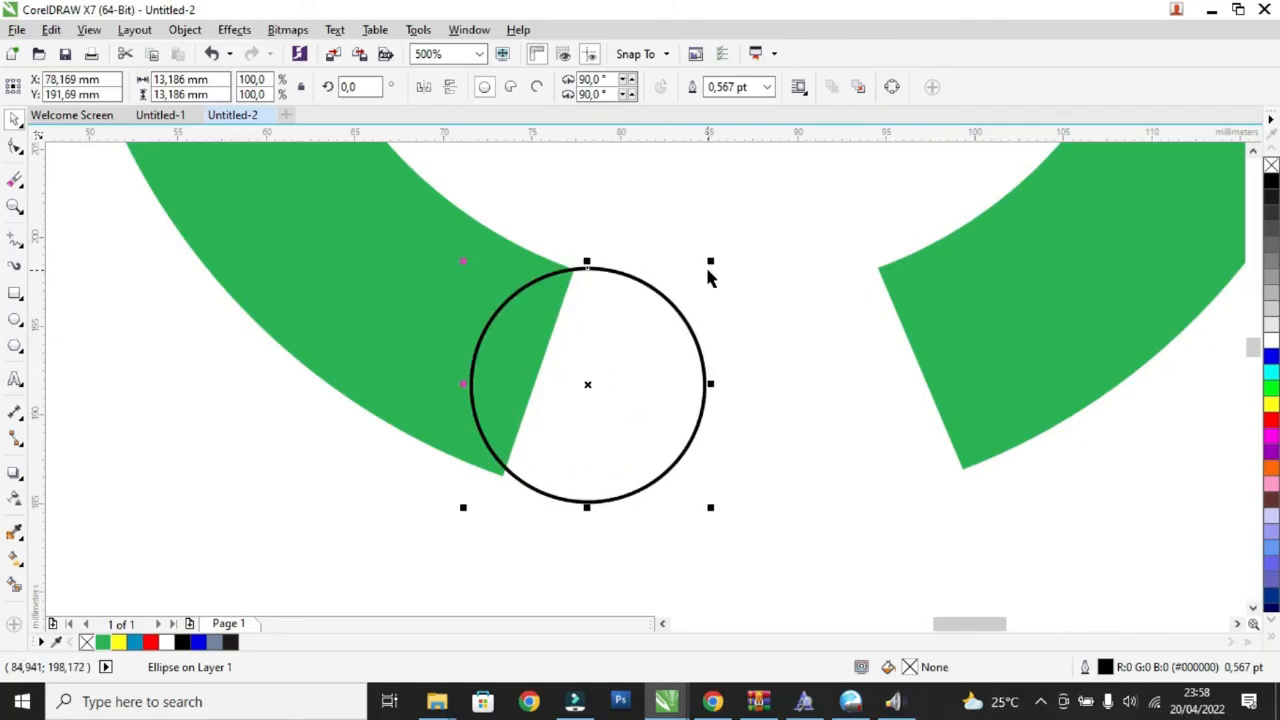
drag(710, 264, 701, 273)
mouse_move(614, 323)
mouse_down()
mouse_move(590, 321)
mouse_move(592, 333)
mouse_up()
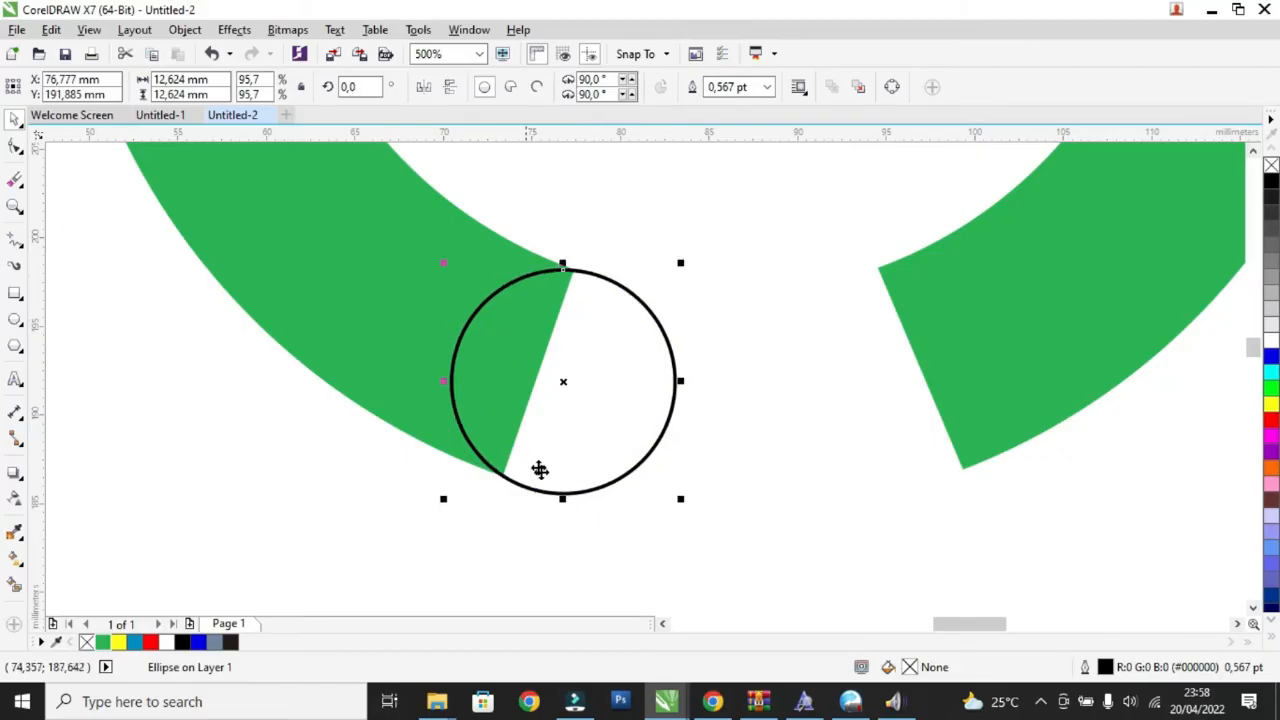
mouse_move(680, 499)
mouse_down()
mouse_move(673, 491)
mouse_move(680, 500)
mouse_up()
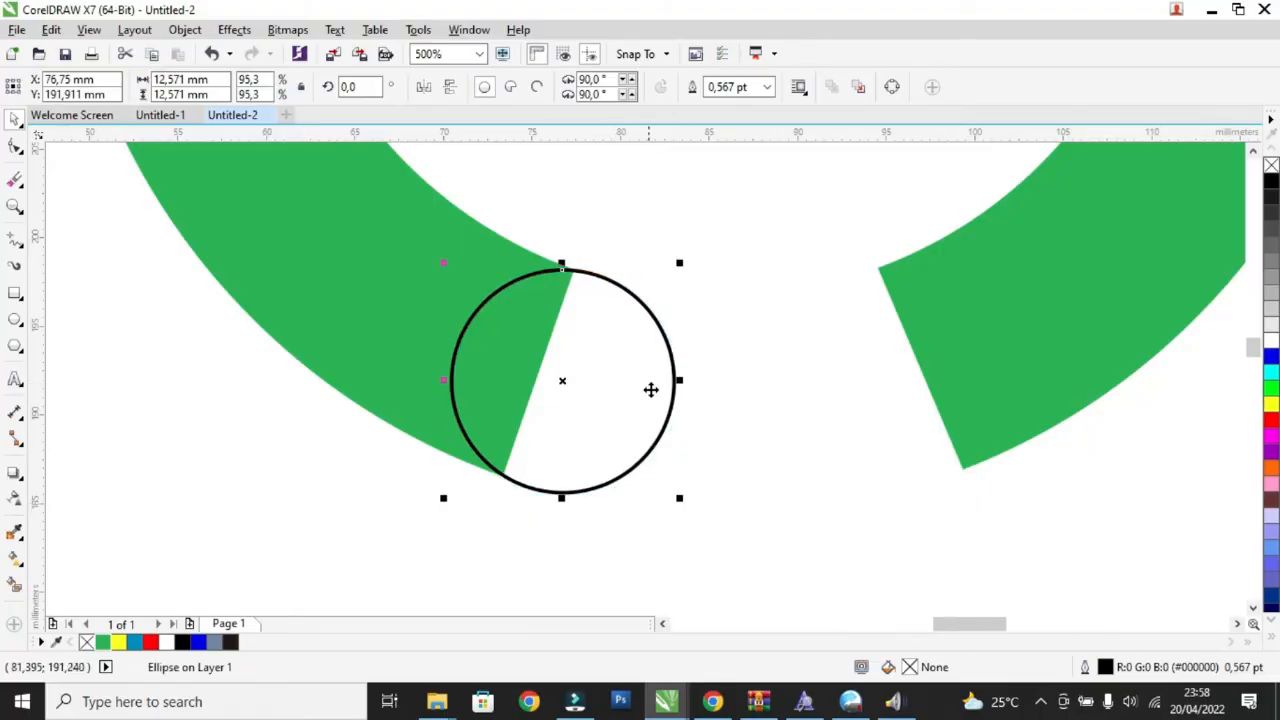
- Duplicate the small end circle and place the copy on the ring's right cut end
click(748, 371)
click(643, 382)
key(ctrl+d)
drag(714, 309, 963, 391)
scroll(952, 438, down, 2)
click(970, 504)
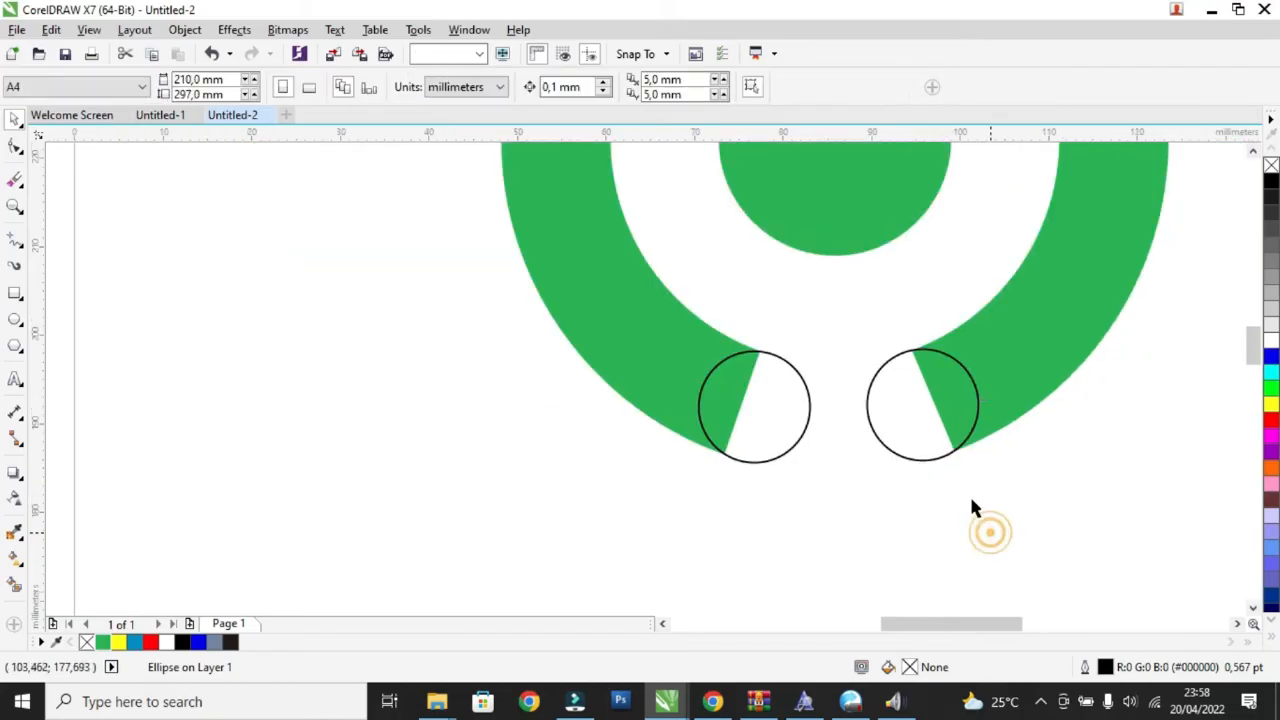
- Weld the open ring, centre dot and two end circles into one shape, and move it slightly up and left on the page
scroll(975, 500, down, 4)
drag(1088, 532, 806, 239)
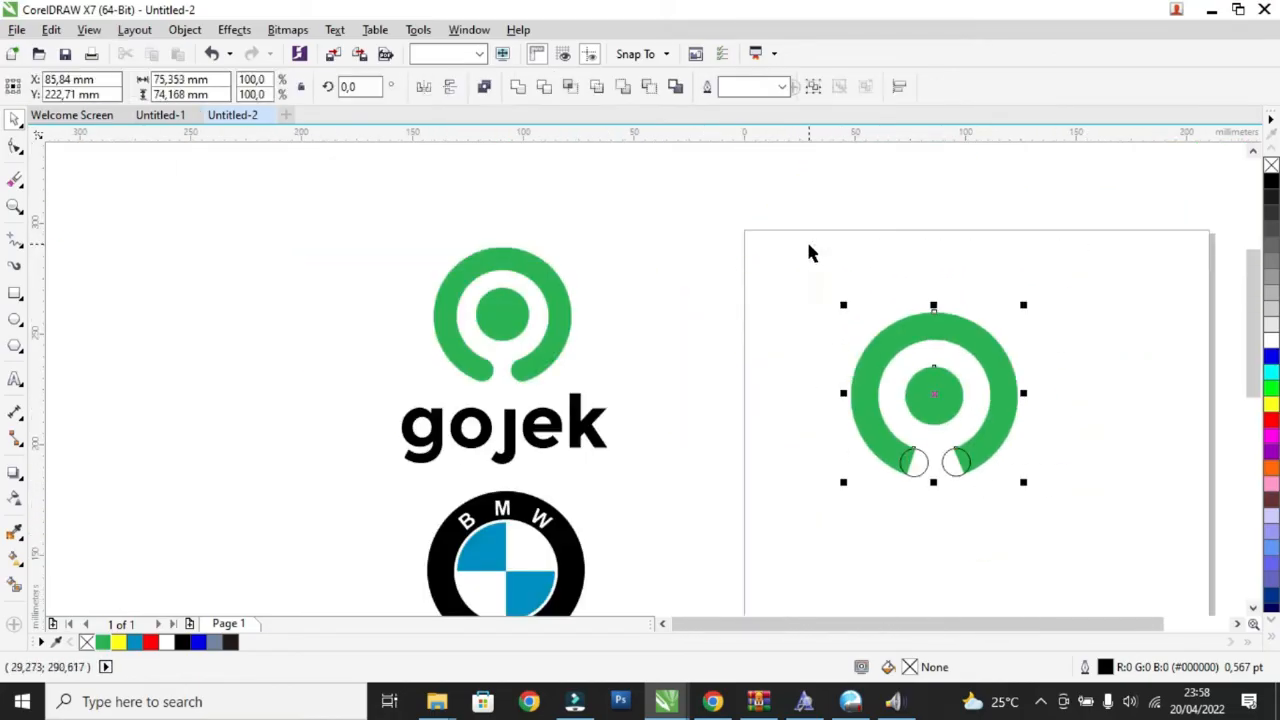
scroll(803, 228, up, 2)
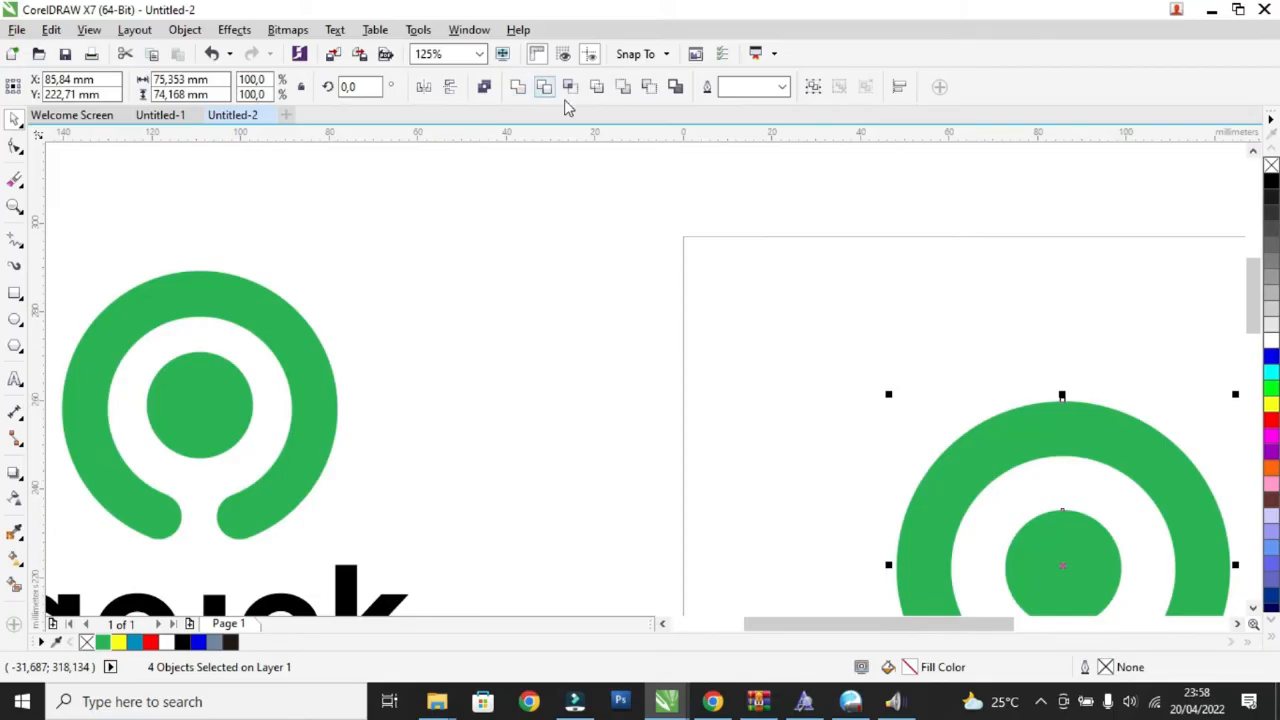
scroll(716, 210, down, 2)
scroll(880, 366, up, 2)
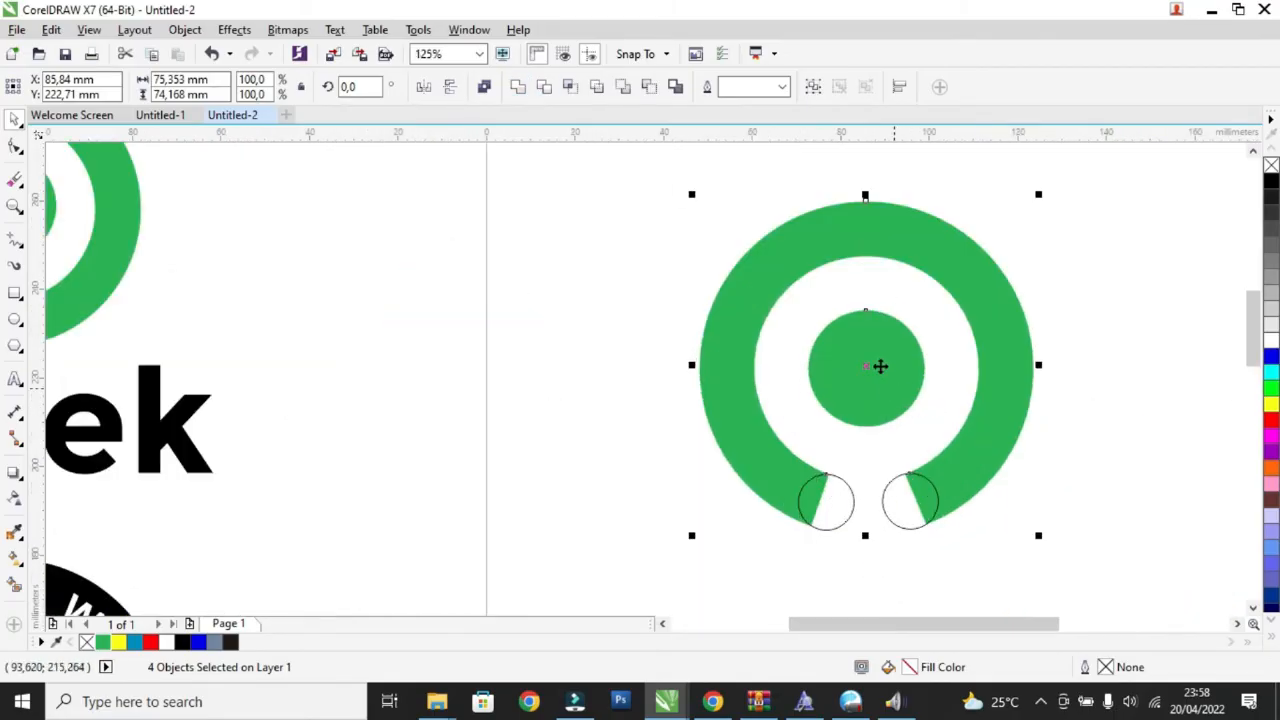
click(518, 89)
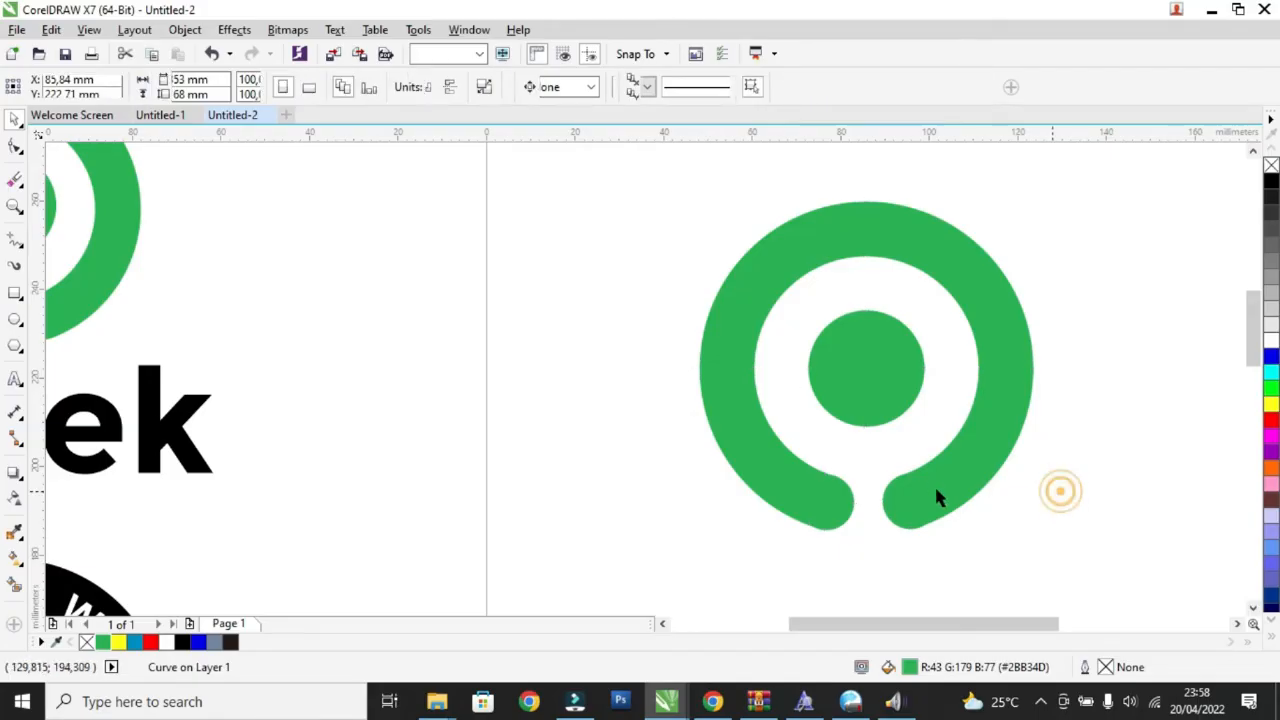
click(831, 508)
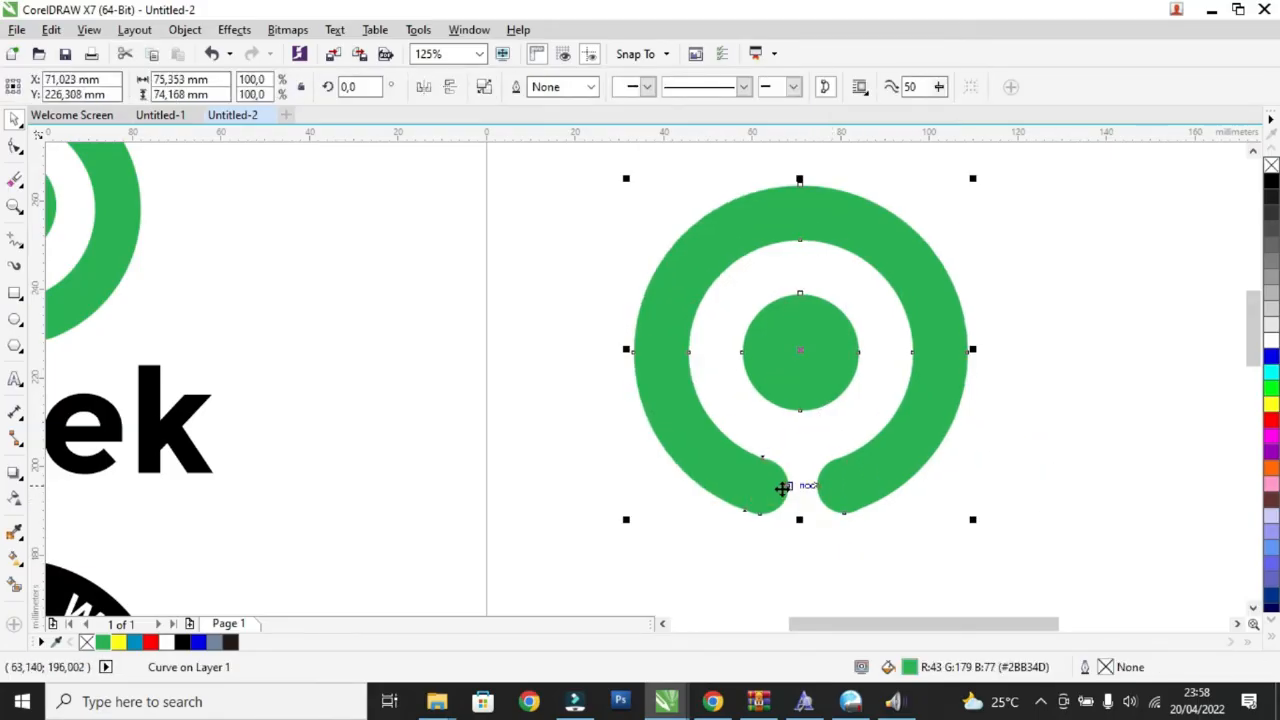
- Move the welded green ring up and to the right, near the middle of the page's top edge
scroll(843, 429, down, 2)
drag(882, 390, 943, 334)
click(848, 180)
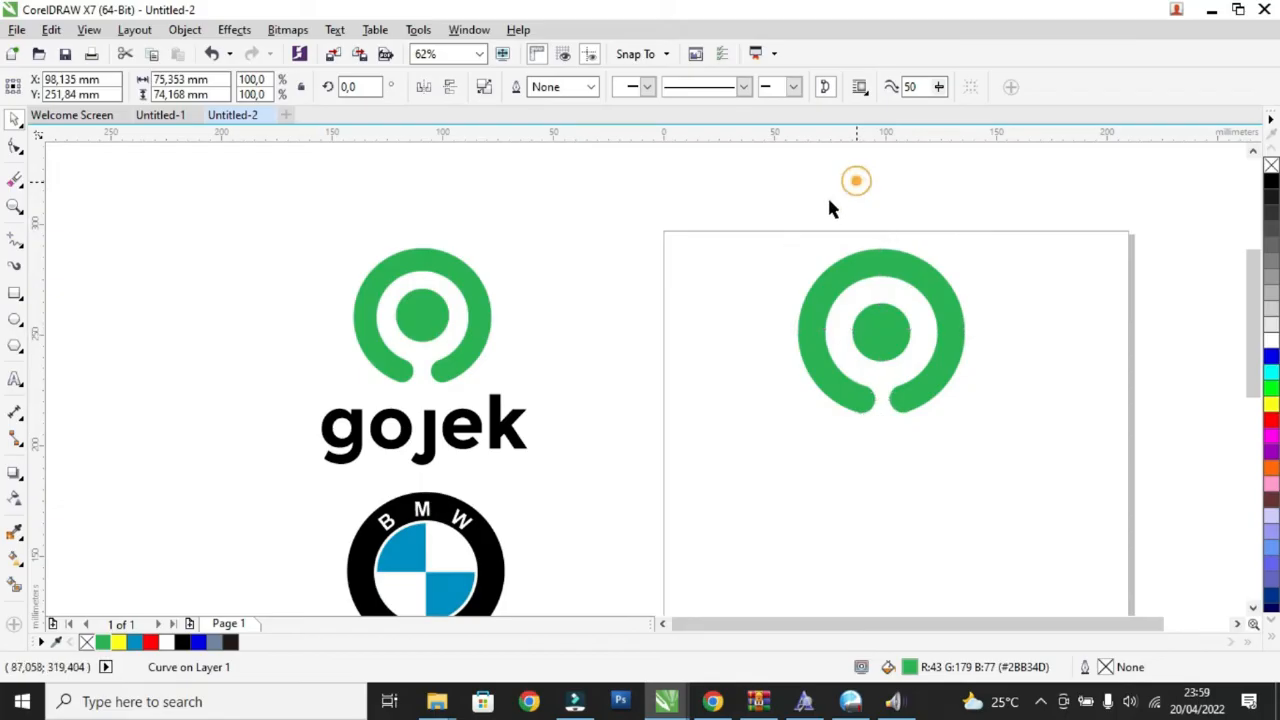
- Add the artistic text "gojek" below the ring and enlarge it to about 83 pt
click(14, 382)
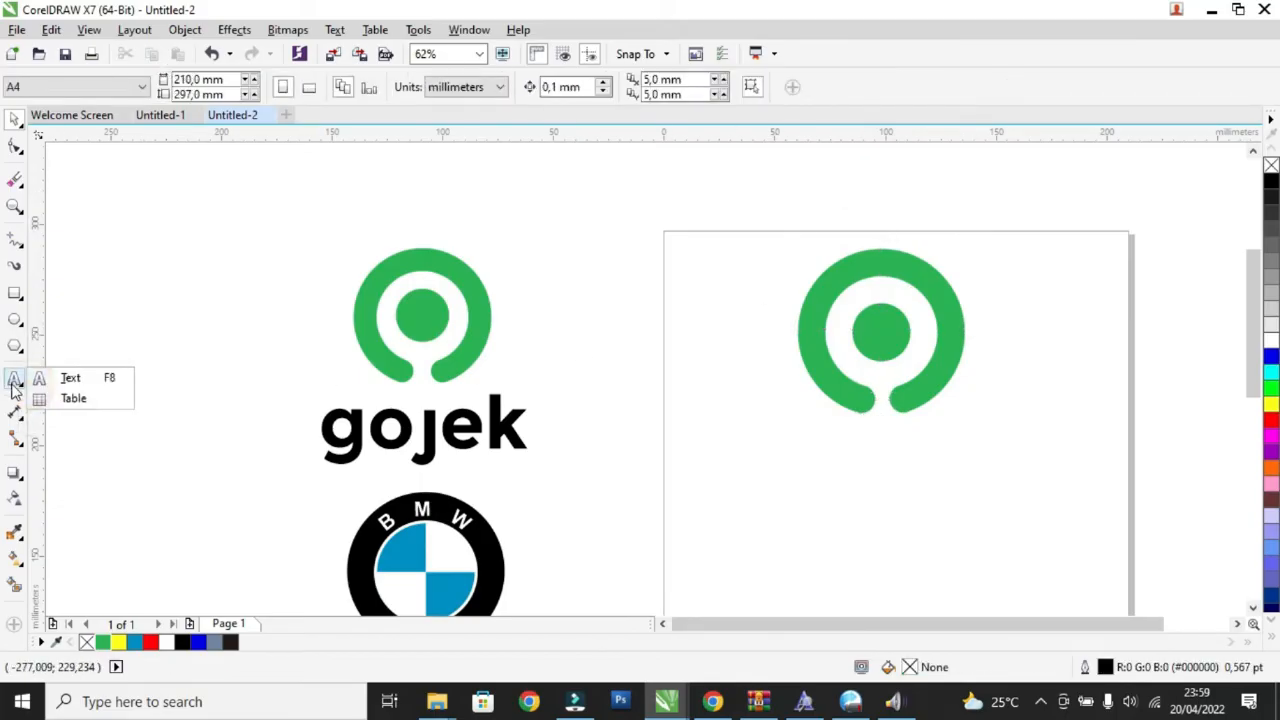
click(47, 379)
click(777, 450)
text(gojek)
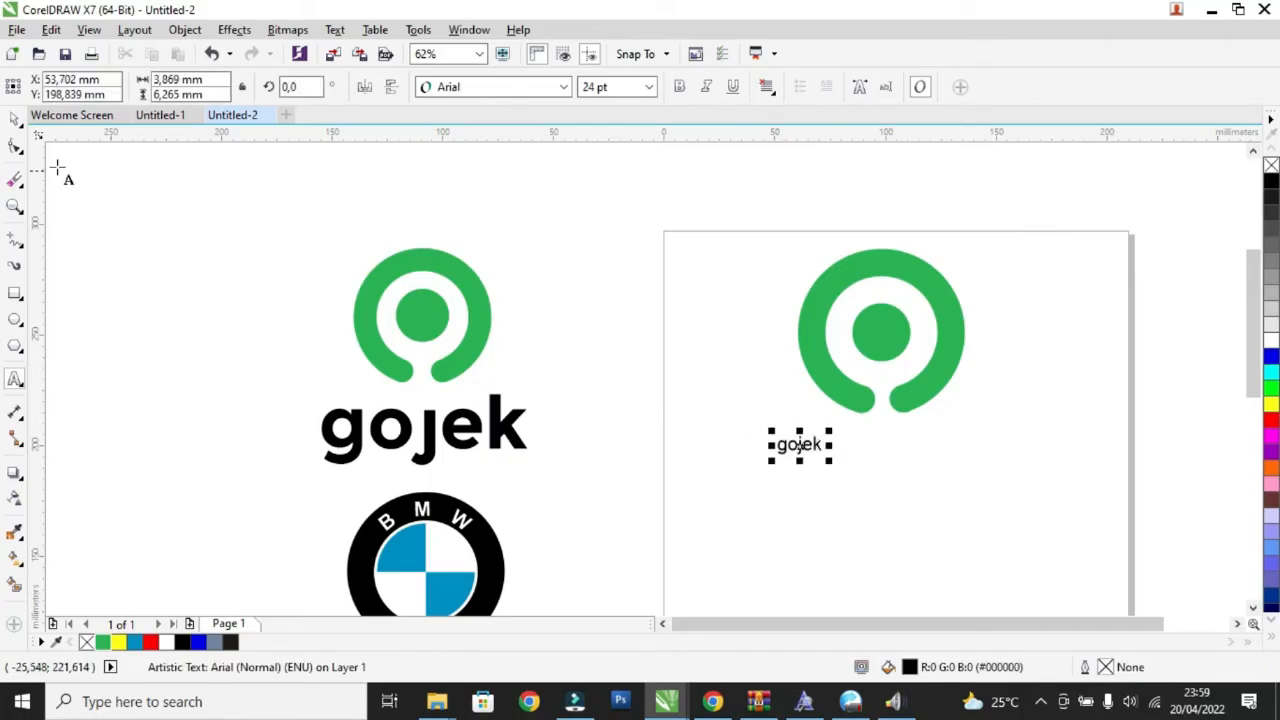
click(16, 121)
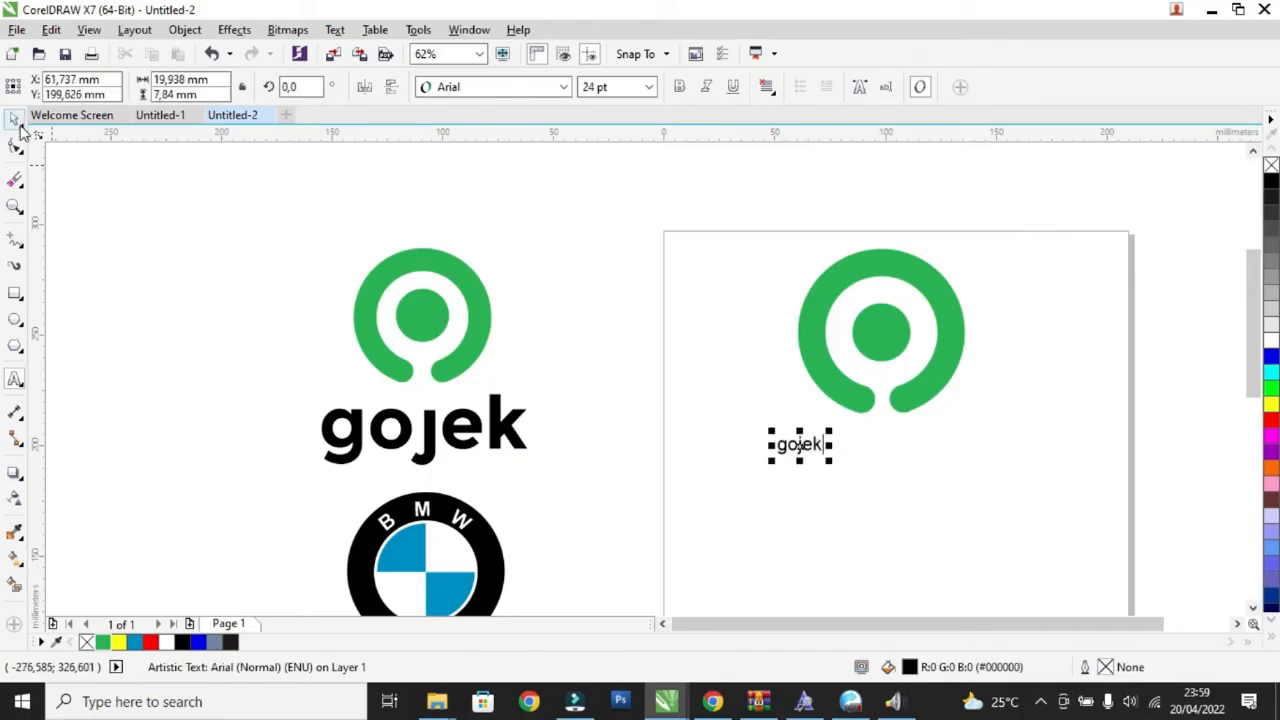
drag(830, 430, 945, 463)
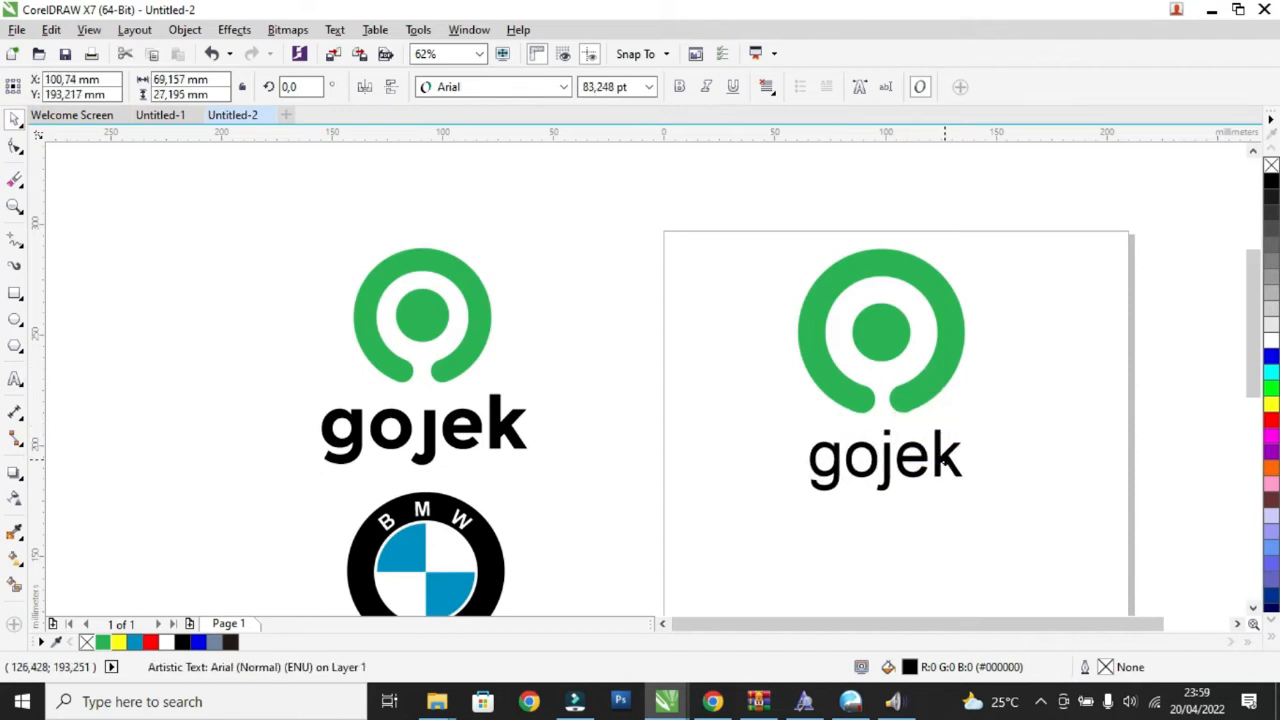
- Set the gojek text in Montserrat Bold and shift it slightly left beneath the ring
click(490, 90)
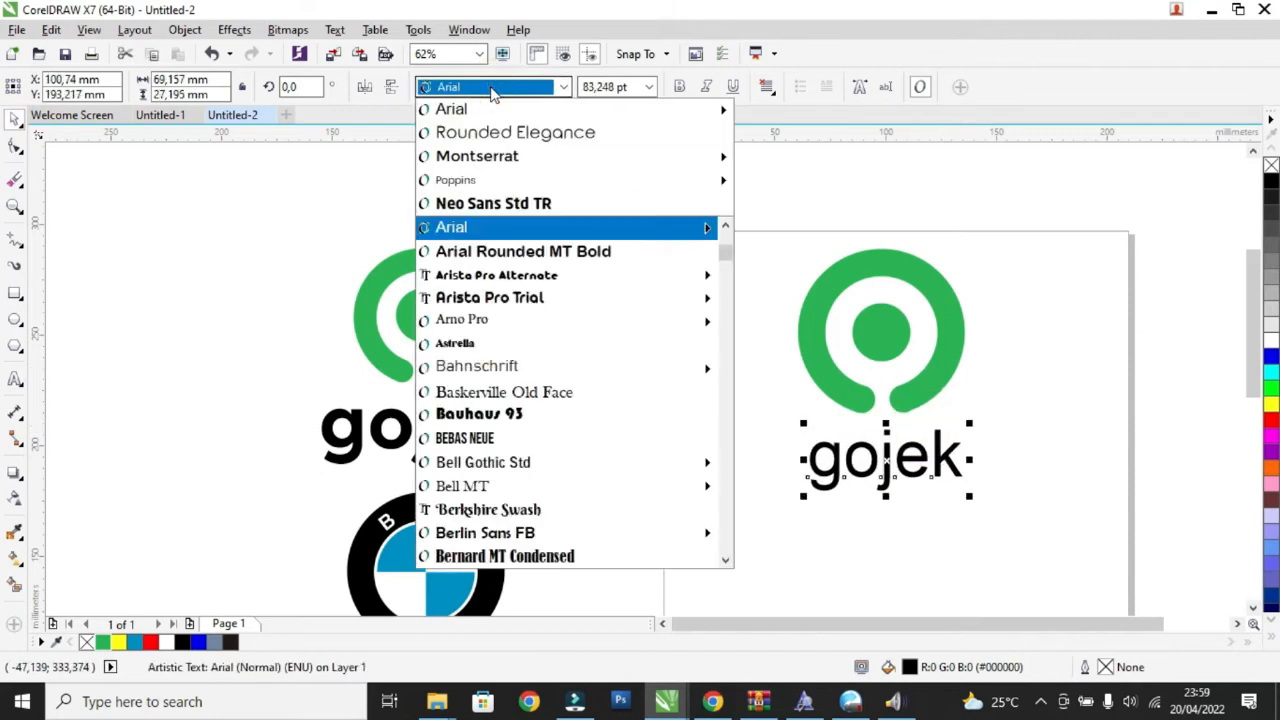
text(Montserrat)
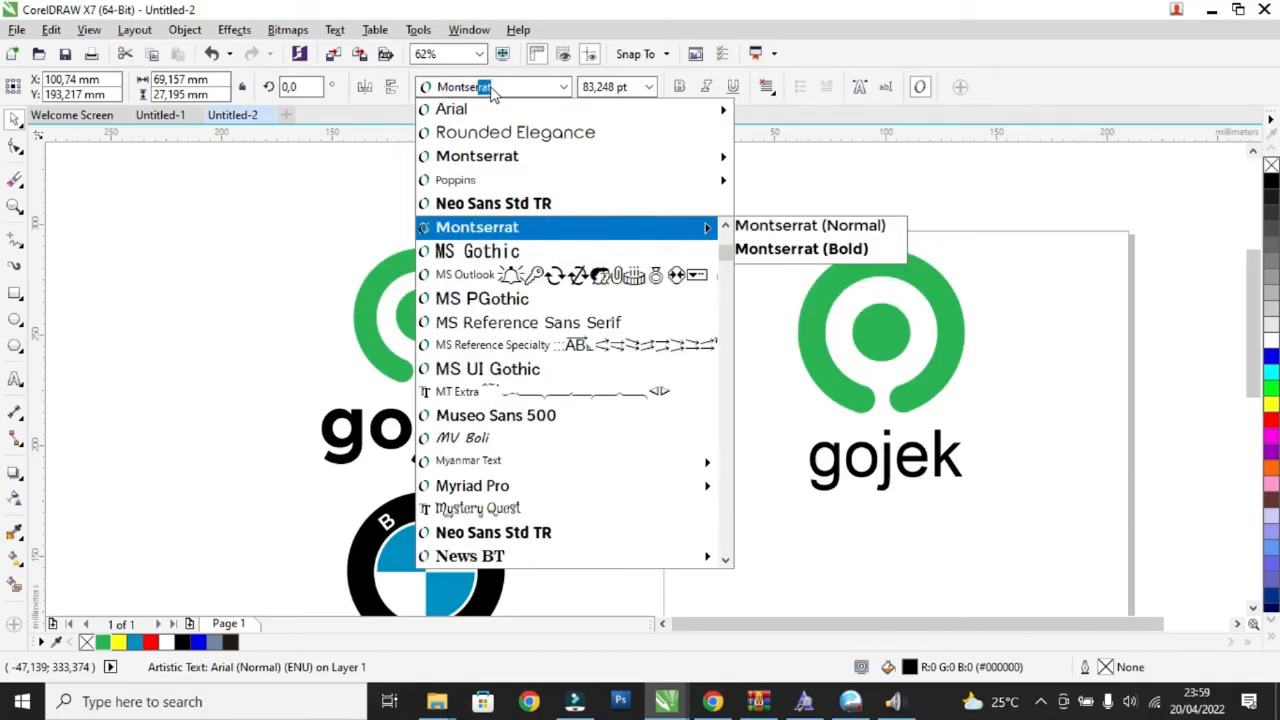
key(Return)
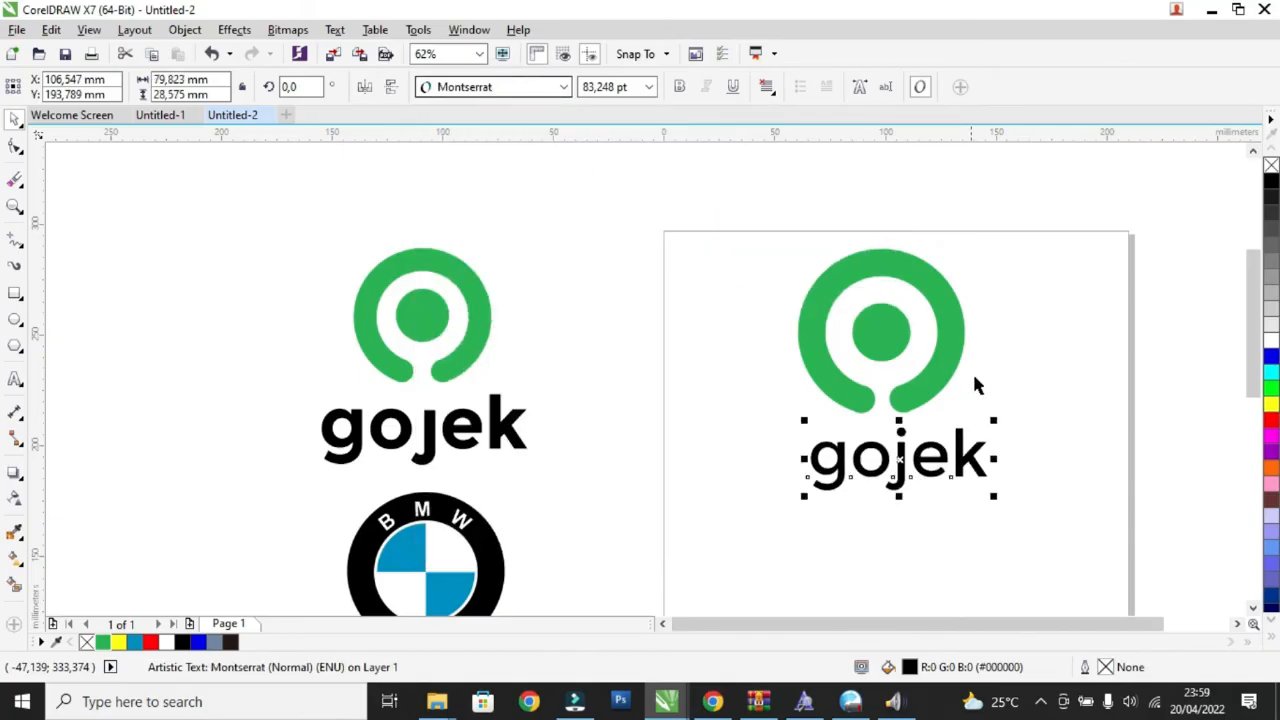
scroll(926, 438, up, 2)
click(679, 87)
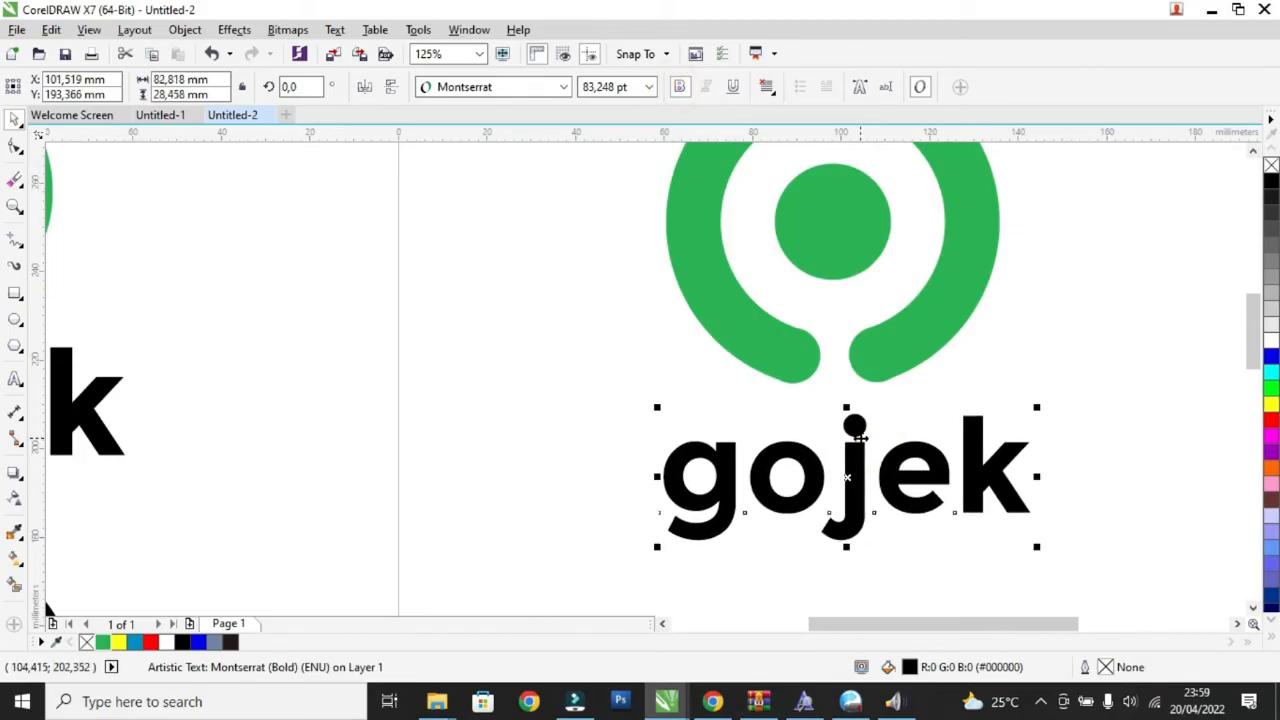
drag(852, 457, 848, 457)
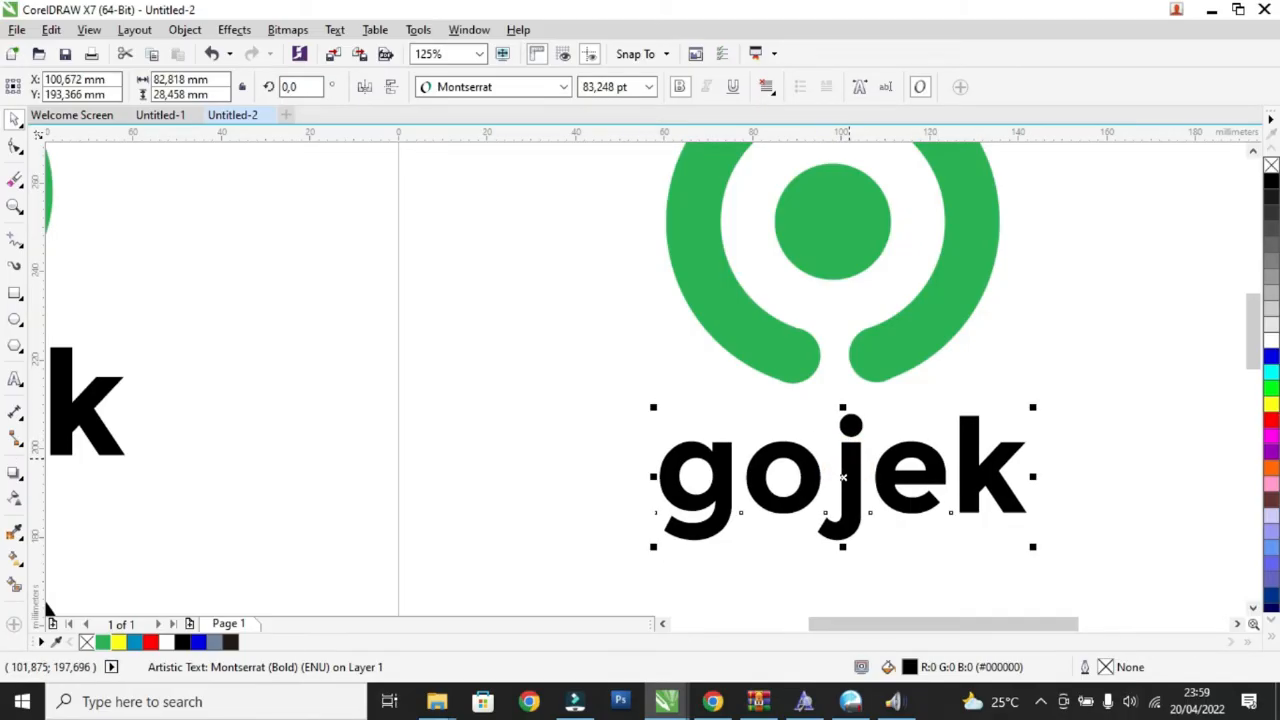
- Convert the gojek text to curves and delete the dot above the letter j
key(ctrl+q)
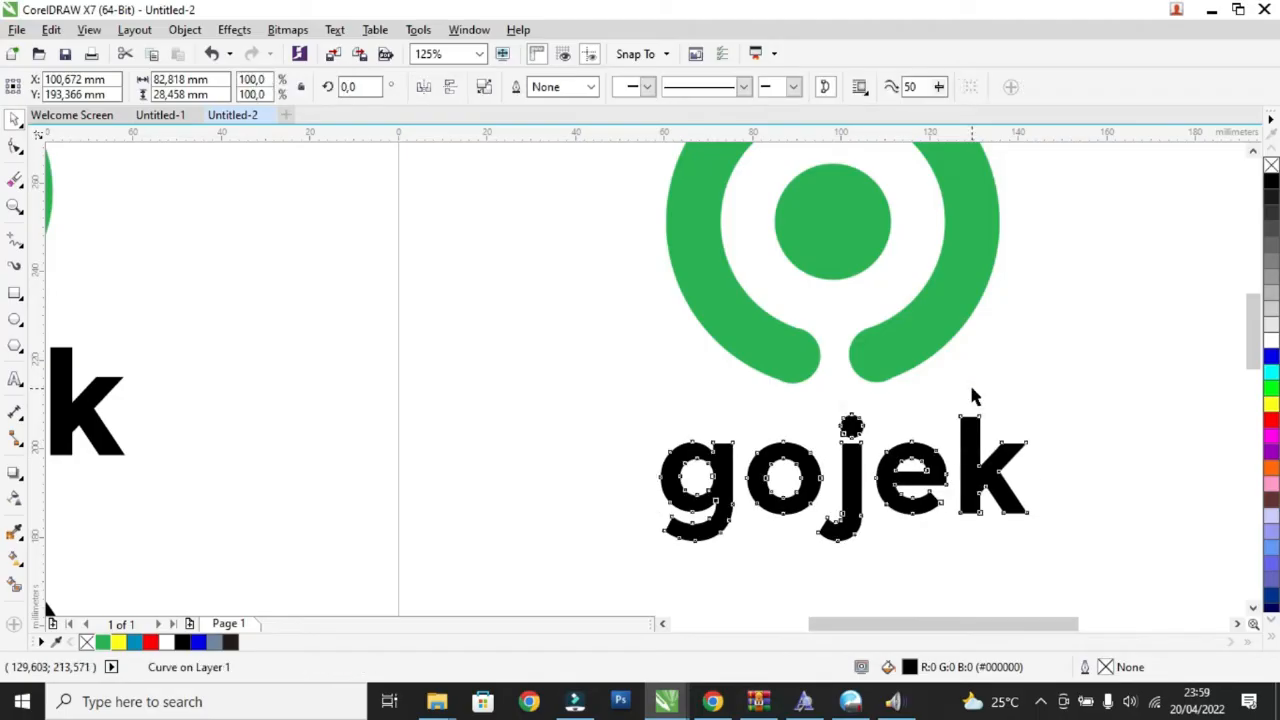
click(971, 400)
click(840, 486)
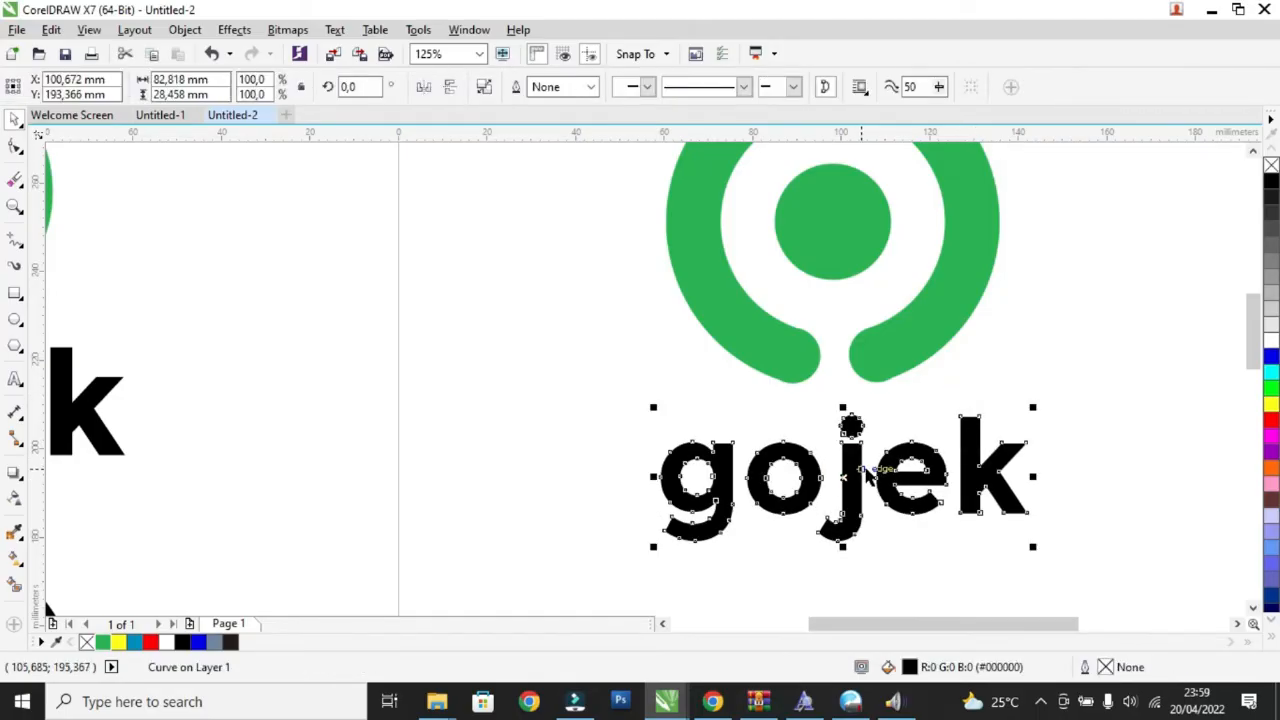
drag(860, 466, 842, 477)
click(15, 147)
click(72, 143)
scroll(842, 395, up, 2)
drag(768, 422, 871, 499)
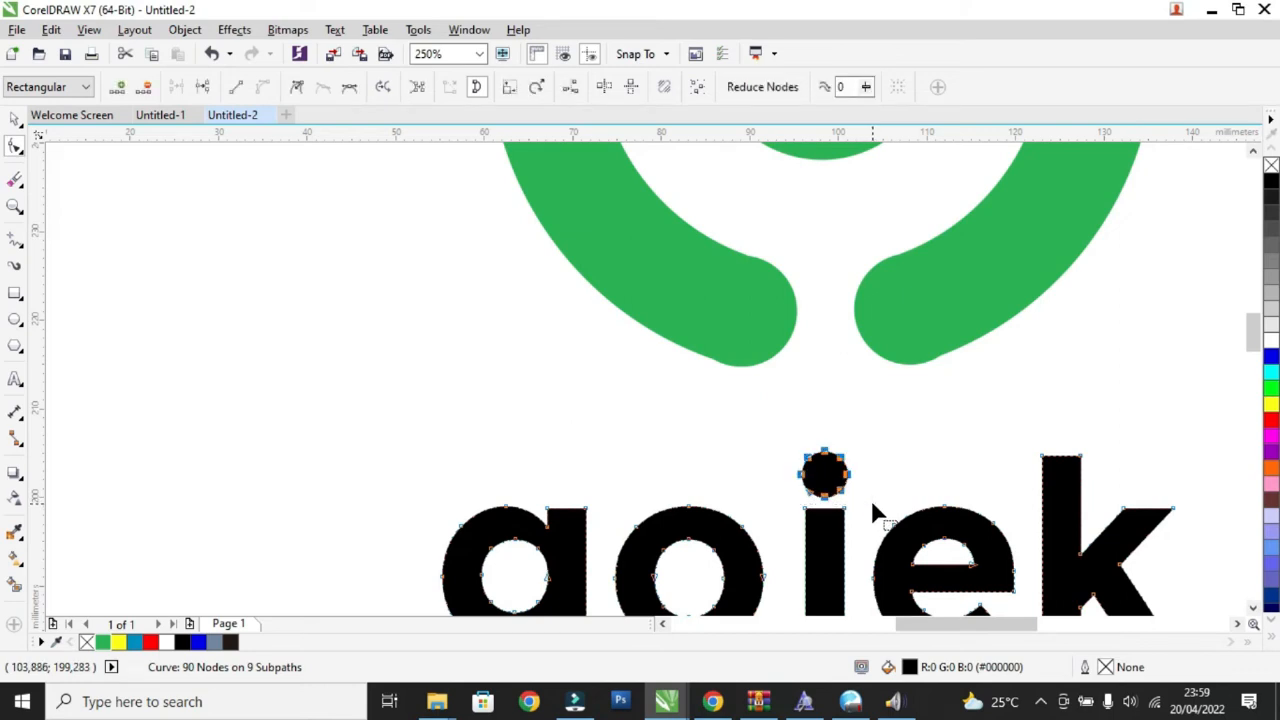
key(Delete)
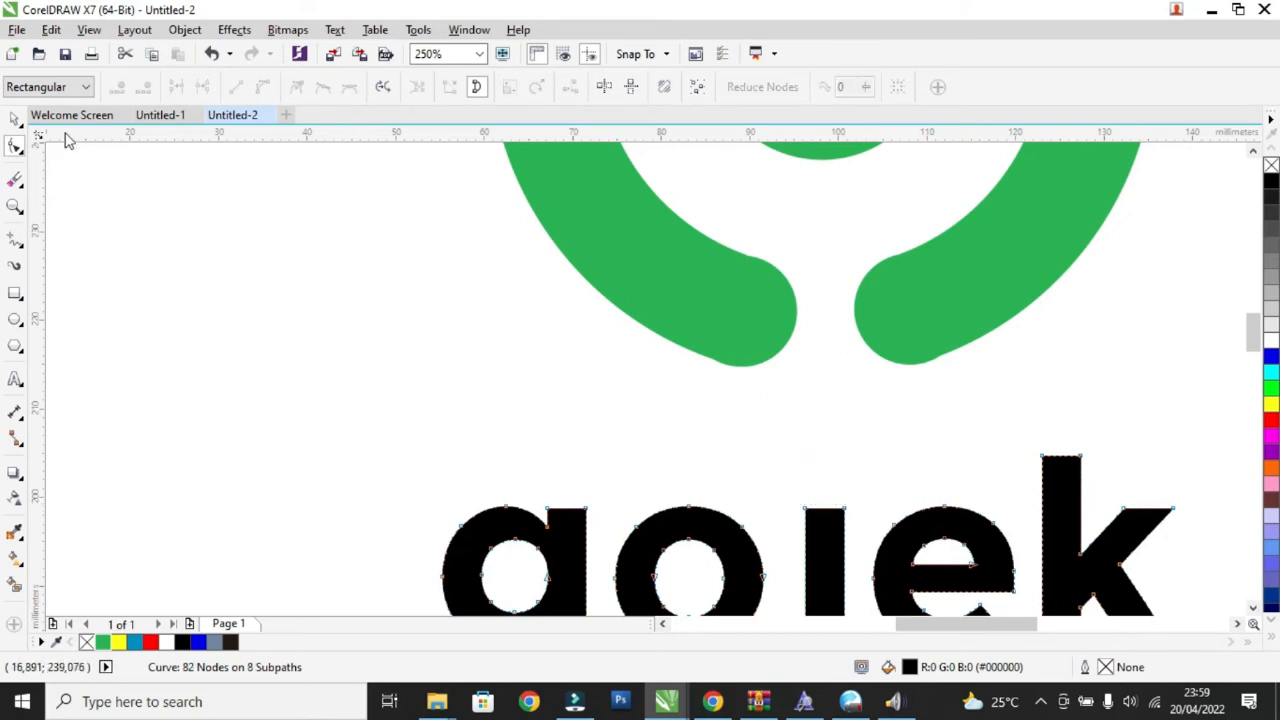
- Enlarge the gojek wordmark to about 102 mm wide and place it closely beneath the ring
click(15, 118)
scroll(279, 230, down, 2)
drag(553, 397, 539, 369)
drag(718, 445, 789, 476)
- Align the ring and the wordmark on a common vertical centre line and group them
scroll(798, 400, down, 2)
drag(466, 157, 848, 491)
key(c)
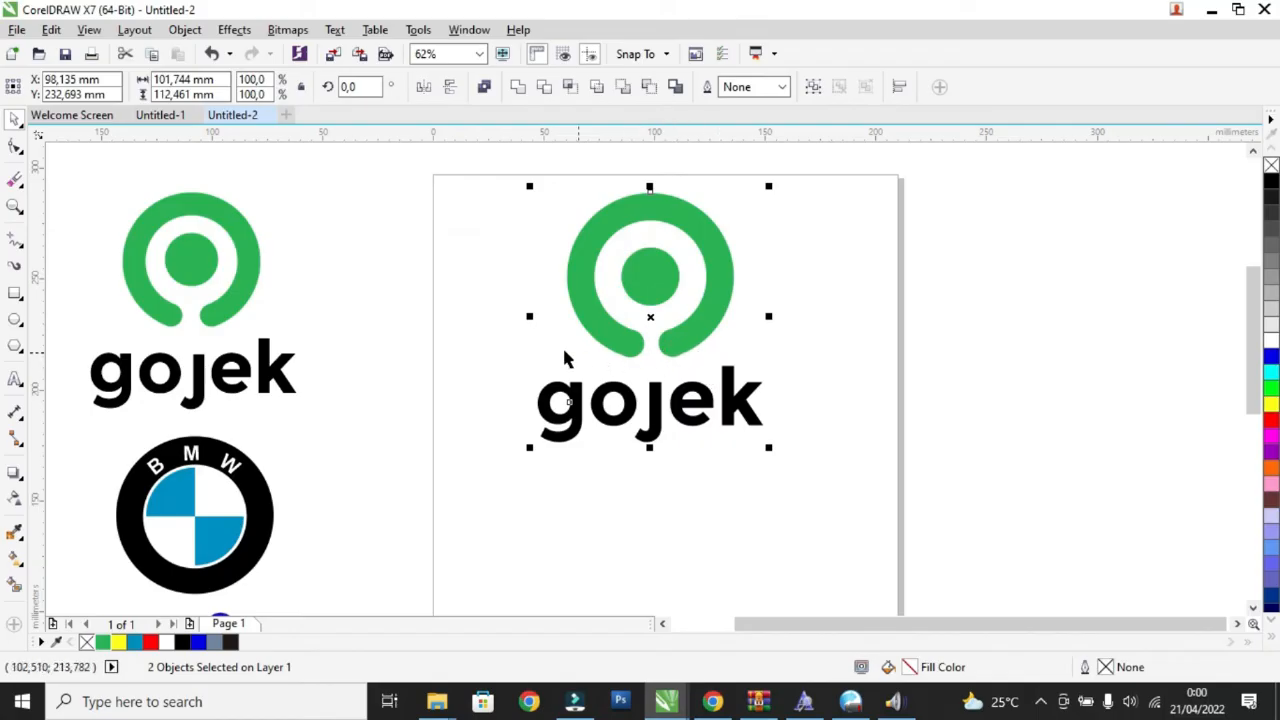
key(ctrl+g)
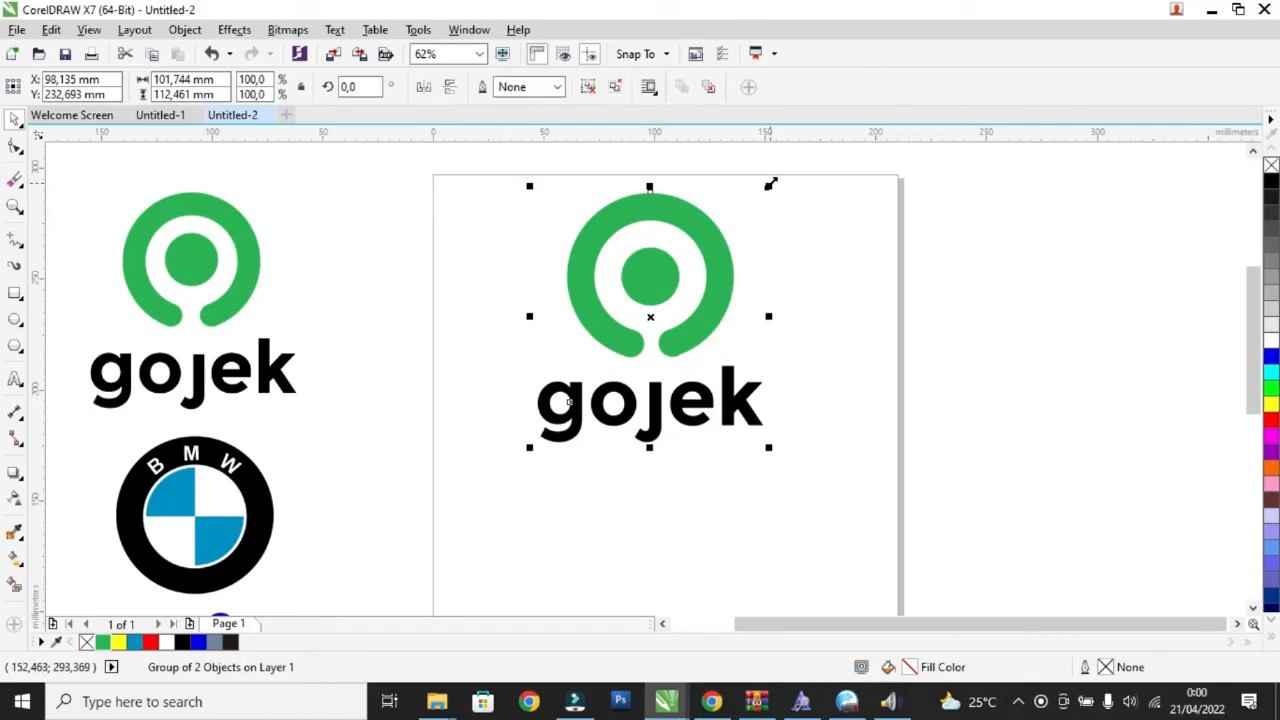
- Scale the gojek logo group down and move it to the top centre of the page
drag(770, 184, 713, 248)
drag(691, 314, 795, 335)
click(860, 371)
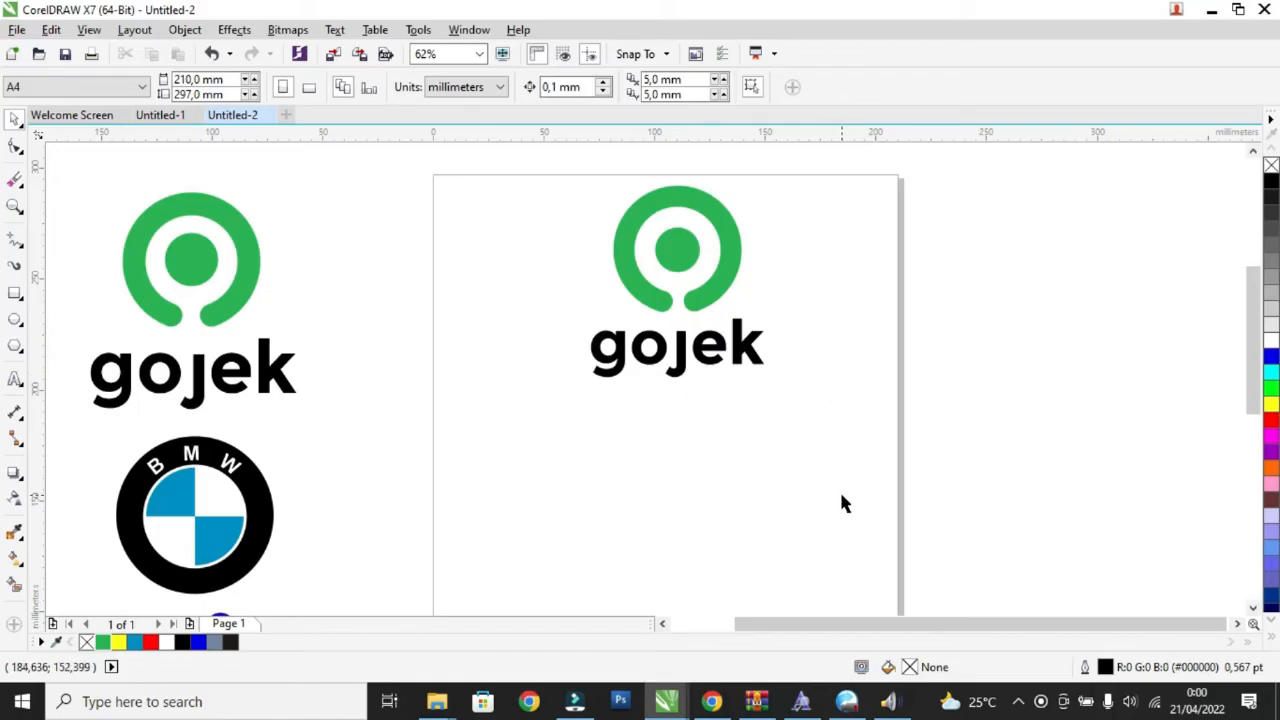
- Draw a square about 35 mm wide below the gojek logo and move it slightly up and left
scroll(839, 489, down, 2)
scroll(826, 556, up, 2)
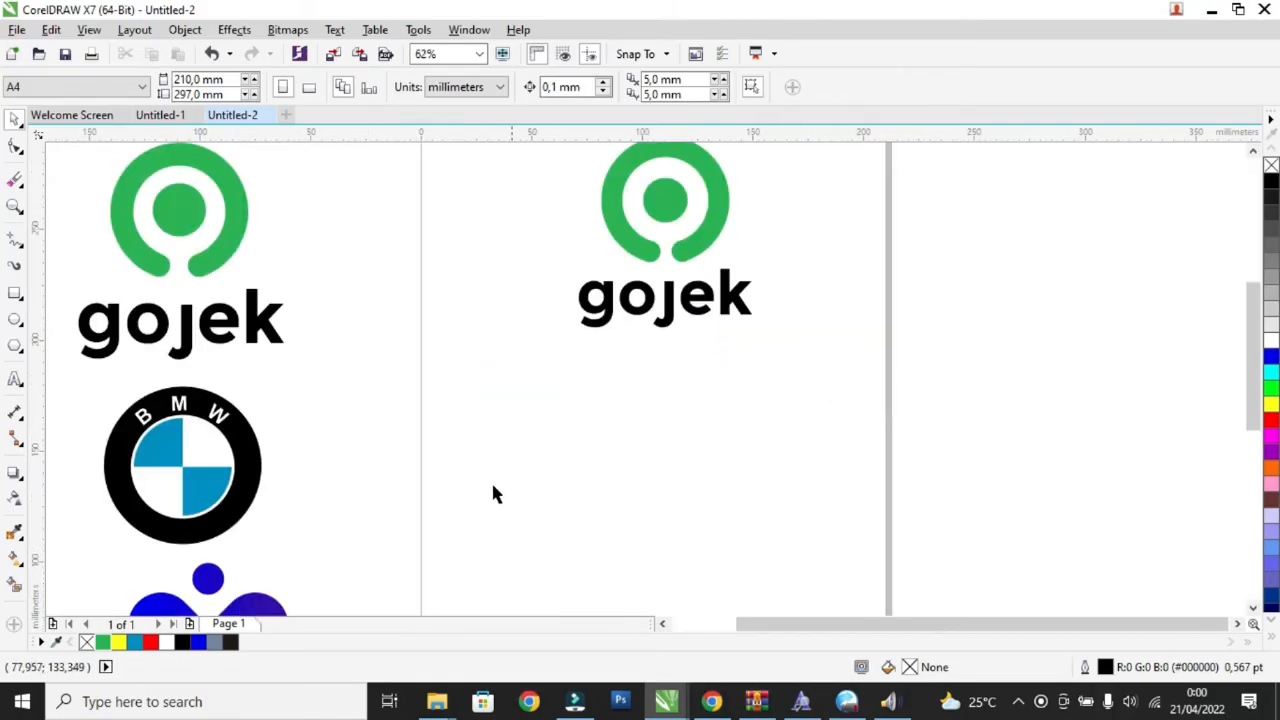
click(15, 293)
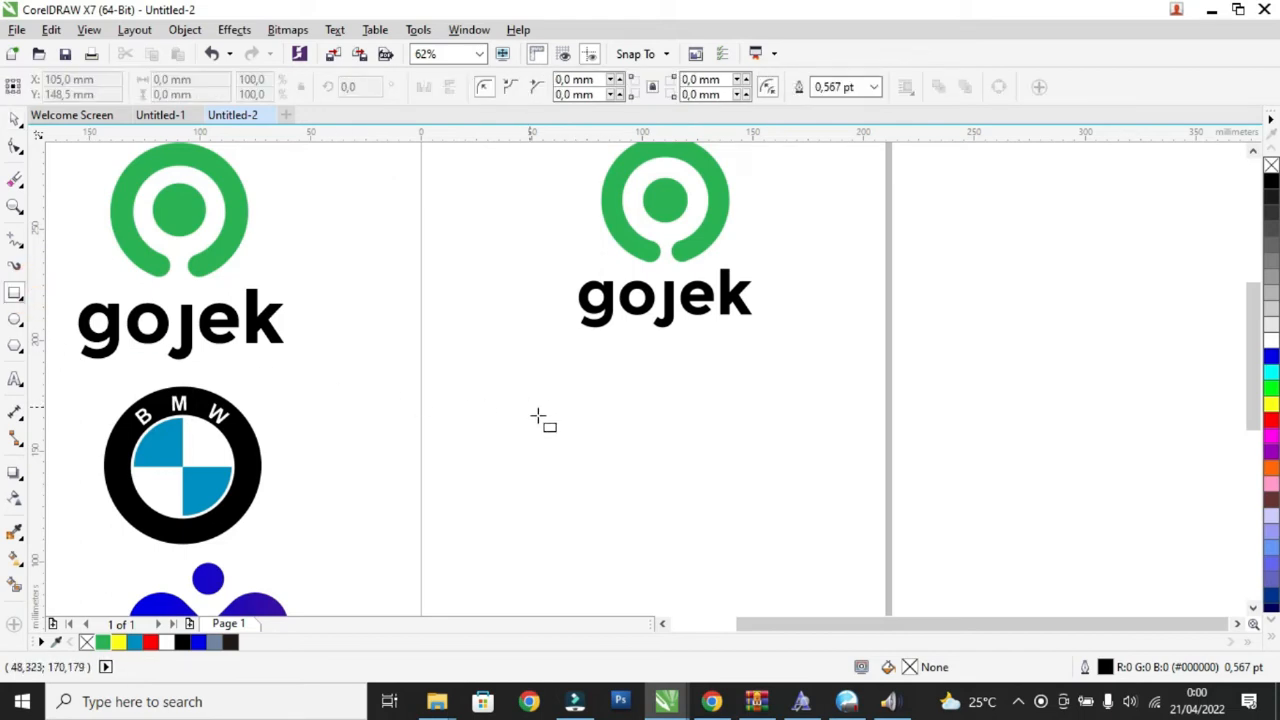
drag(548, 414, 626, 491)
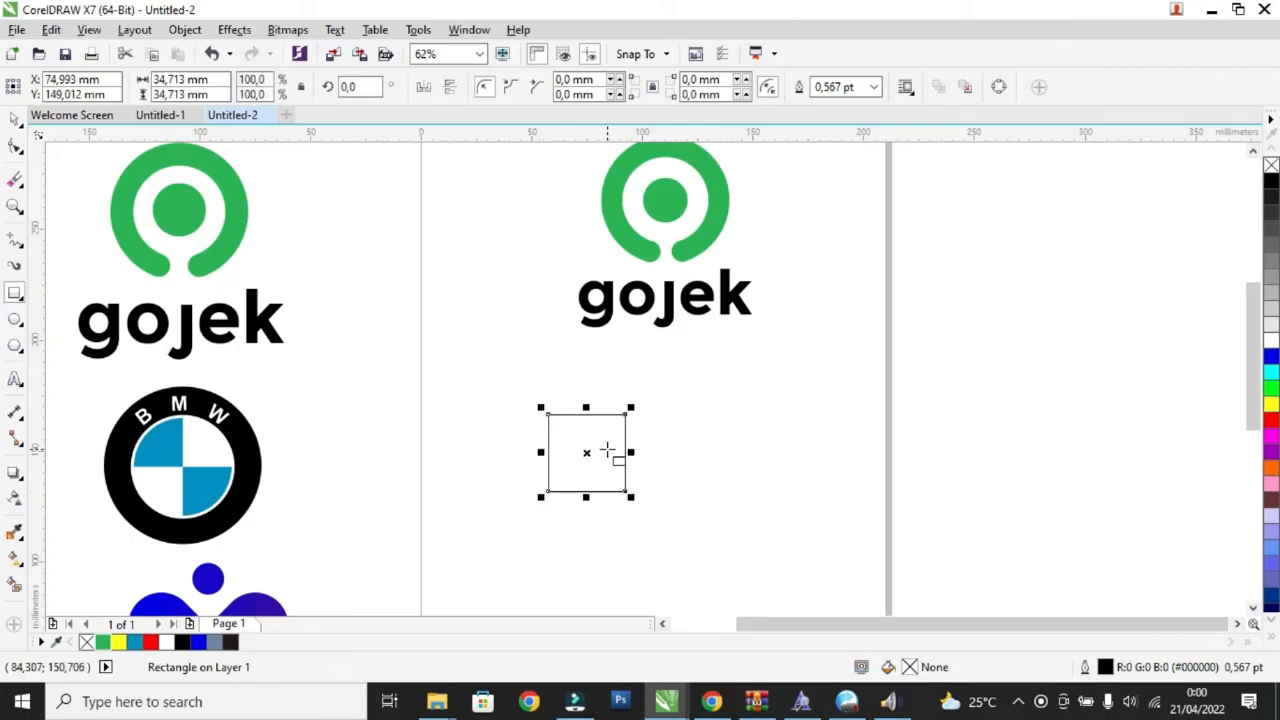
click(16, 119)
drag(580, 423, 563, 402)
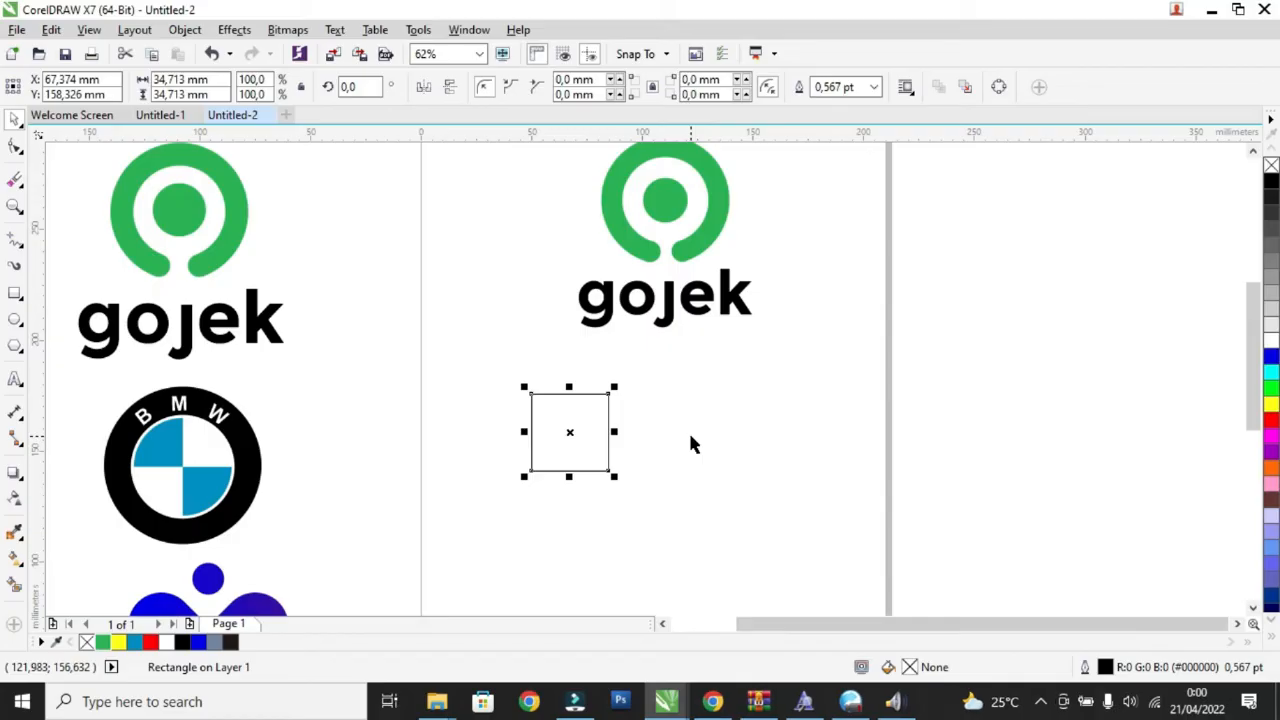
- Build a two-by-two grid by copying the square once to the right, once below and once to the left, using relative offsets of 34.713 mm
key(alt+F7)
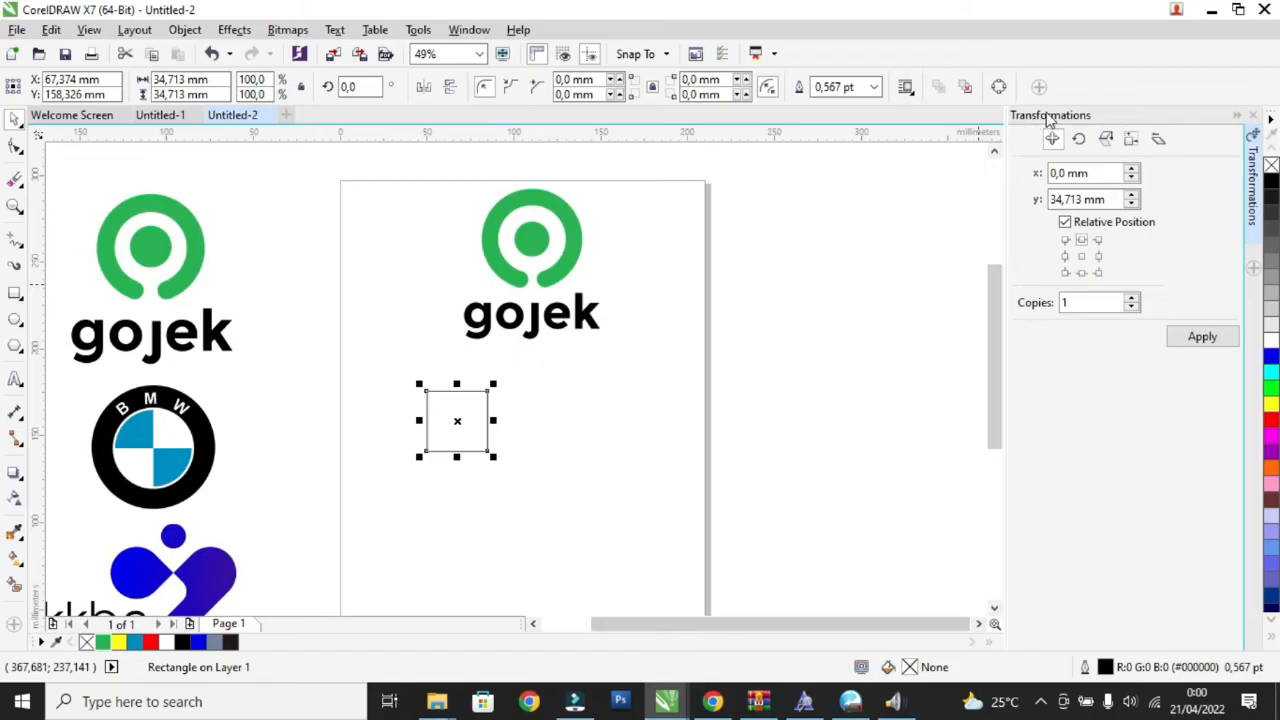
click(1083, 257)
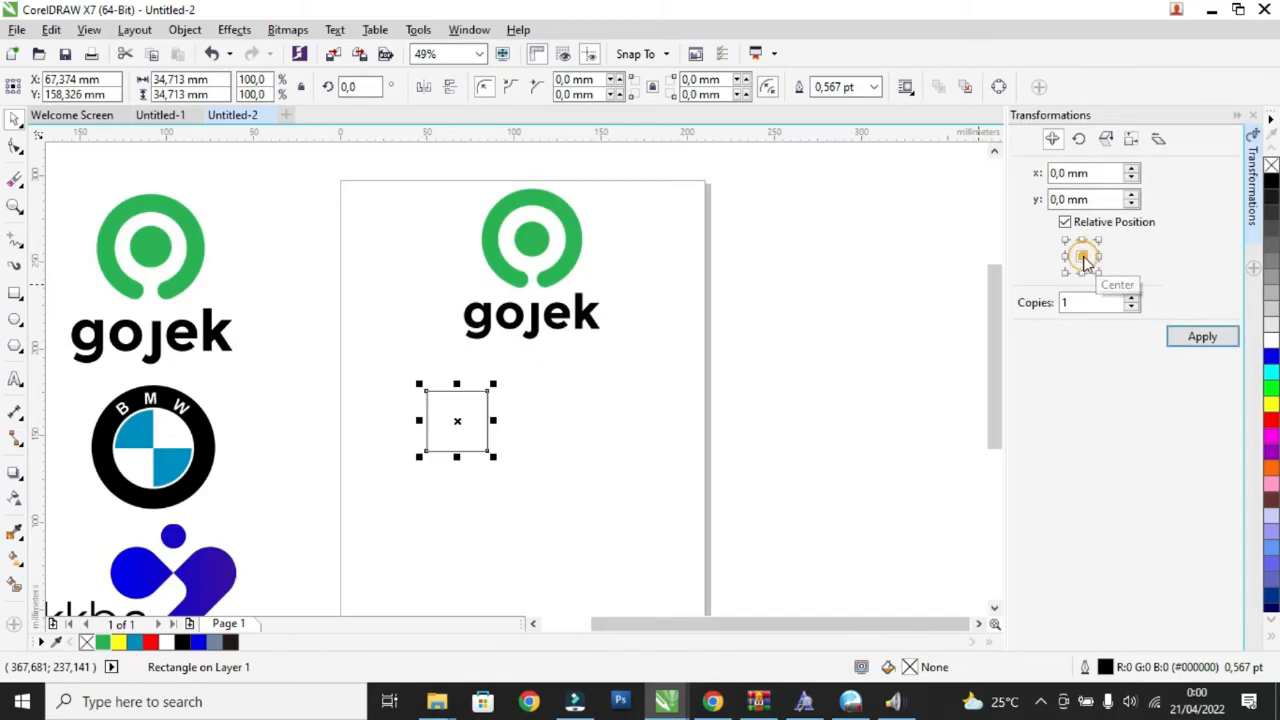
click(1103, 257)
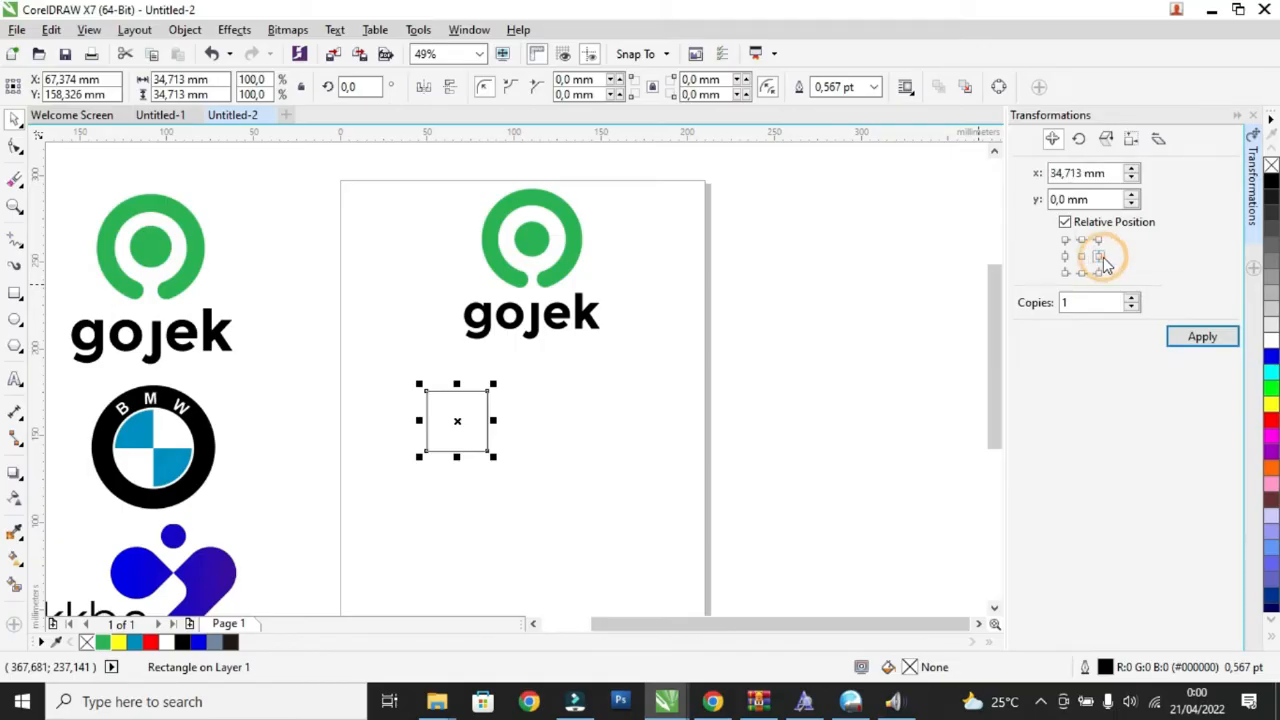
click(1203, 338)
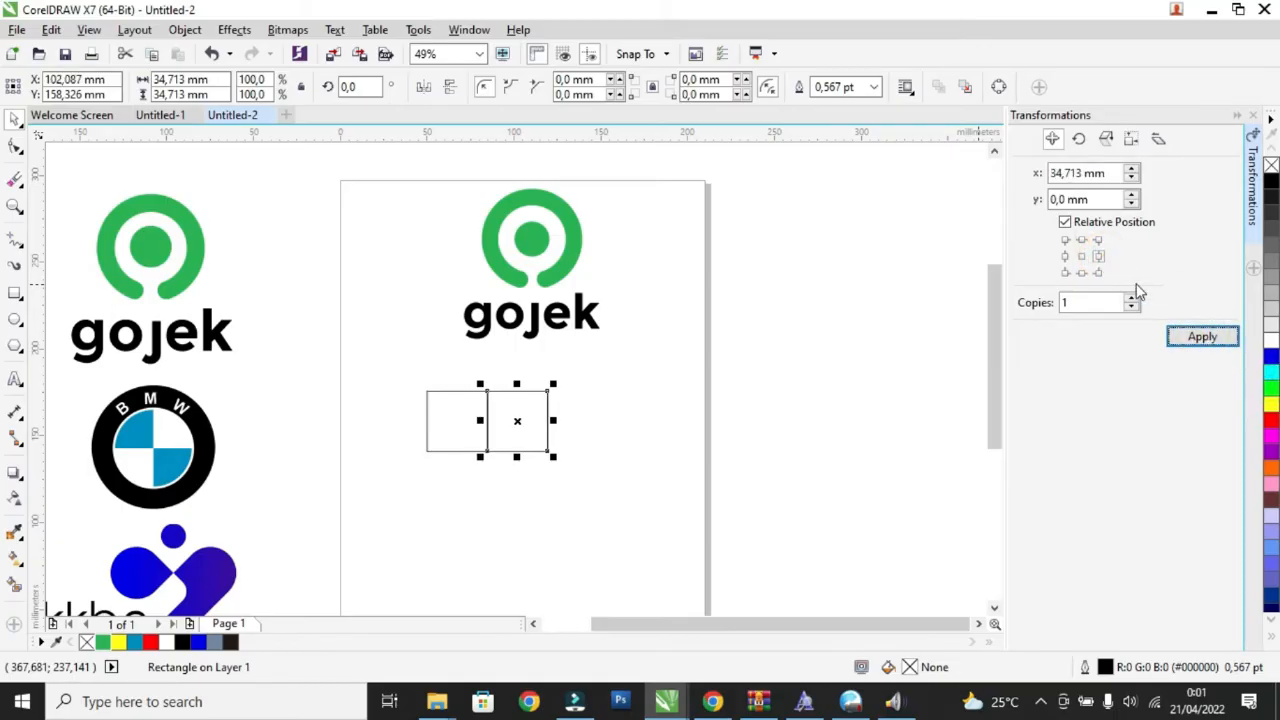
click(1081, 272)
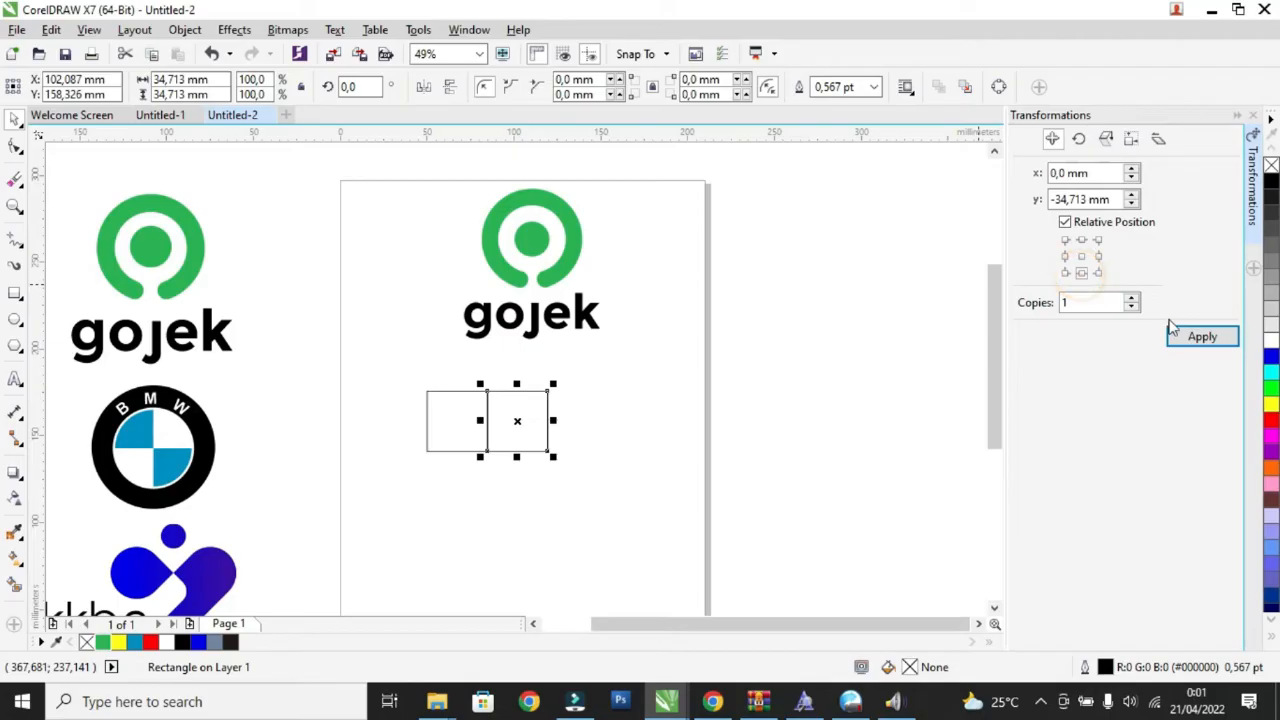
click(1180, 336)
click(1065, 256)
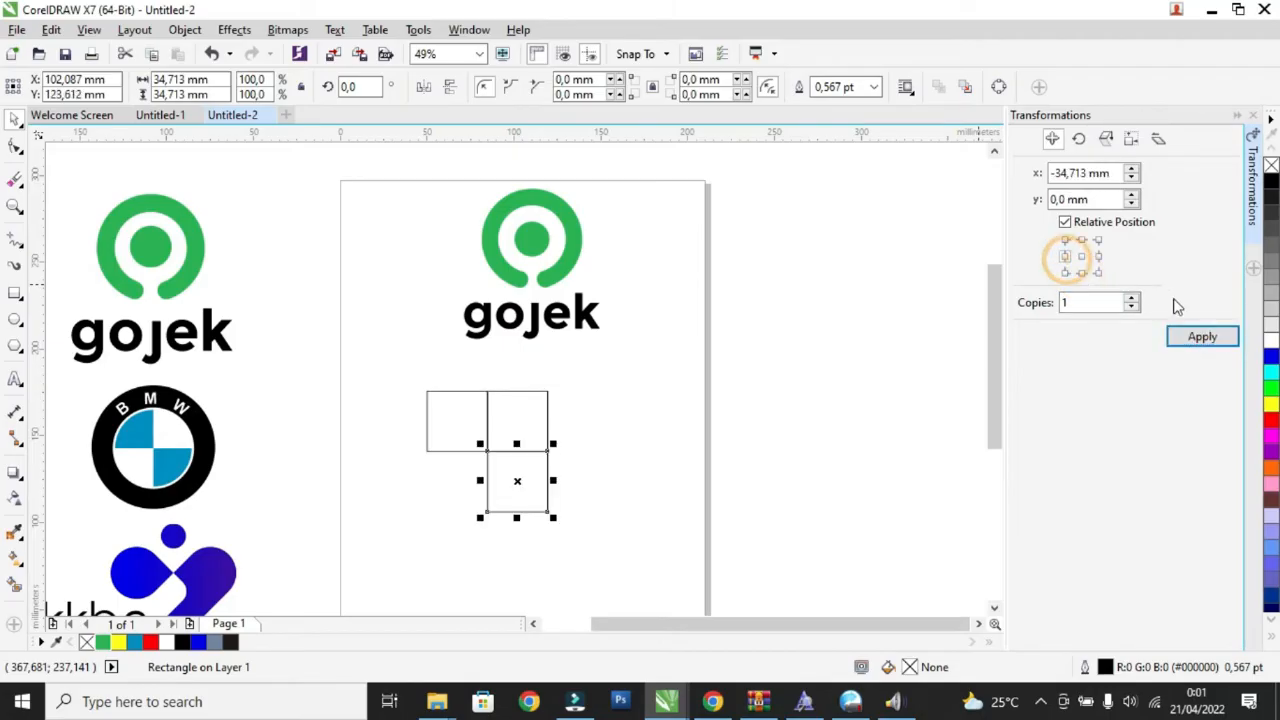
click(1200, 337)
click(762, 438)
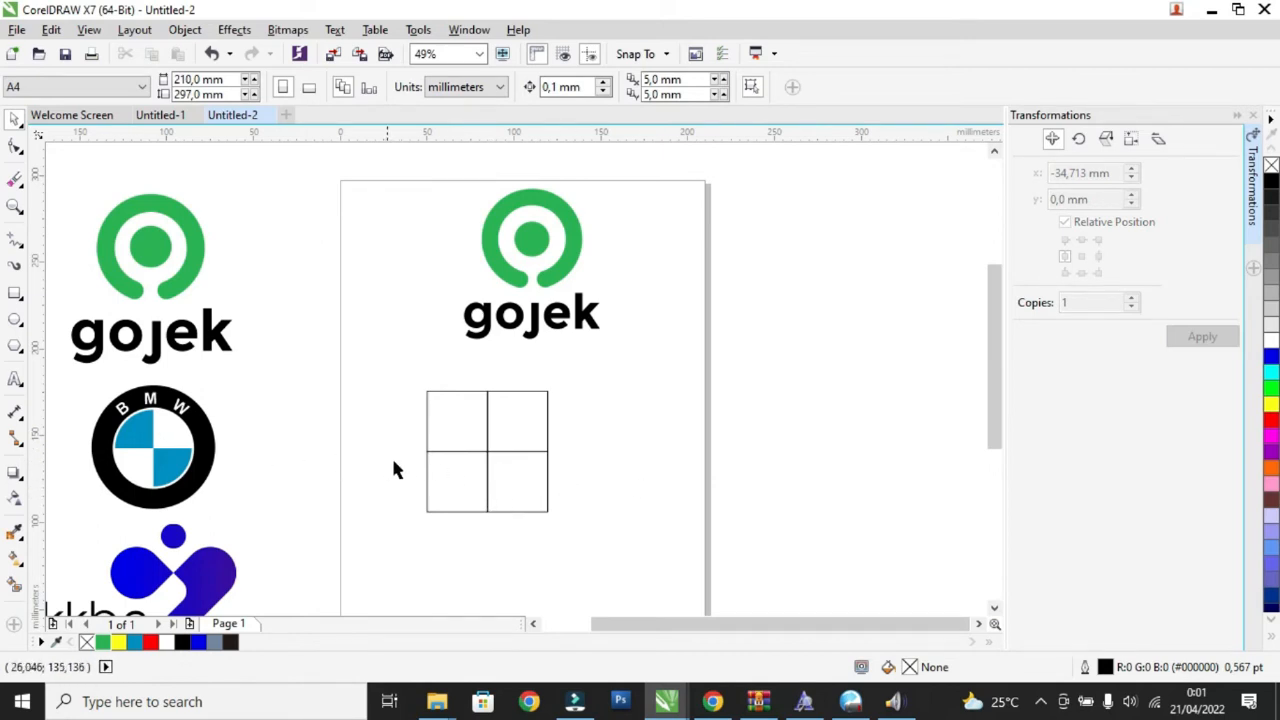
- Sample the blue #0190C8 from the BMW reference logo and fill the upper-left and lower-right squares with it
click(465, 437)
click(15, 532)
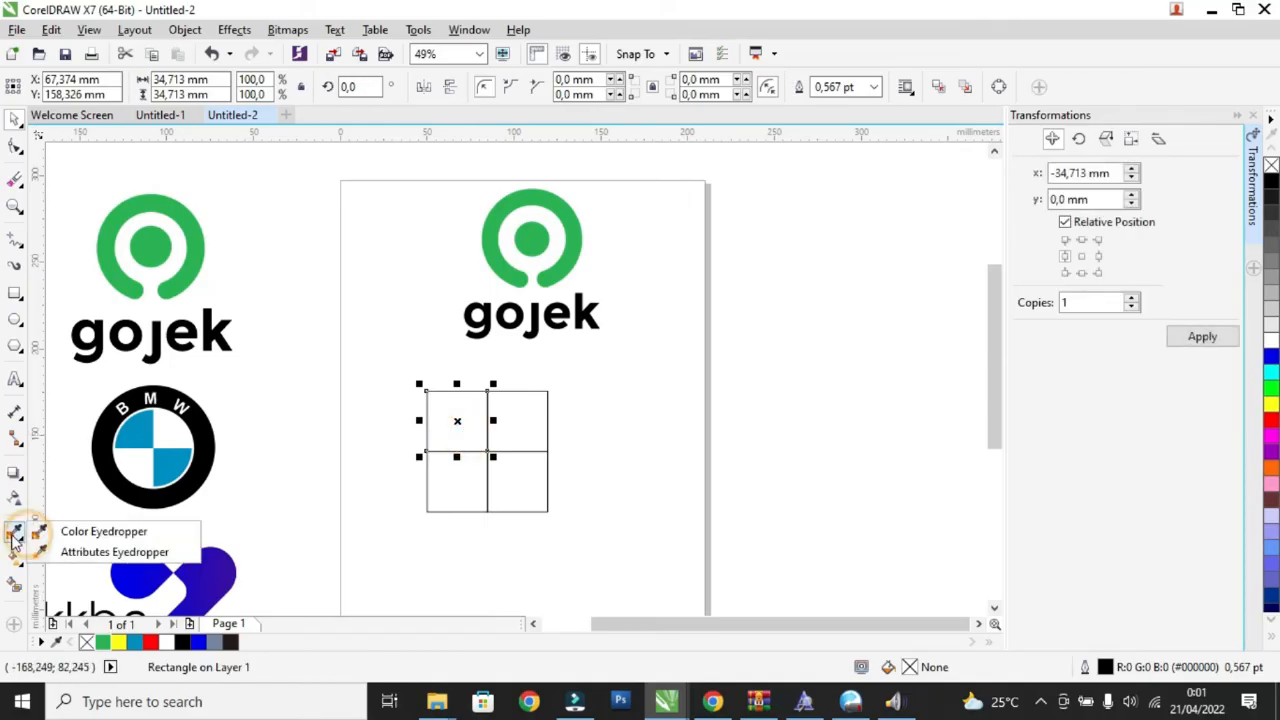
click(60, 531)
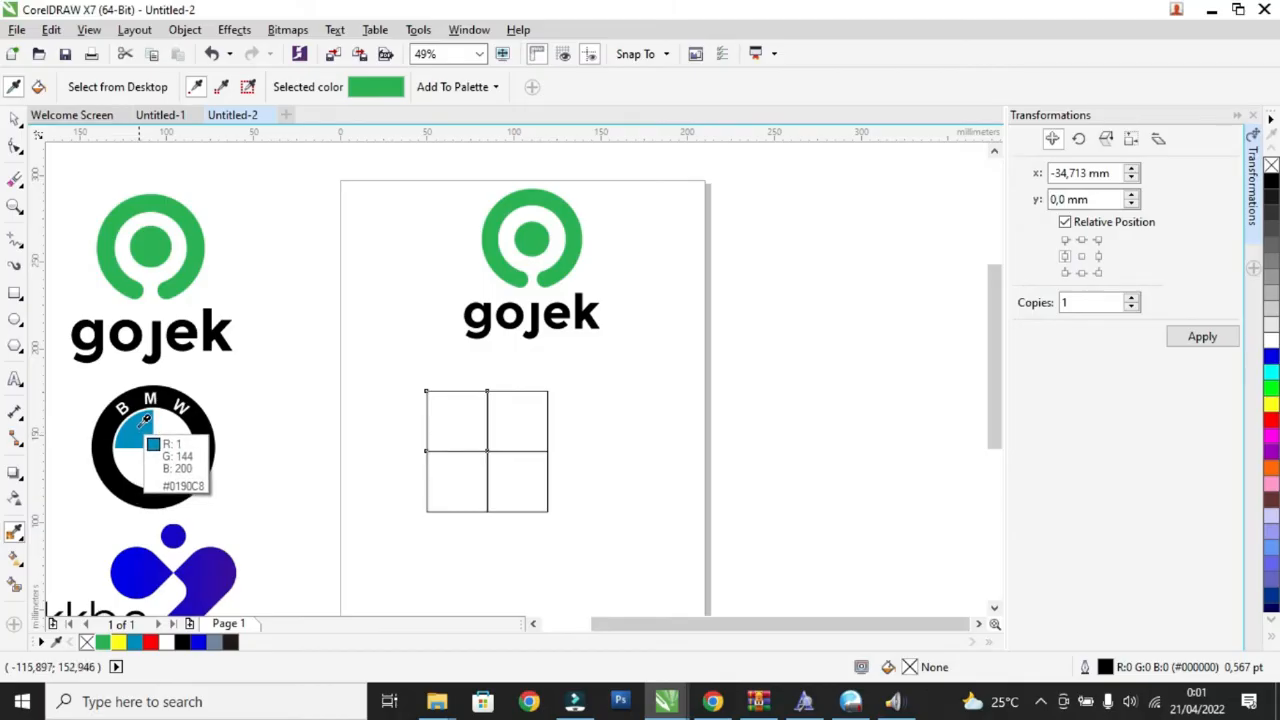
click(134, 428)
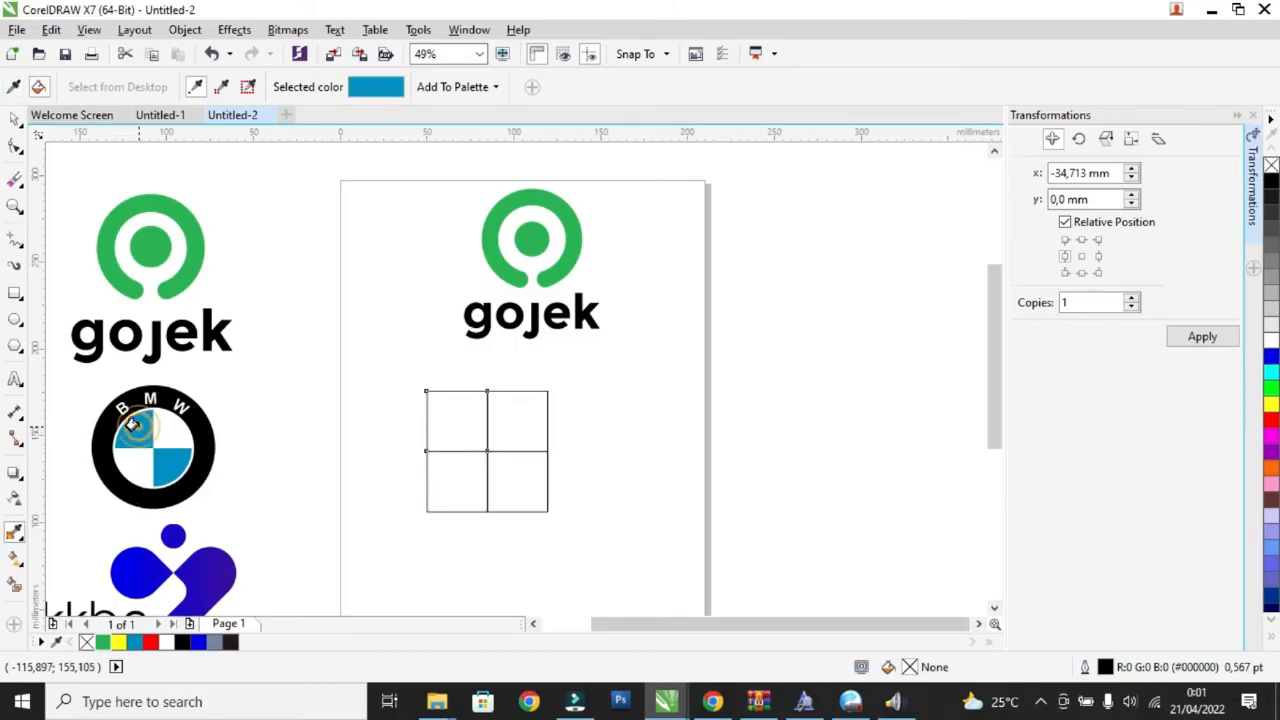
click(450, 418)
click(511, 474)
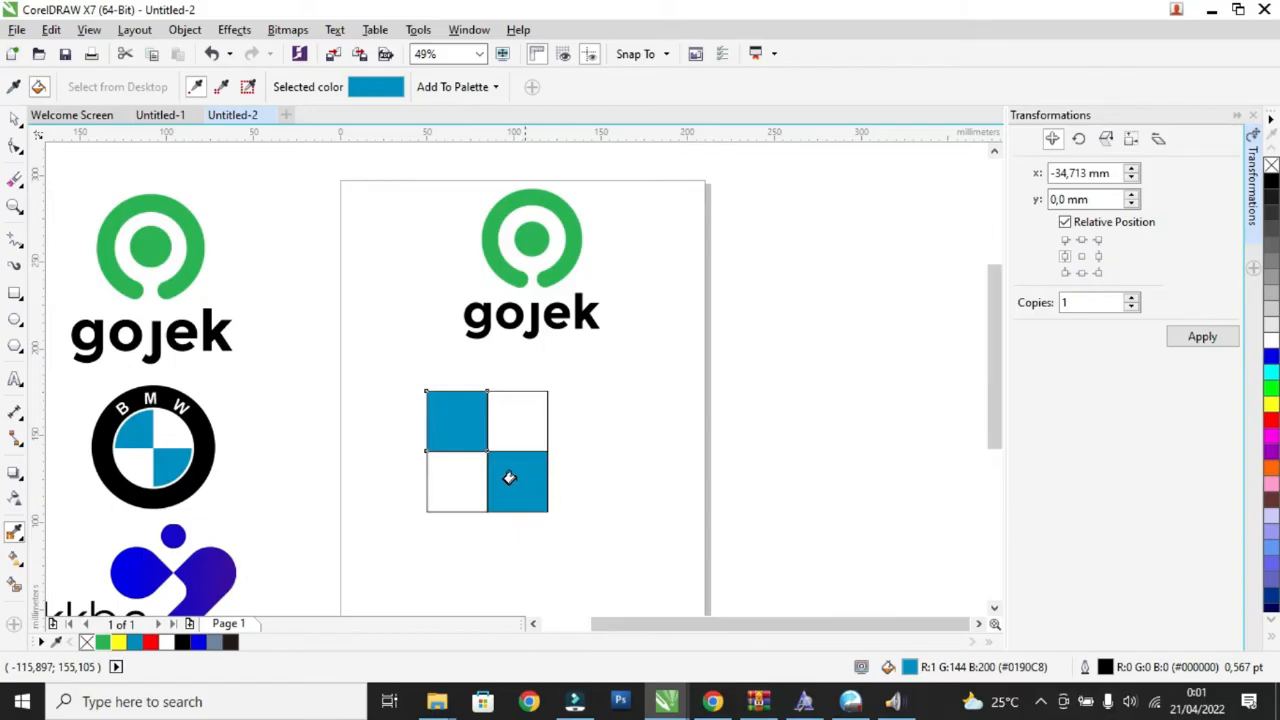
click(18, 120)
drag(628, 548, 366, 368)
scroll(550, 449, up, 2)
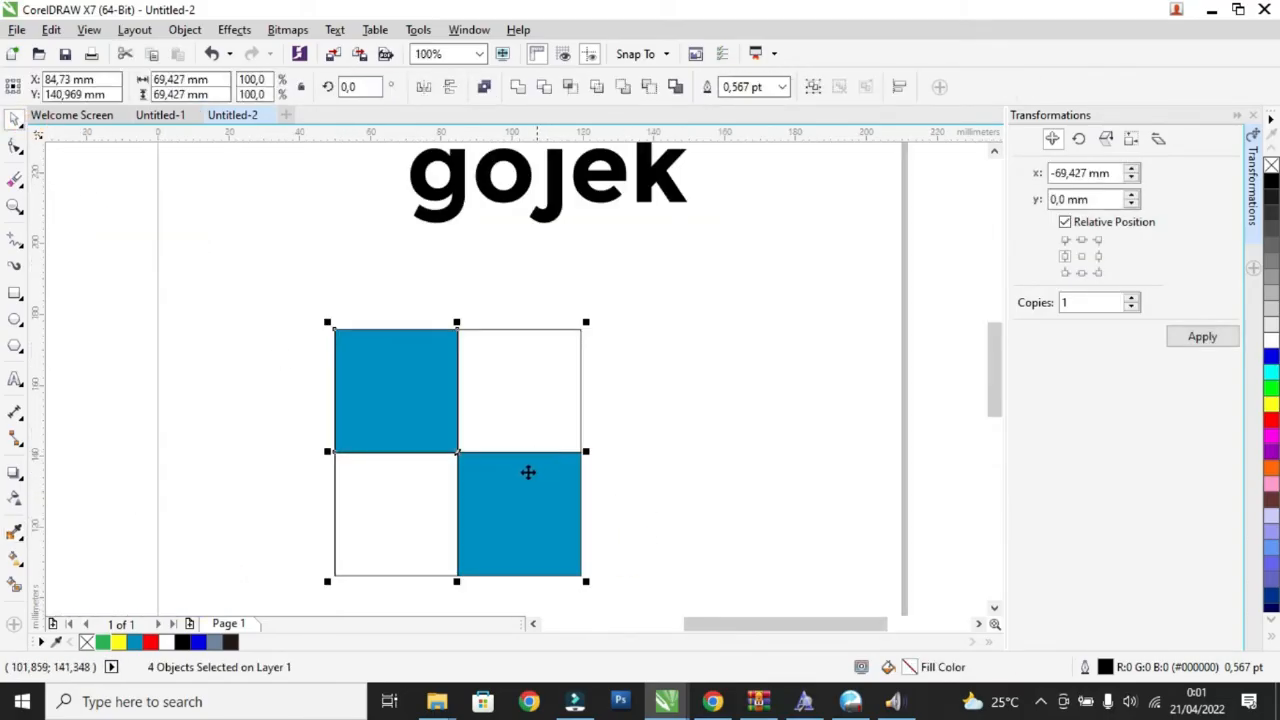
scroll(521, 505, up, 1)
scroll(521, 505, down, 1)
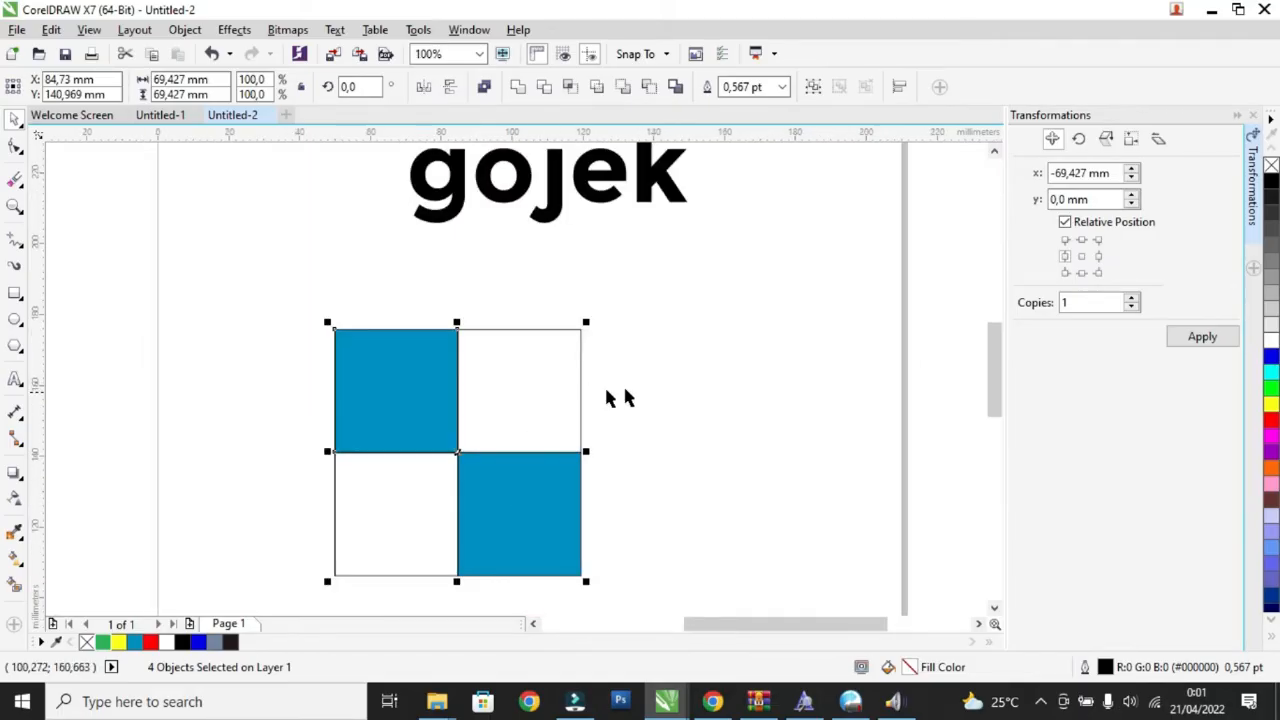
click(650, 443)
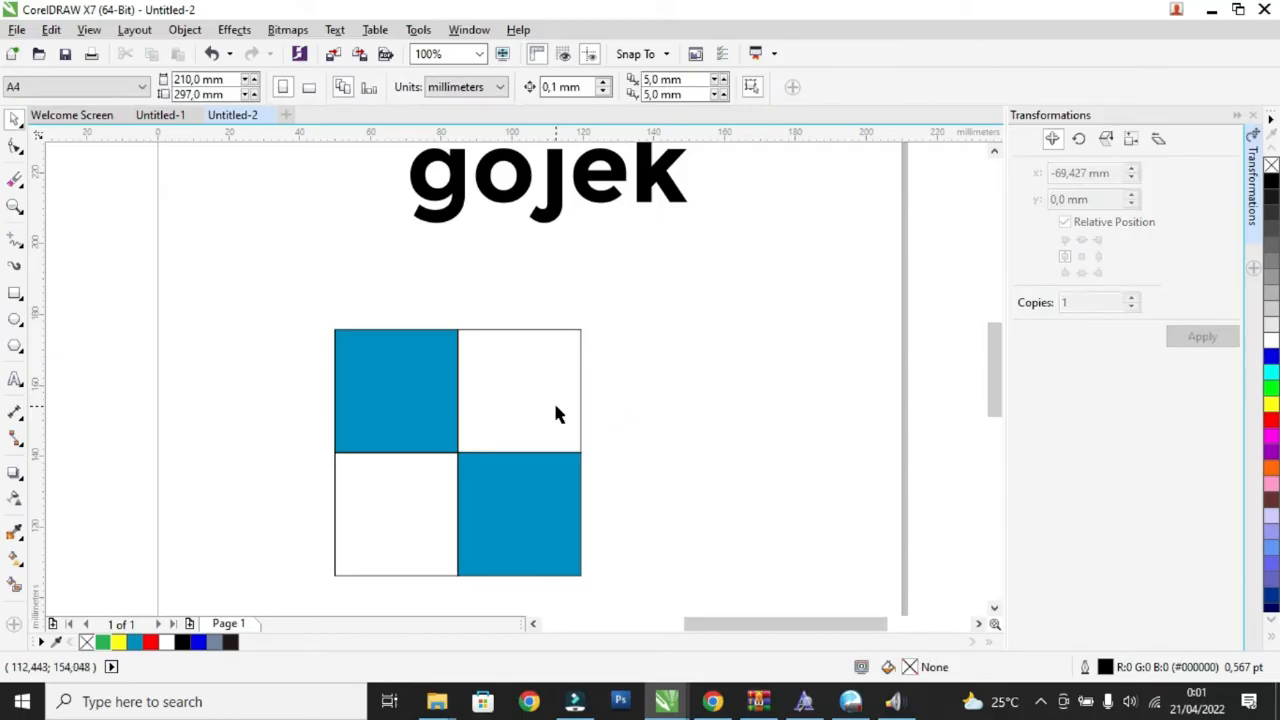
- Fill the upper-right square of the two-by-two grid with white
click(545, 413)
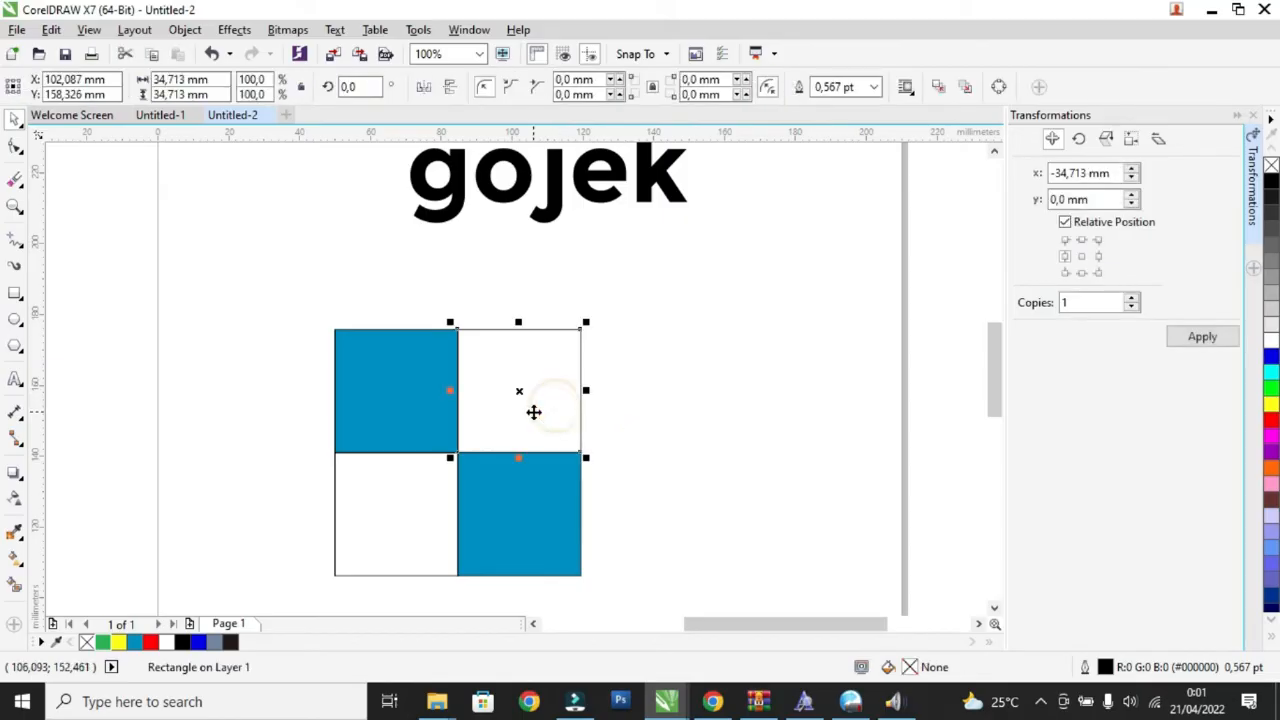
click(1270, 342)
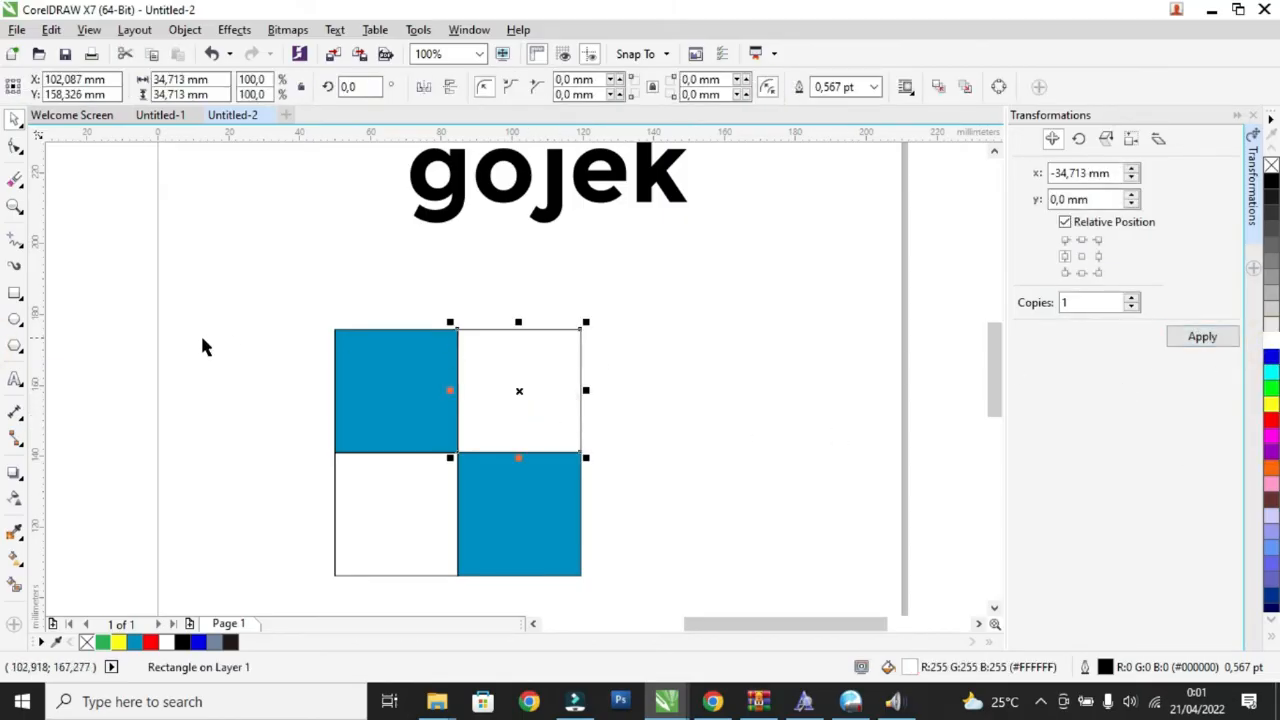
- Draw a rectangle about 125 mm by 91 mm around the grid, fill it red and place it behind the squares
click(15, 293)
drag(251, 271, 693, 595)
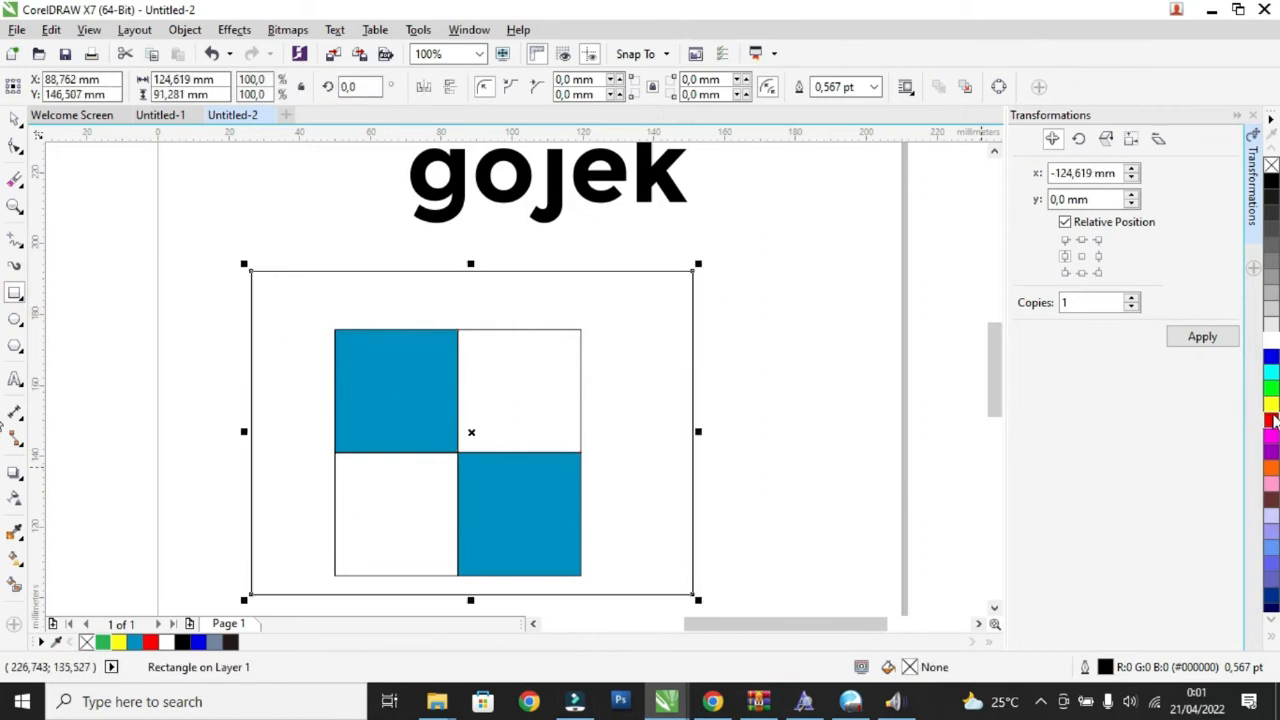
click(1271, 420)
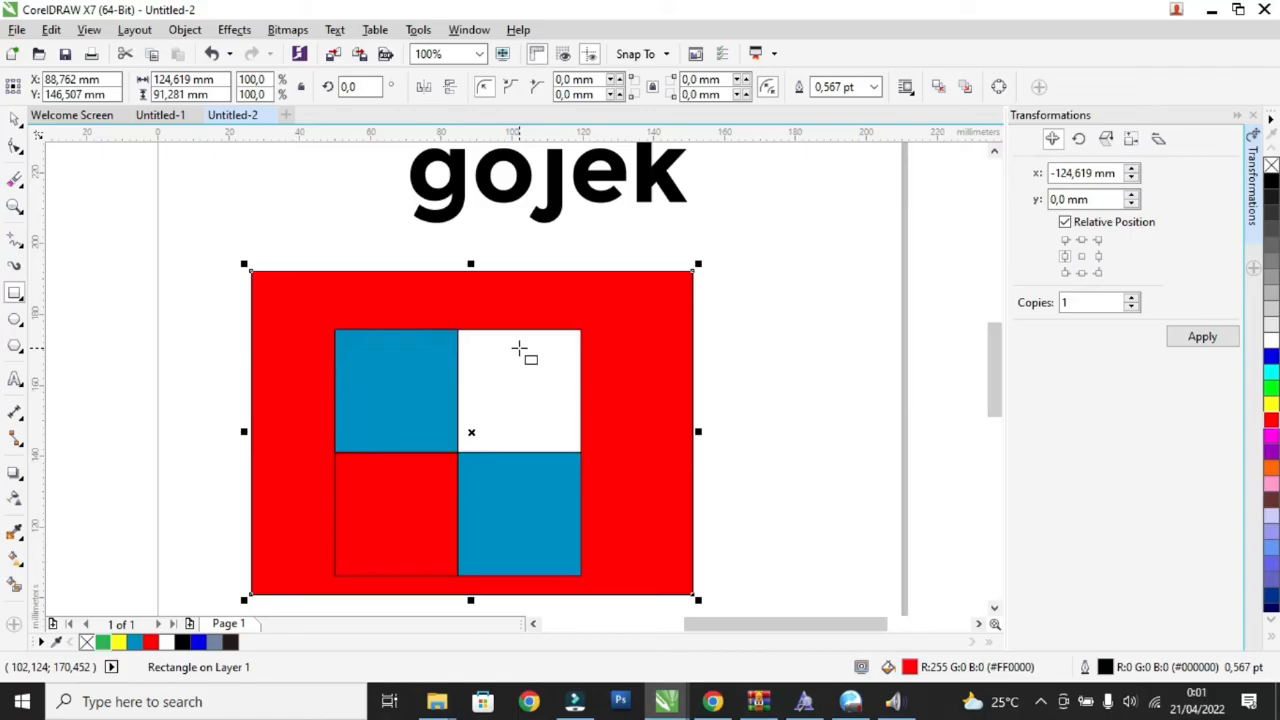
click(15, 120)
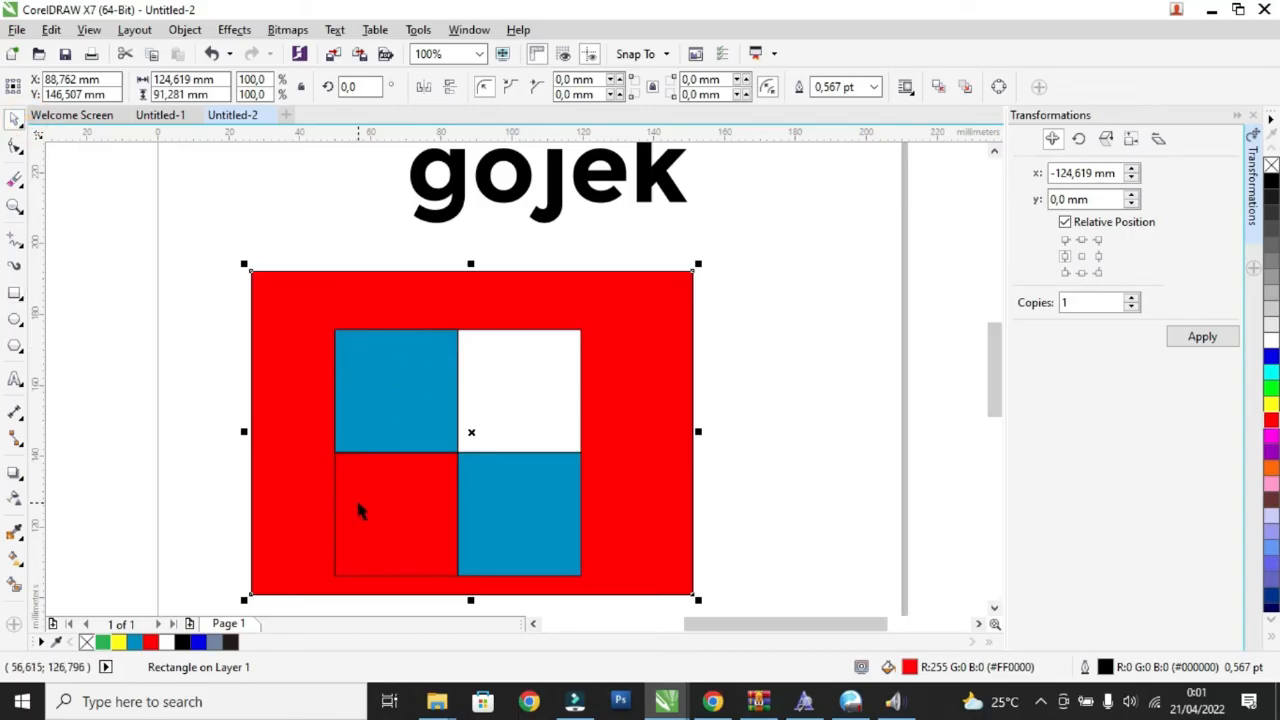
- Fill the lower-left square of the grid with white
click(358, 506)
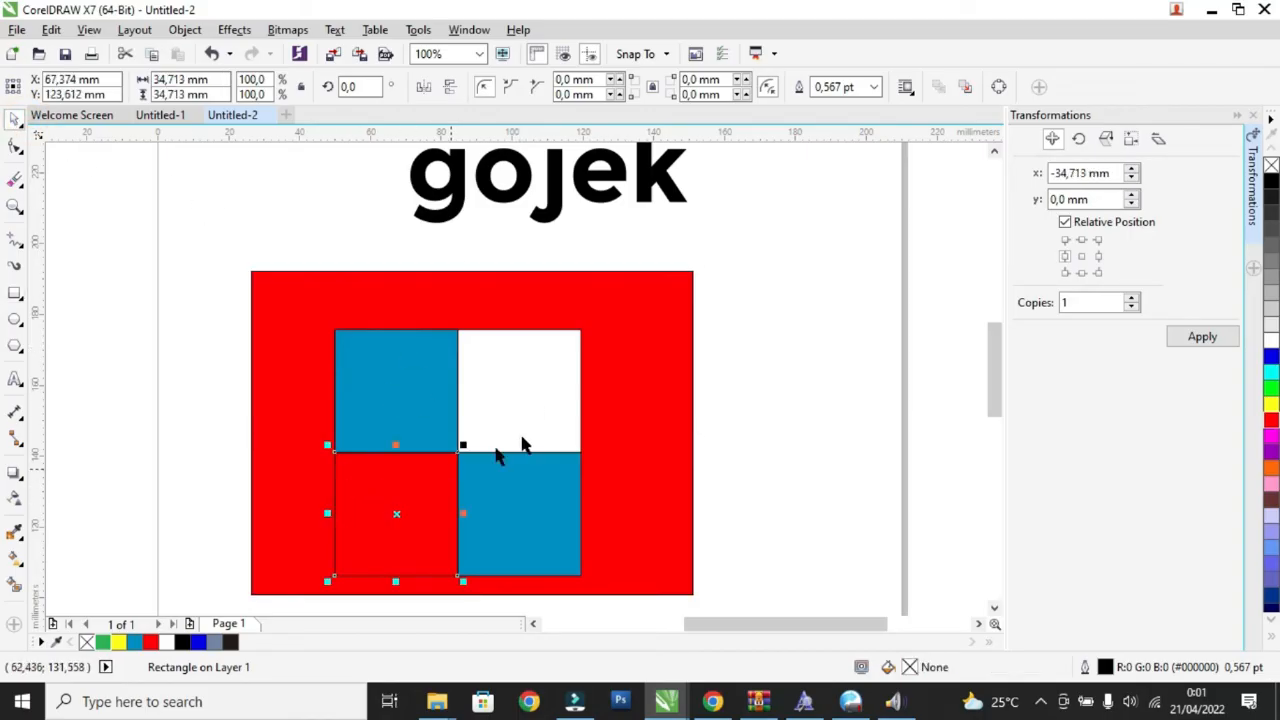
click(545, 397)
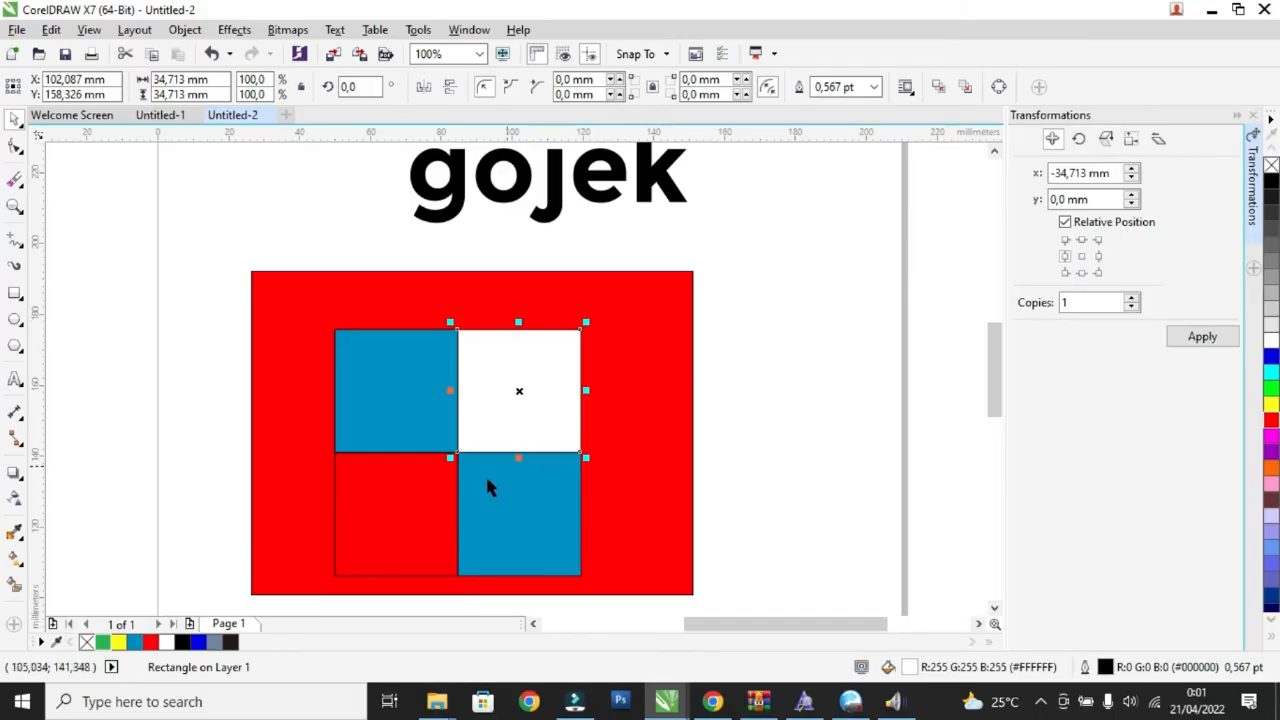
click(417, 503)
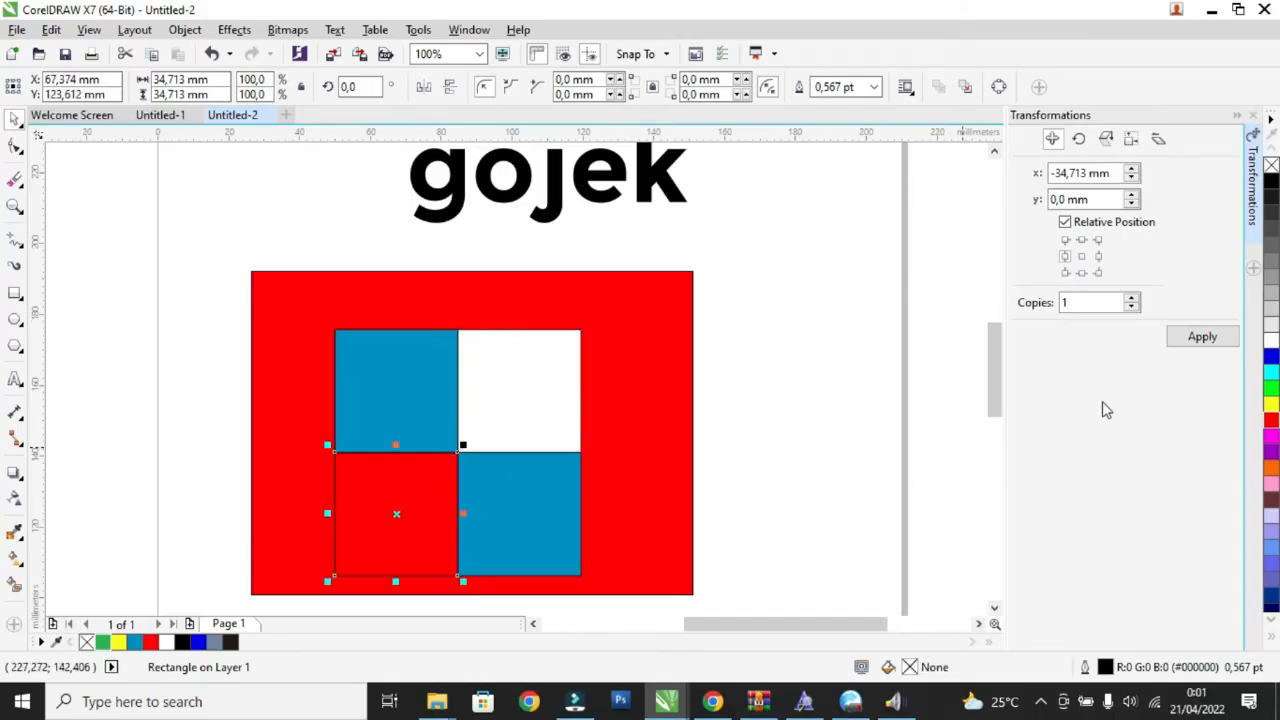
click(1272, 343)
click(790, 405)
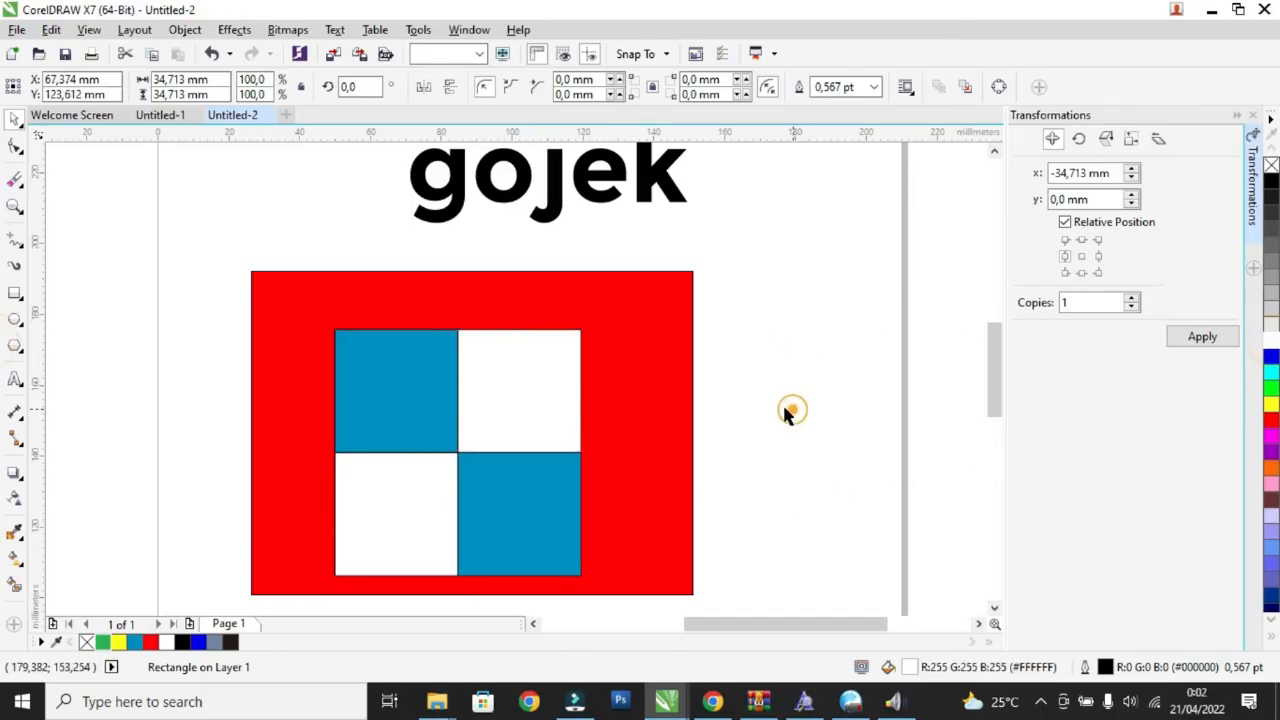
- Move the red rectangle off the grid and back to check the white squares against it, and delete the rectangle
drag(670, 350, 184, 349)
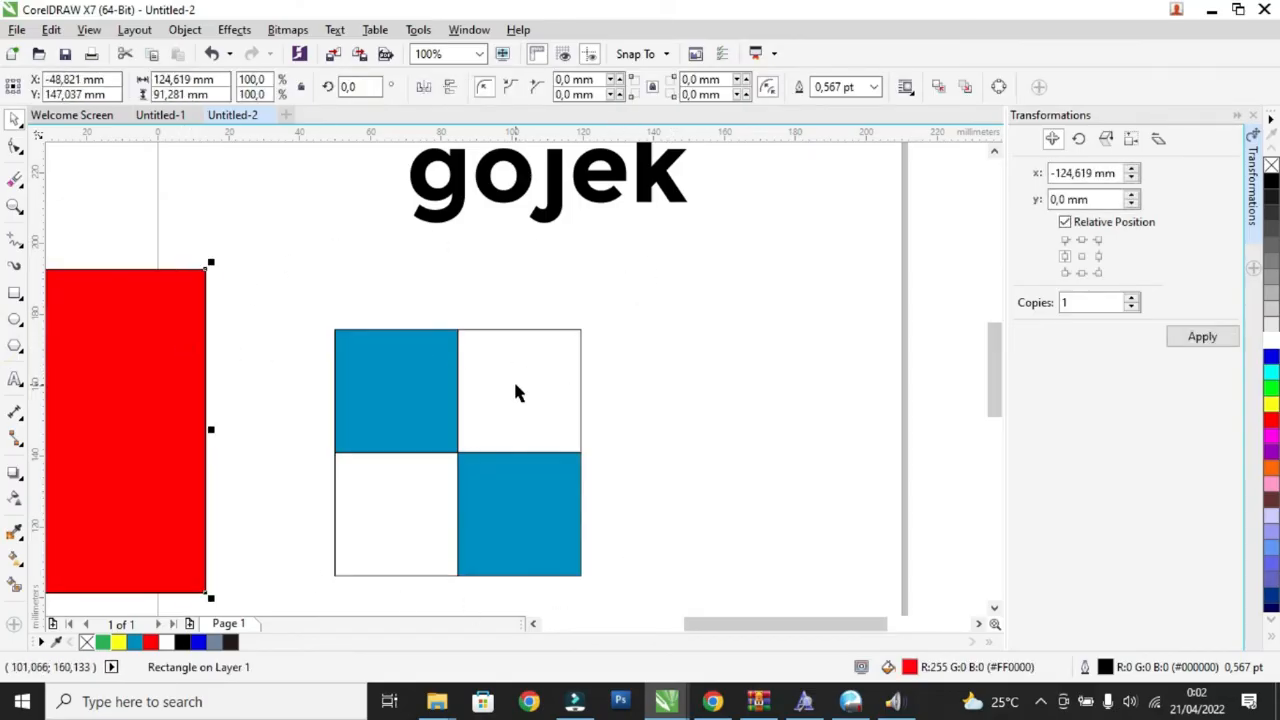
click(565, 380)
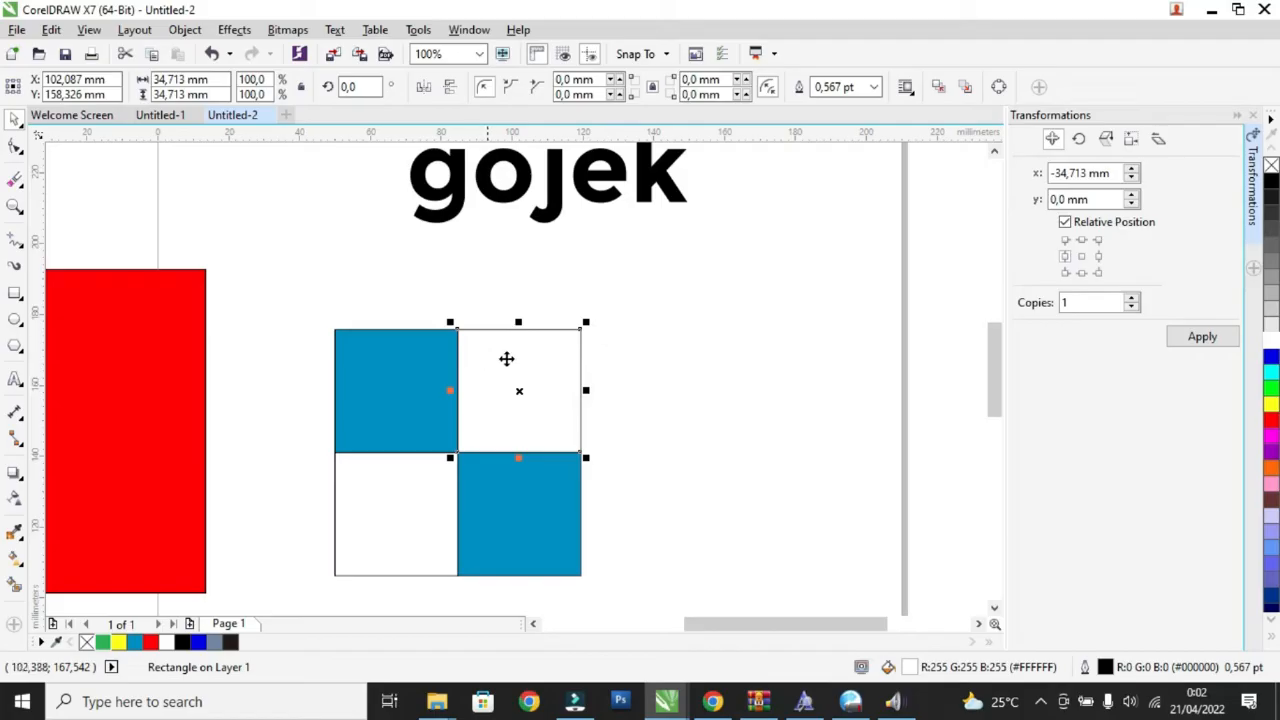
drag(194, 366, 611, 356)
drag(572, 303, 595, 319)
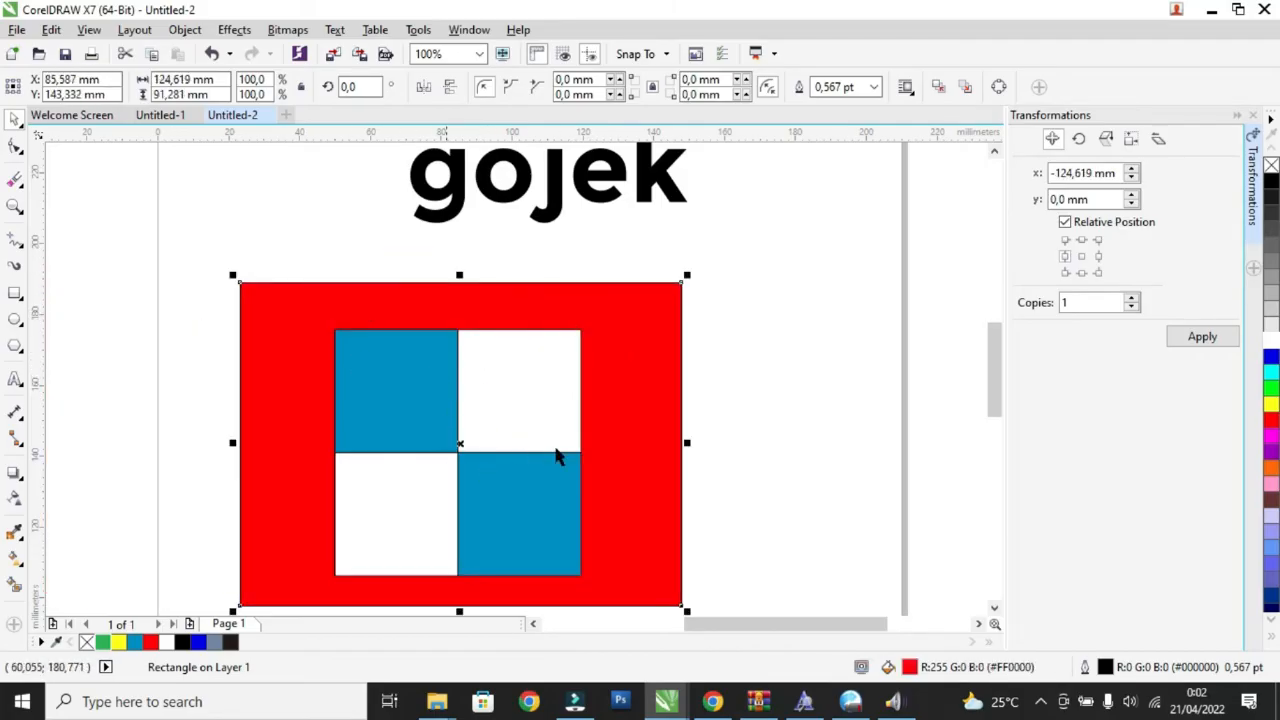
click(531, 419)
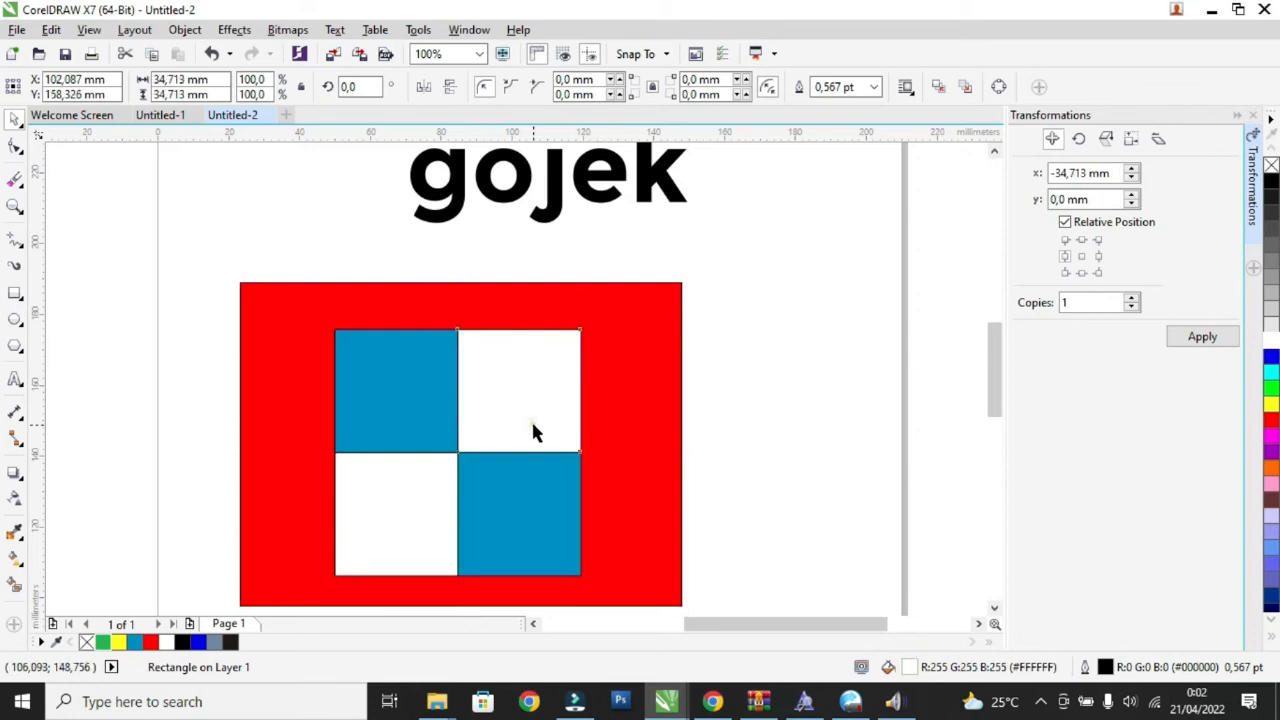
click(396, 505)
click(543, 408)
click(393, 503)
click(637, 441)
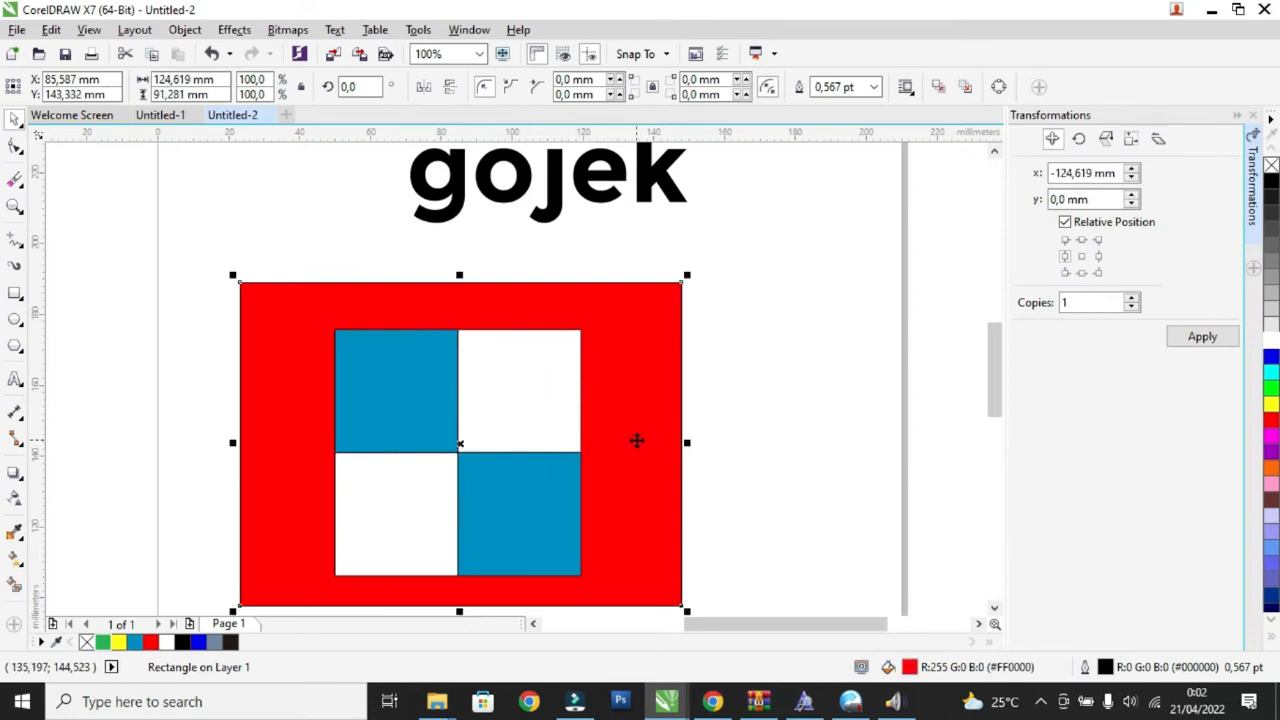
key(Delete)
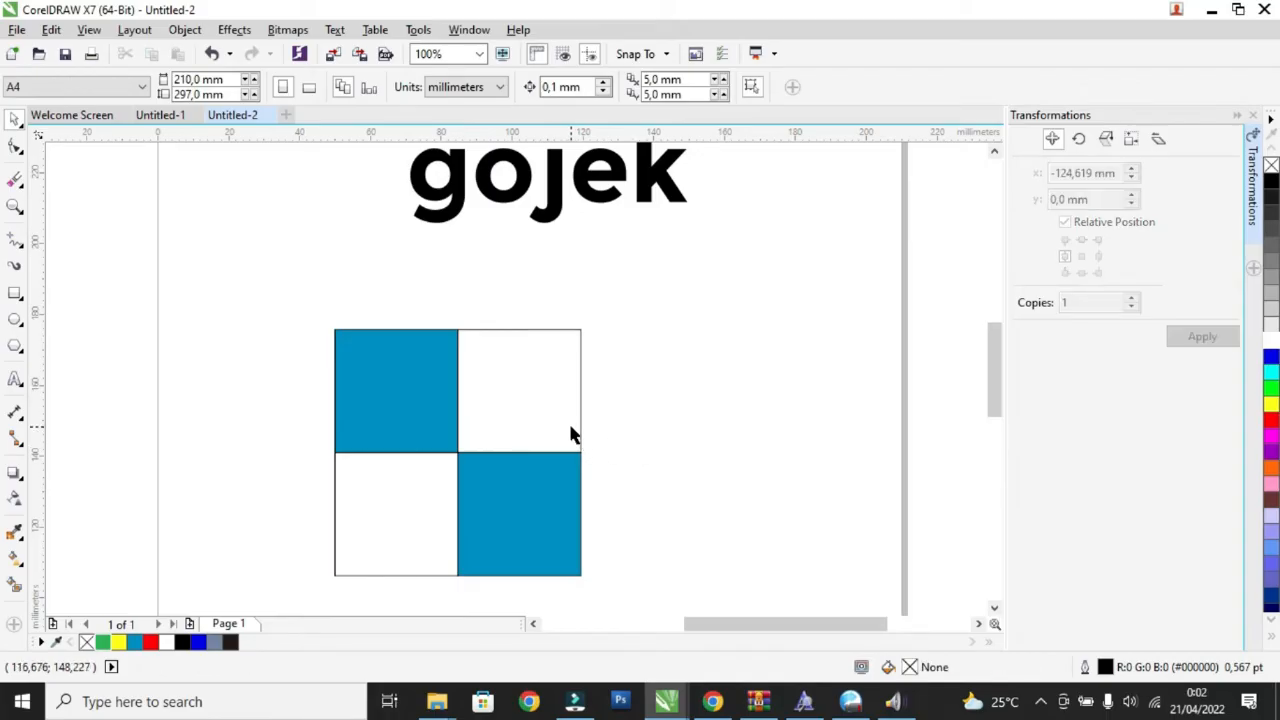
- Select all four squares of the grid and remove their outlines
scroll(450, 382, up, 1)
scroll(450, 382, down, 1)
drag(300, 312, 670, 595)
scroll(567, 330, up, 2)
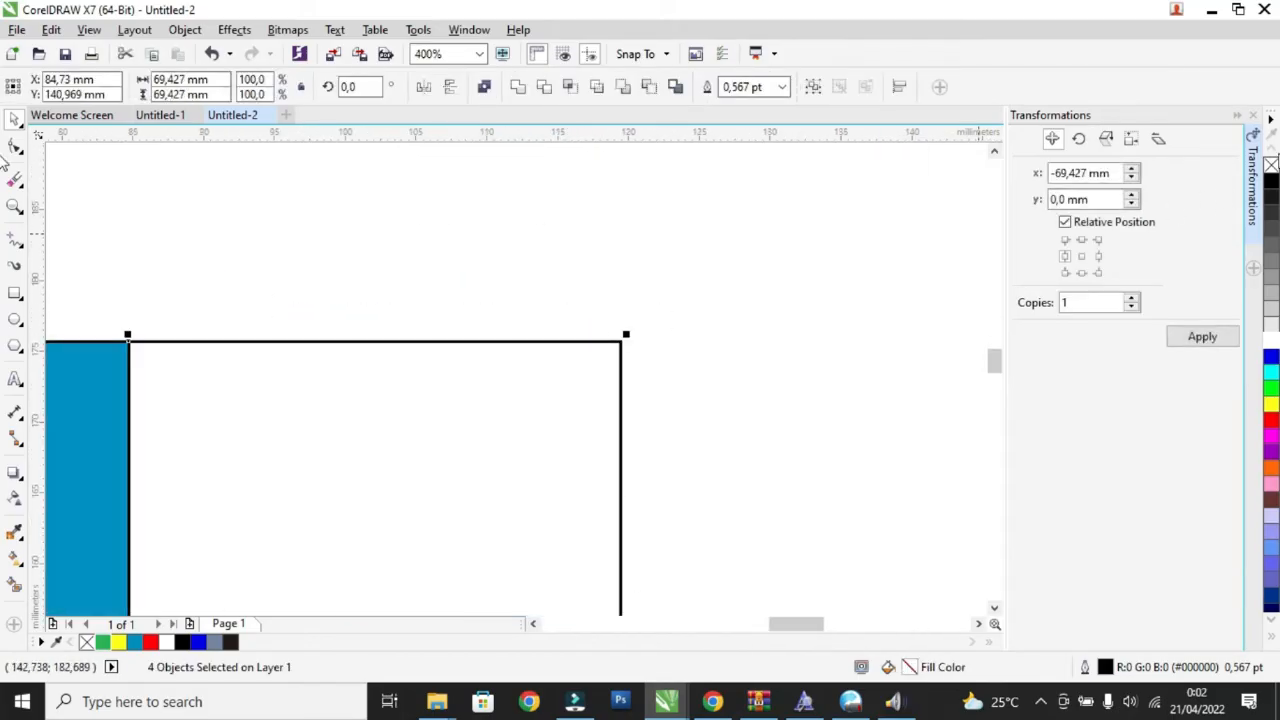
scroll(748, 294, down, 2)
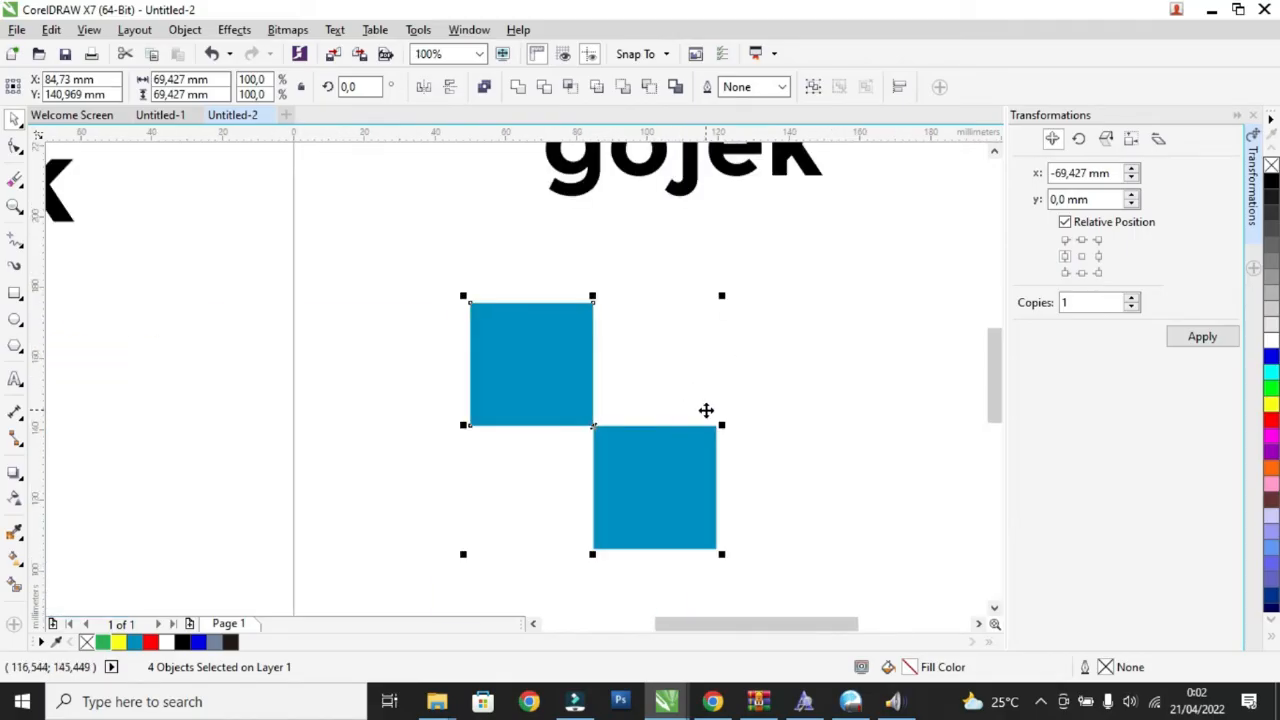
- Group the four squares and move the group slightly up and left
key(ctrl+g)
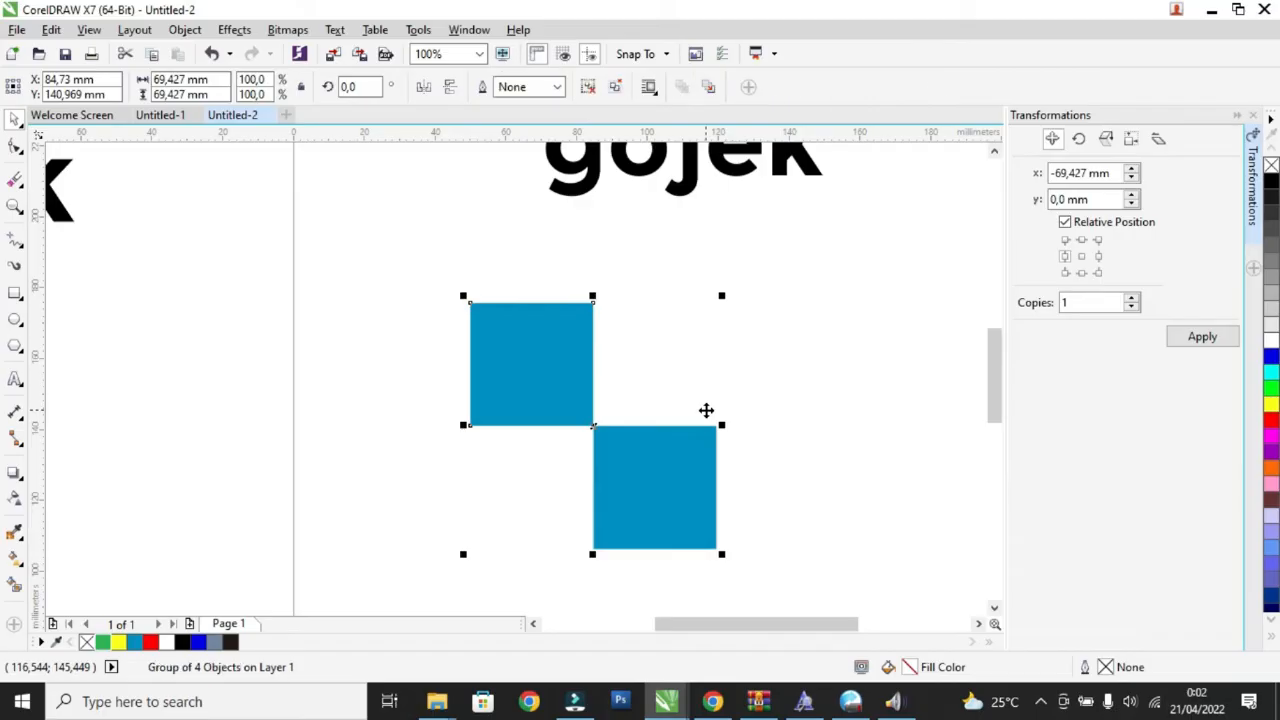
drag(566, 380, 527, 345)
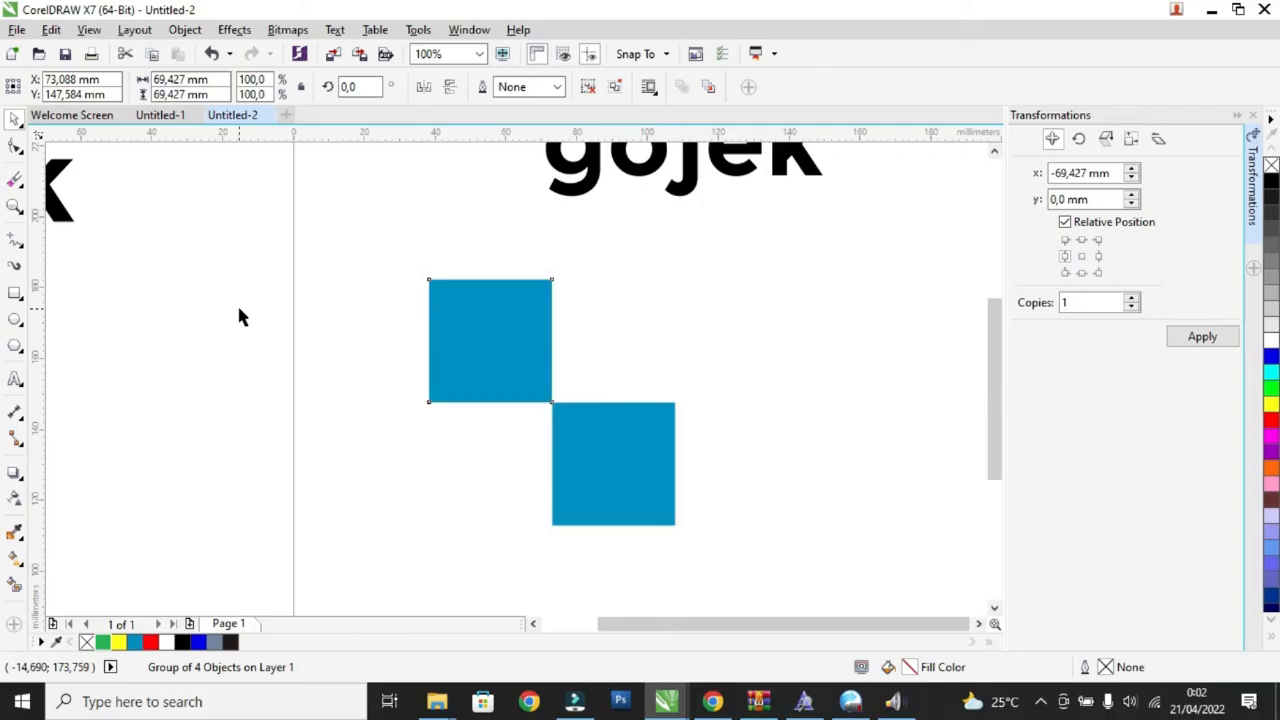
- Draw a circle about 69 mm in diameter that exactly spans the grouped grid of squares
scroll(240, 314, down, 3)
scroll(300, 315, up, 2)
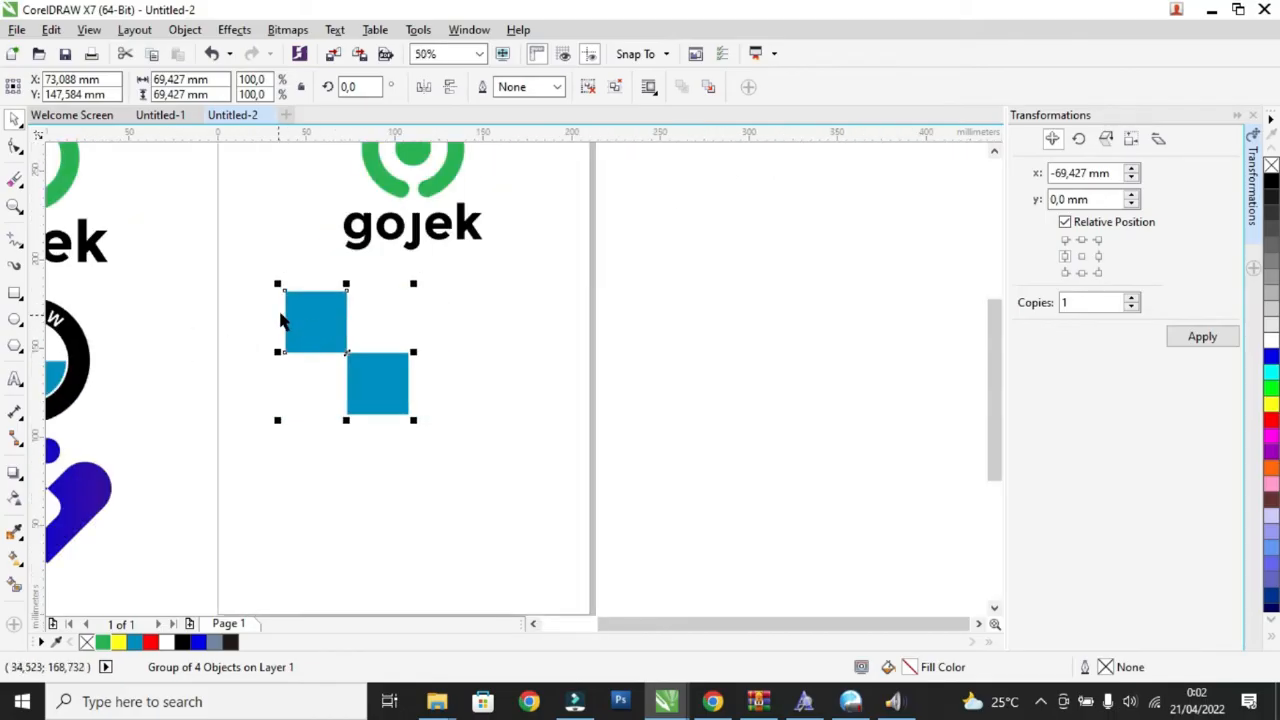
click(13, 325)
click(57, 319)
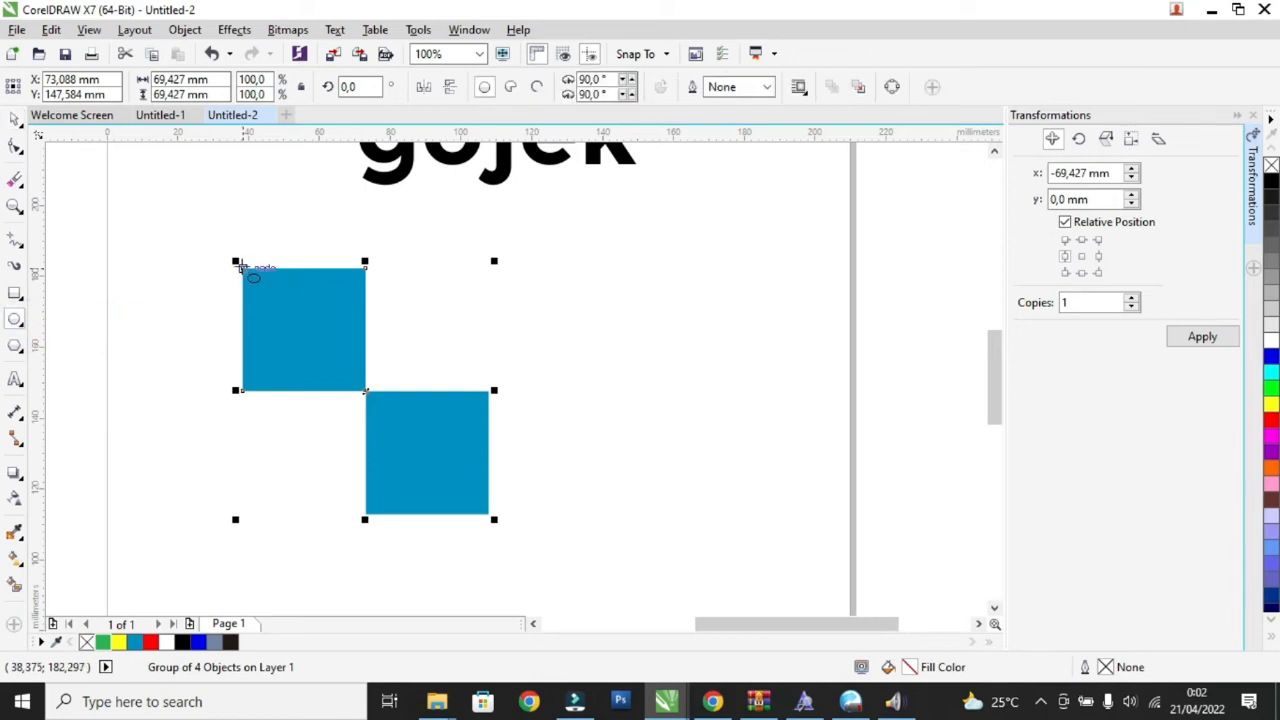
drag(241, 267, 490, 488)
click(16, 120)
click(583, 406)
- Intersect the circle with the group of squares, and spread the resulting quartered disc, the original circle and the squares apart
drag(173, 218, 642, 556)
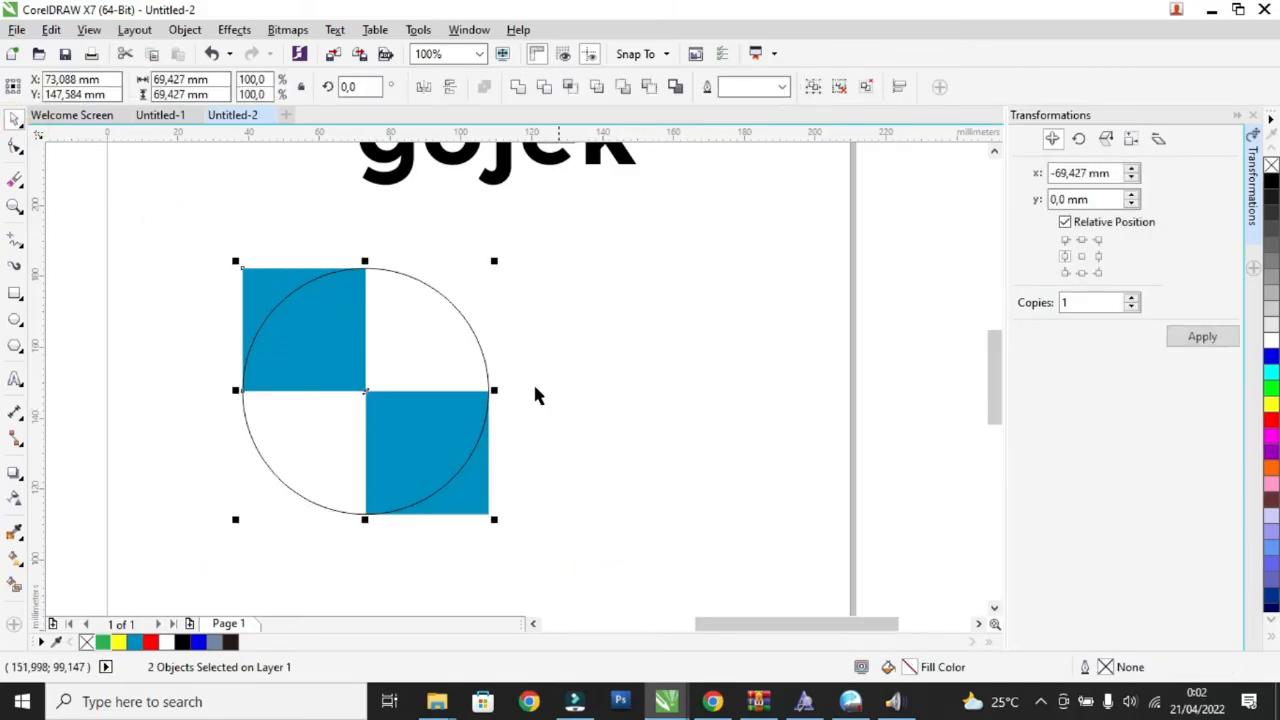
click(571, 89)
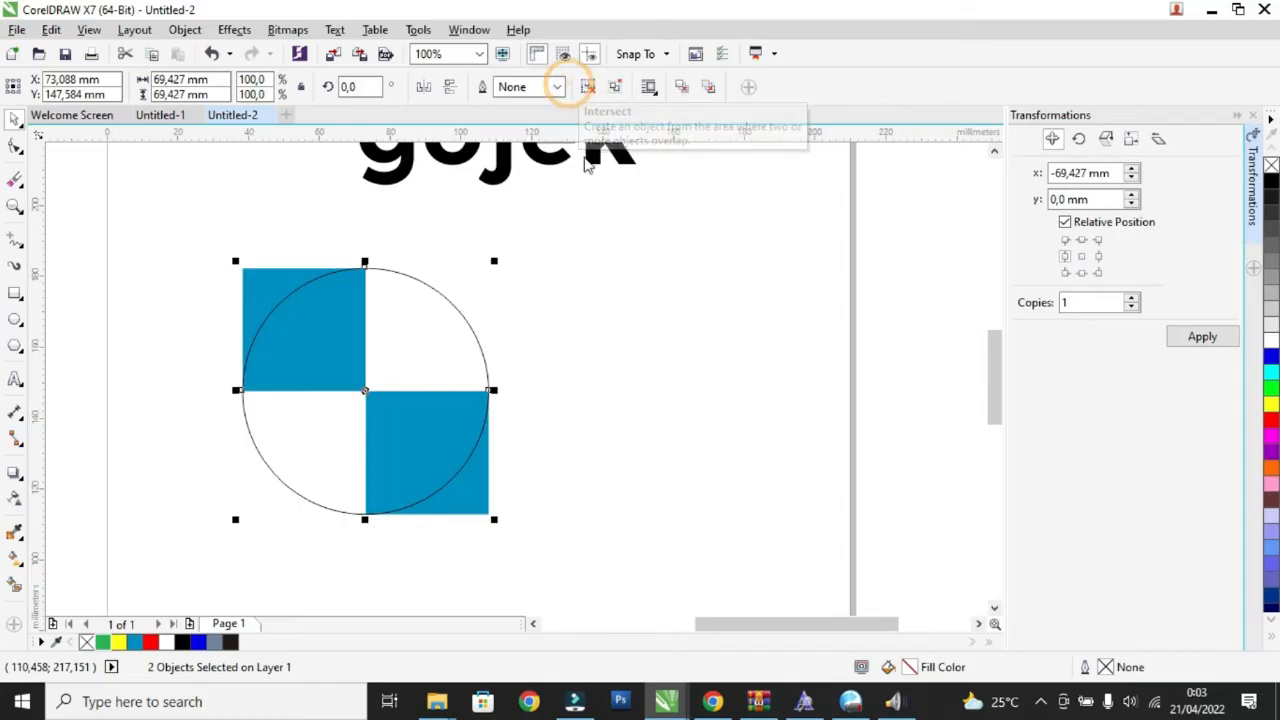
click(612, 367)
drag(413, 335, 764, 300)
drag(339, 326, 228, 330)
drag(543, 337, 483, 335)
click(198, 345)
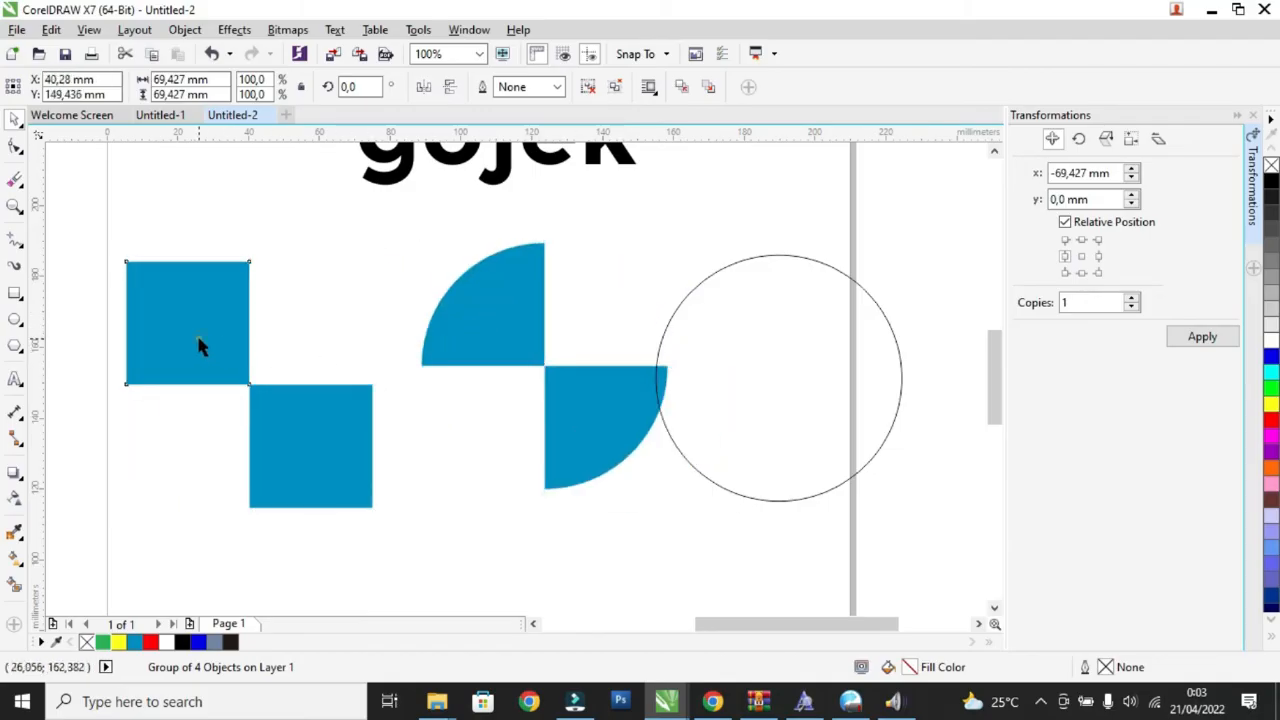
click(793, 388)
drag(486, 324, 471, 318)
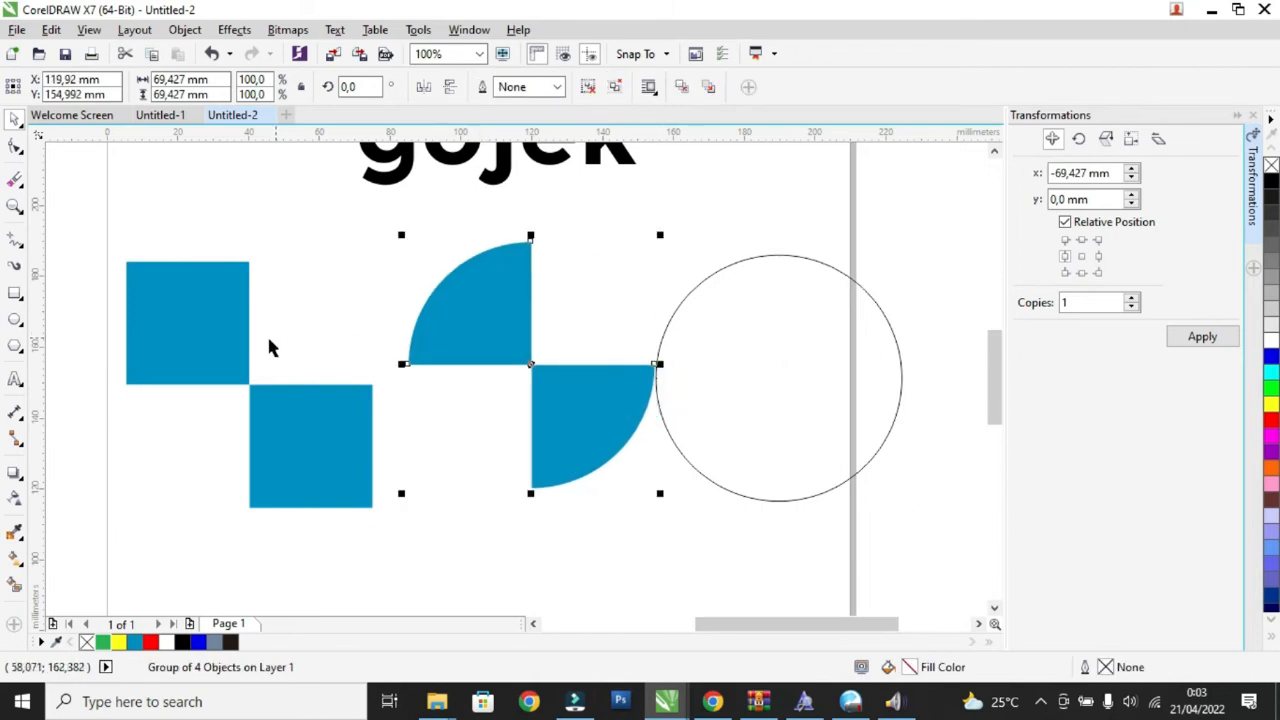
- Delete the leftover squares and circle, and move the quartered disc slightly down and left below the gojek logo
click(305, 426)
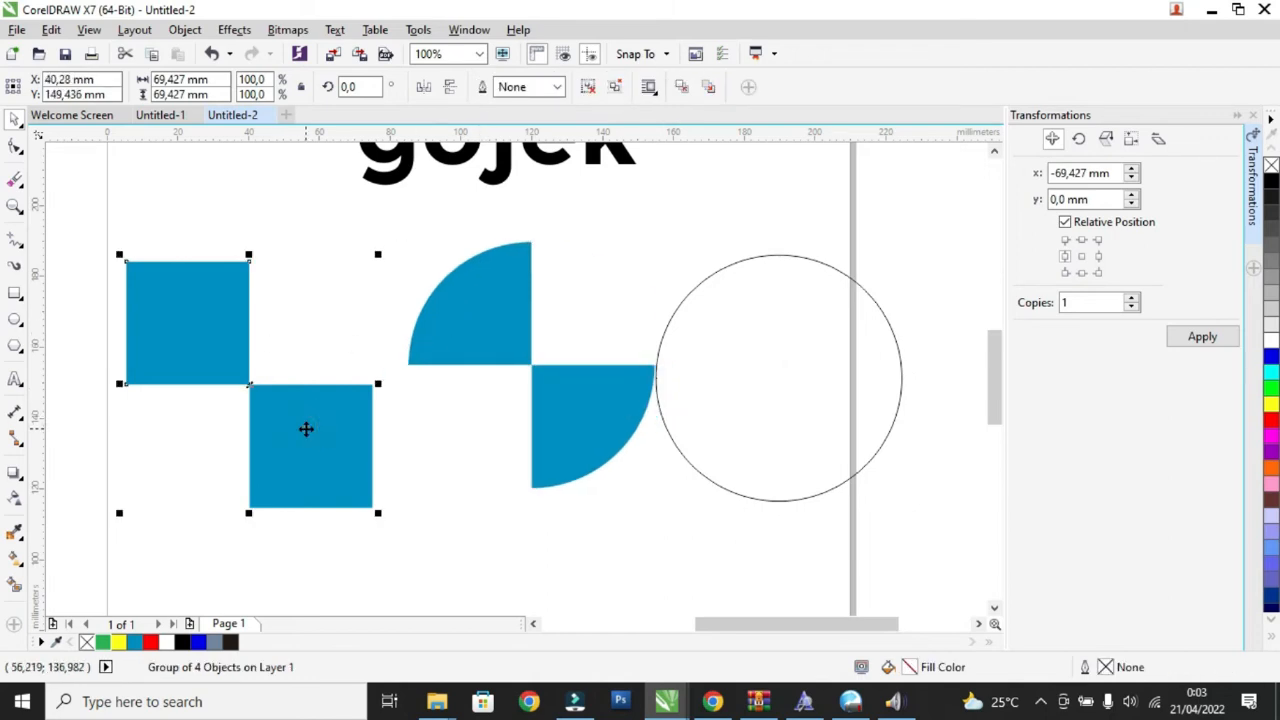
key(Delete)
click(730, 410)
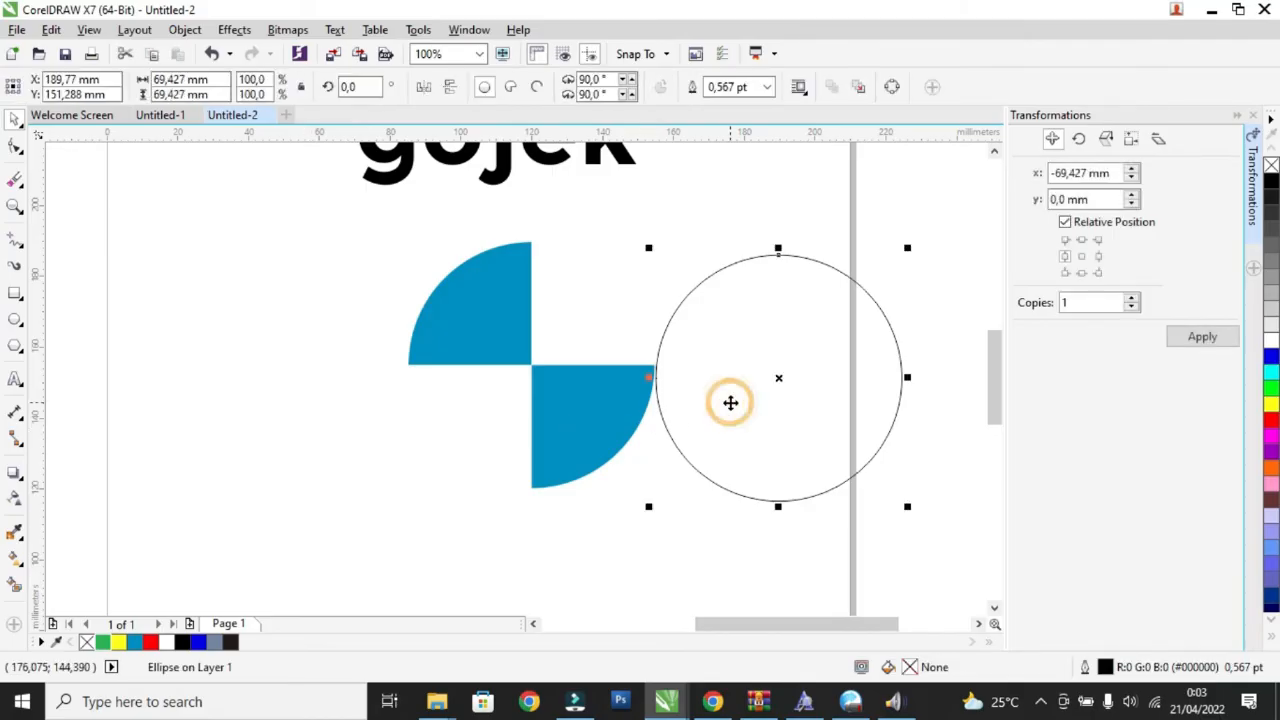
key(Delete)
scroll(595, 438, down, 1)
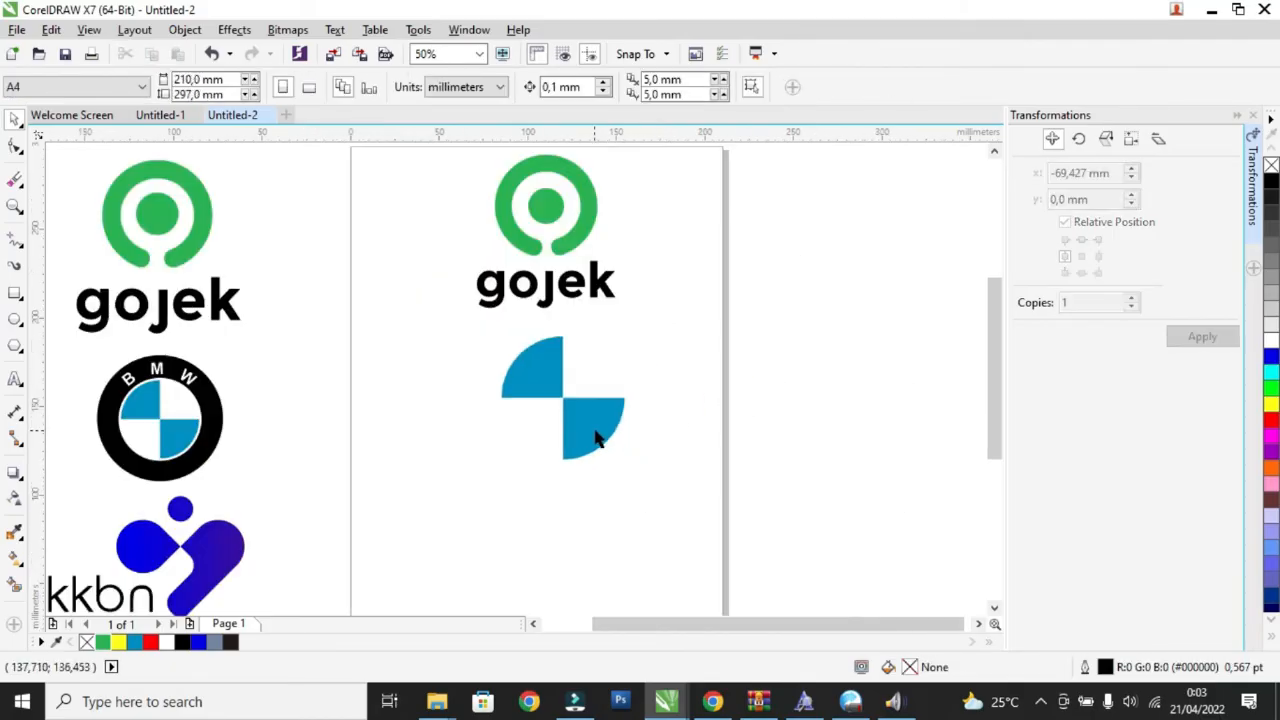
drag(612, 444, 570, 464)
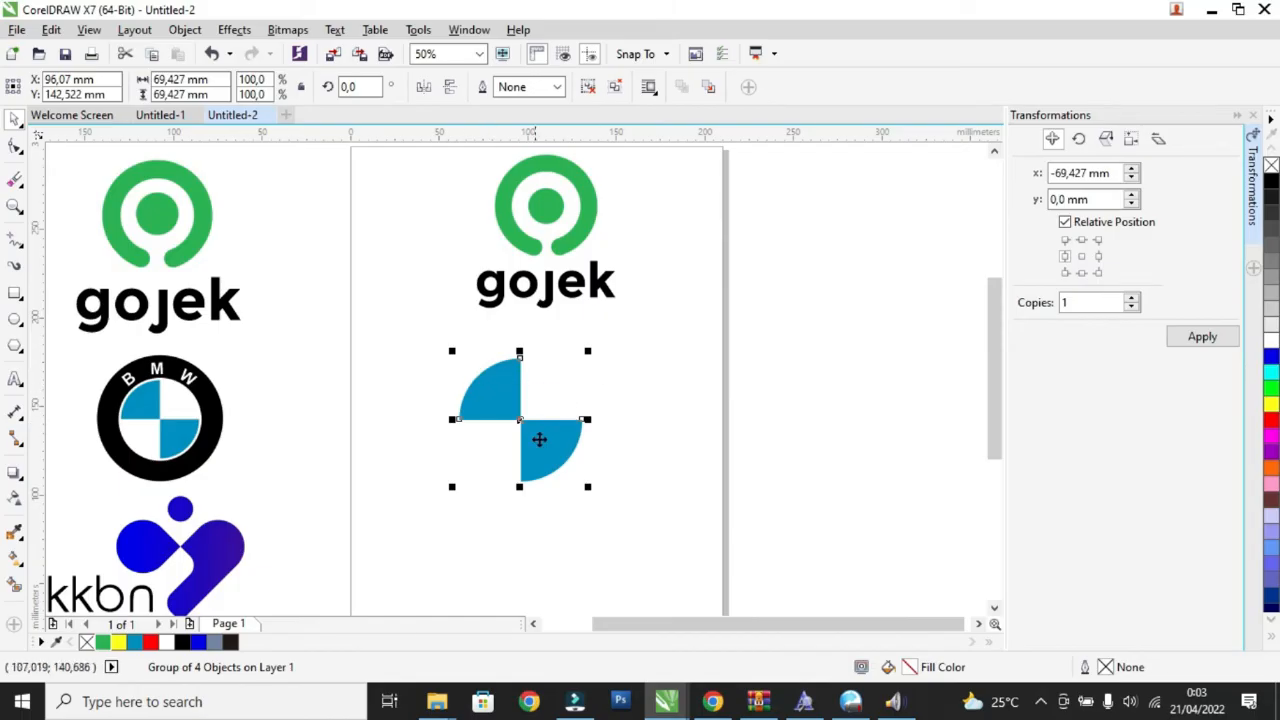
- Draw a circle about 114 mm in diameter around the quartered disc and fill it black
scroll(213, 386, up, 1)
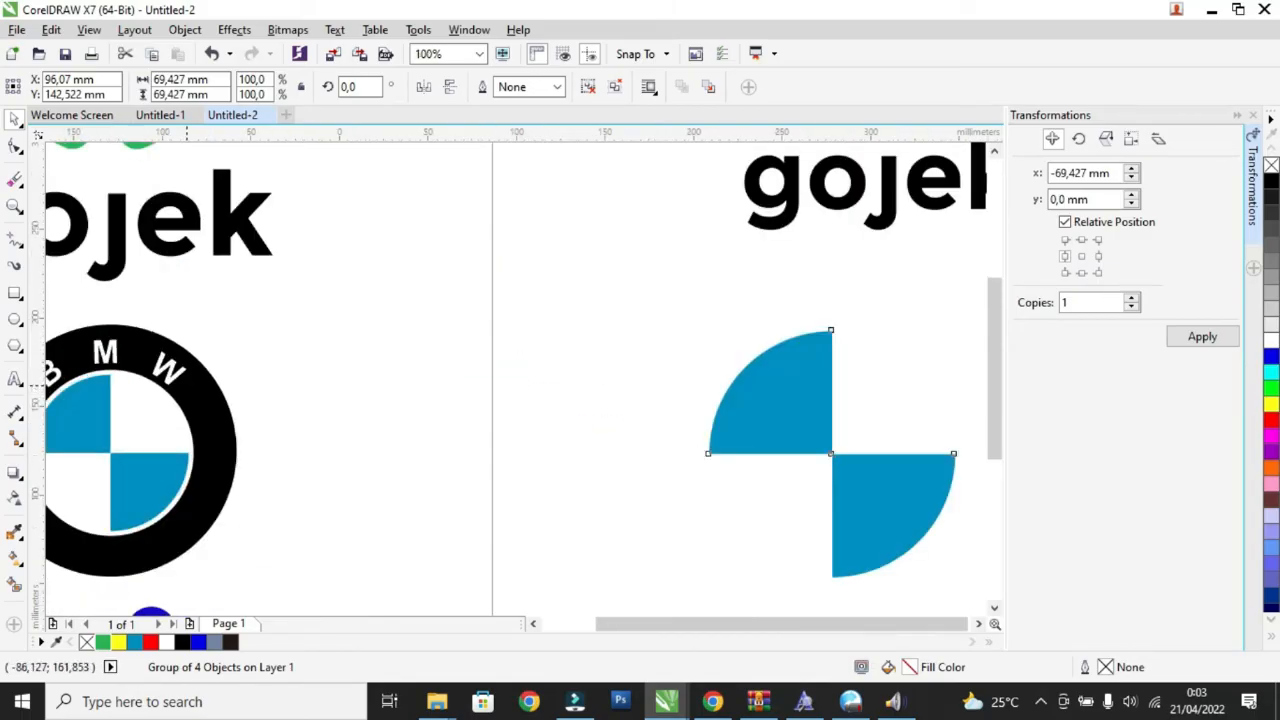
scroll(191, 386, down, 1)
click(15, 318)
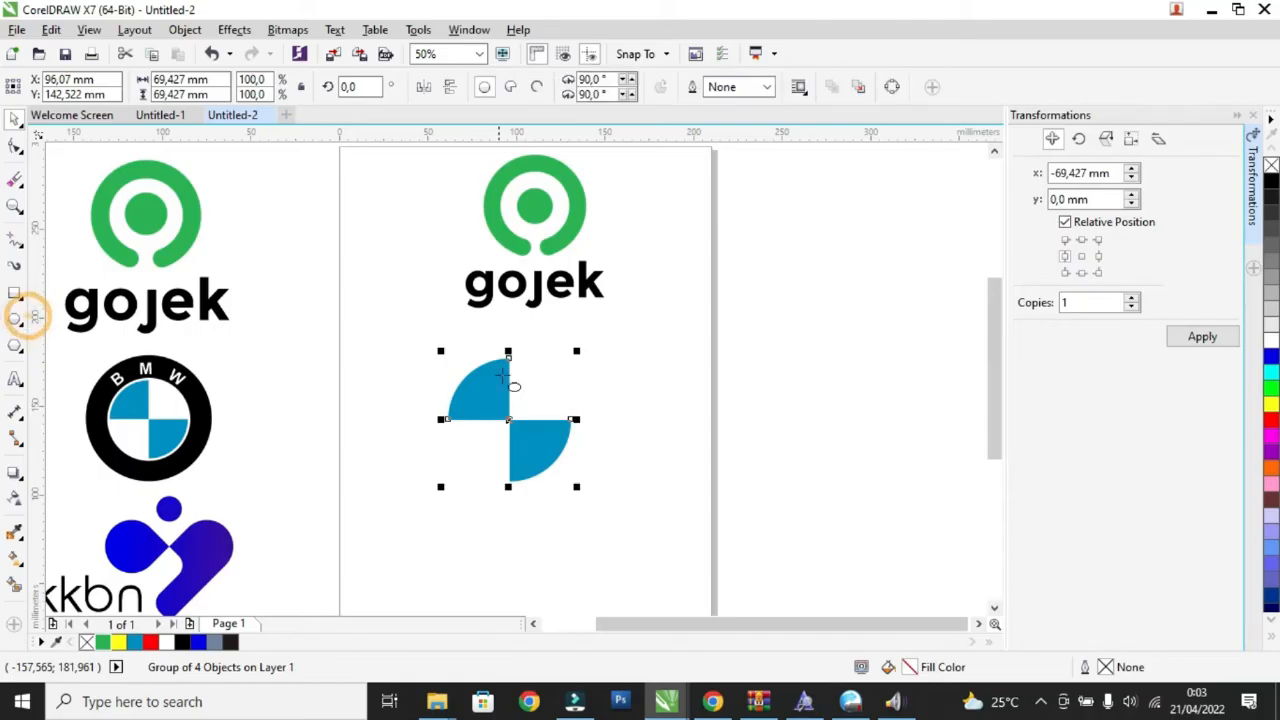
drag(405, 331, 618, 490)
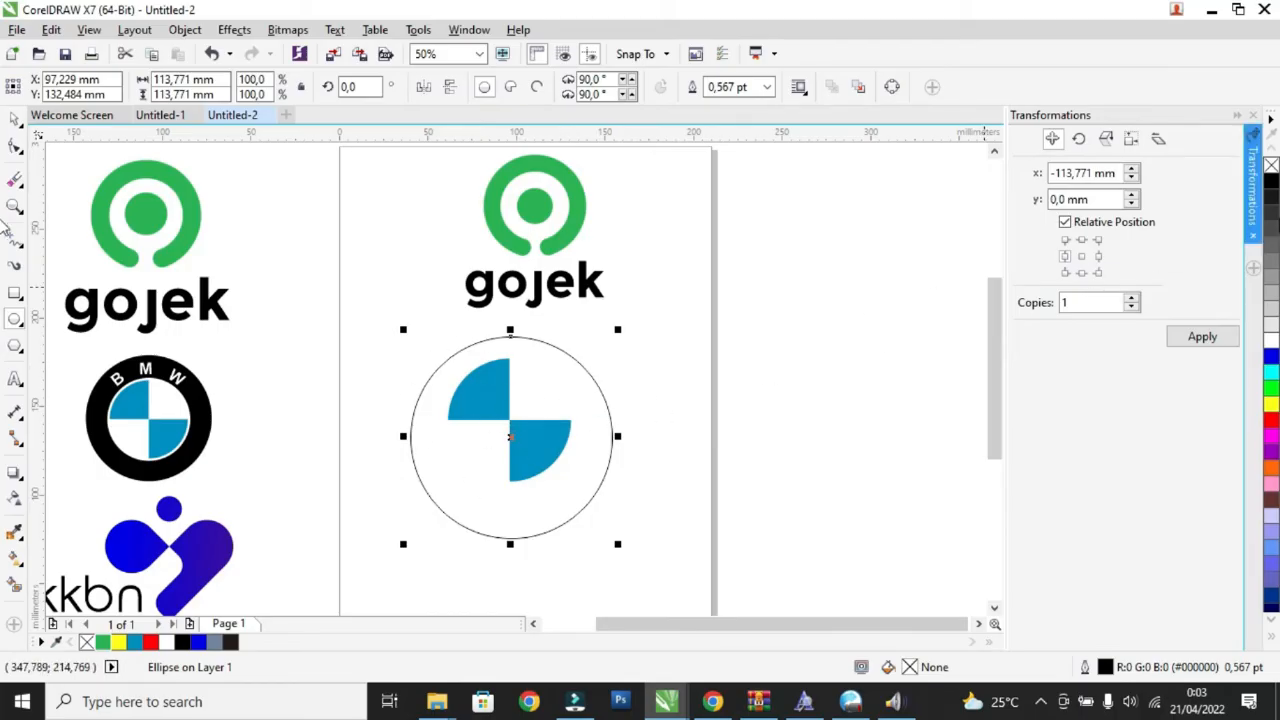
click(1272, 183)
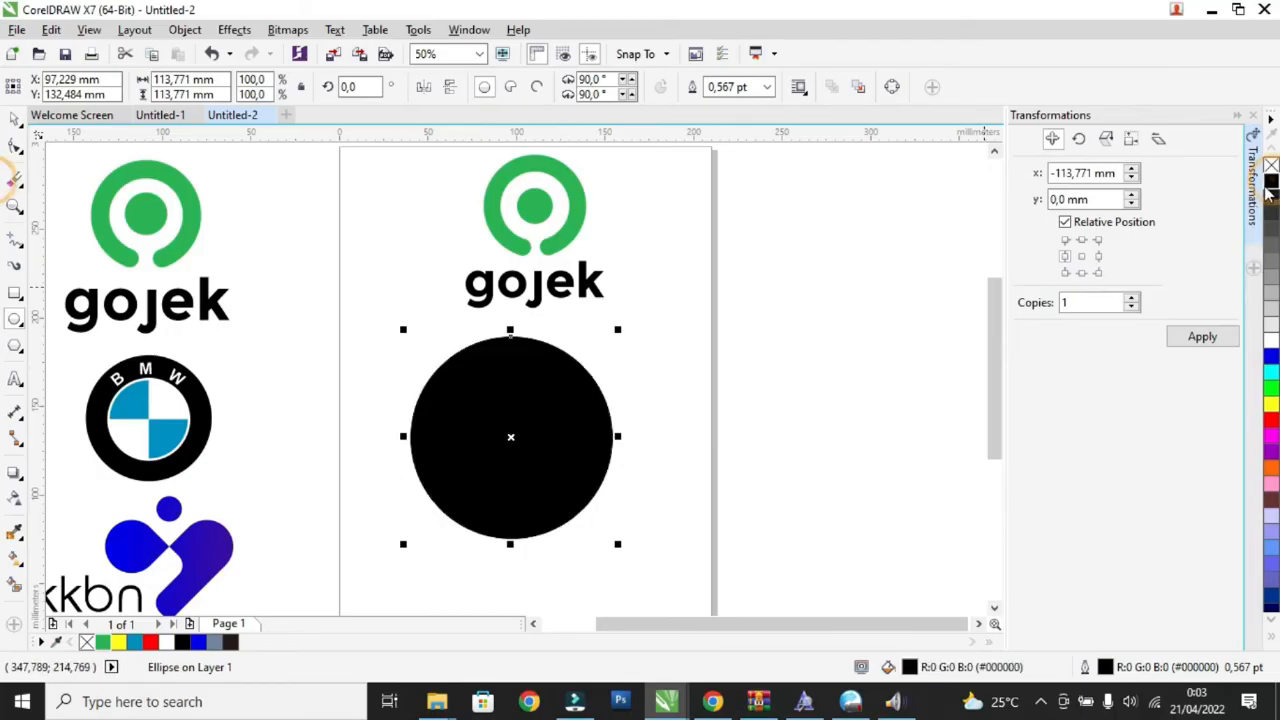
click(14, 119)
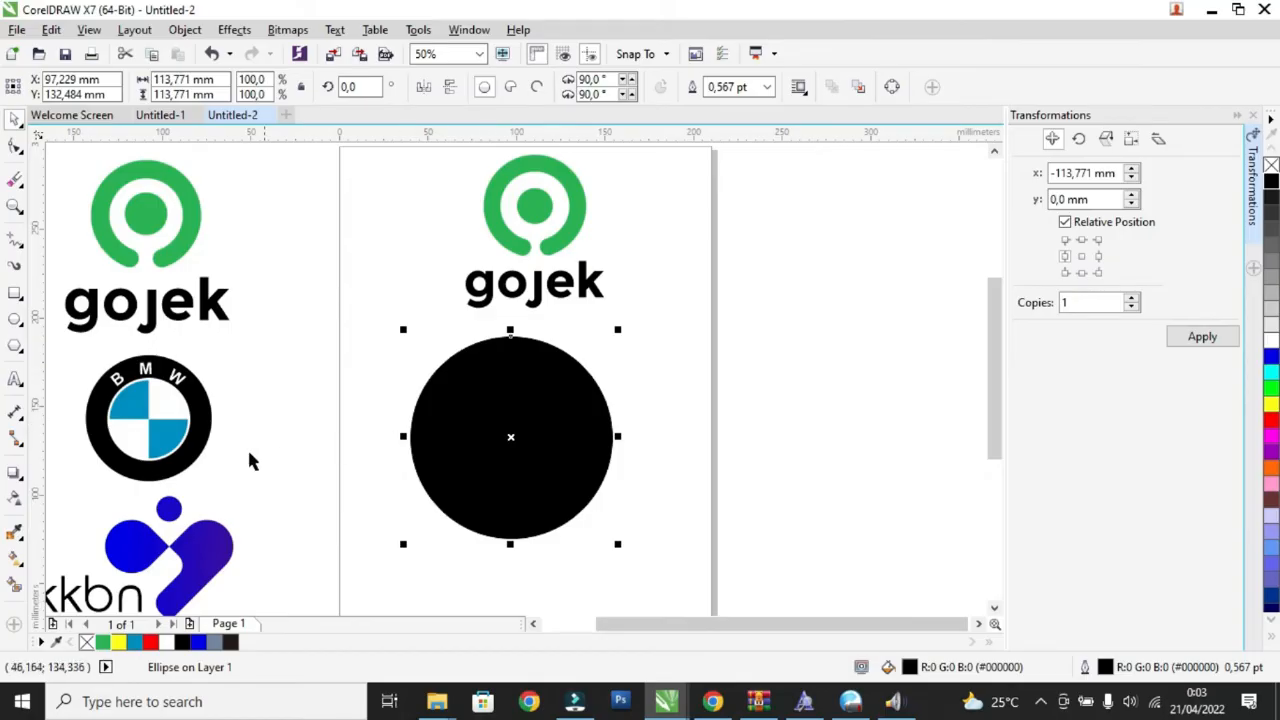
- Move the black circle about 30 mm to the right and slightly down, partly off the quartered disc
drag(436, 434, 531, 487)
click(558, 440)
drag(559, 440, 529, 407)
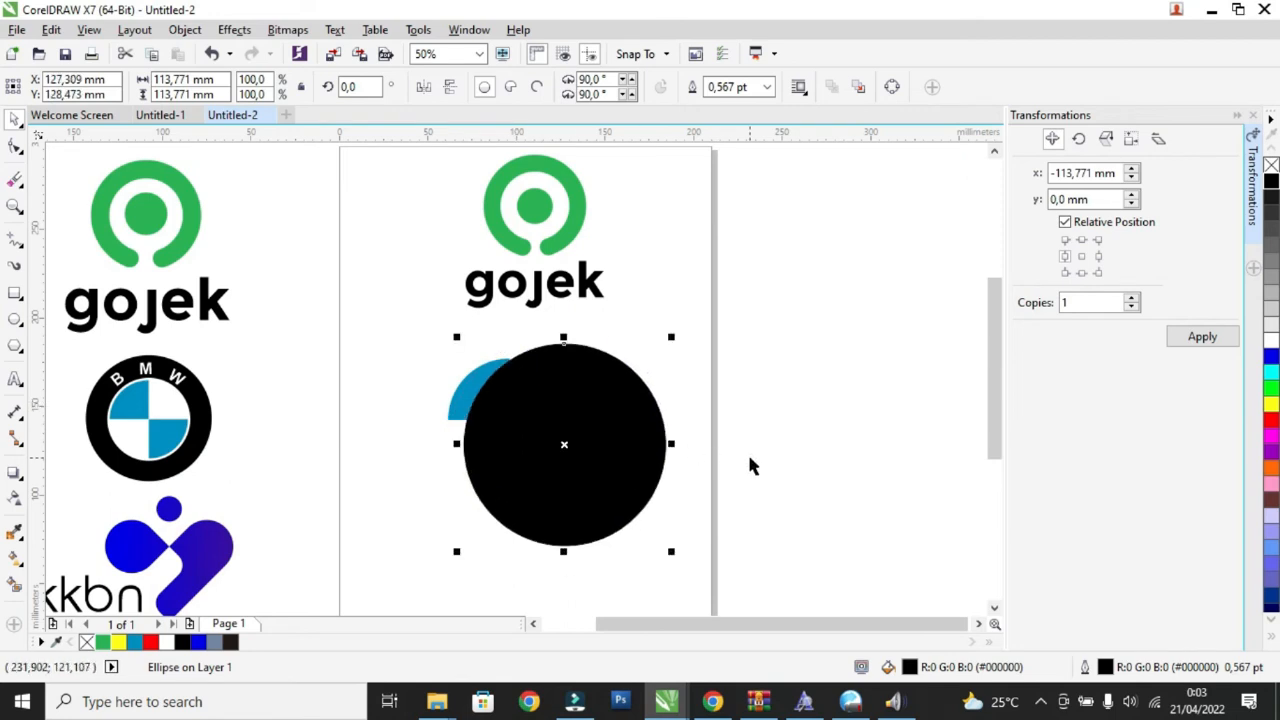
- Send the black circle behind the quartered disc and move it back so that it surrounds the disc
key(shift+Page_Down)
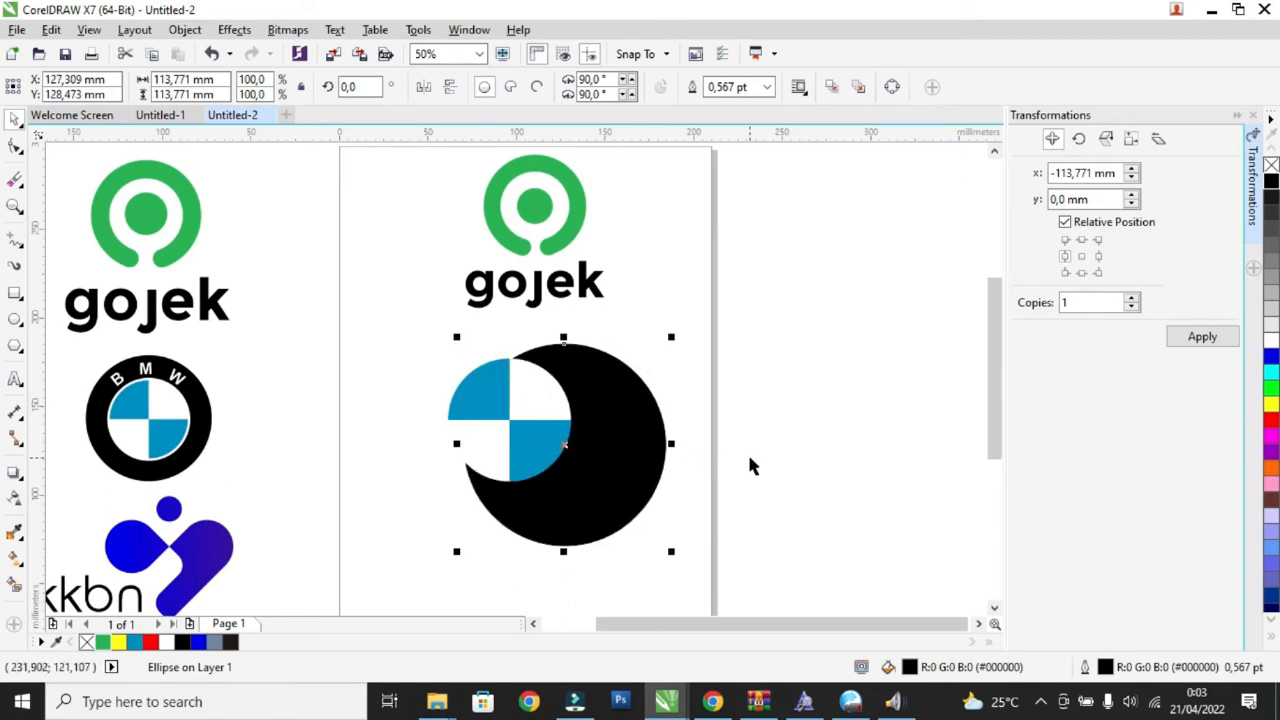
drag(609, 437, 570, 420)
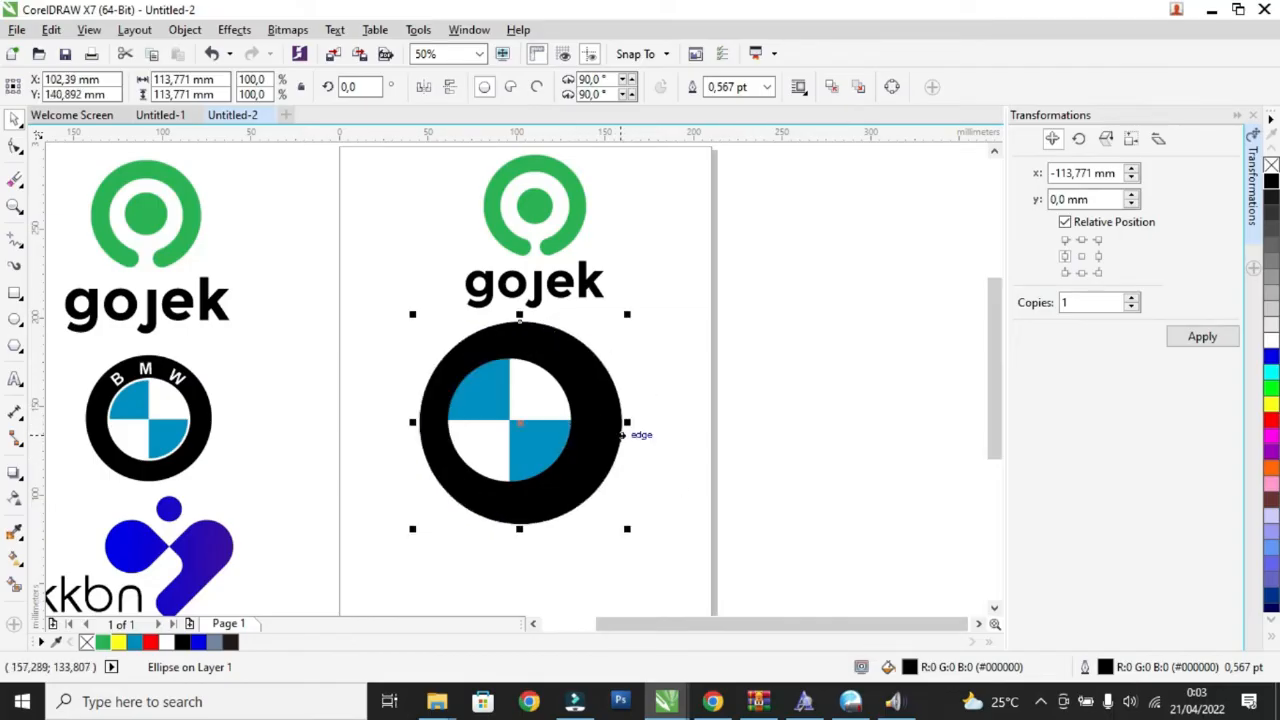
key(shift+Page_Up)
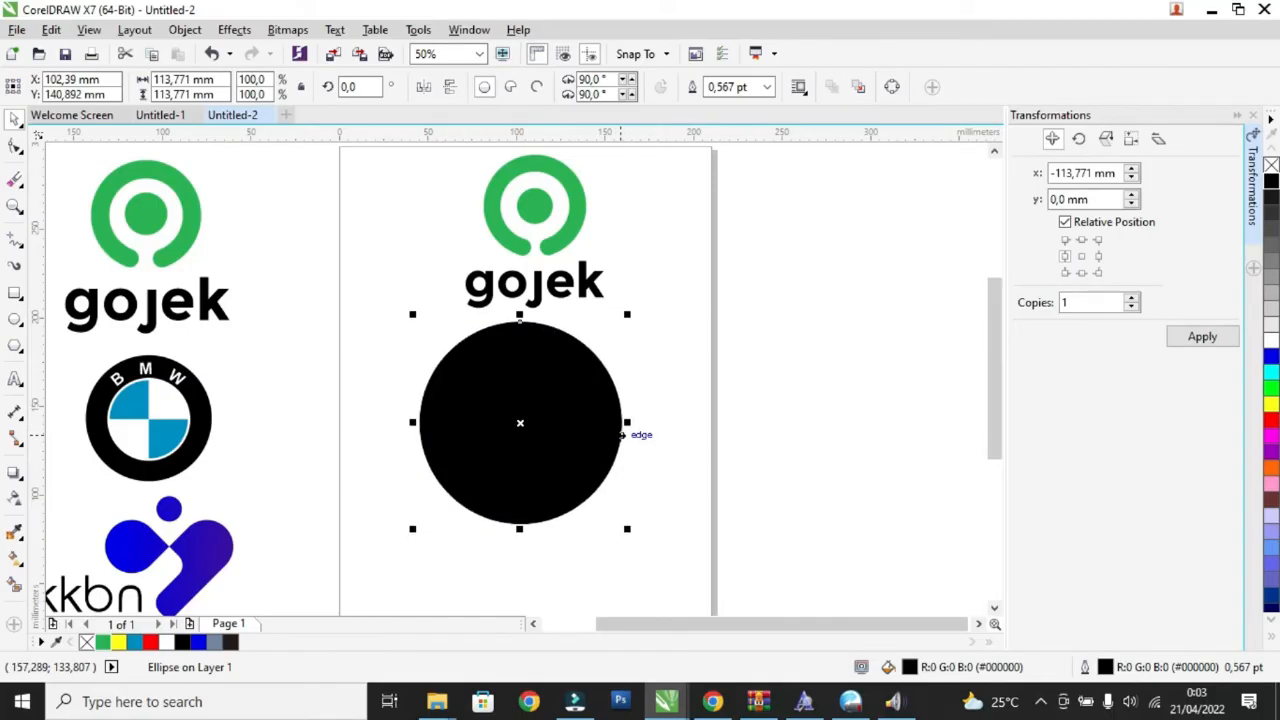
key(ctrl+Page_Down)
- Centre the quartered disc and the black circle on each other horizontally and vertically
click(763, 455)
drag(796, 563, 375, 303)
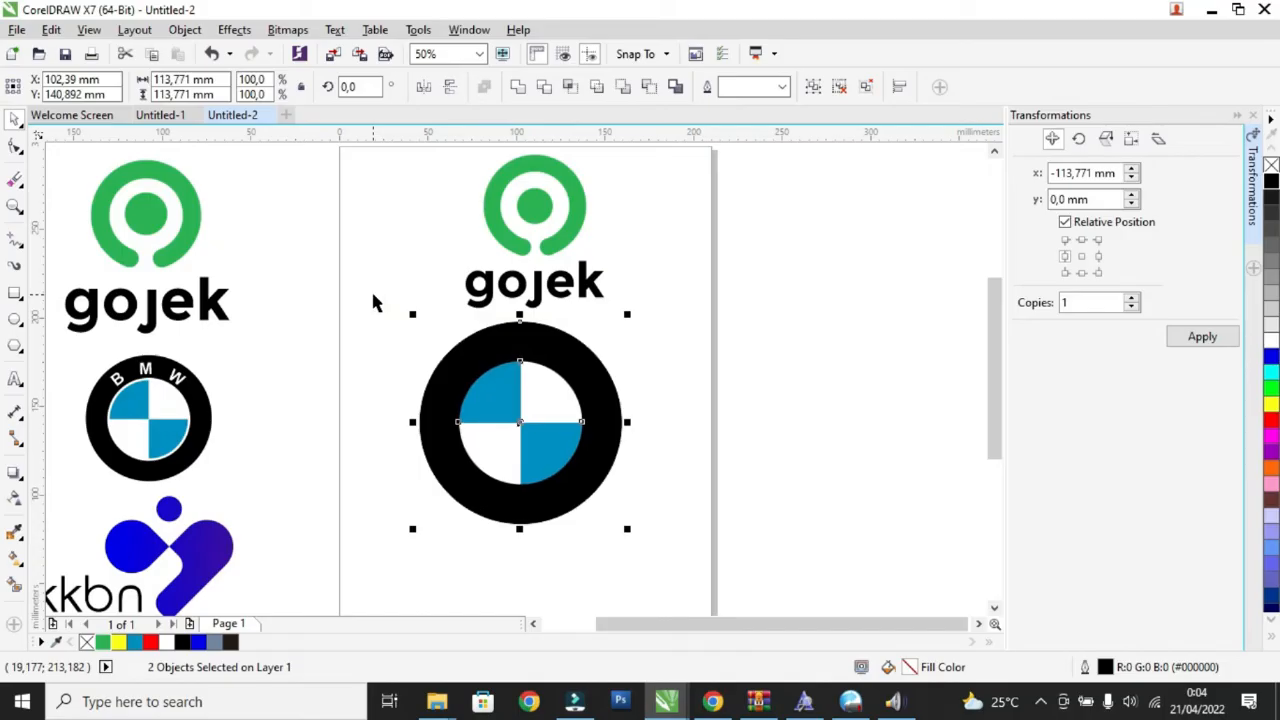
click(806, 406)
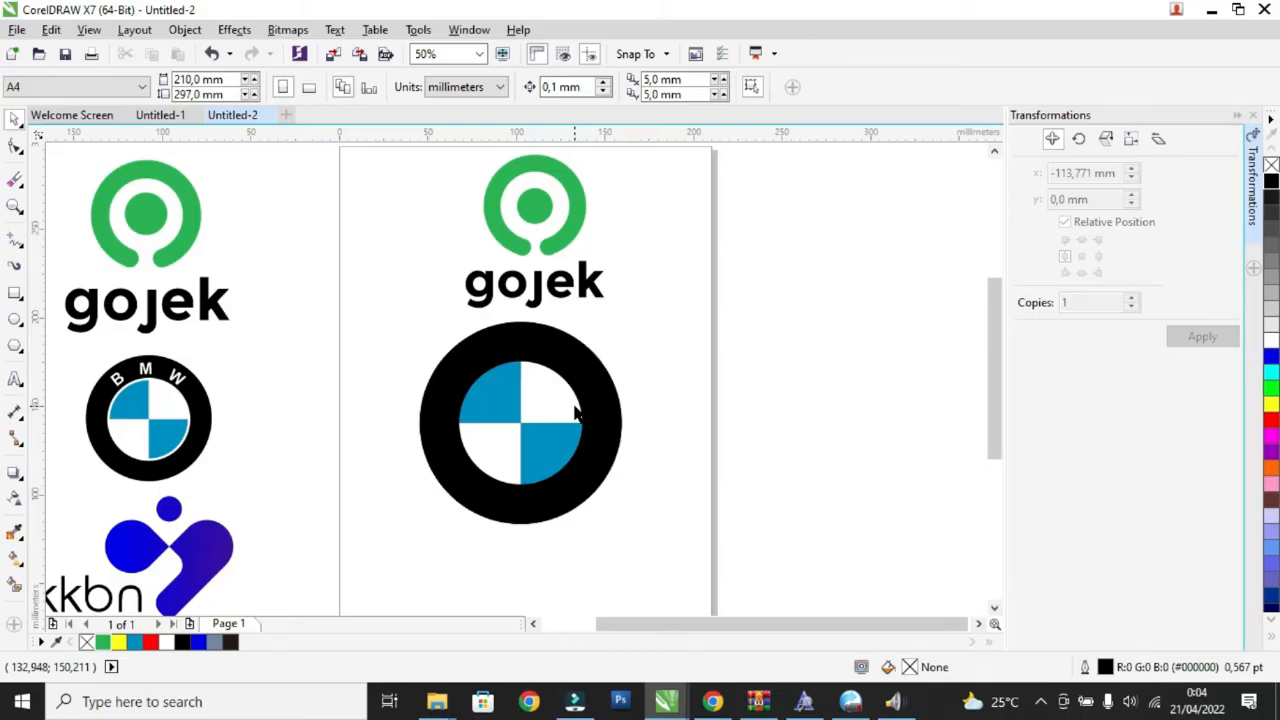
- Draw a circle about 77 mm in diameter around the quartered disc, fill it white and place it behind the disc
scroll(160, 415, up, 2)
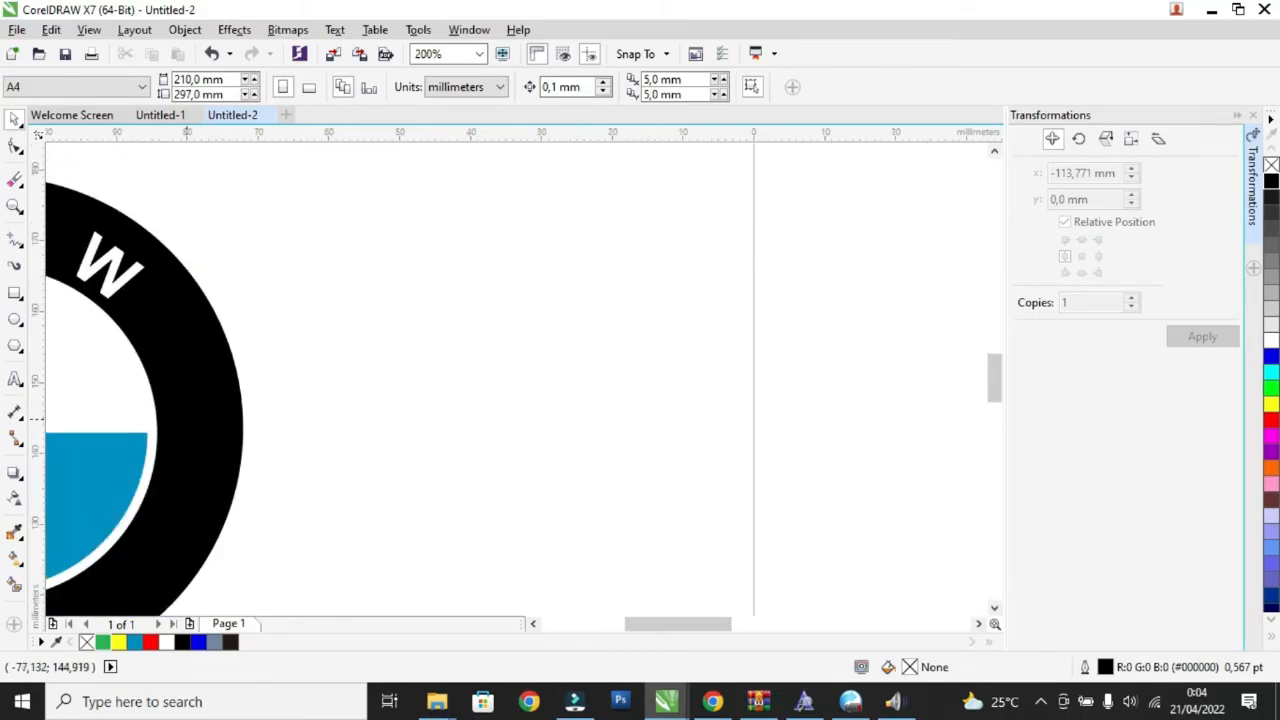
scroll(150, 452, down, 2)
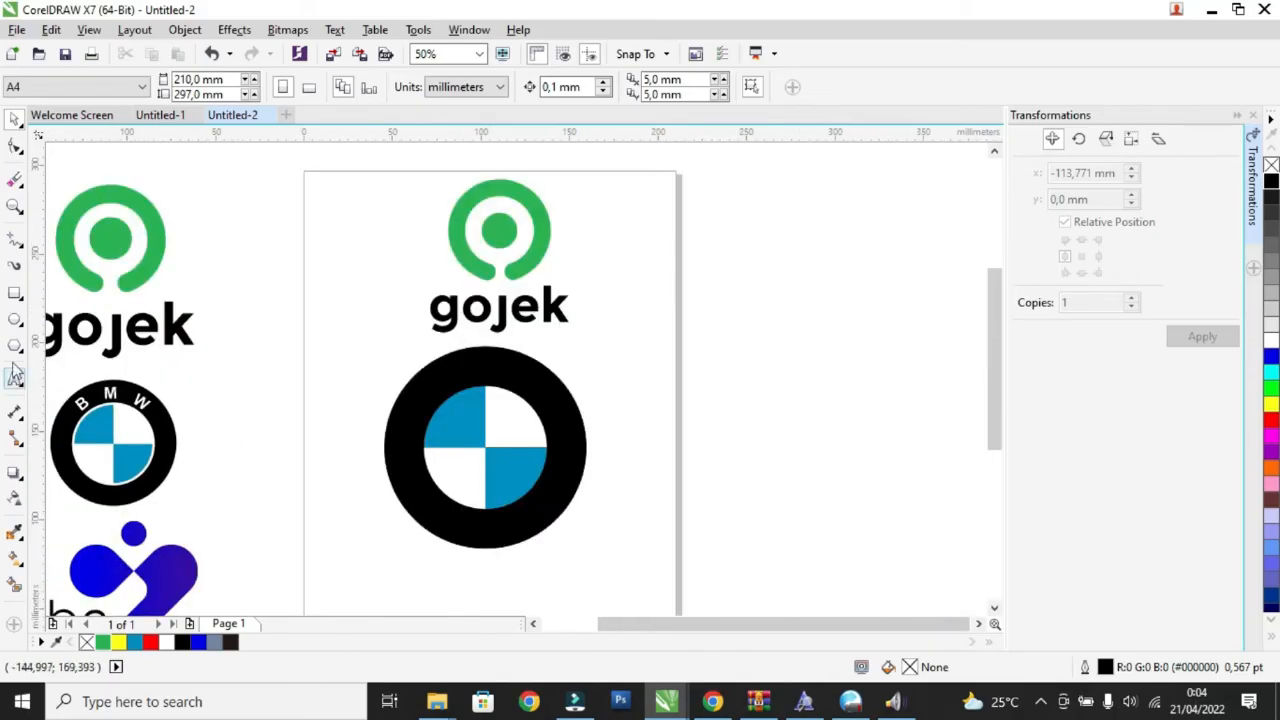
click(15, 318)
drag(416, 374, 565, 512)
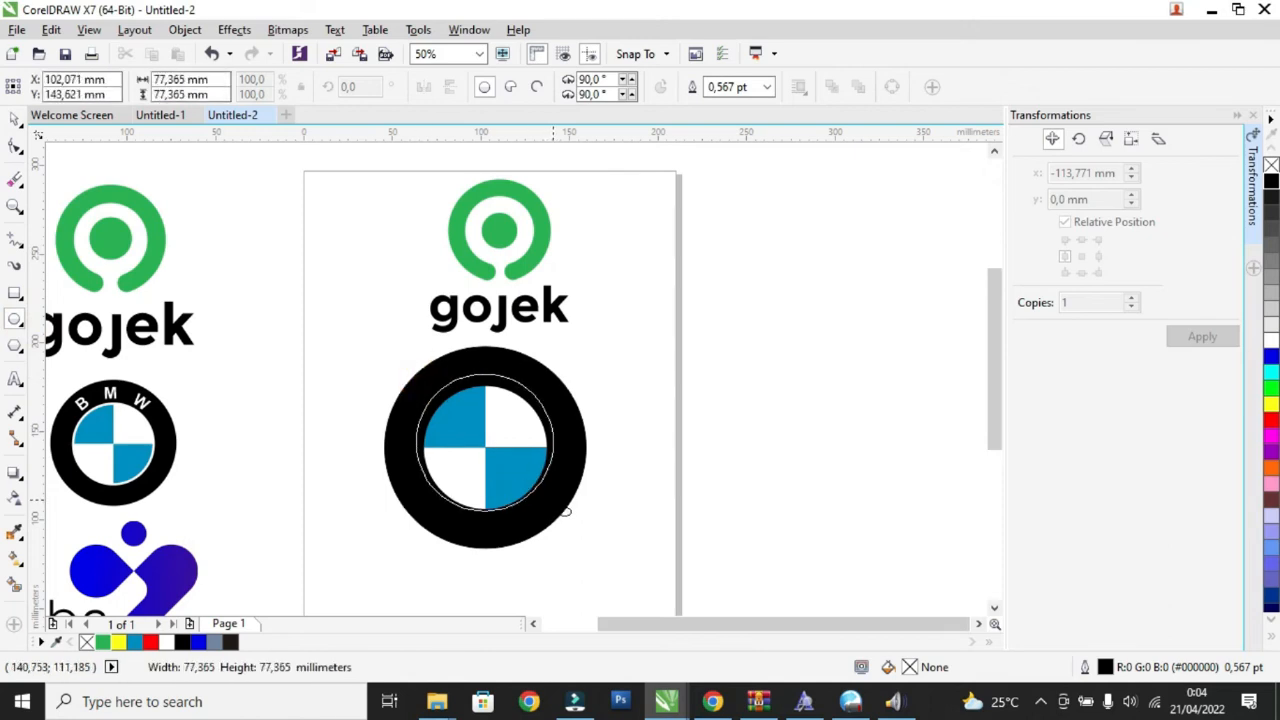
click(1269, 340)
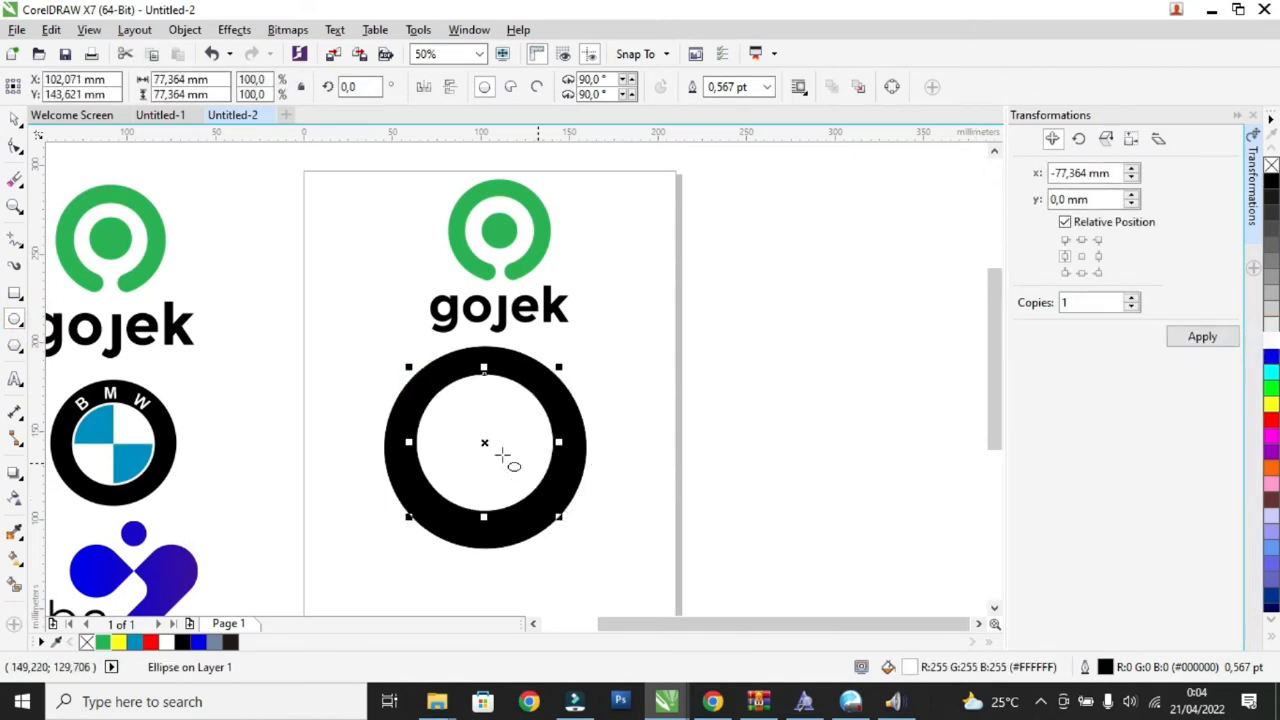
click(14, 119)
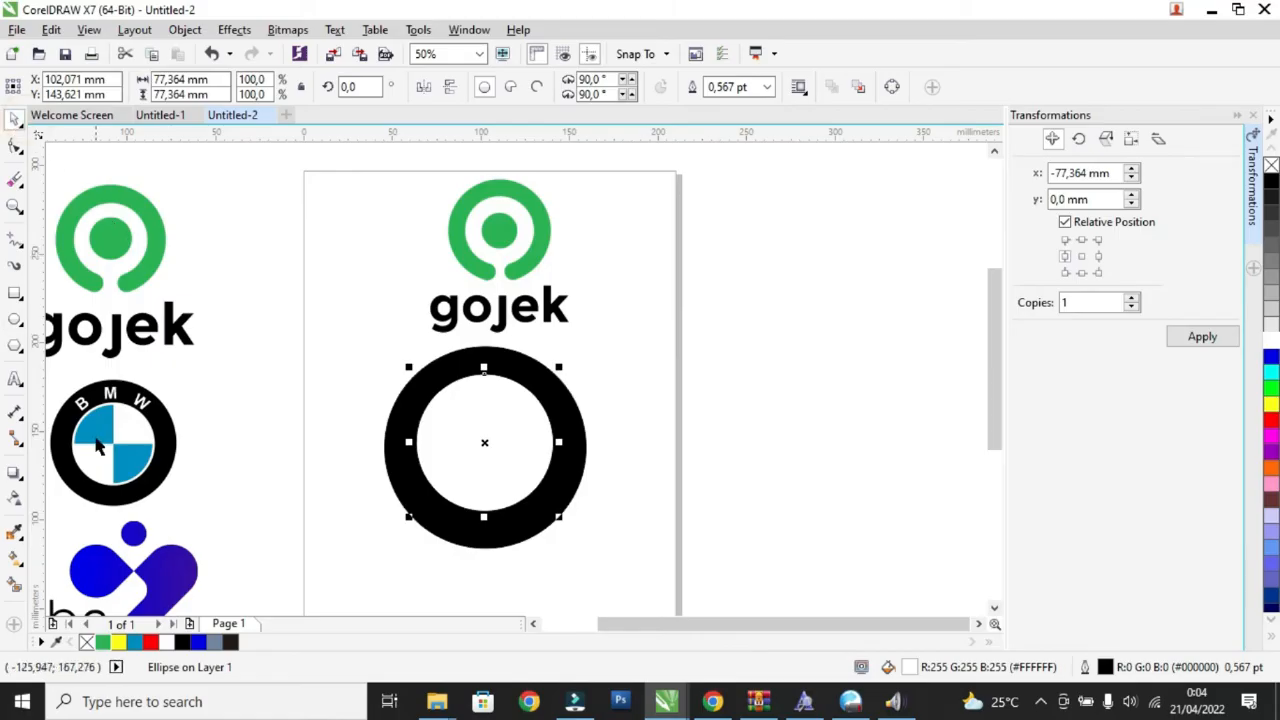
key(ctrl+Page_Down)
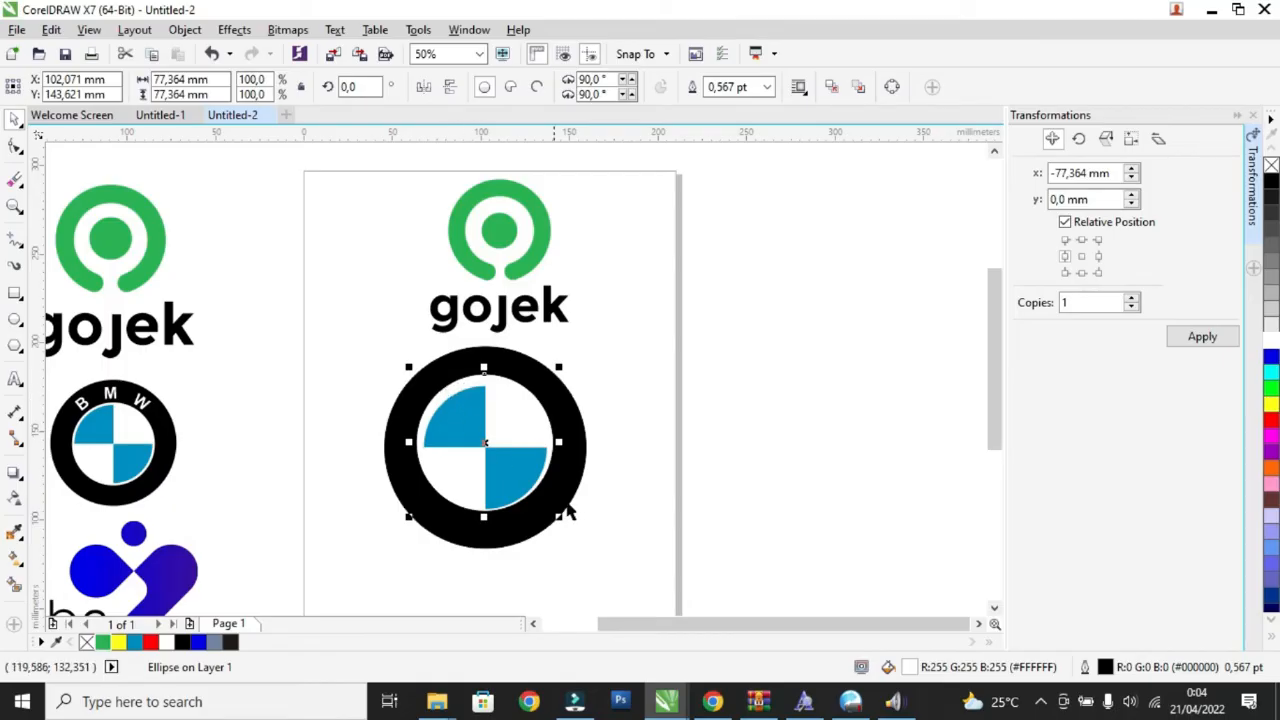
- Centre the white circle, the quartered disc and the black circle on one another
drag(667, 582, 314, 325)
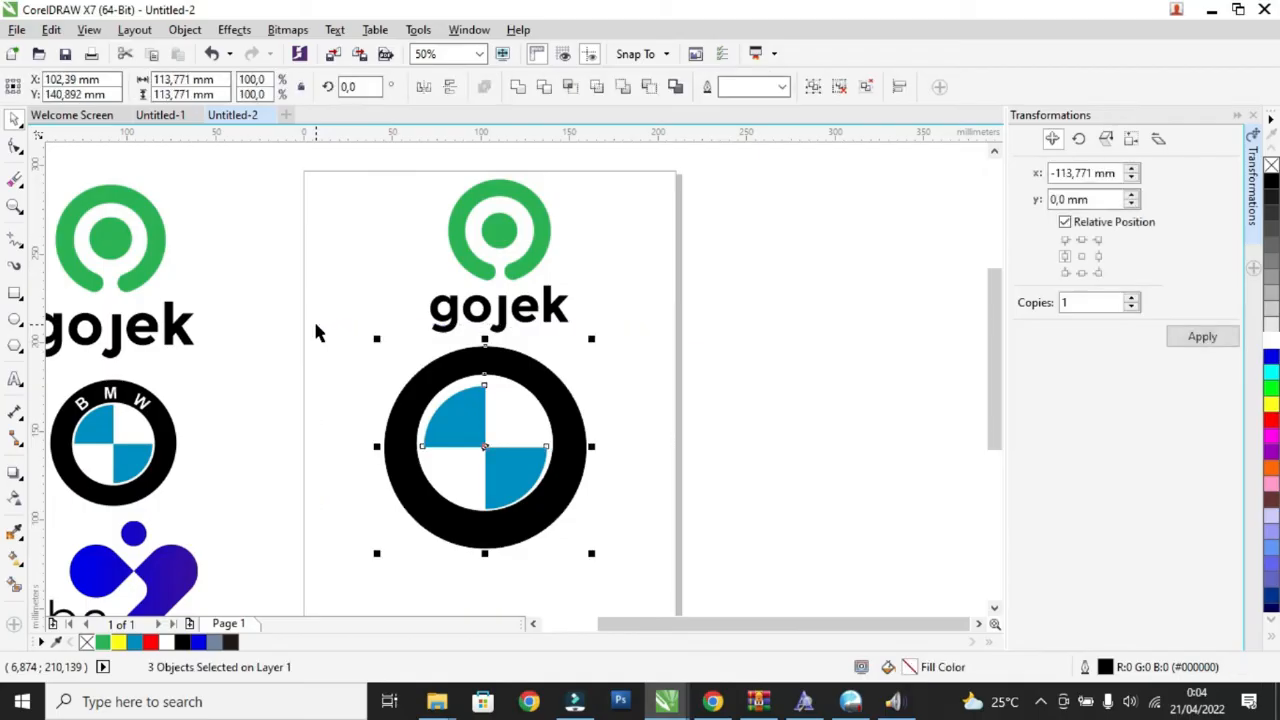
scroll(508, 465, up, 1)
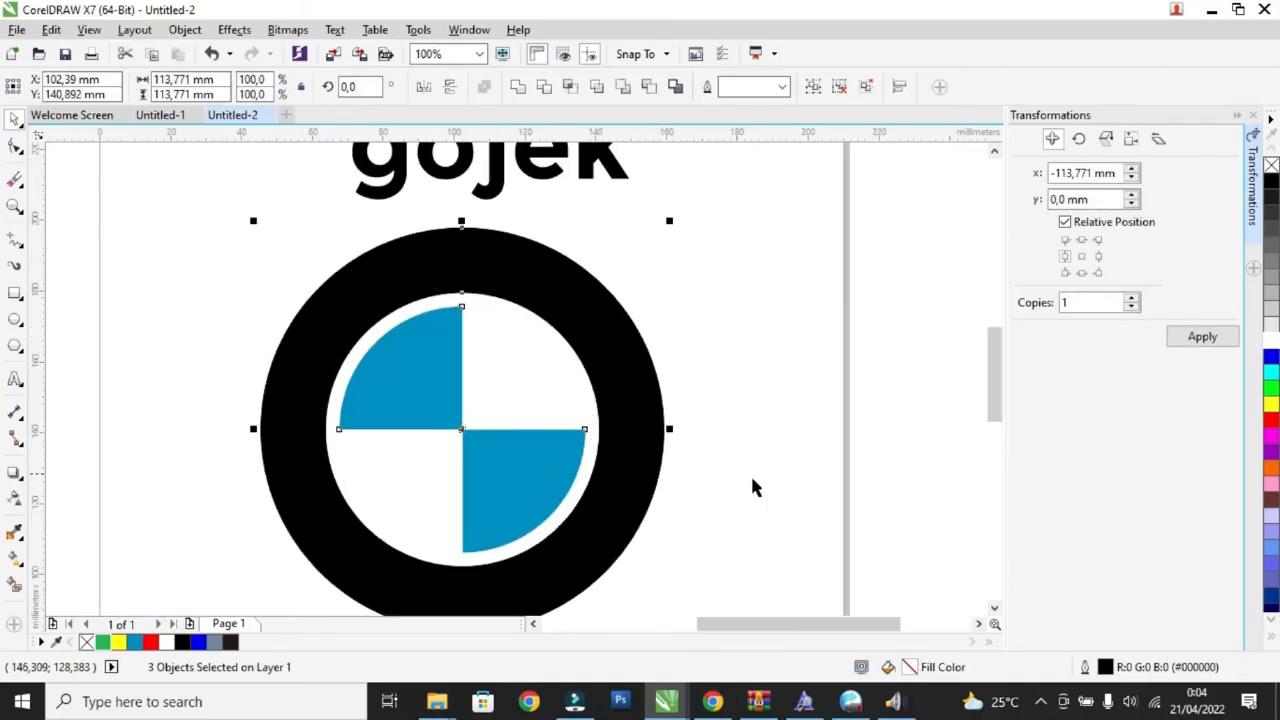
click(760, 477)
- Enlarge the quartered disc slightly to leave a thinner white rim, and centre all three emblem parts again
click(523, 463)
drag(590, 299, 602, 287)
drag(205, 217, 709, 597)
scroll(784, 412, down, 1)
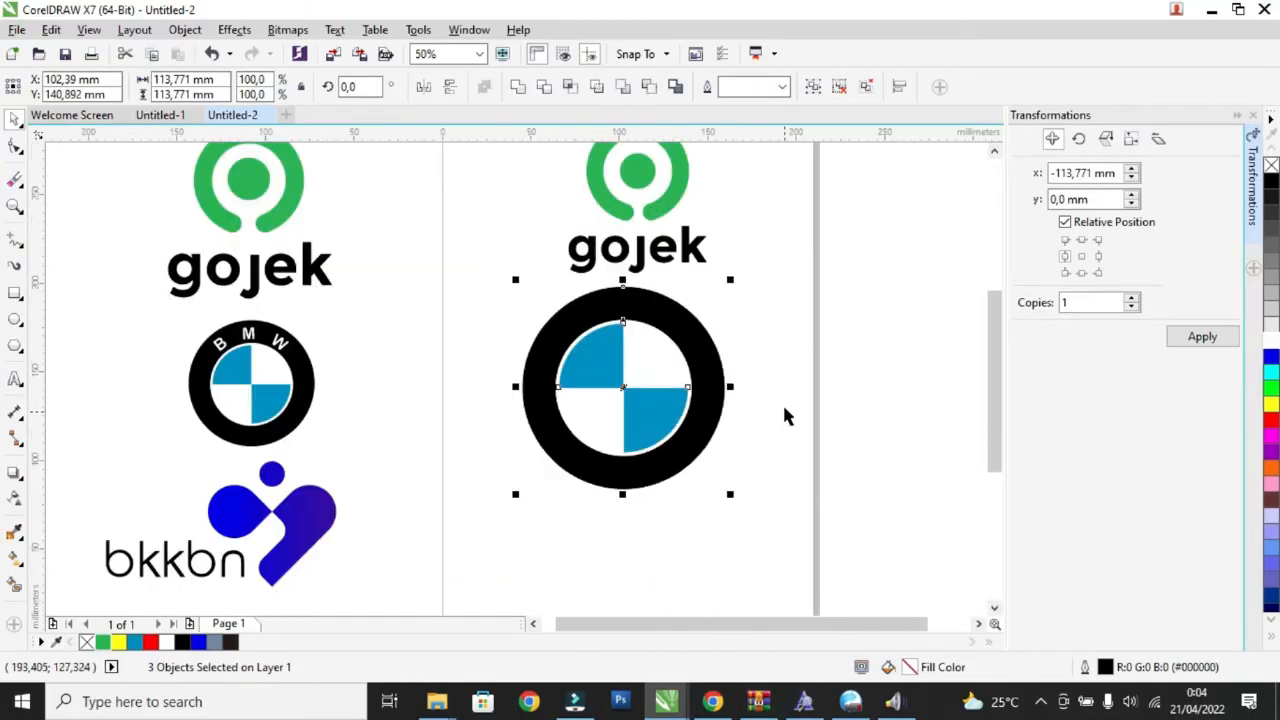
- Move the whole BMW emblem down to leave more space below the gojek logo
click(760, 360)
drag(834, 534, 468, 272)
drag(548, 320, 538, 385)
click(757, 412)
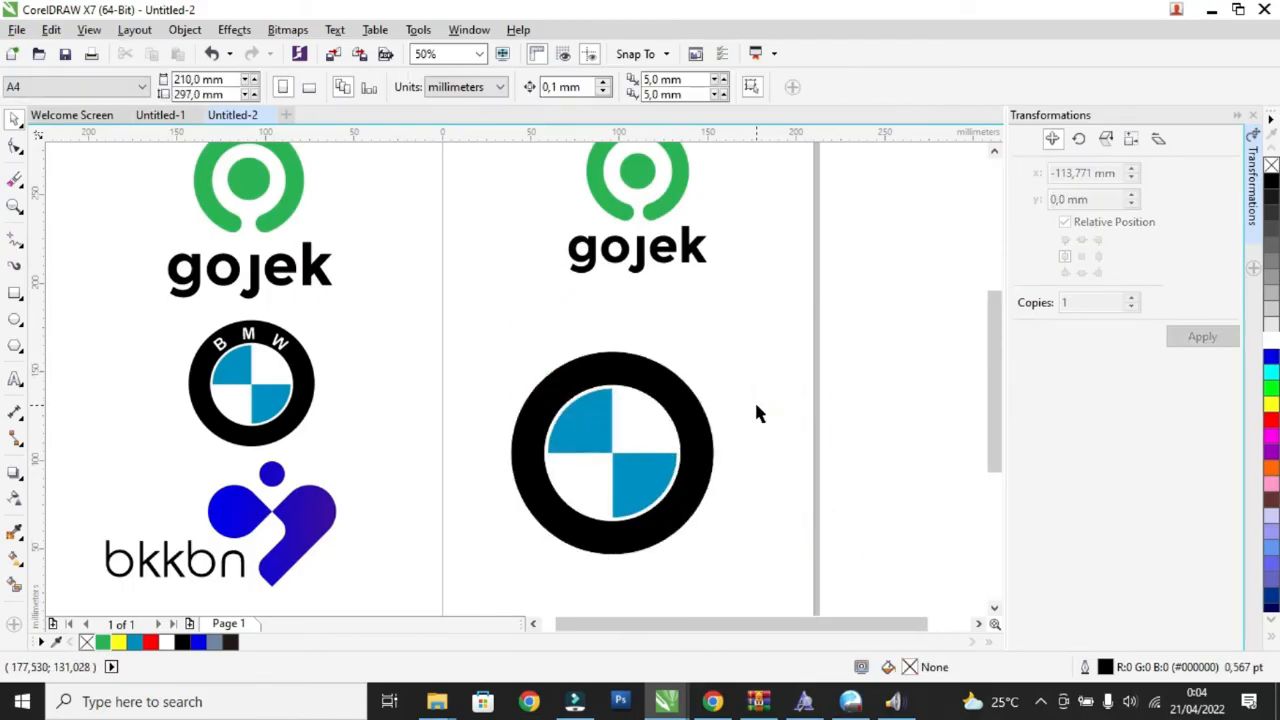
click(15, 380)
click(50, 376)
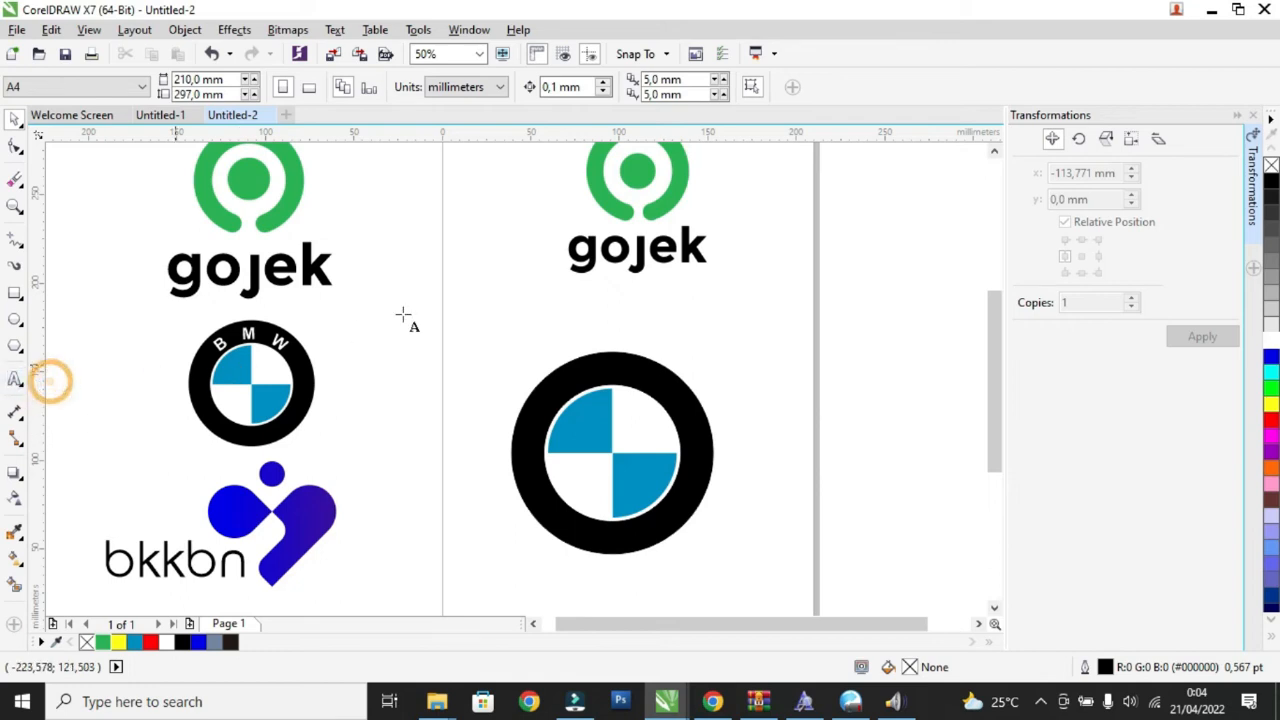
click(443, 322)
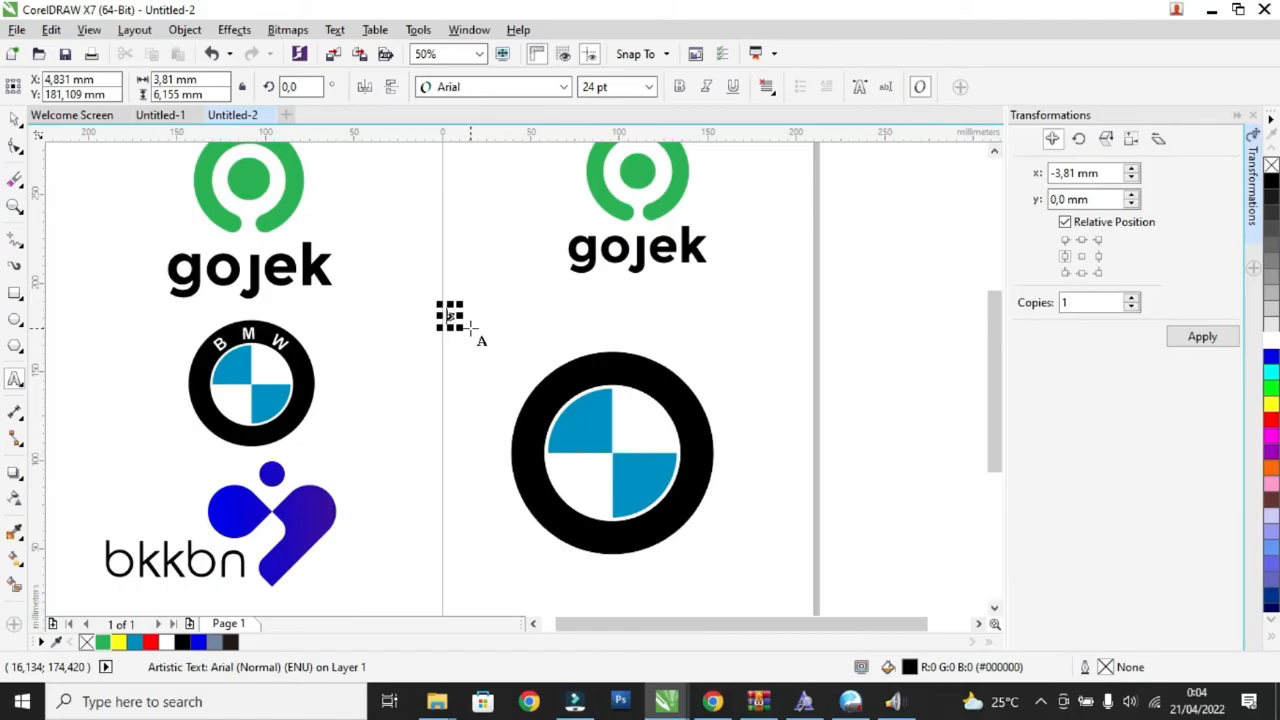
scroll(449, 320, up, 2)
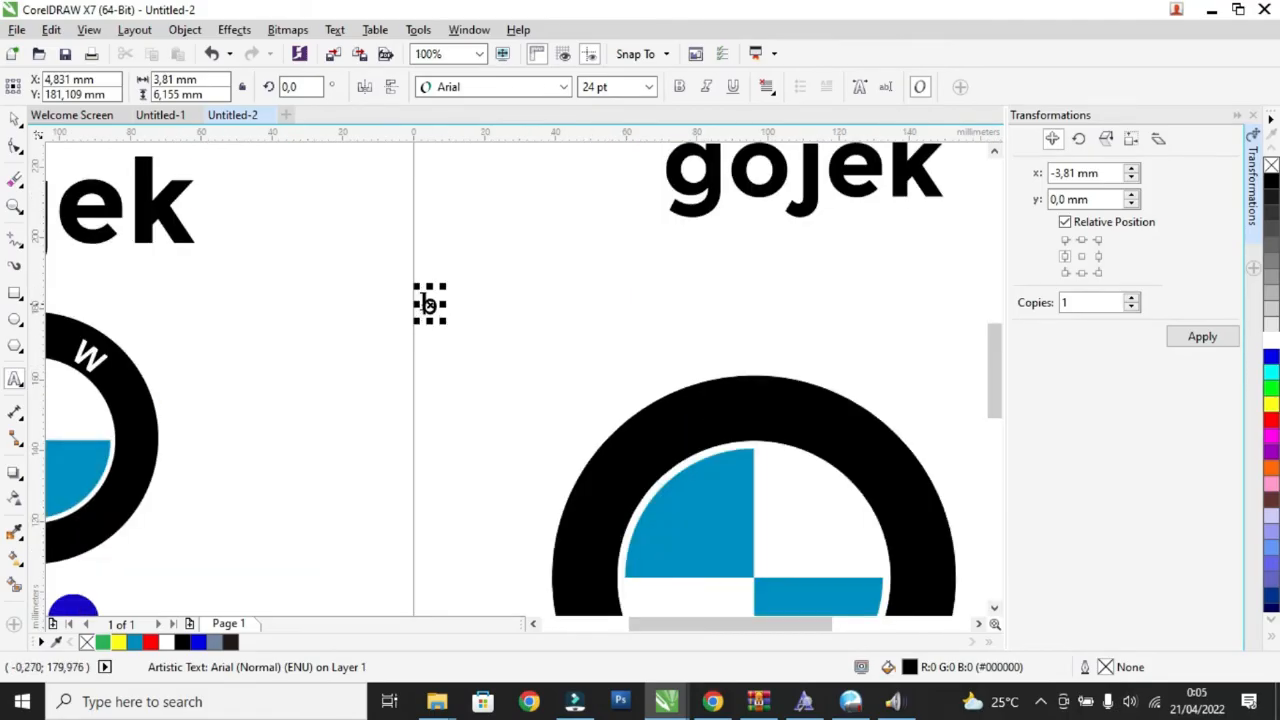
click(14, 119)
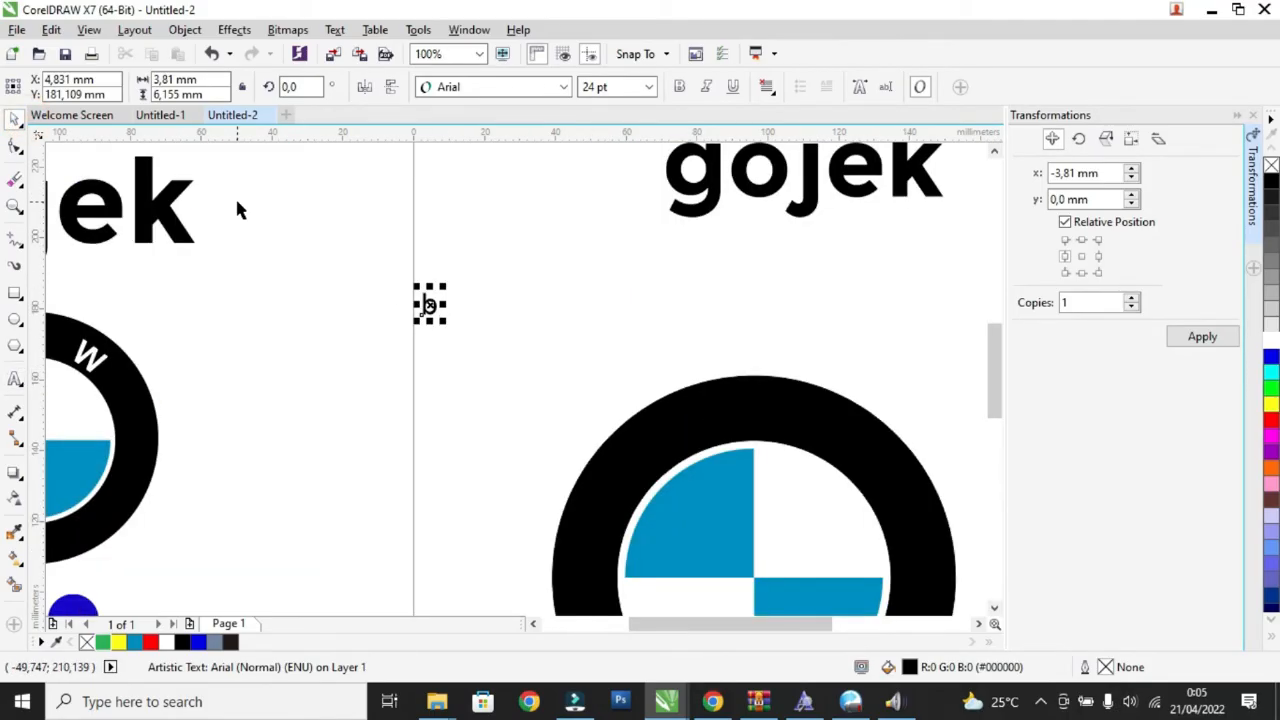
key(Delete)
- Add the artistic text "BMW" in Arial 24 pt between the reference emblem and the page, and make it bold
click(21, 383)
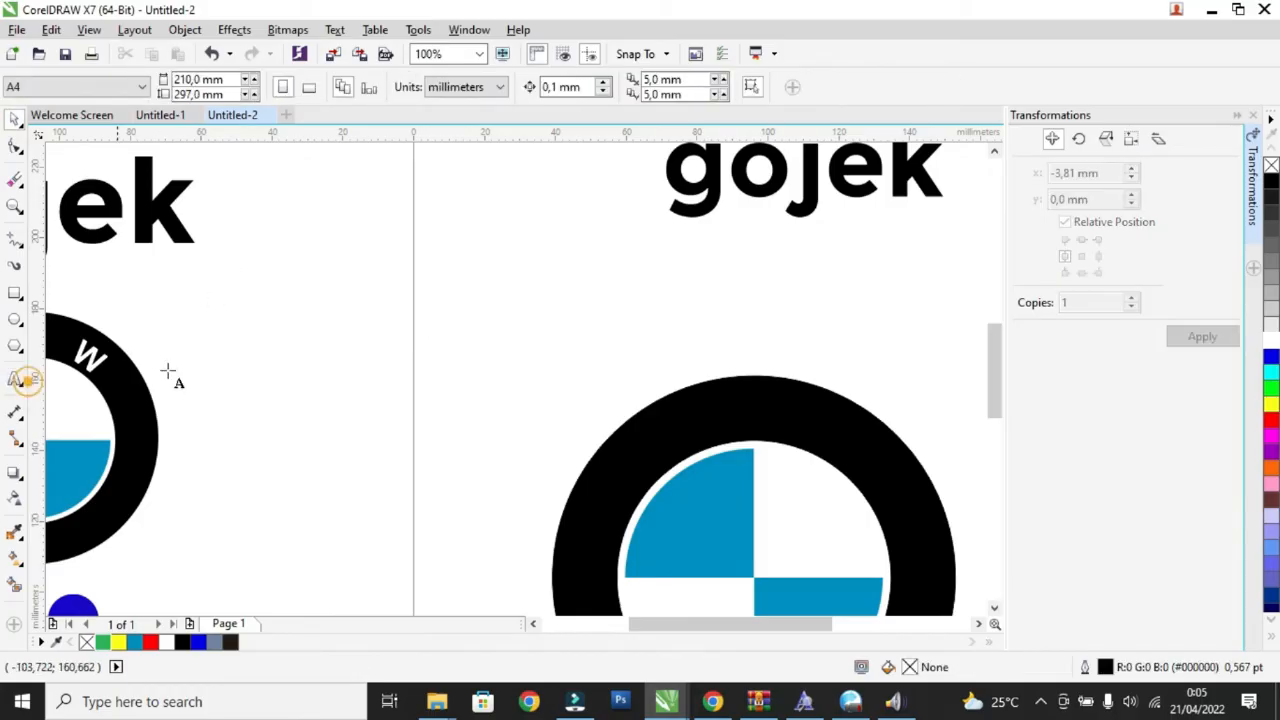
click(314, 342)
text(b)
key(BackSpace)
text(BMW)
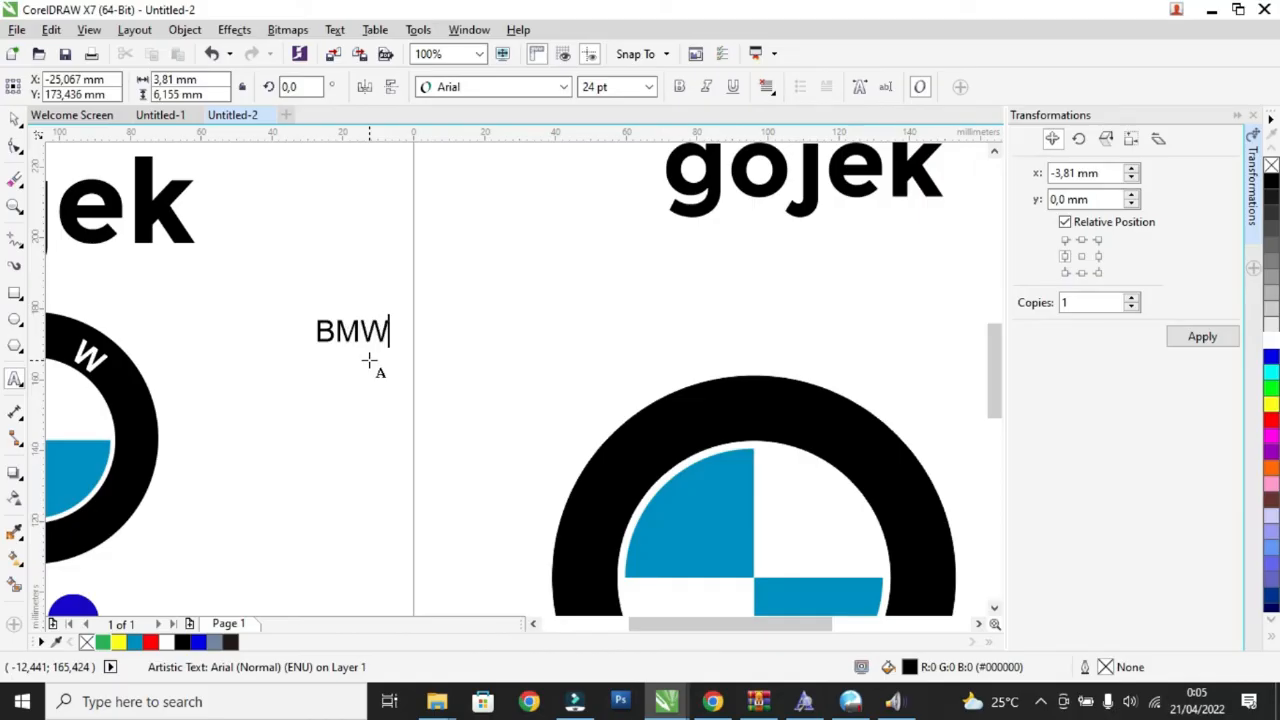
click(8, 120)
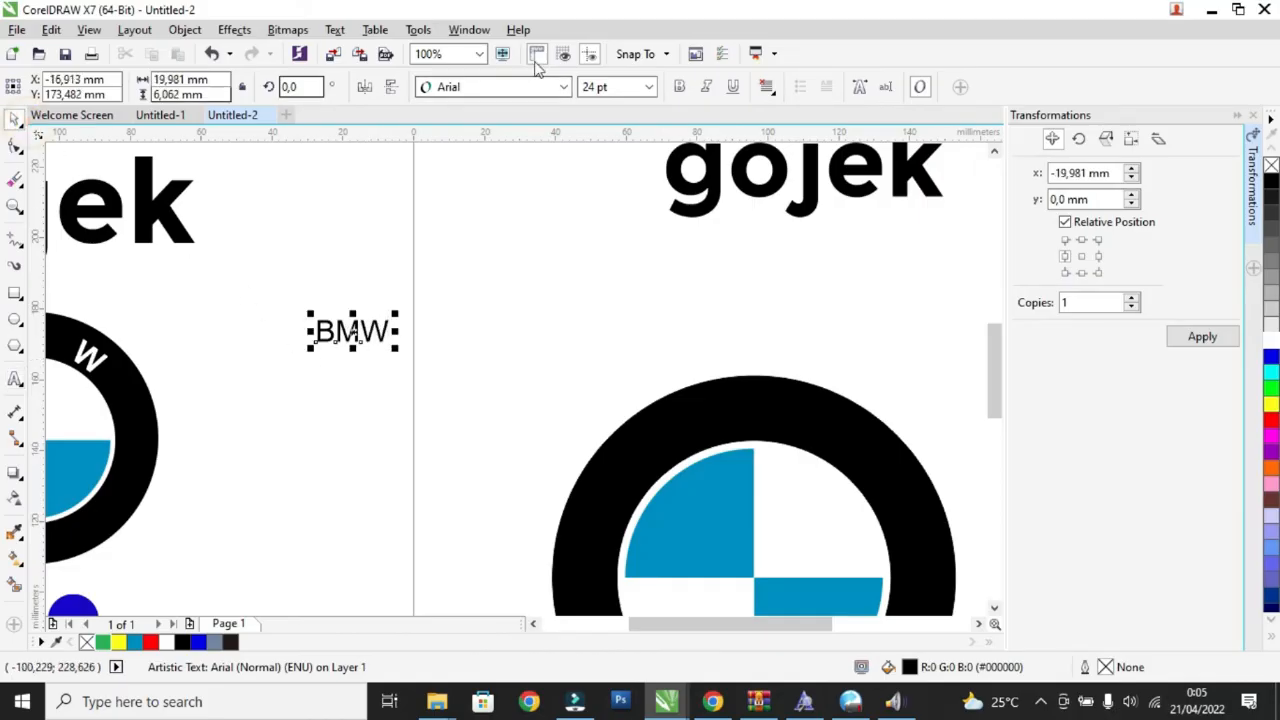
click(679, 87)
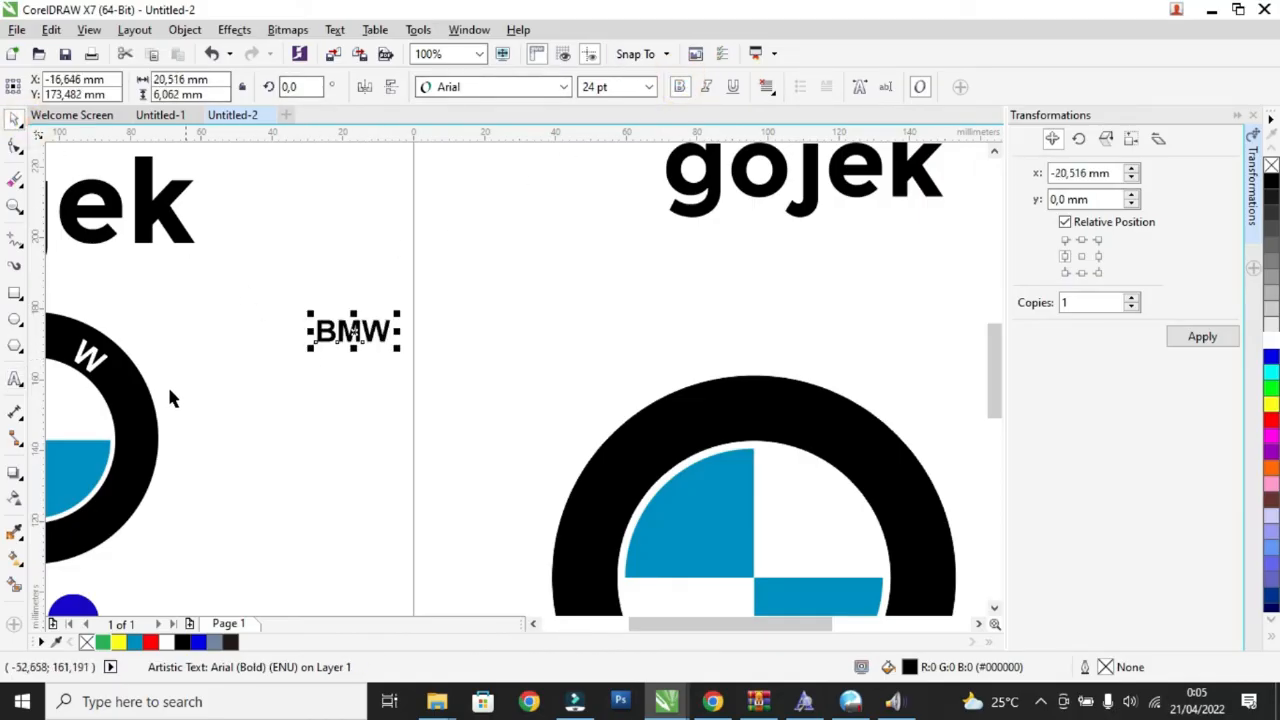
- Enlarge the BMW text to about 39.5 pt and widen its letter spacing to an overall width of about 59 mm
scroll(287, 395, down, 1)
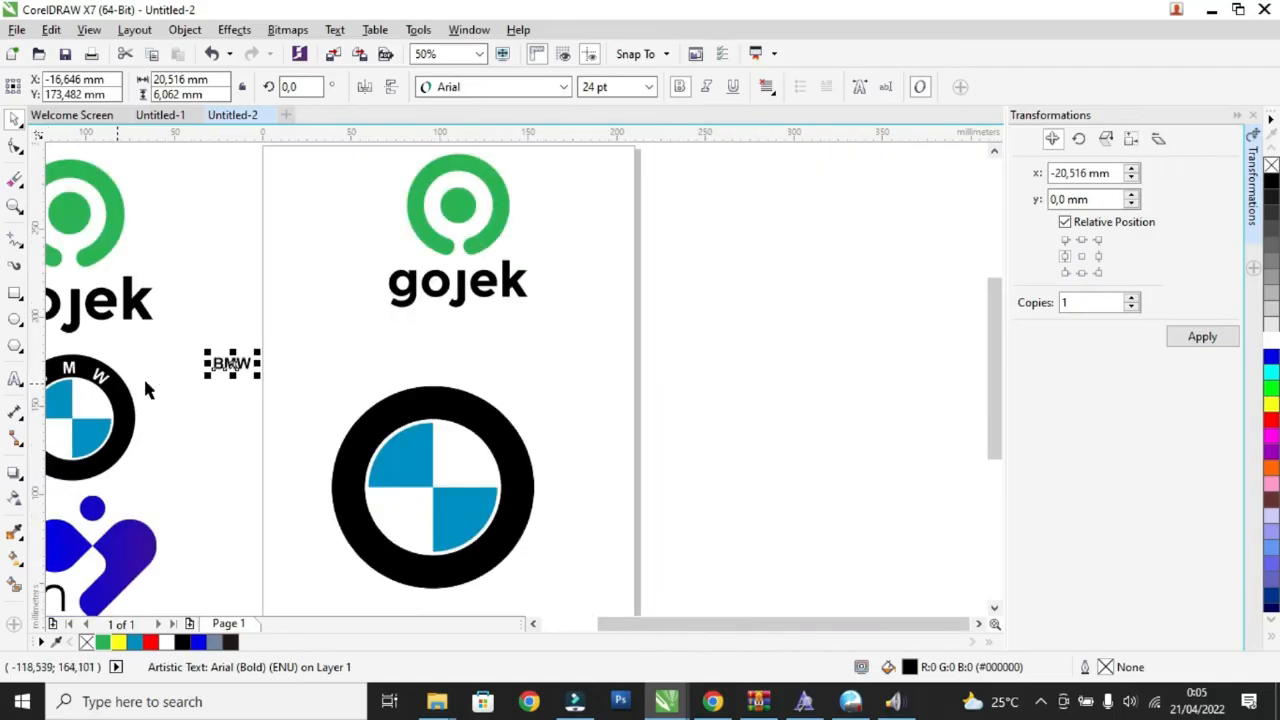
drag(259, 352, 283, 343)
click(24, 148)
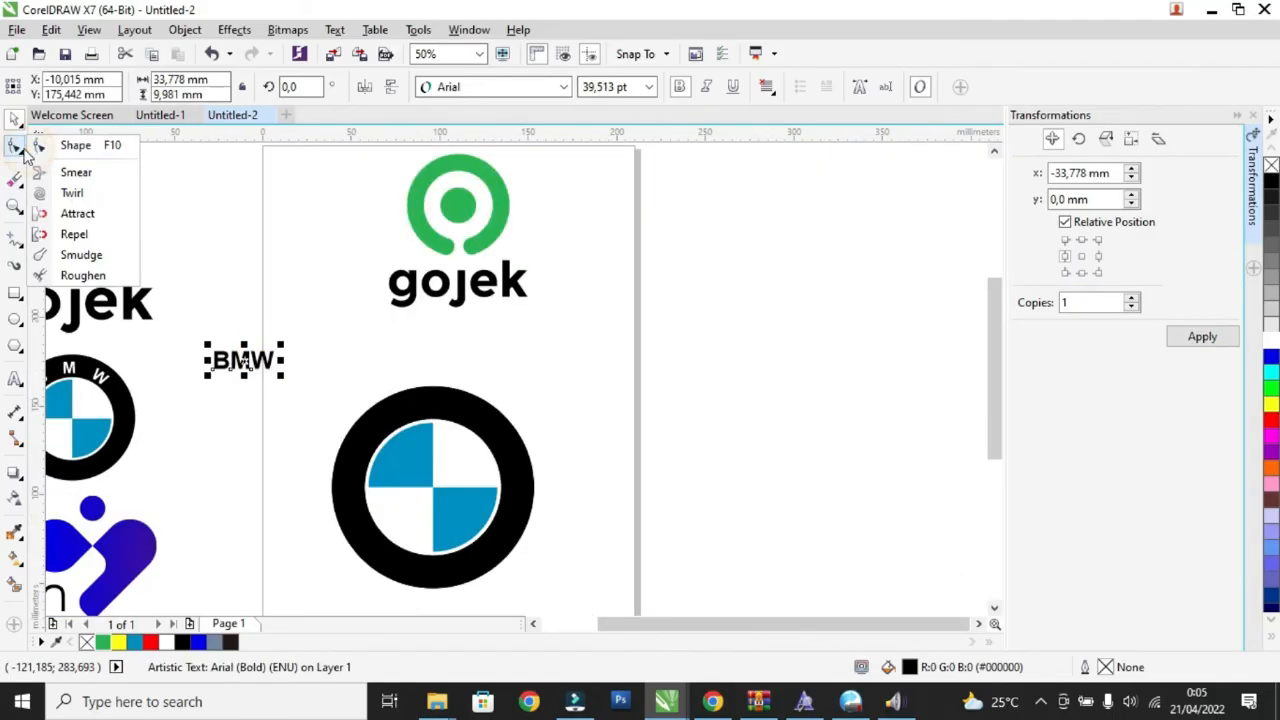
click(58, 143)
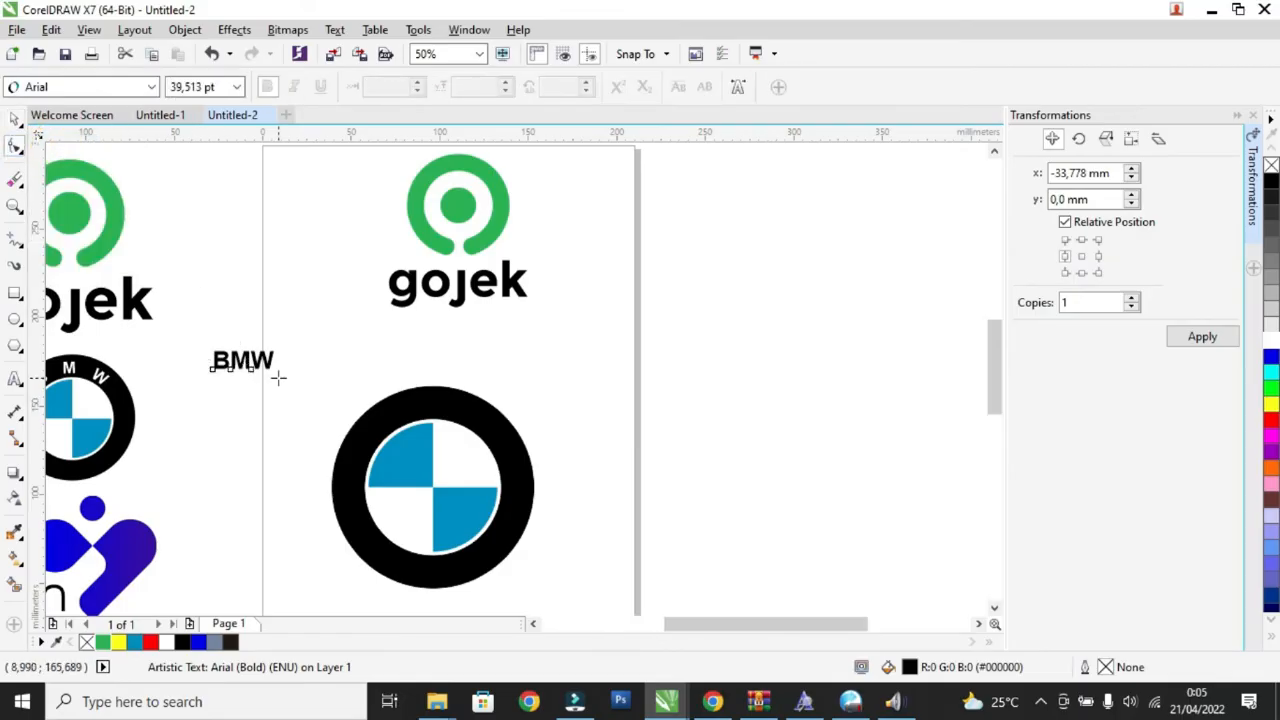
scroll(280, 376, up, 1)
drag(278, 367, 356, 367)
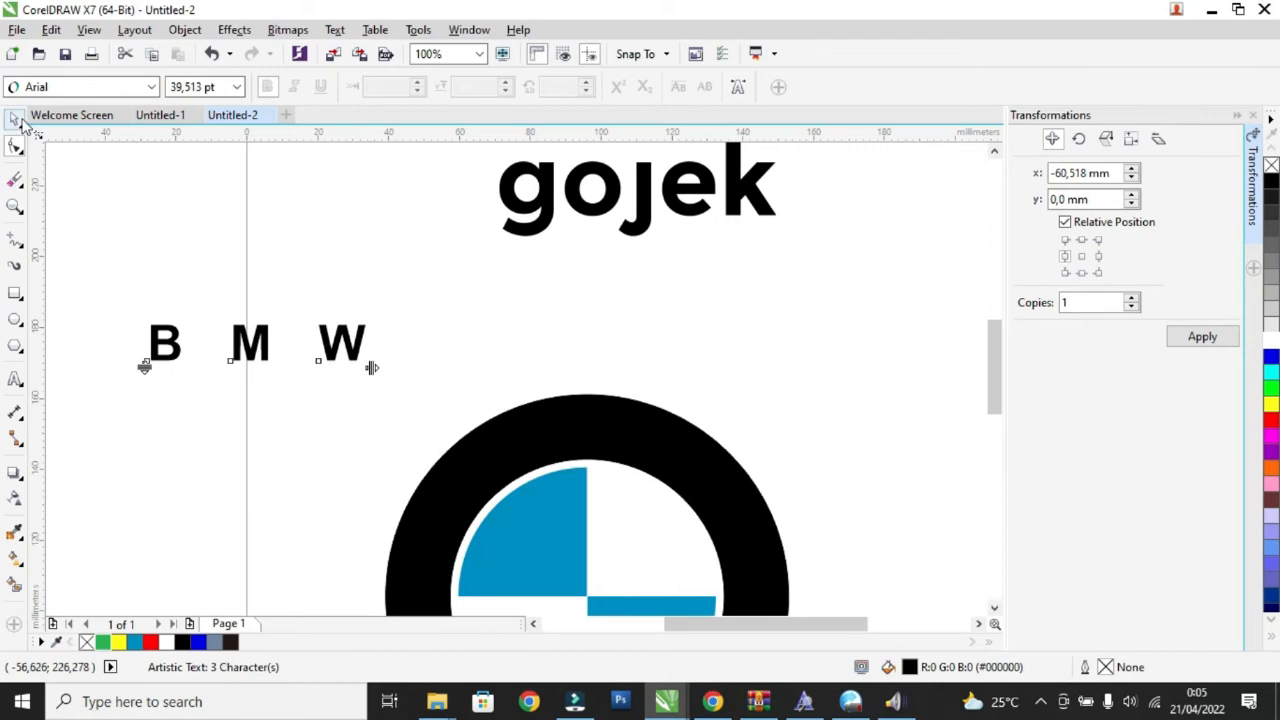
mouse_move(370, 367)
mouse_down()
mouse_move(268, 362)
mouse_move(360, 360)
mouse_up()
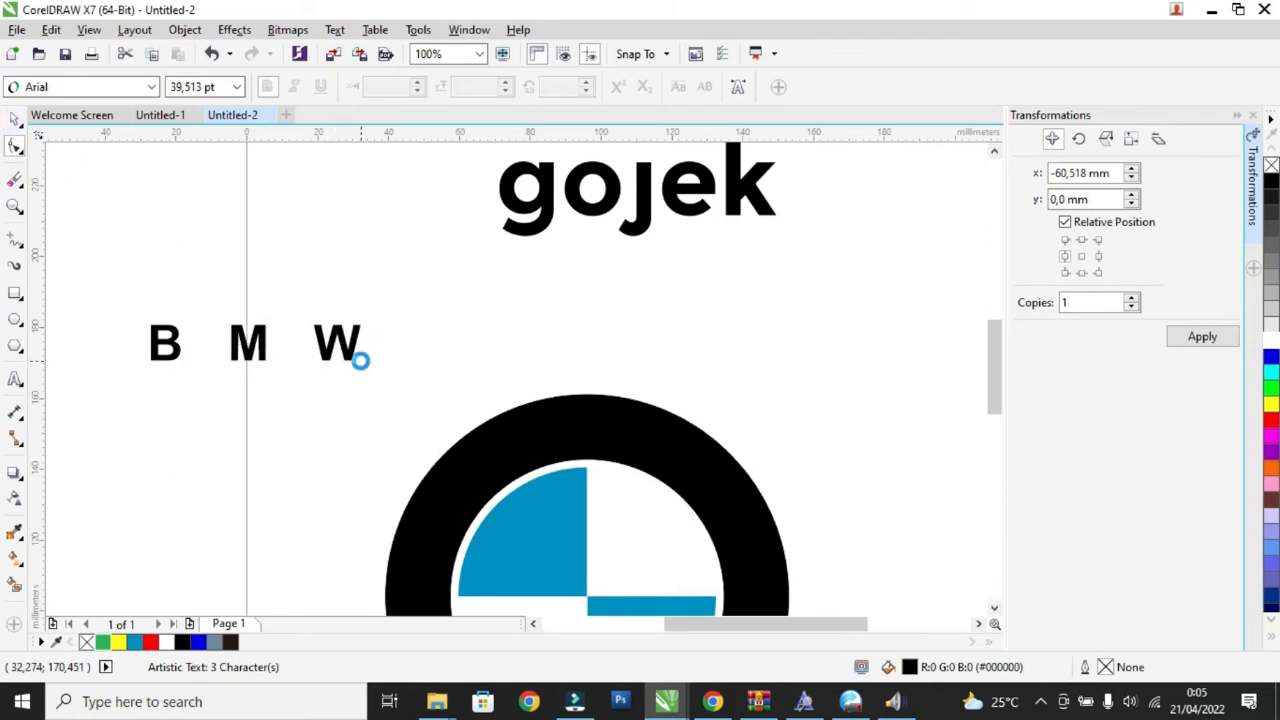
- Move the BMW text onto the page between the gojek logo and the black ring, and fill it yellow
click(15, 121)
drag(258, 344, 420, 316)
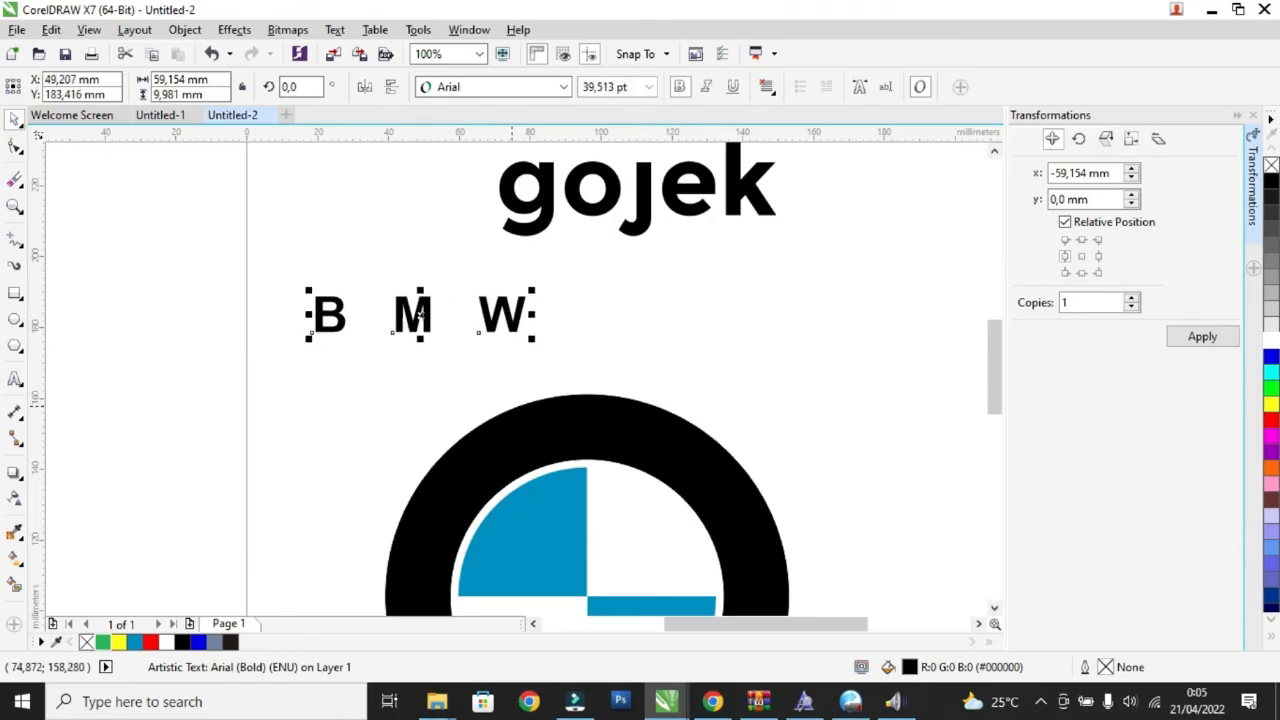
scroll(605, 445, down, 2)
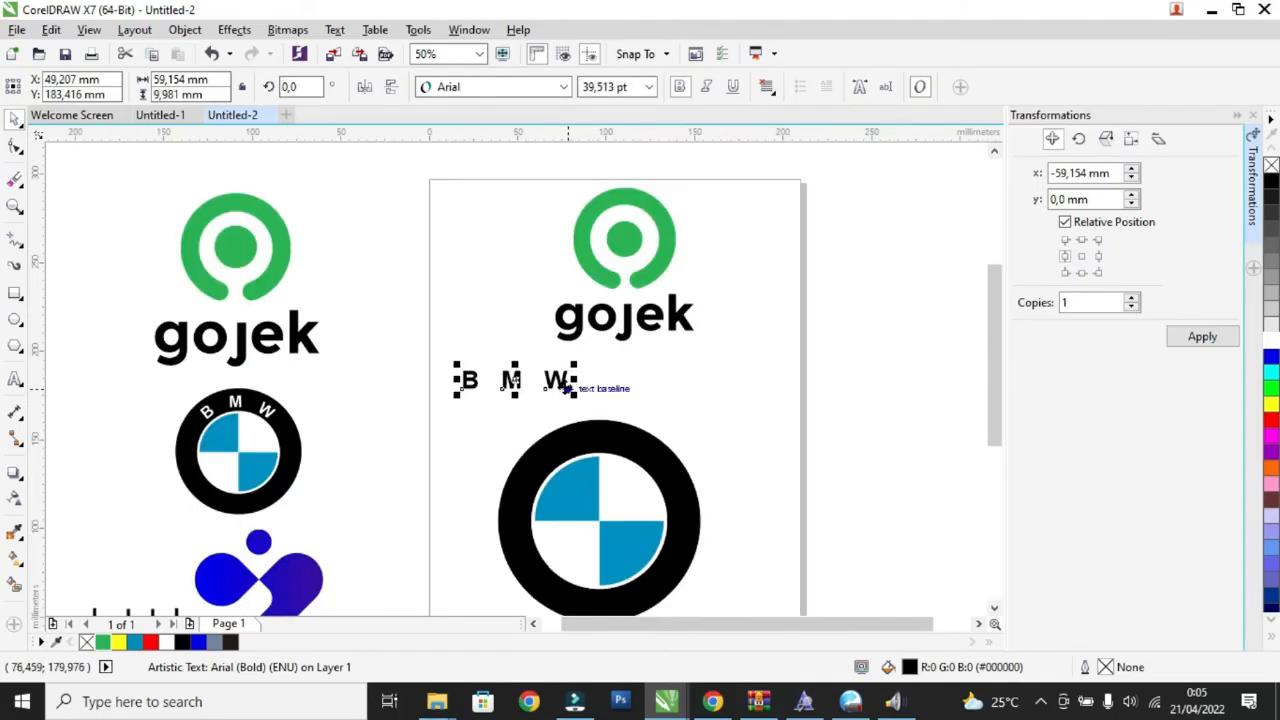
drag(566, 389, 604, 389)
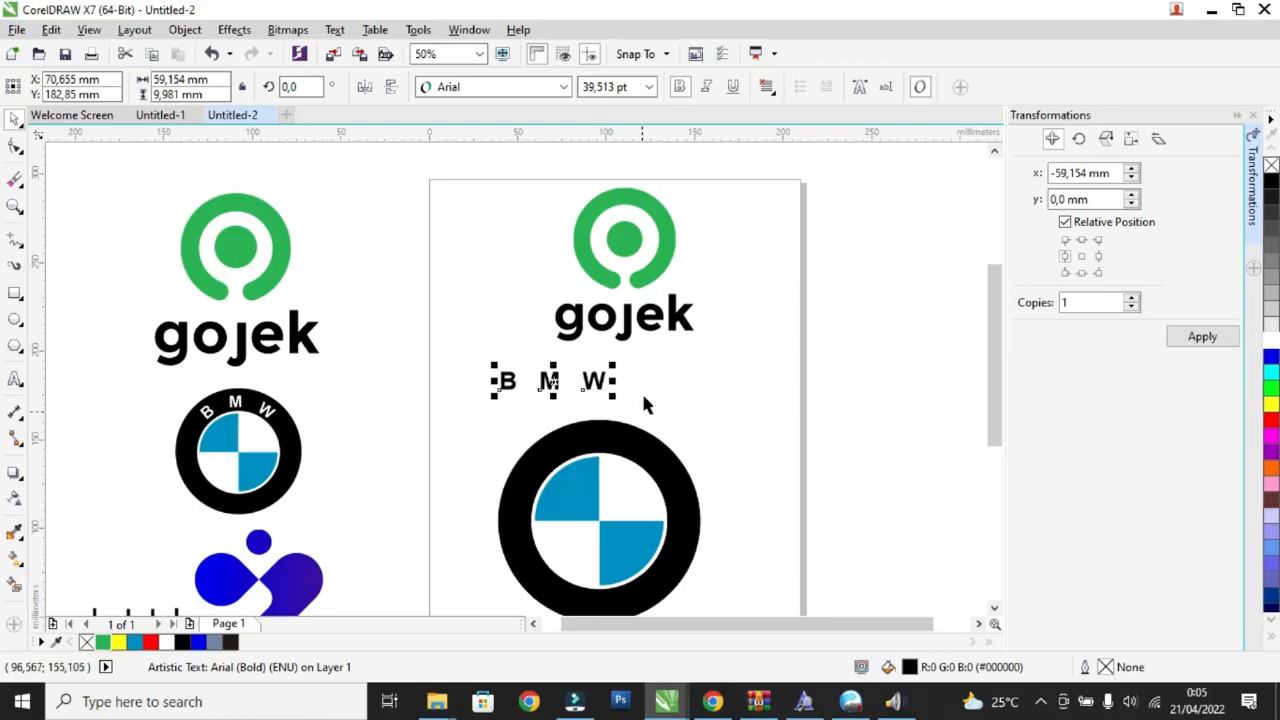
click(1271, 345)
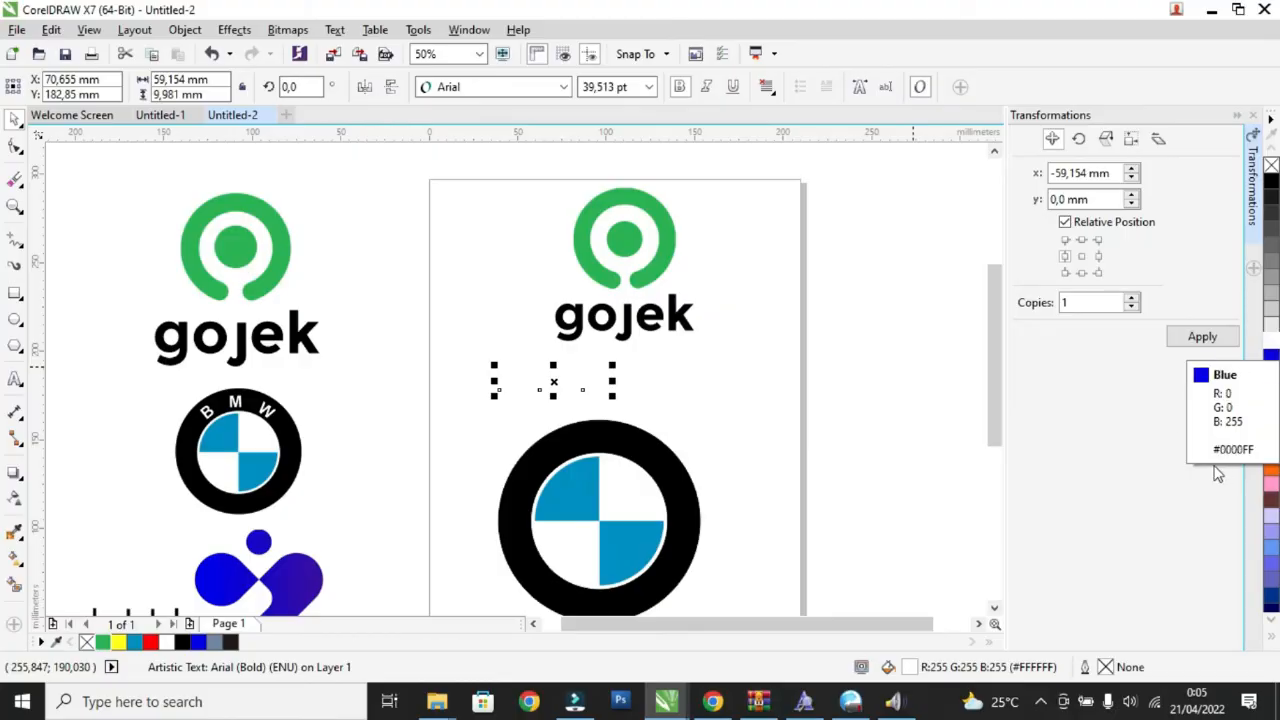
click(1270, 406)
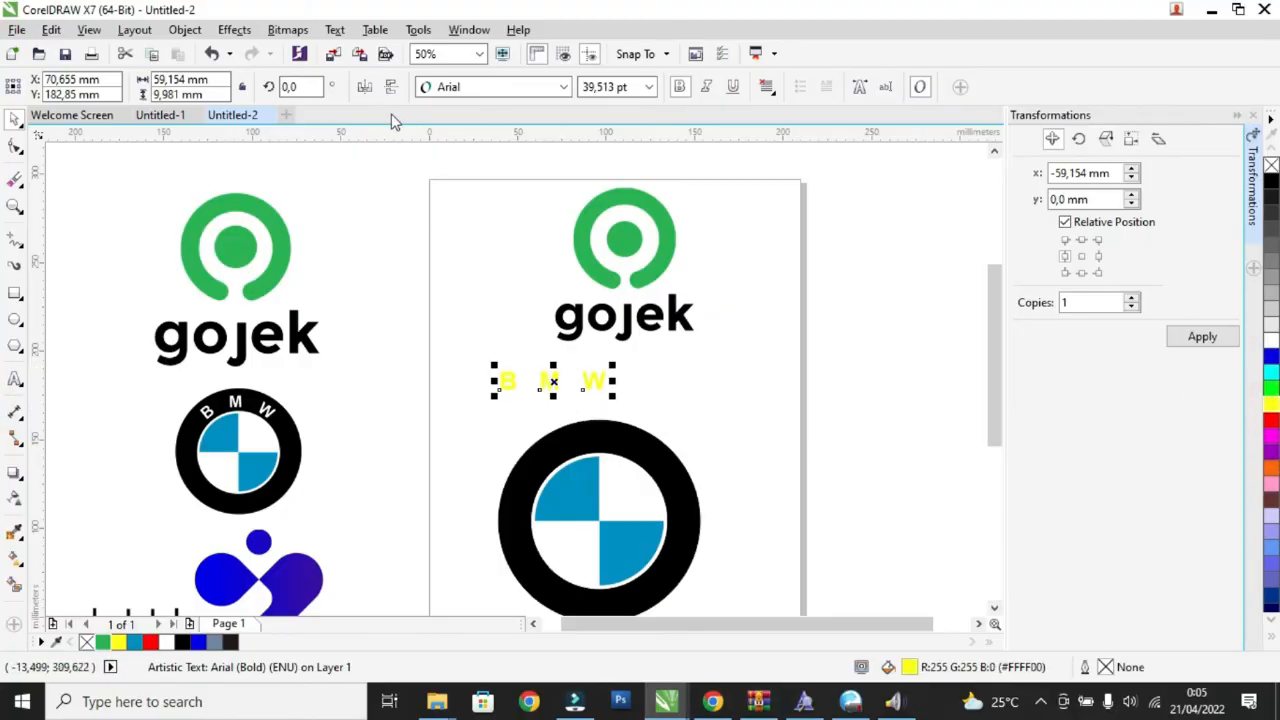
- Fit the BMW text to the black ring's outer curve and shift it inward to an offset of -14.0 mm
click(334, 30)
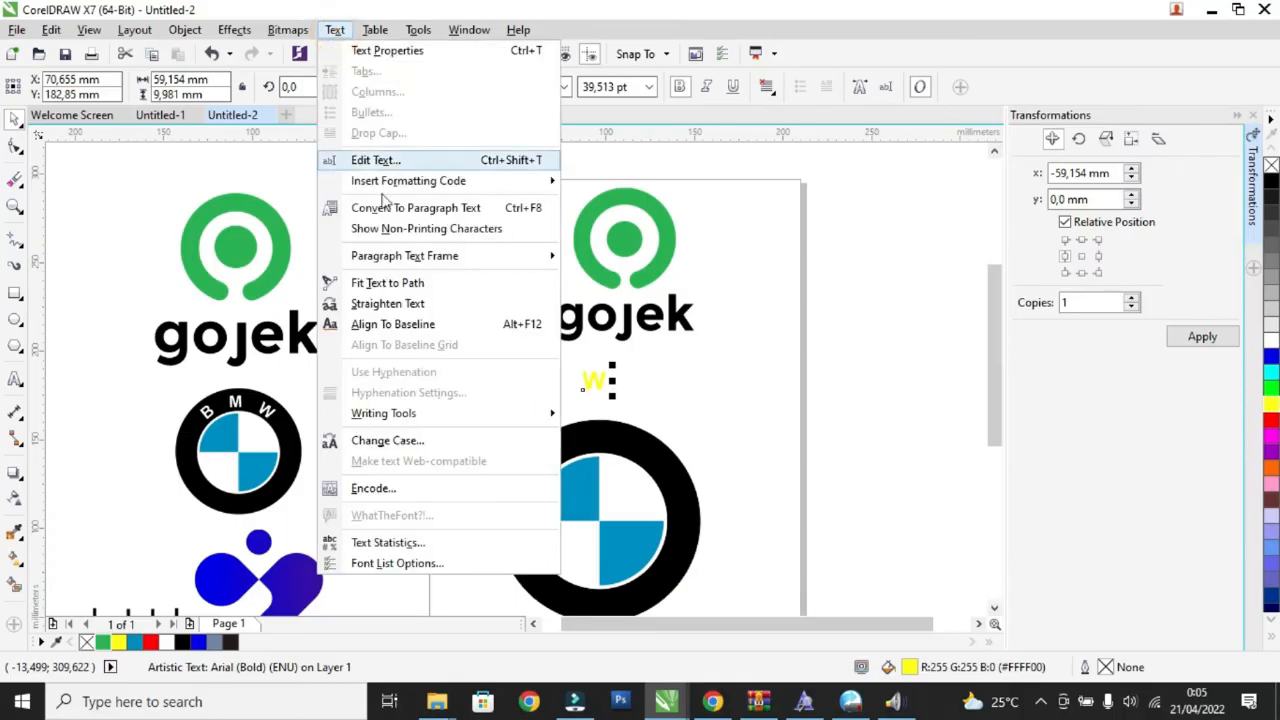
click(386, 283)
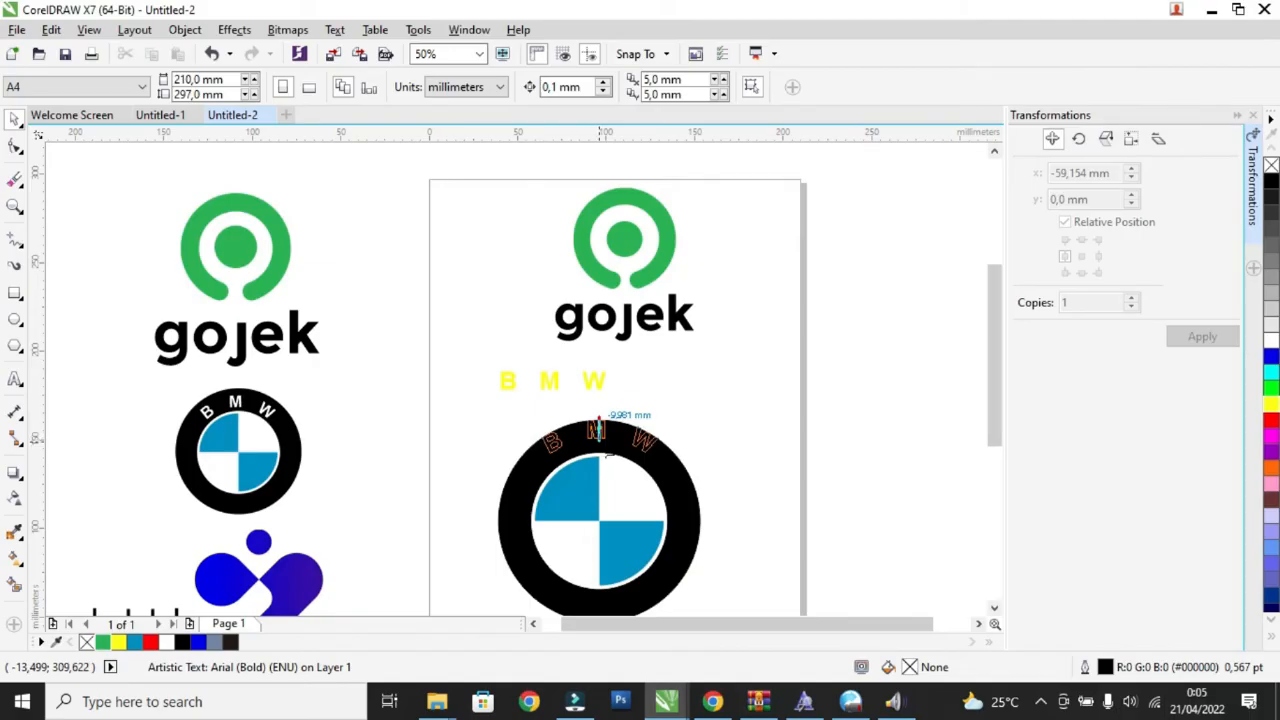
click(597, 430)
scroll(618, 470, up, 2)
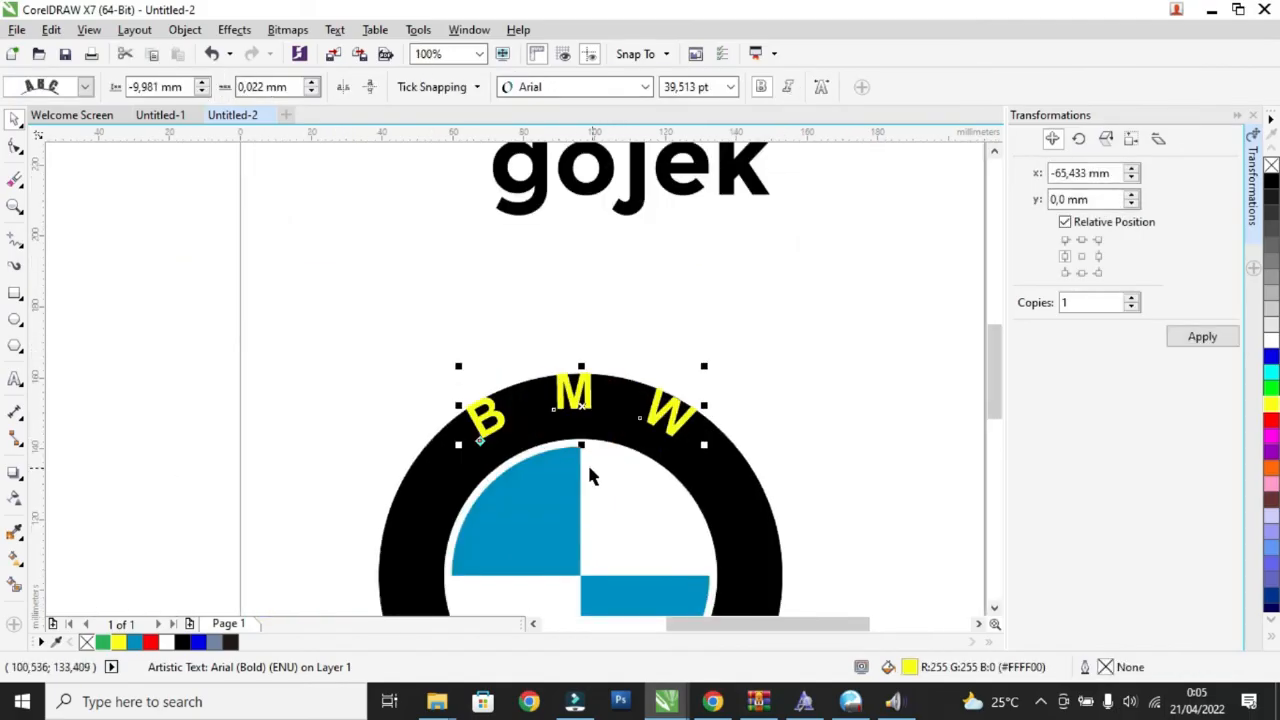
scroll(583, 448, up, 2)
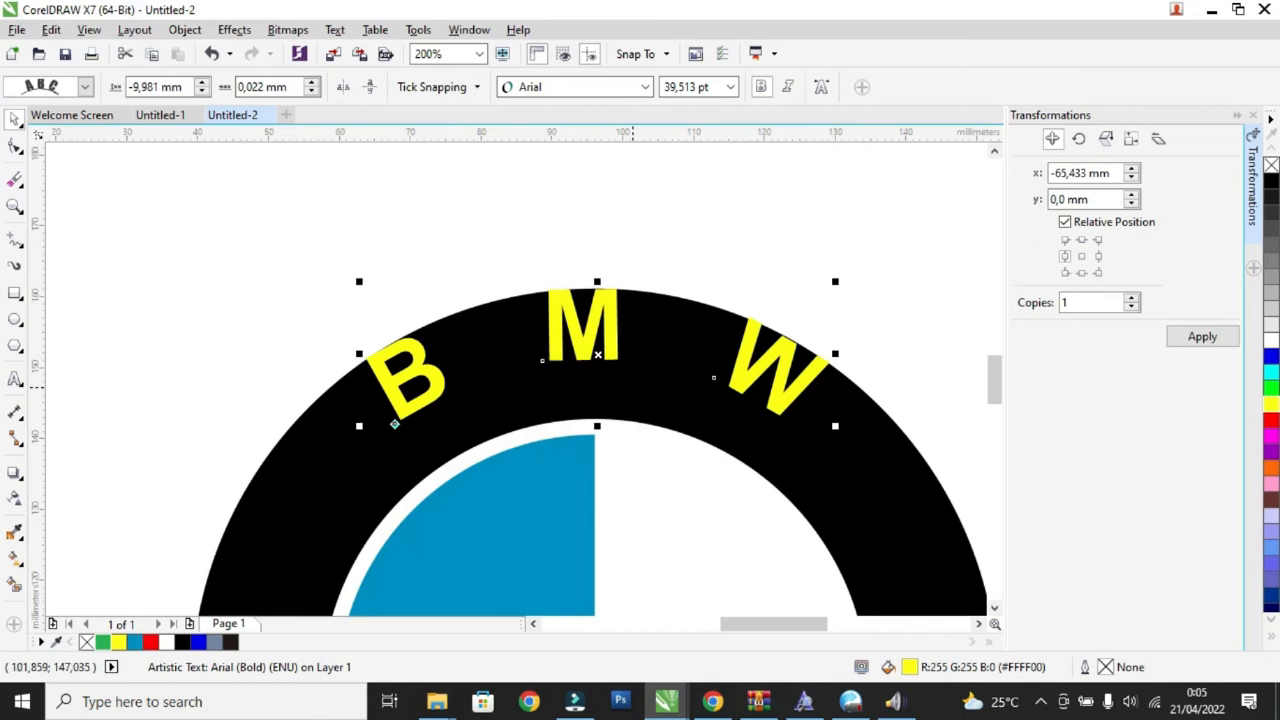
drag(608, 325, 608, 355)
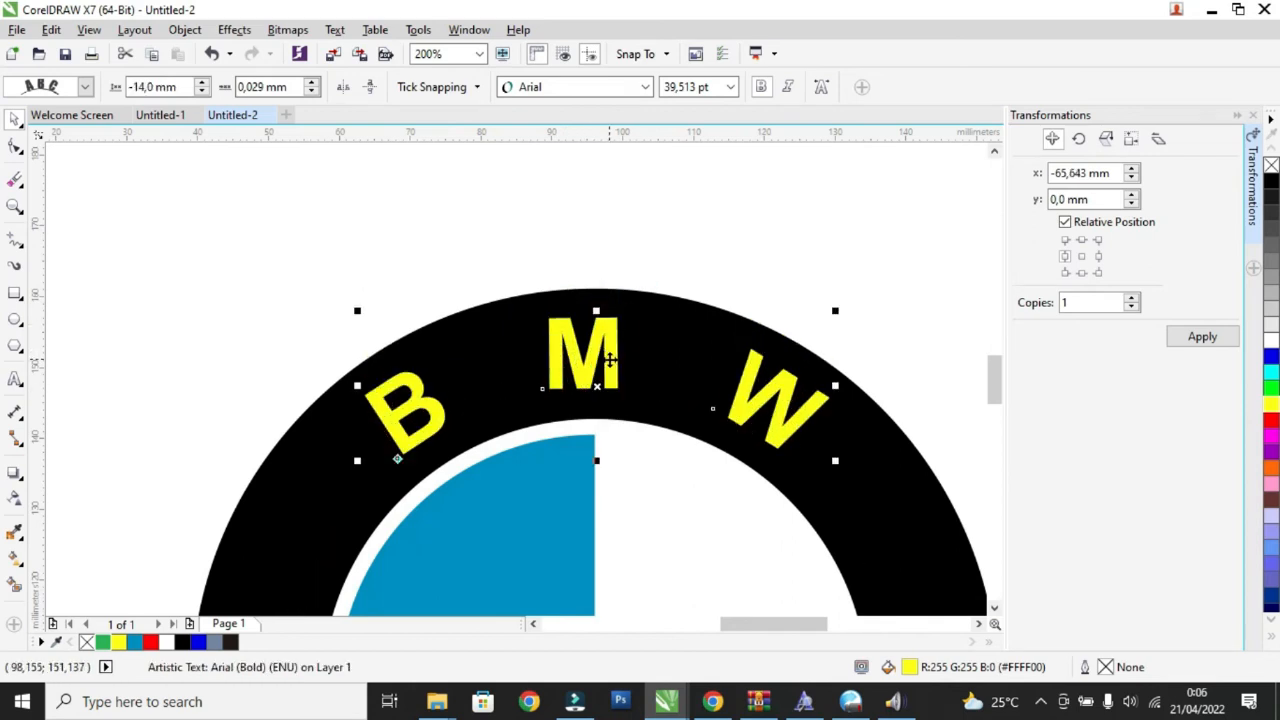
- Fill the curved BMW text with white
click(610, 358)
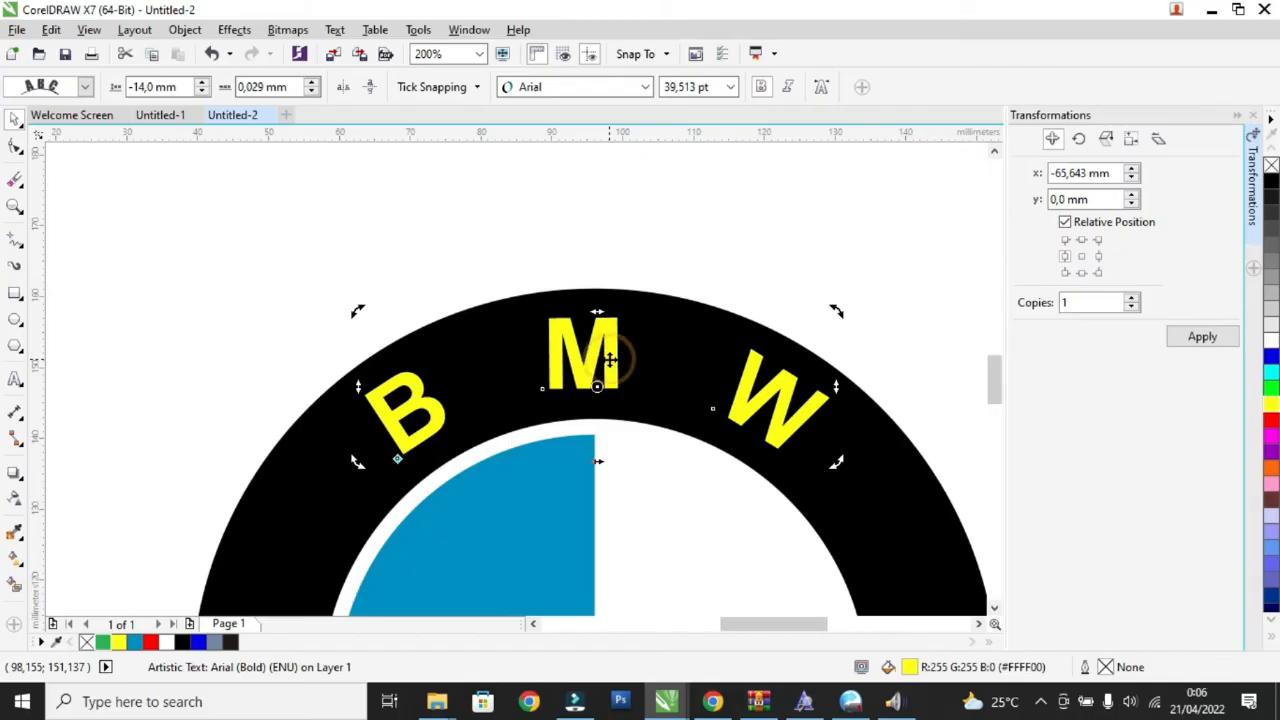
click(1270, 341)
scroll(761, 311, down, 2)
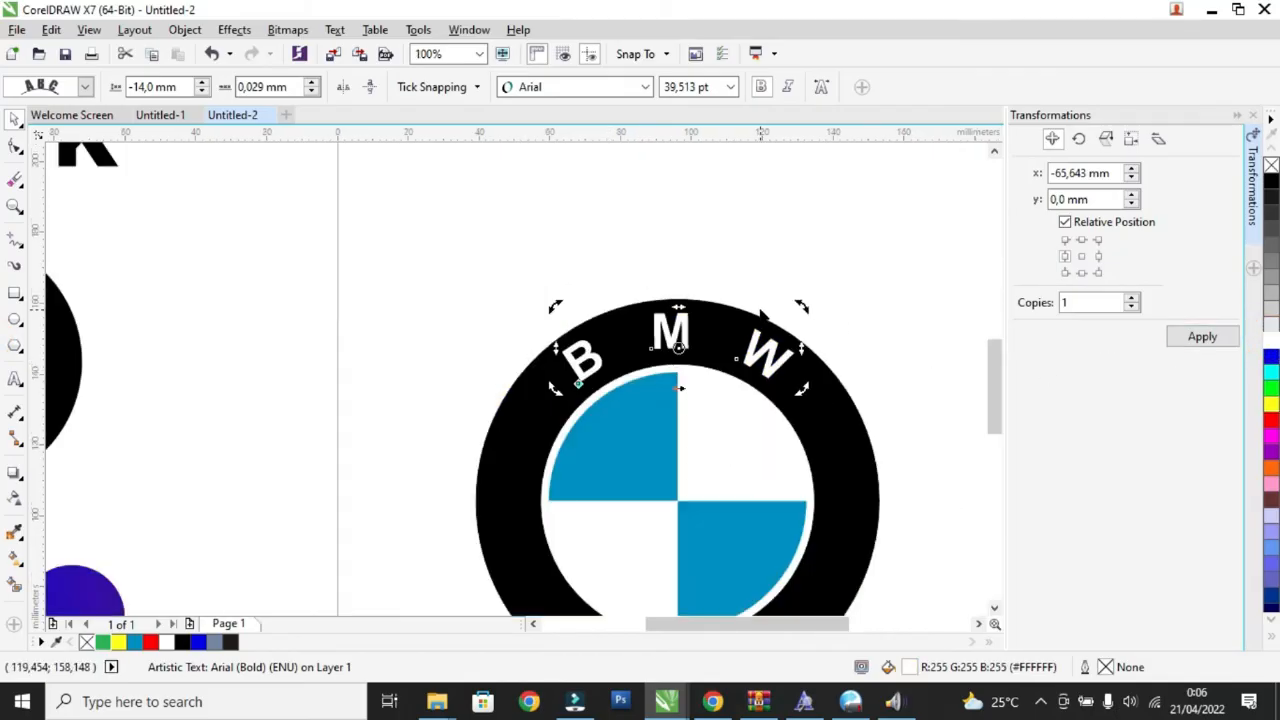
click(900, 360)
- Group the four BMW emblem objects and shrink the group to about 85 mm wide, placed directly below the gojek logo
scroll(900, 360, down, 1)
drag(598, 305, 900, 586)
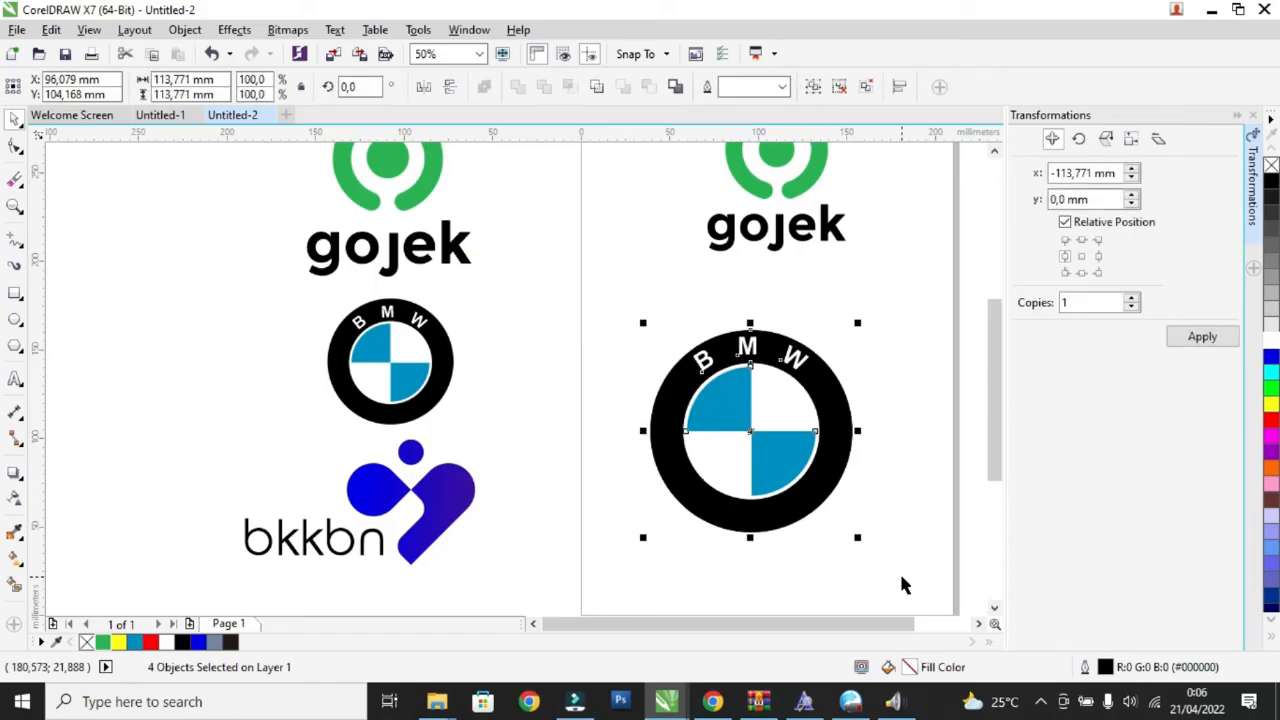
key(ctrl+g)
drag(858, 324, 812, 379)
drag(764, 448, 828, 345)
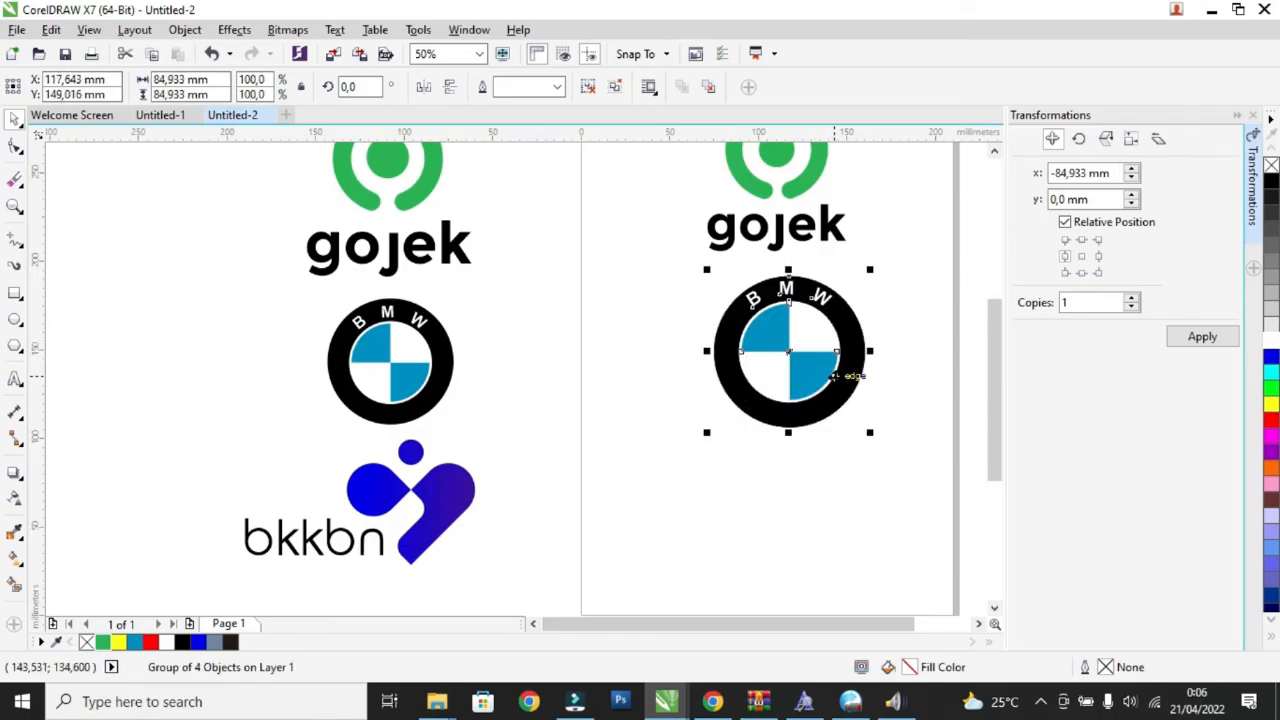
click(675, 498)
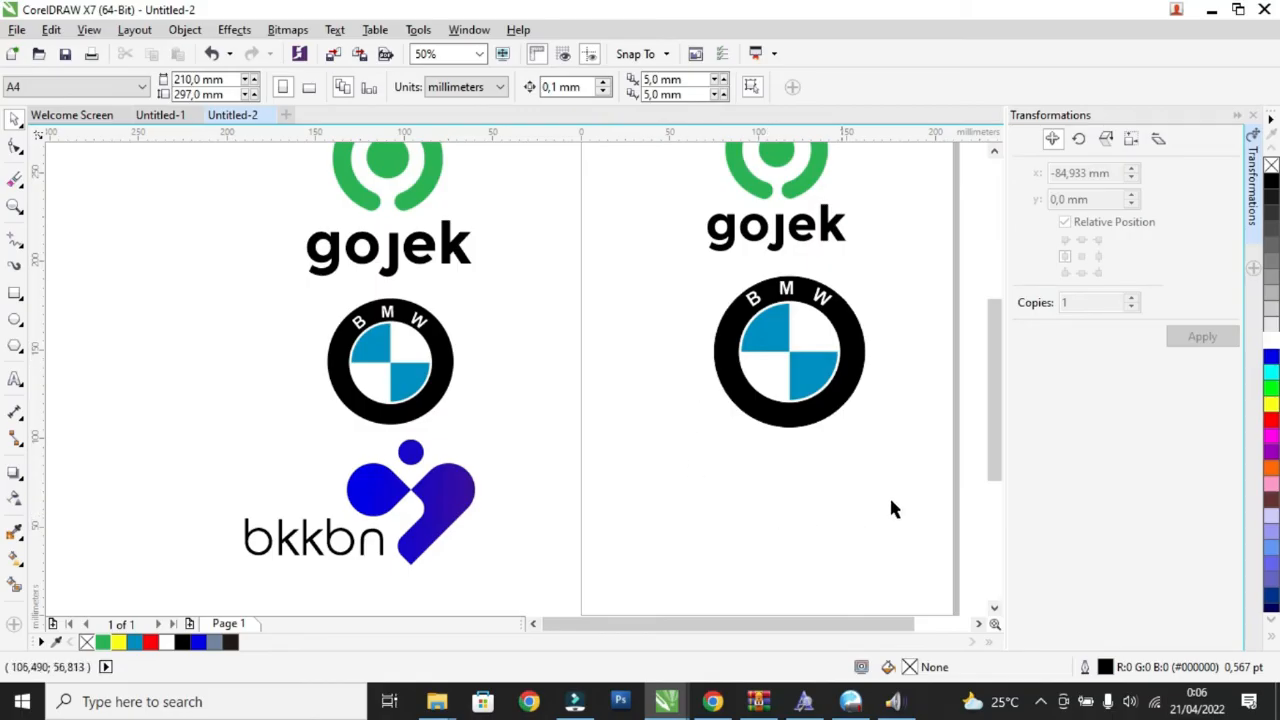
- Draw a square about 34.4 mm wide in the empty area of the page below the BMW emblem
drag(873, 624, 903, 629)
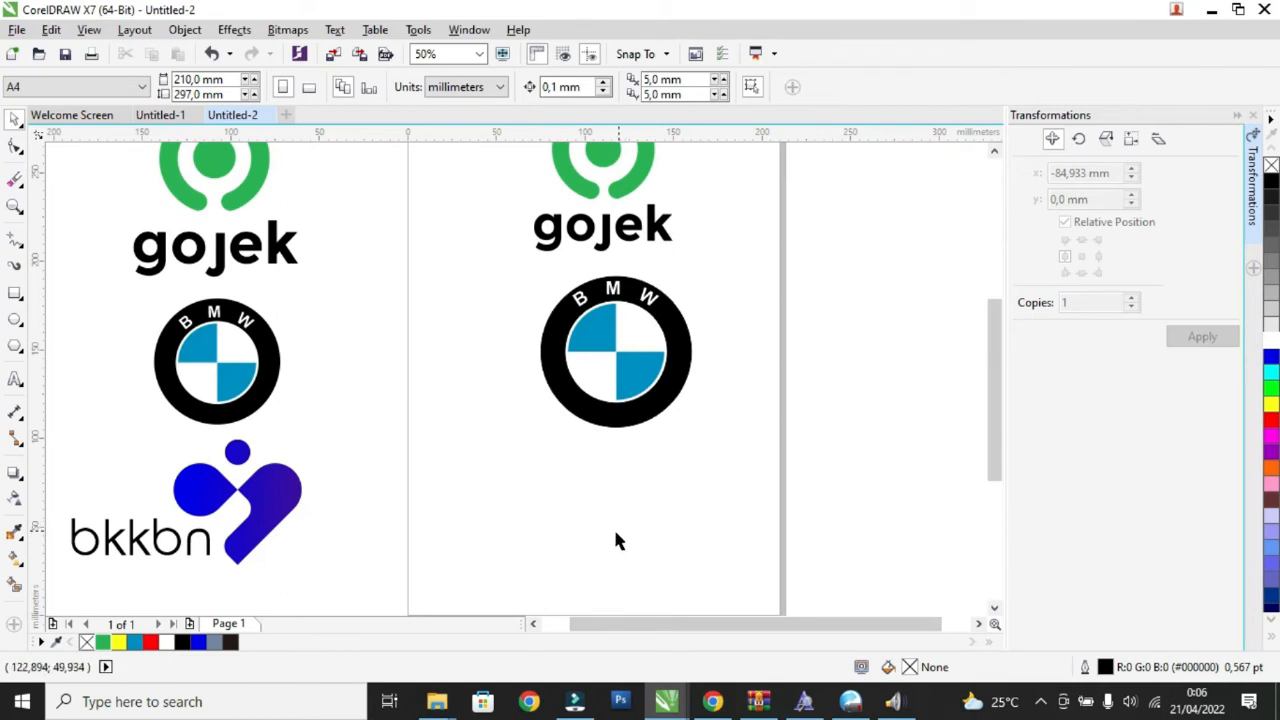
drag(990, 444, 990, 462)
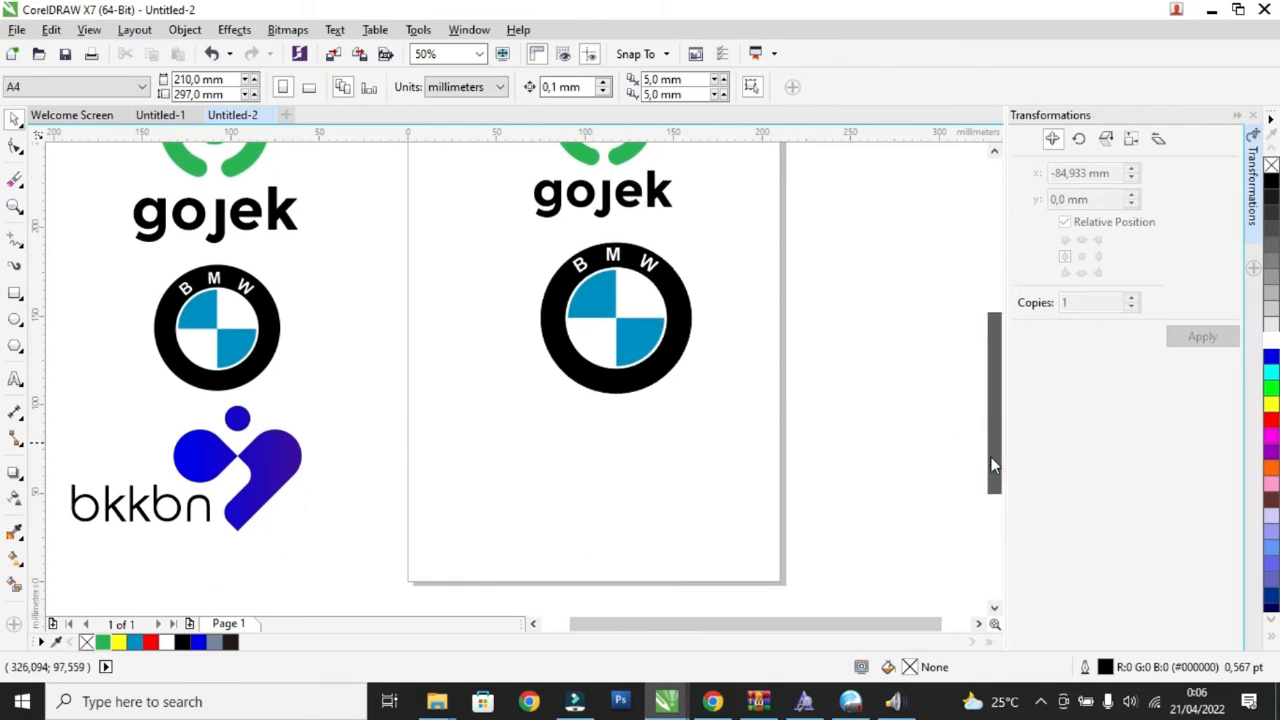
click(15, 293)
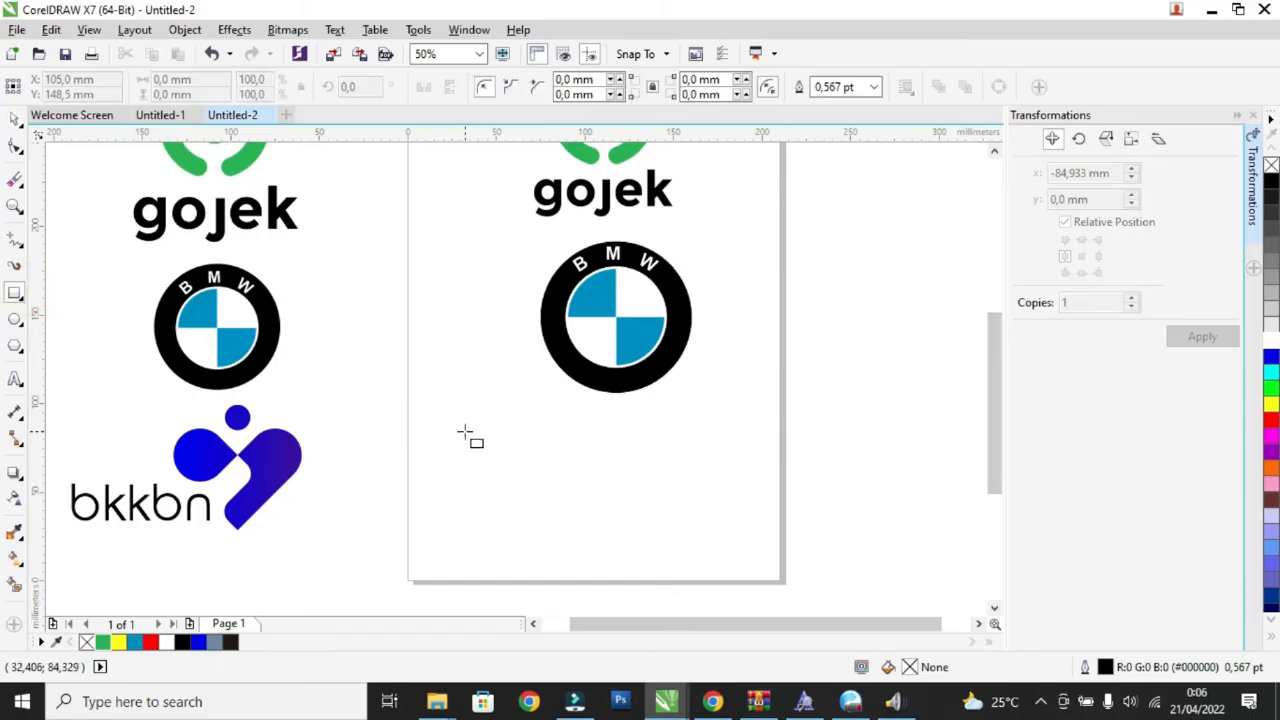
drag(480, 449, 542, 508)
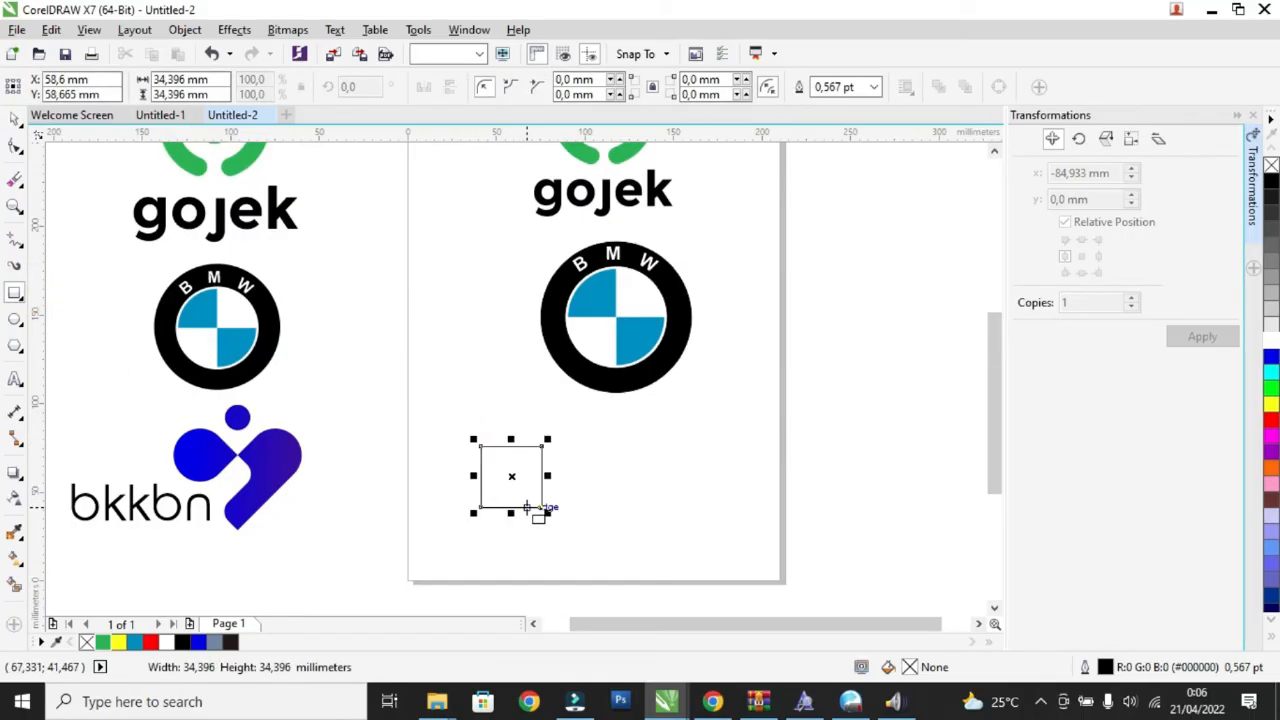
click(15, 119)
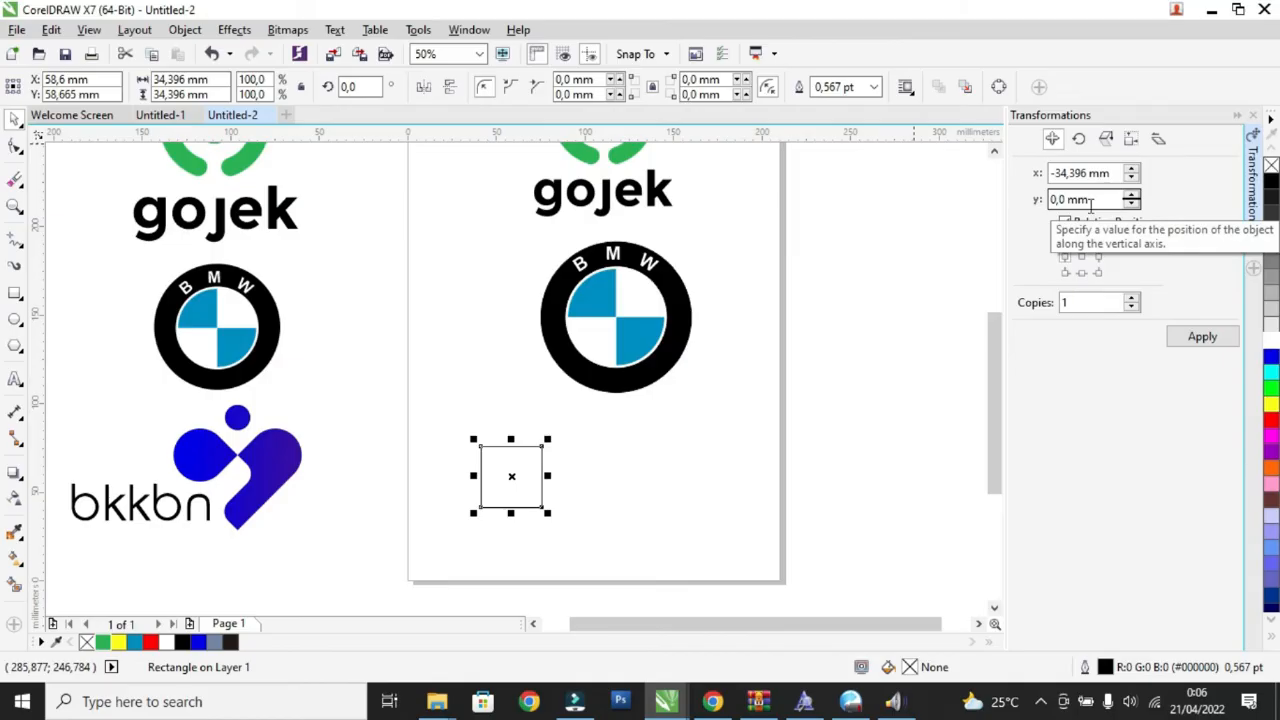
- Redisplay the Transformations docker and move the square slightly up and to the right on the page
click(1253, 117)
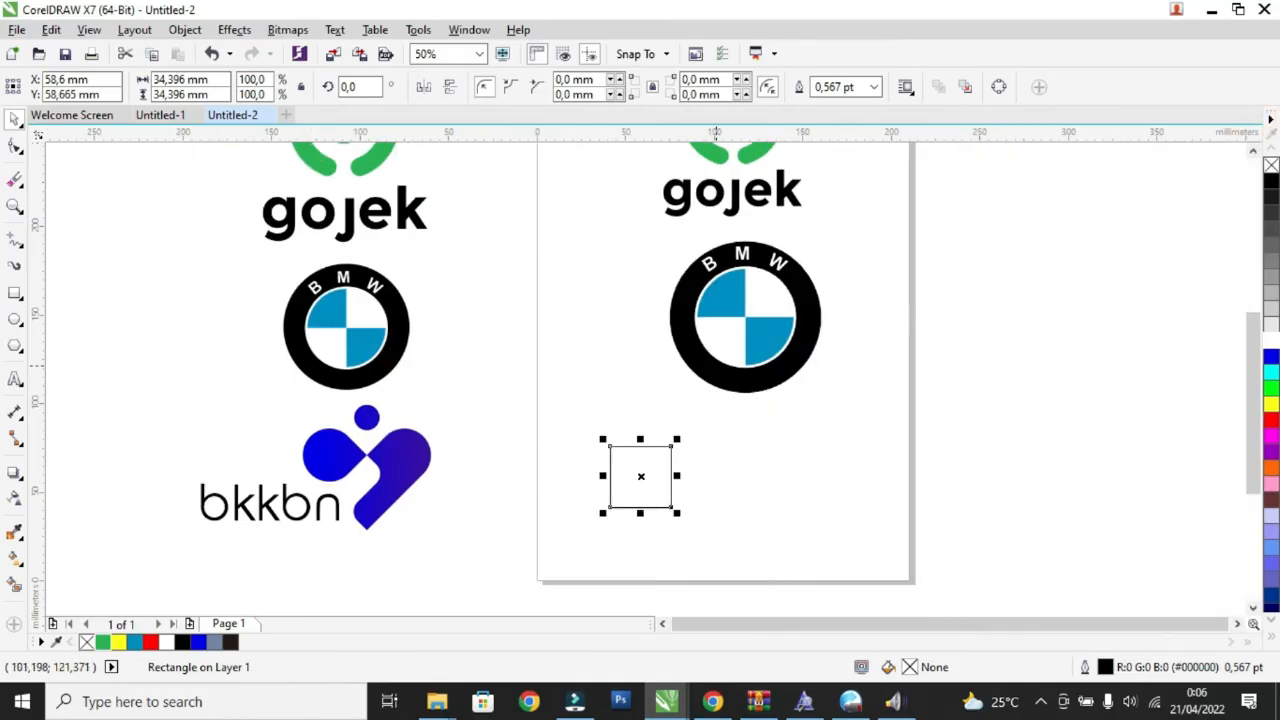
key(alt+F7)
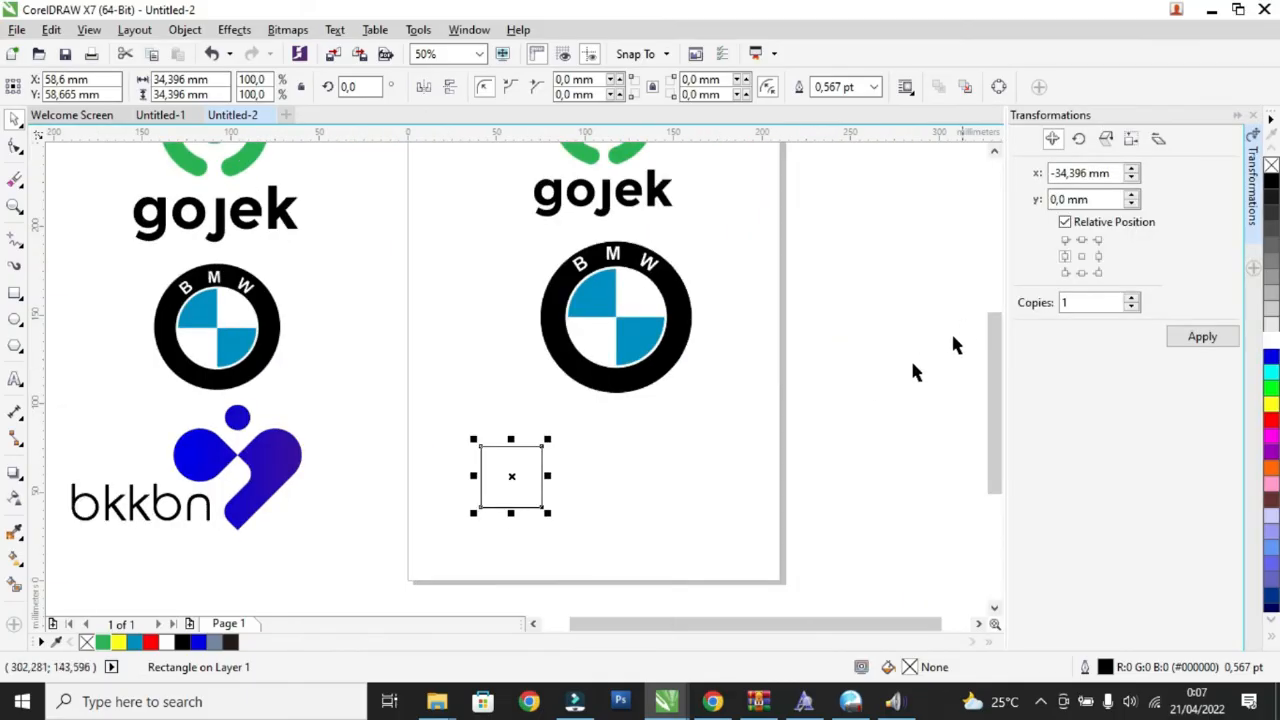
drag(531, 463, 539, 446)
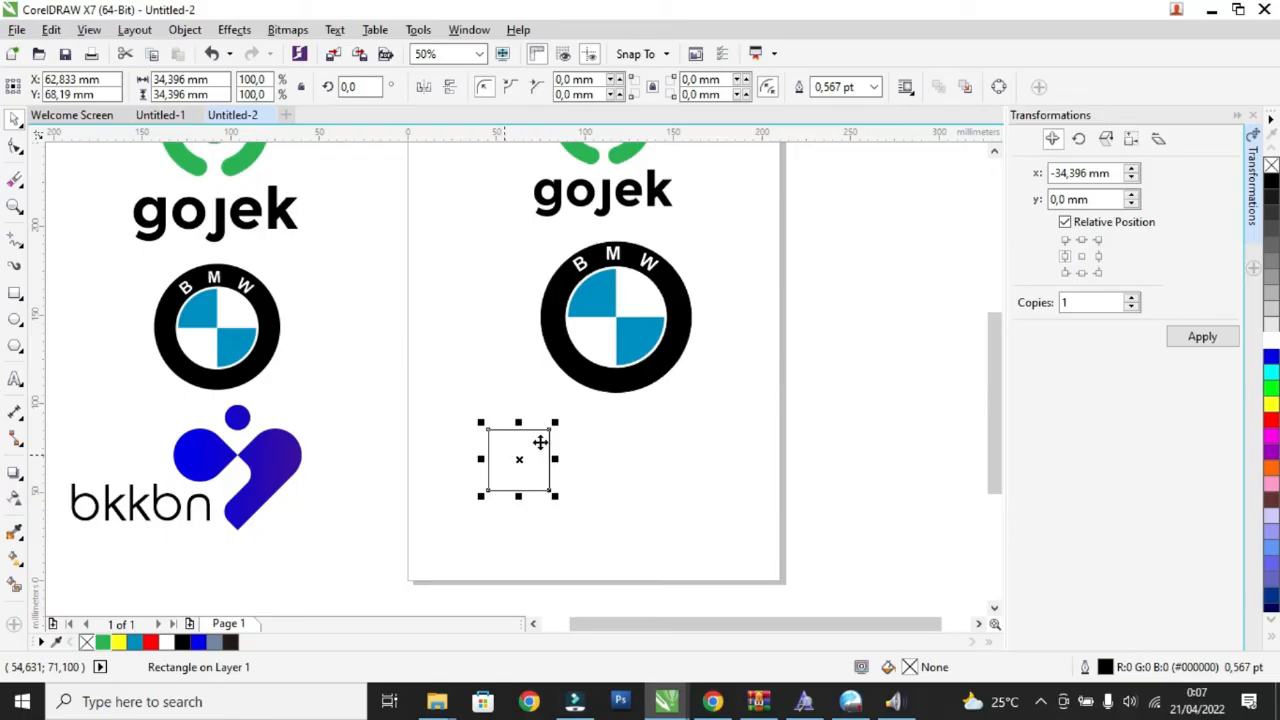
- Duplicate the square edge to edge by 34.396 mm, one copy each rightward, downward and leftward in sequence, forming a two-by-two grid
click(1081, 257)
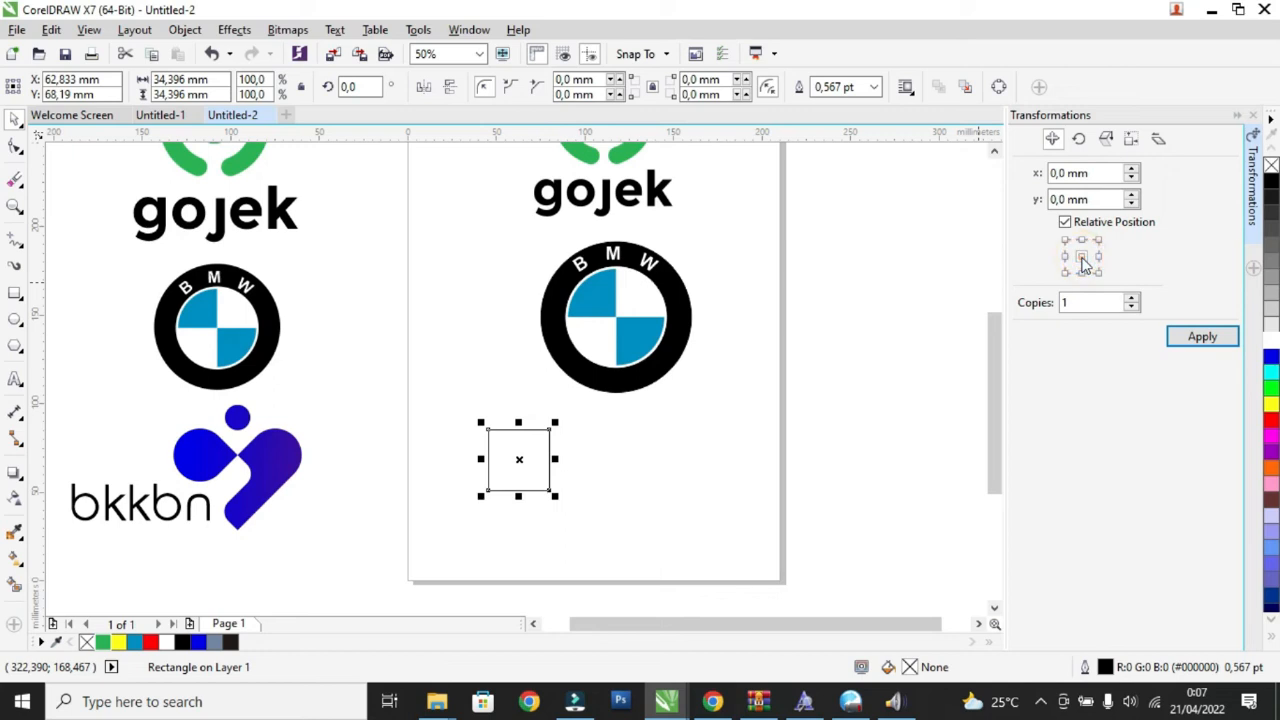
click(1098, 257)
click(1202, 337)
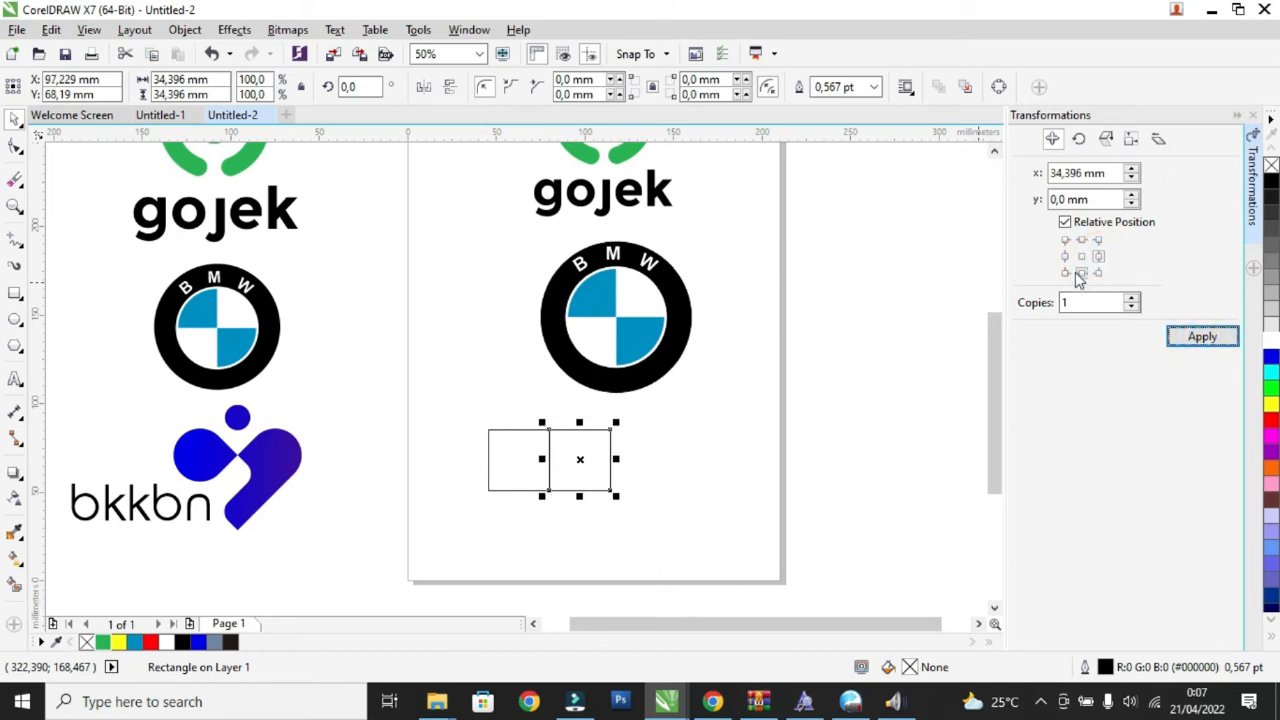
click(1081, 273)
click(1190, 336)
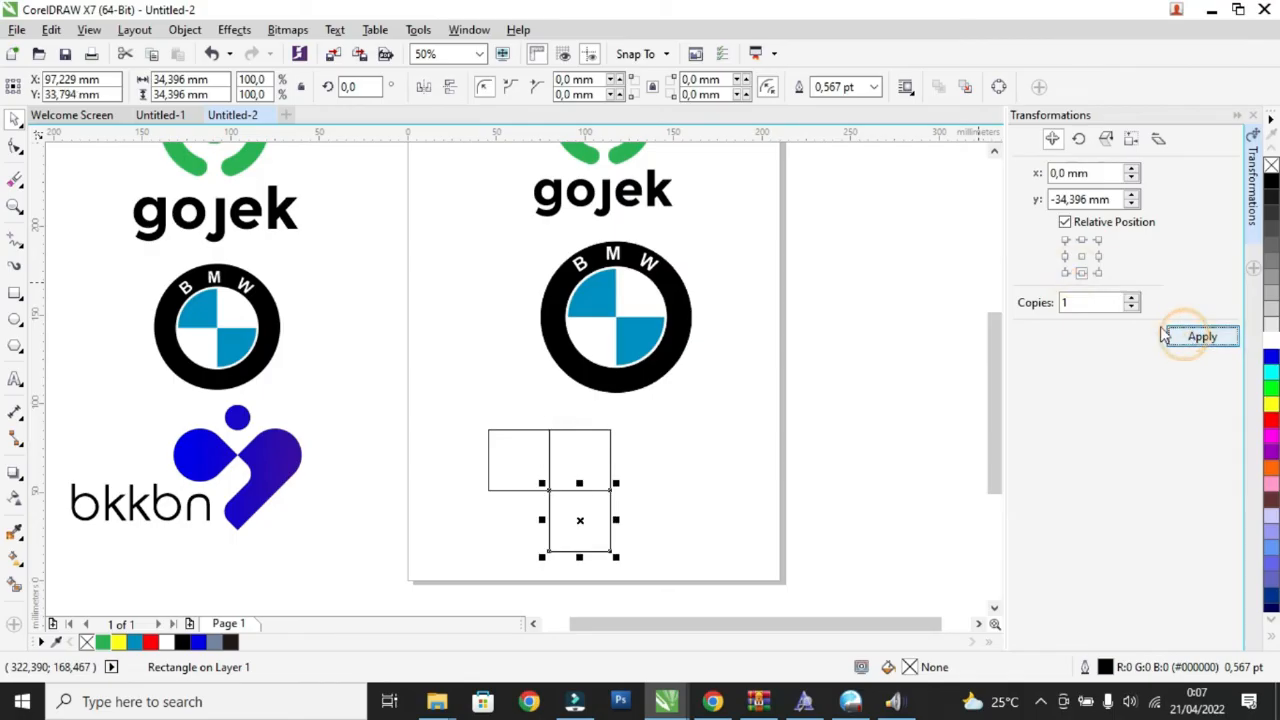
click(1065, 256)
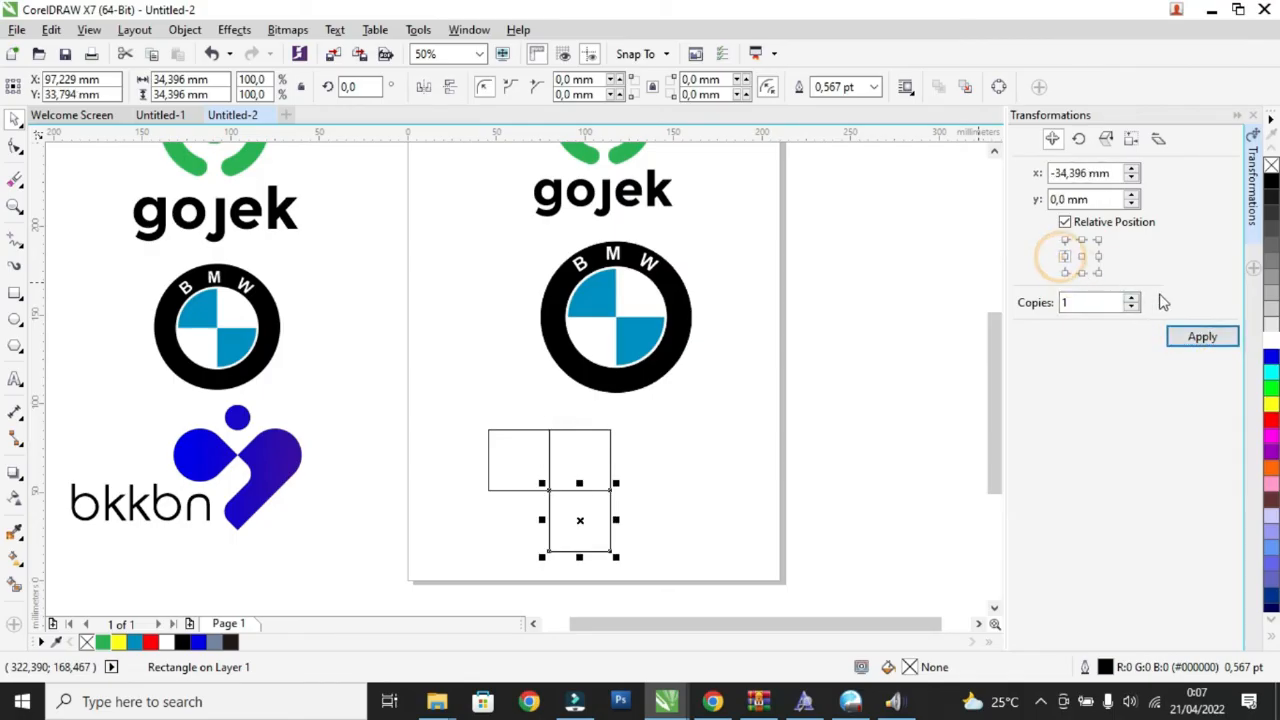
click(1200, 337)
- Halve the height of the grid's bottom-left square to 17.198 mm and duplicate it upward by 17.198 mm to fill the gap
scroll(554, 572, up, 2)
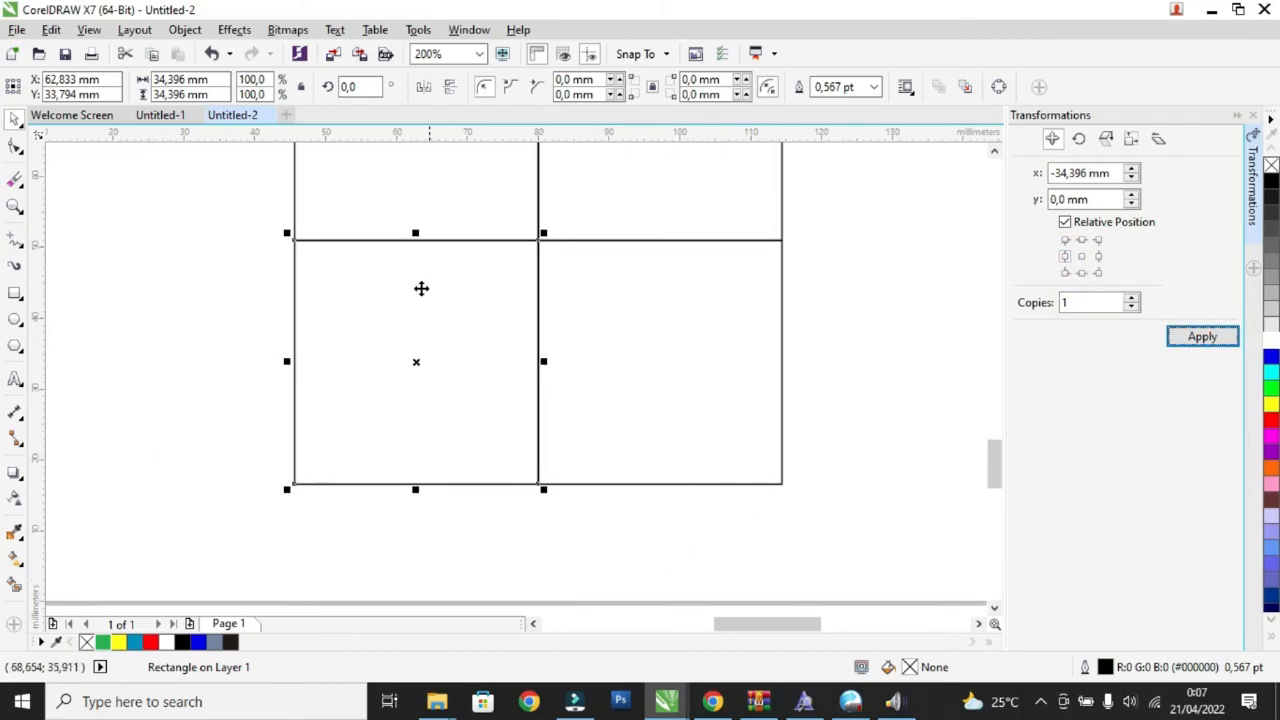
drag(415, 233, 419, 362)
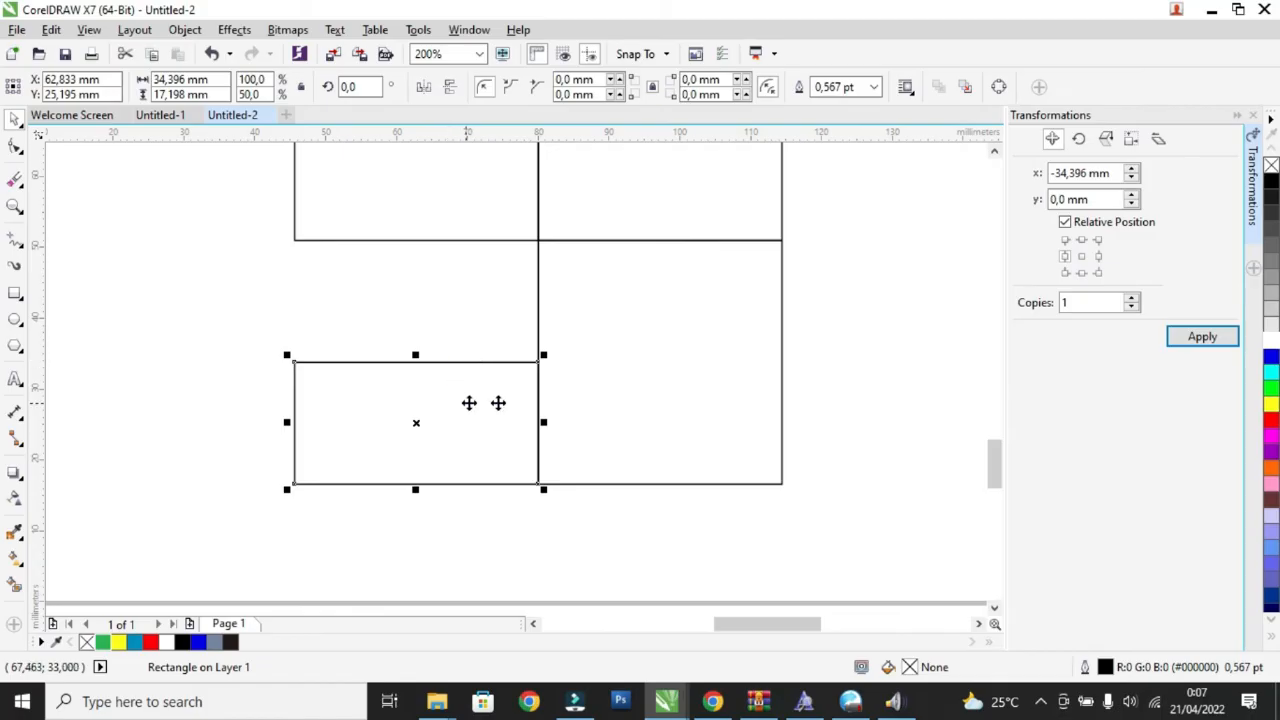
click(1082, 257)
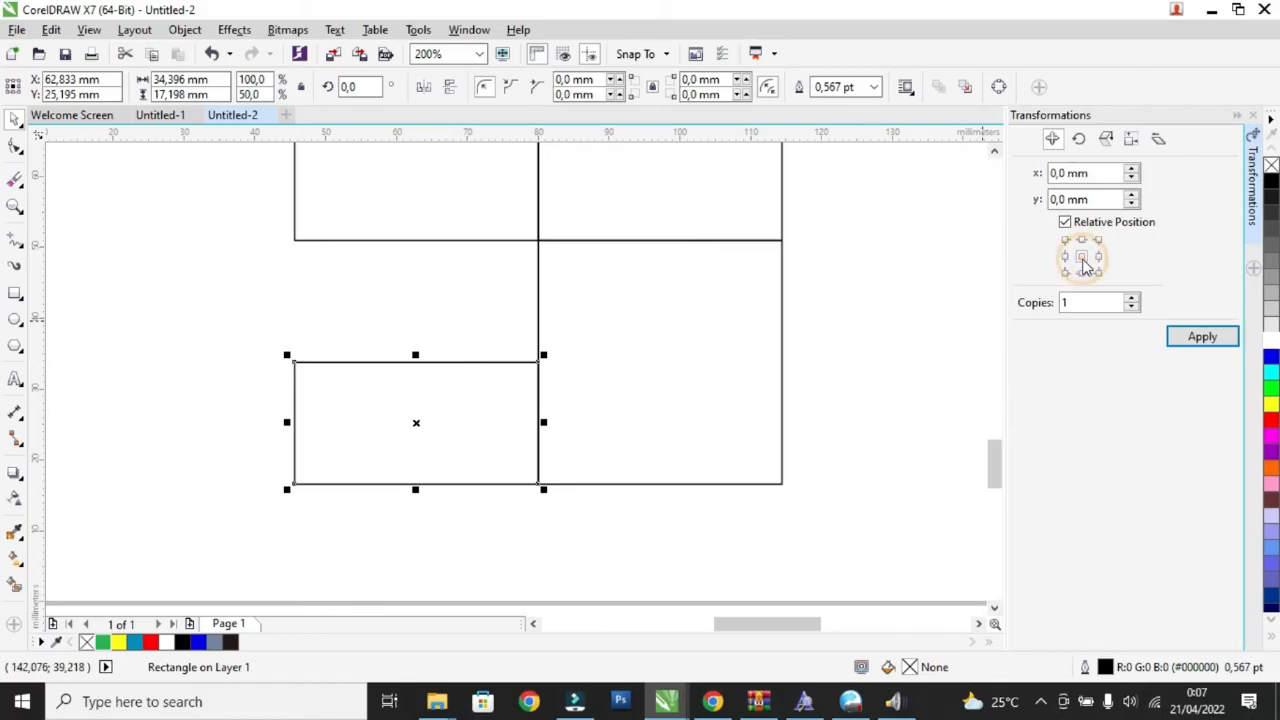
click(1081, 240)
click(1190, 337)
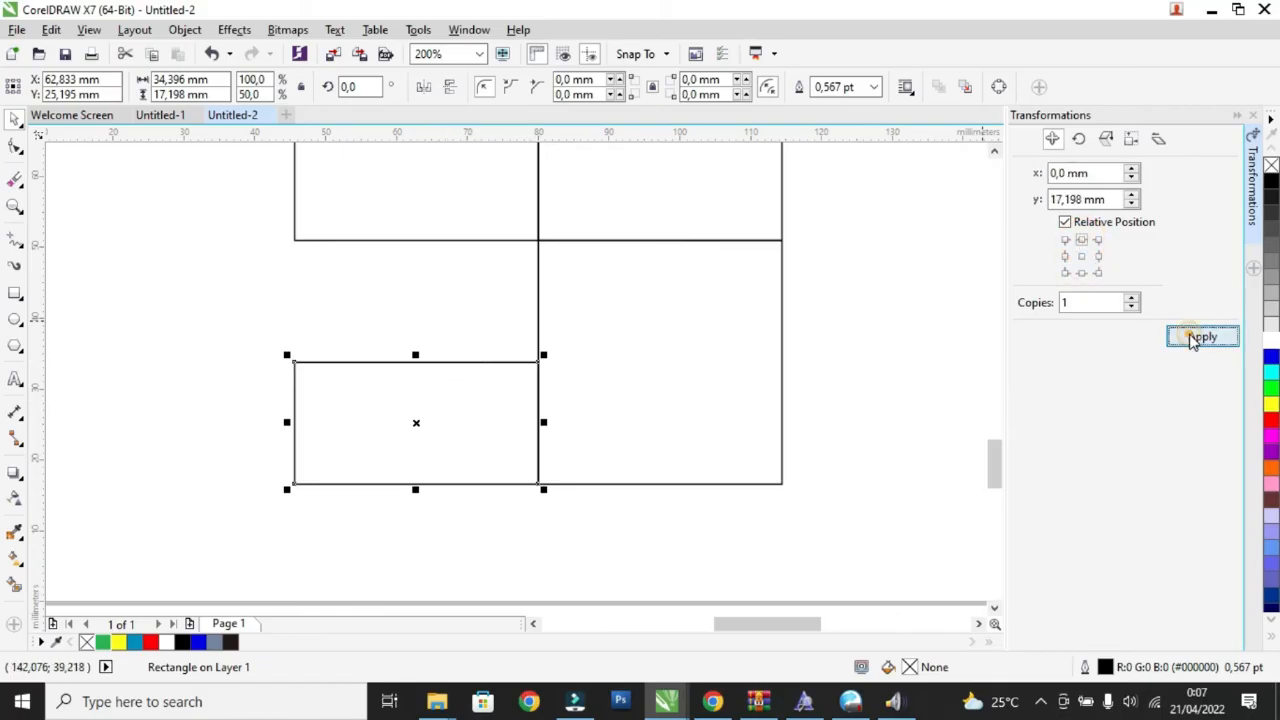
- Check the separate pieces of the grid by selecting the squares and the two half-height rectangles one at a time
click(460, 421)
click(457, 315)
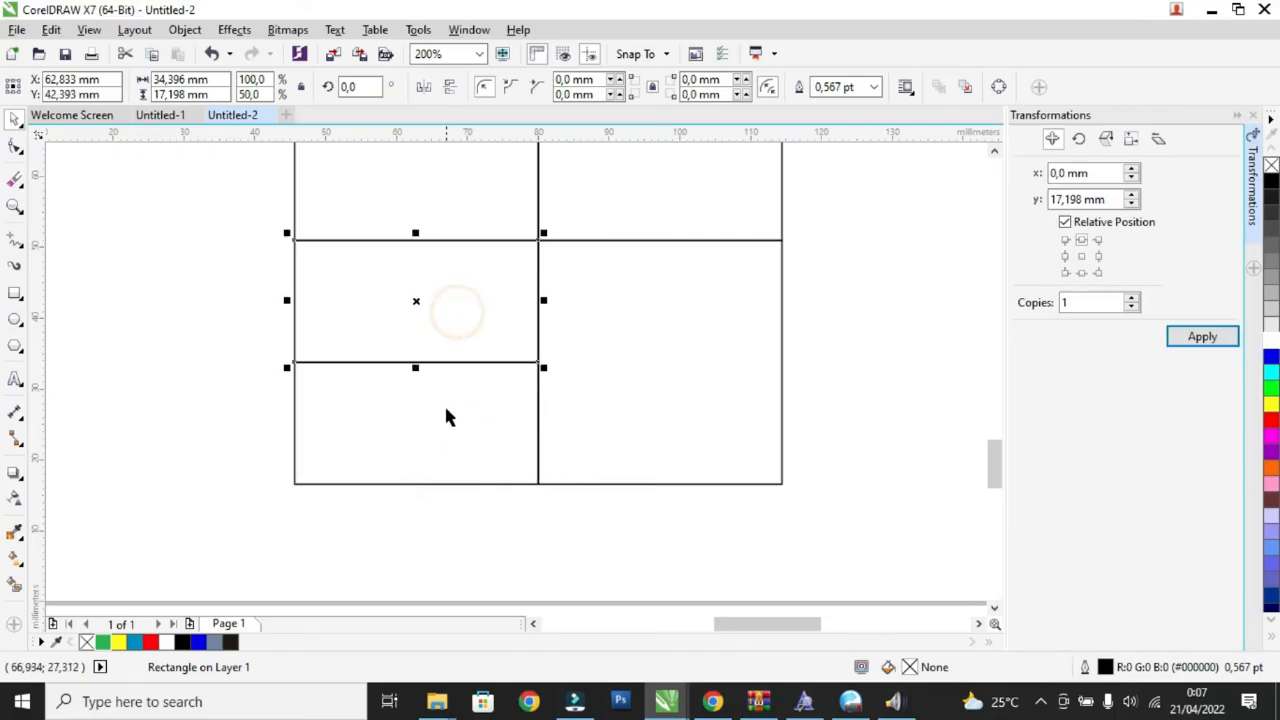
scroll(446, 328, down, 1)
click(467, 221)
click(580, 223)
click(563, 337)
click(450, 317)
click(452, 377)
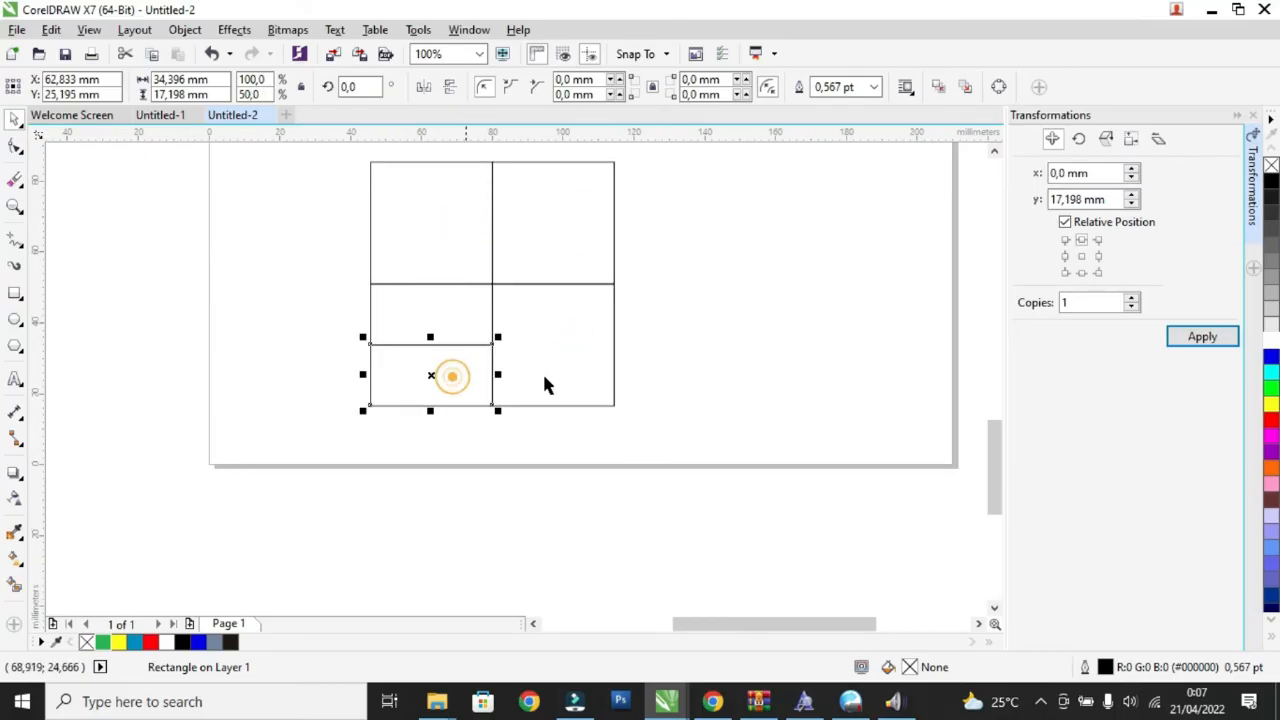
- Rotate all five grid rectangles together by 45 degrees into a diamond
scroll(545, 385, down, 1)
click(640, 429)
drag(652, 429, 447, 270)
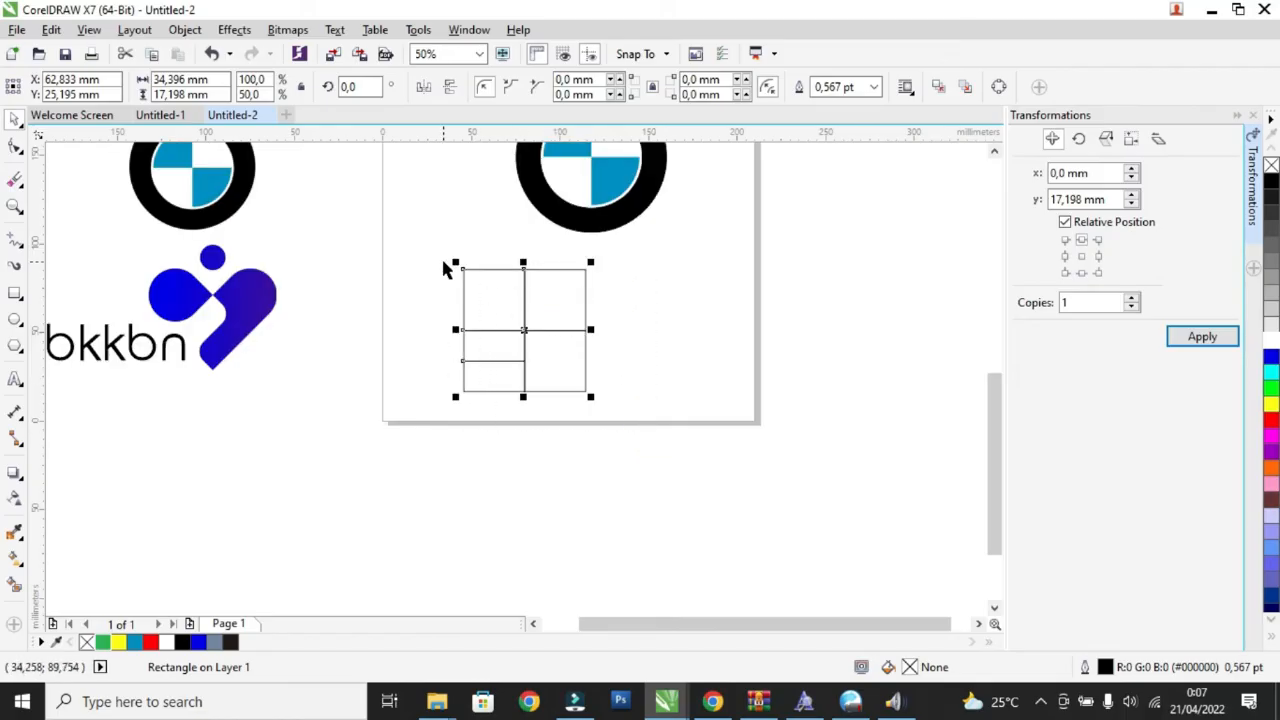
click(363, 87)
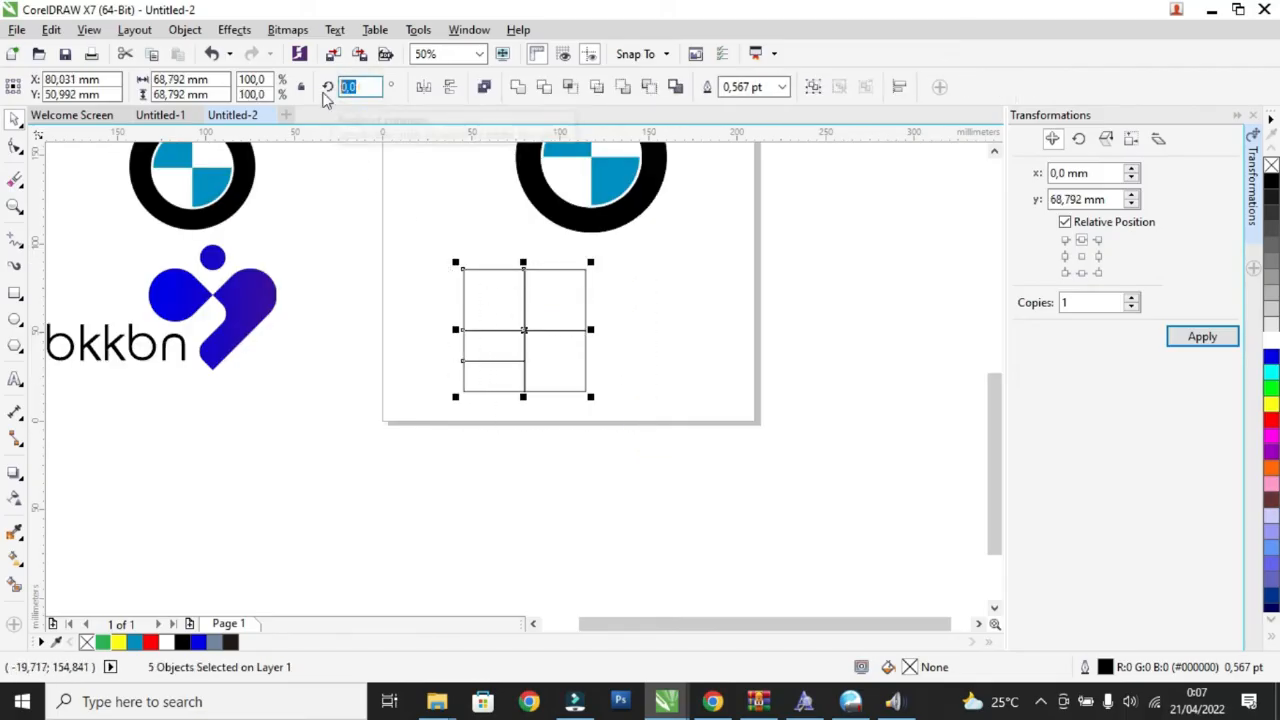
text(45)
key(Return)
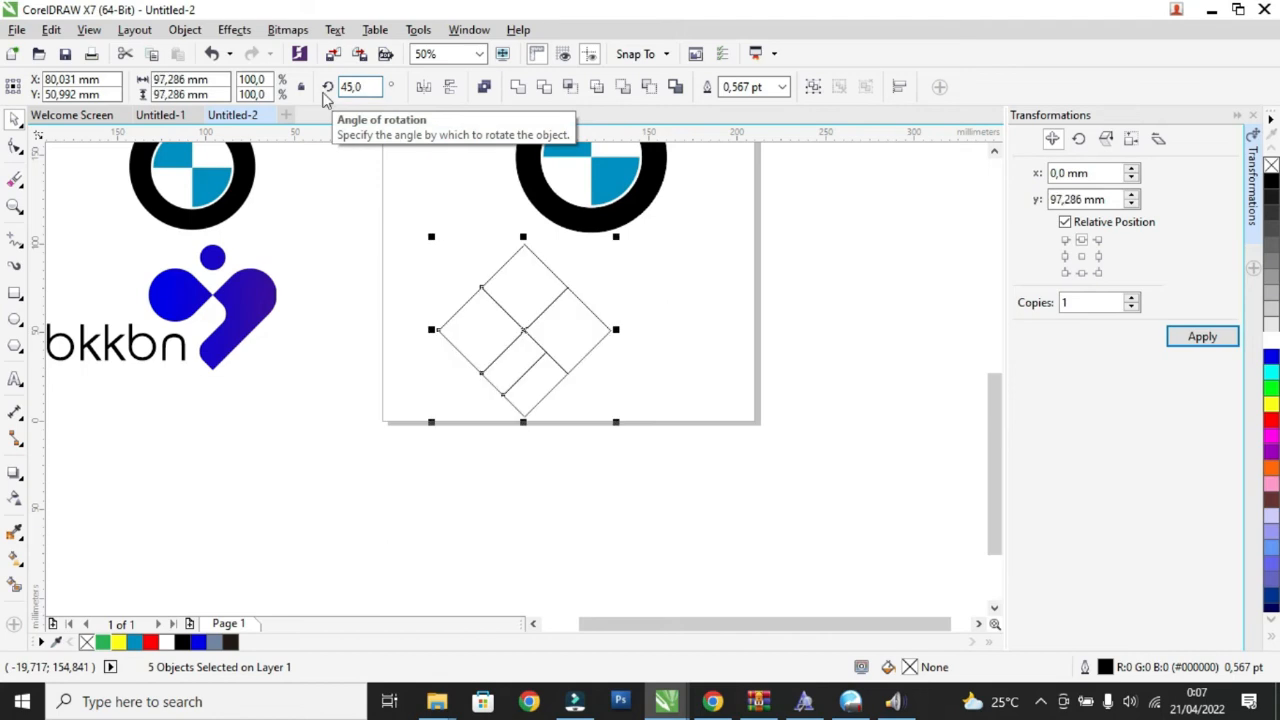
click(680, 287)
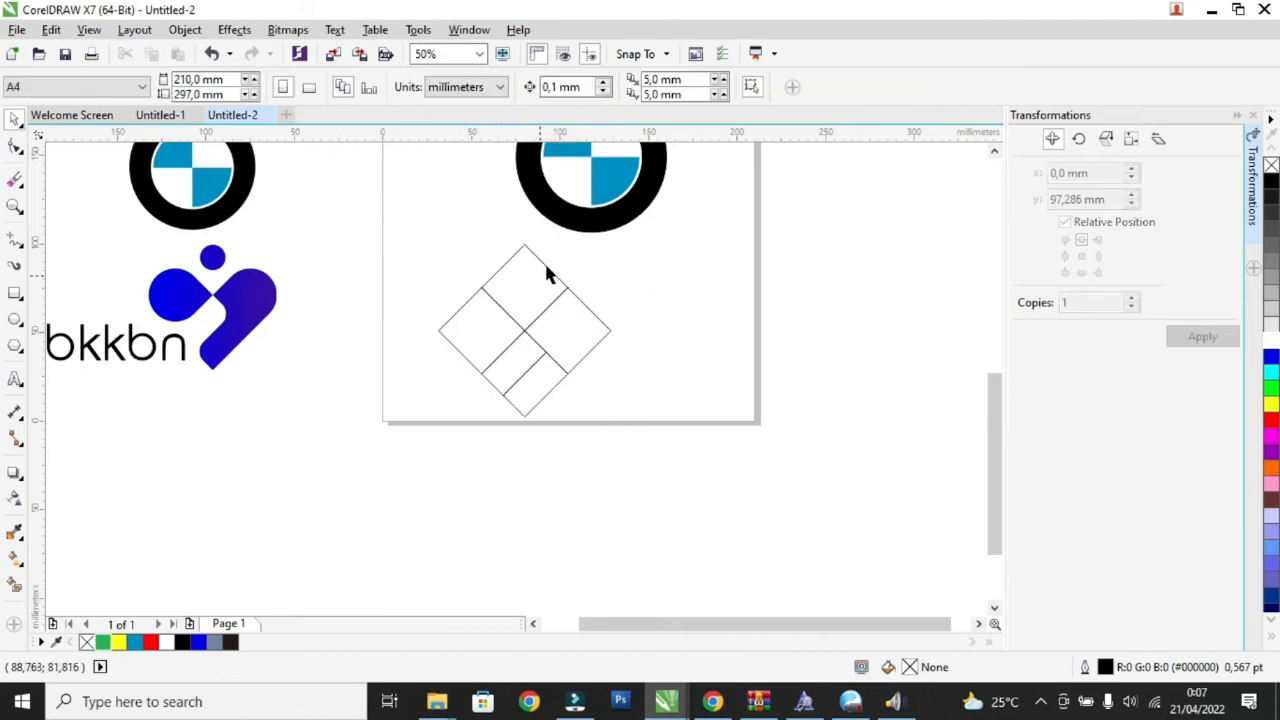
- Draw a circle about 20.6 mm in diameter inside the top square of the diamond grid
scroll(522, 287, up, 2)
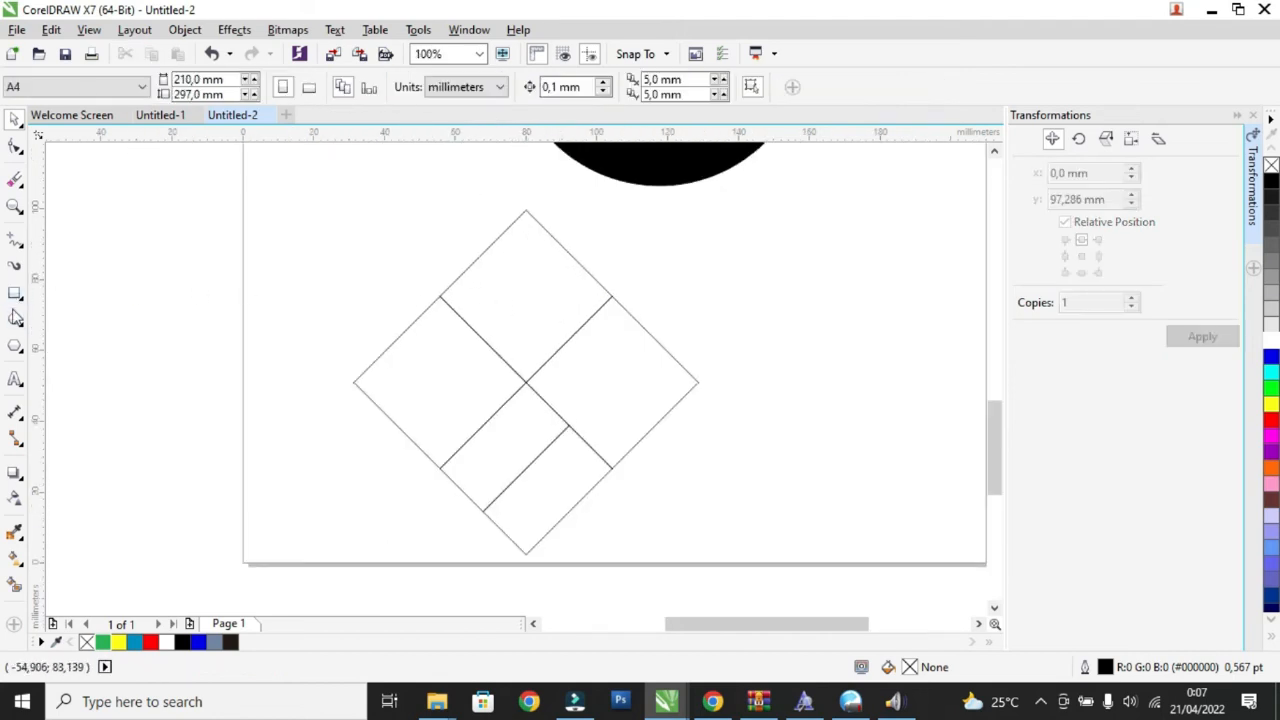
click(15, 317)
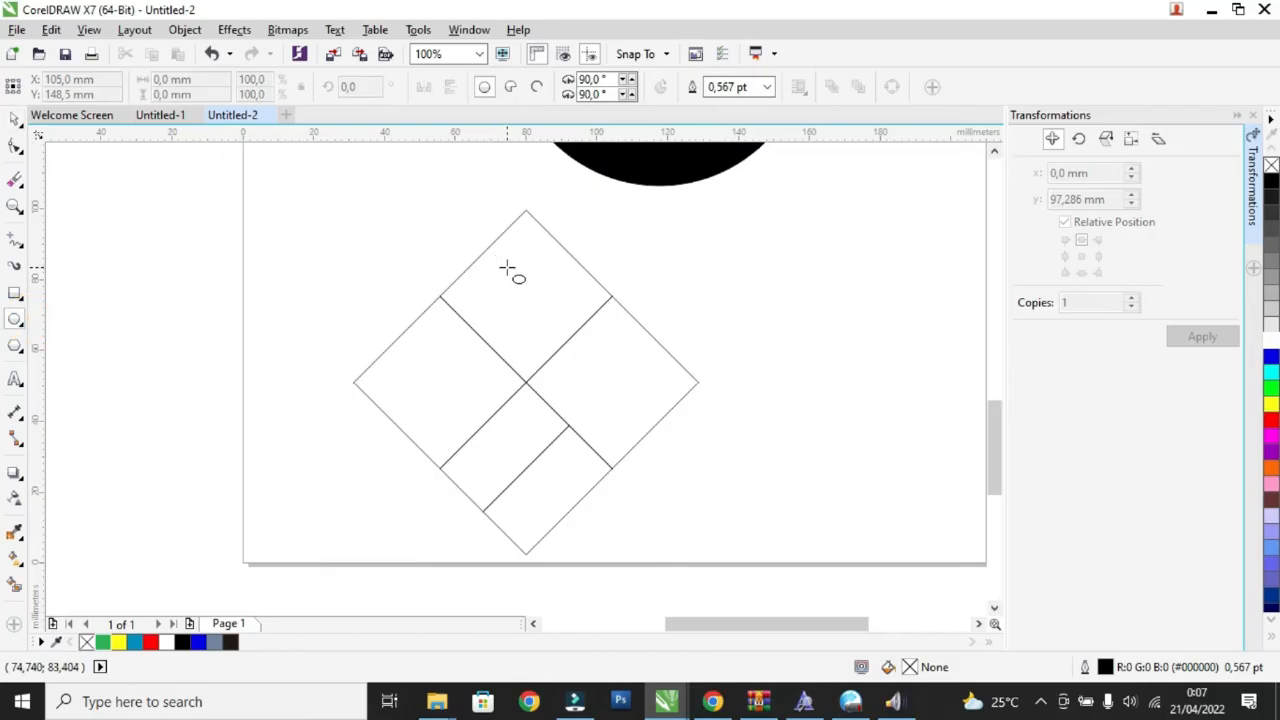
drag(504, 268, 566, 346)
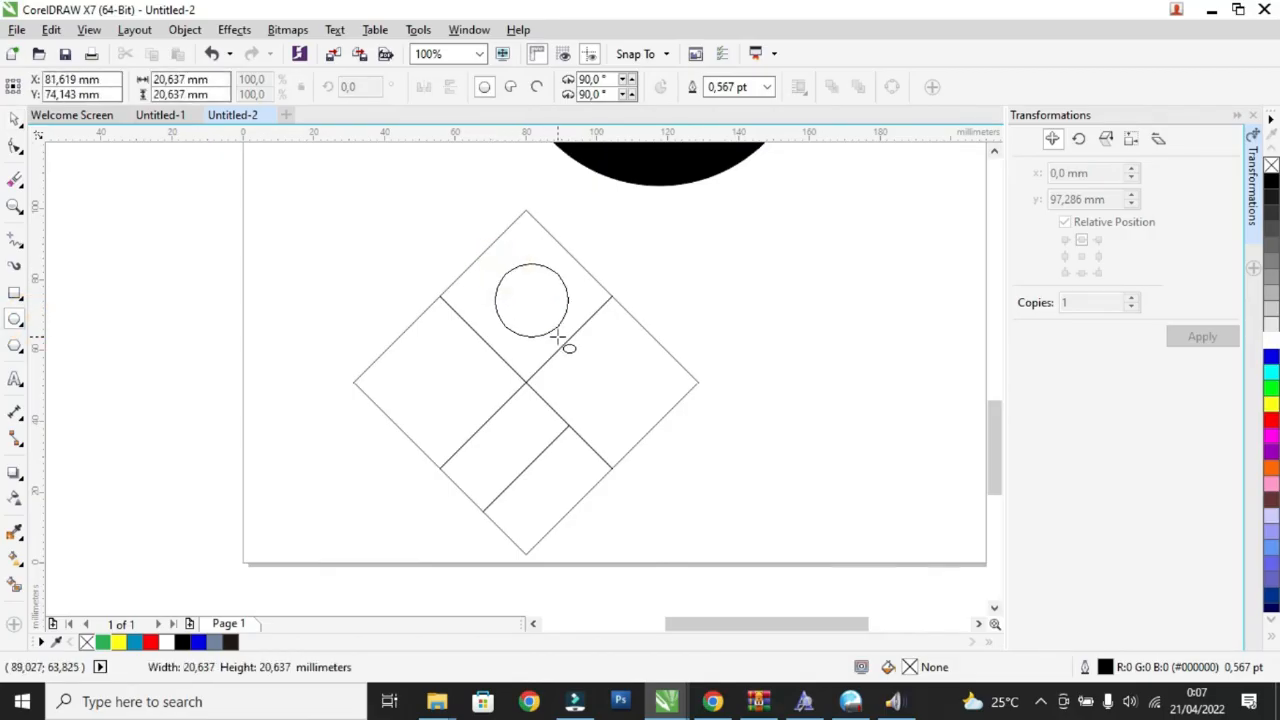
- Center the circle horizontally and vertically on the top square of the diamond grid
click(22, 130)
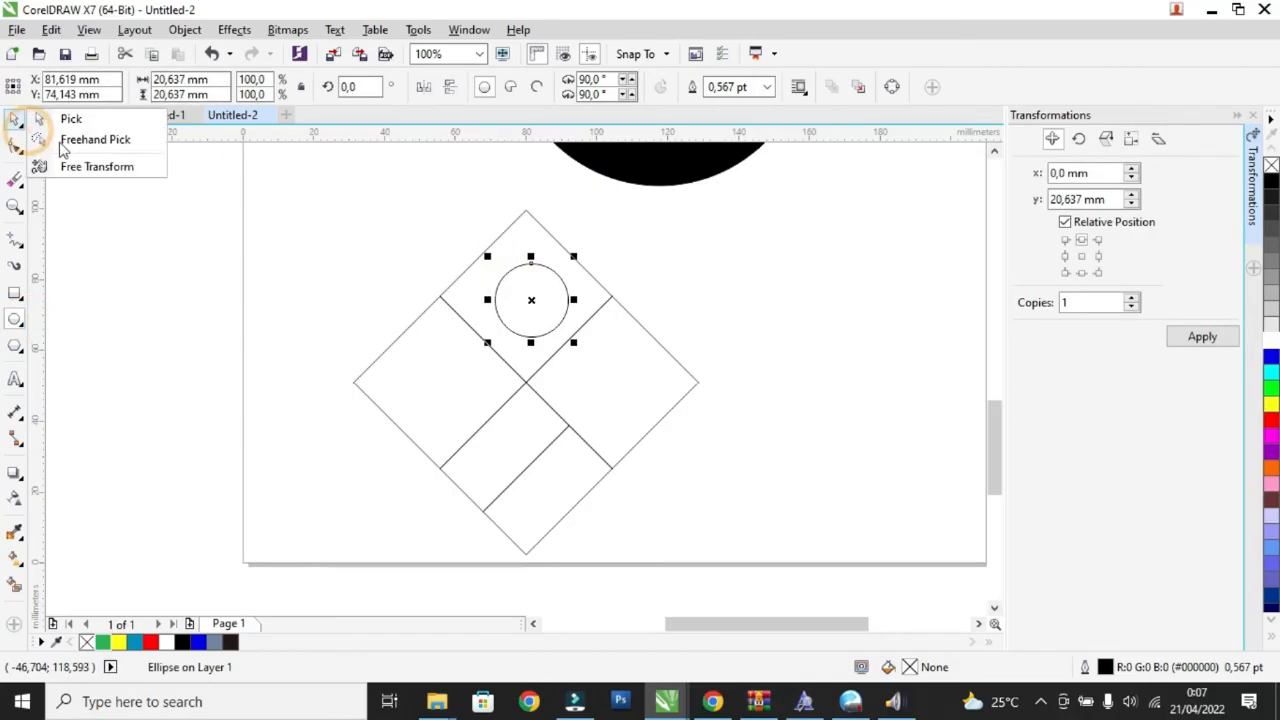
click(60, 117)
drag(403, 168, 645, 410)
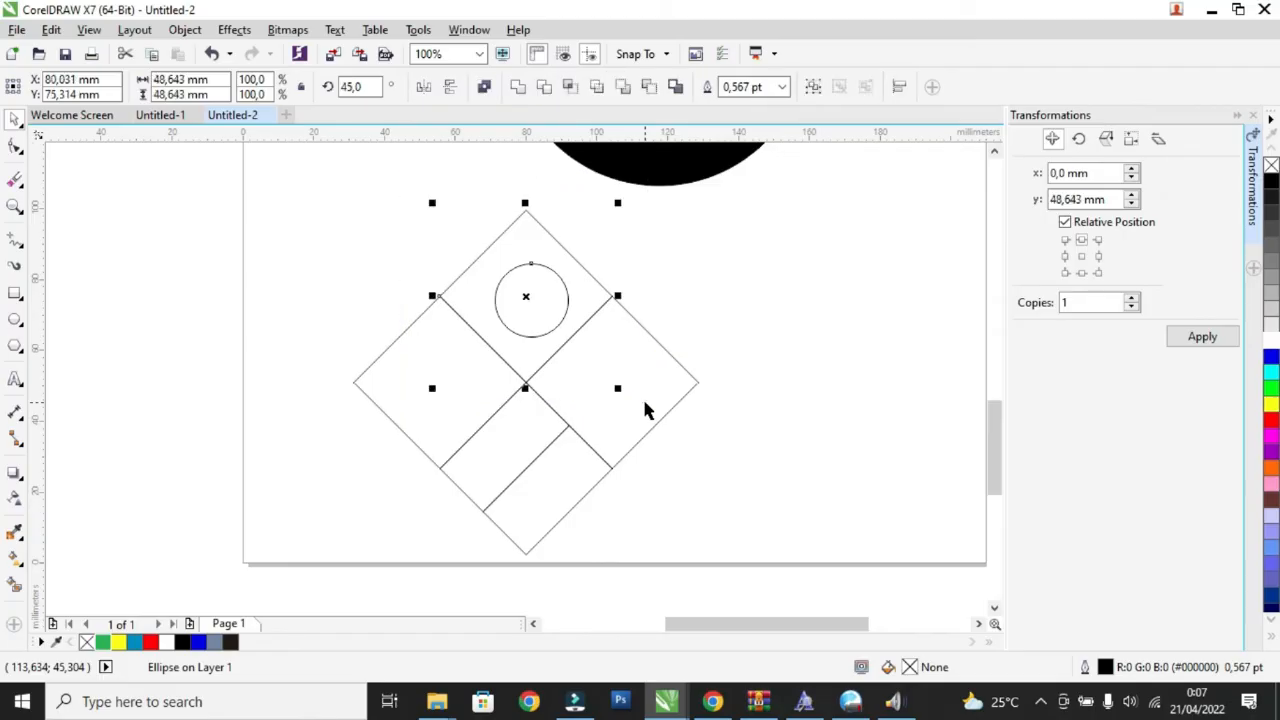
key(e)
key(c)
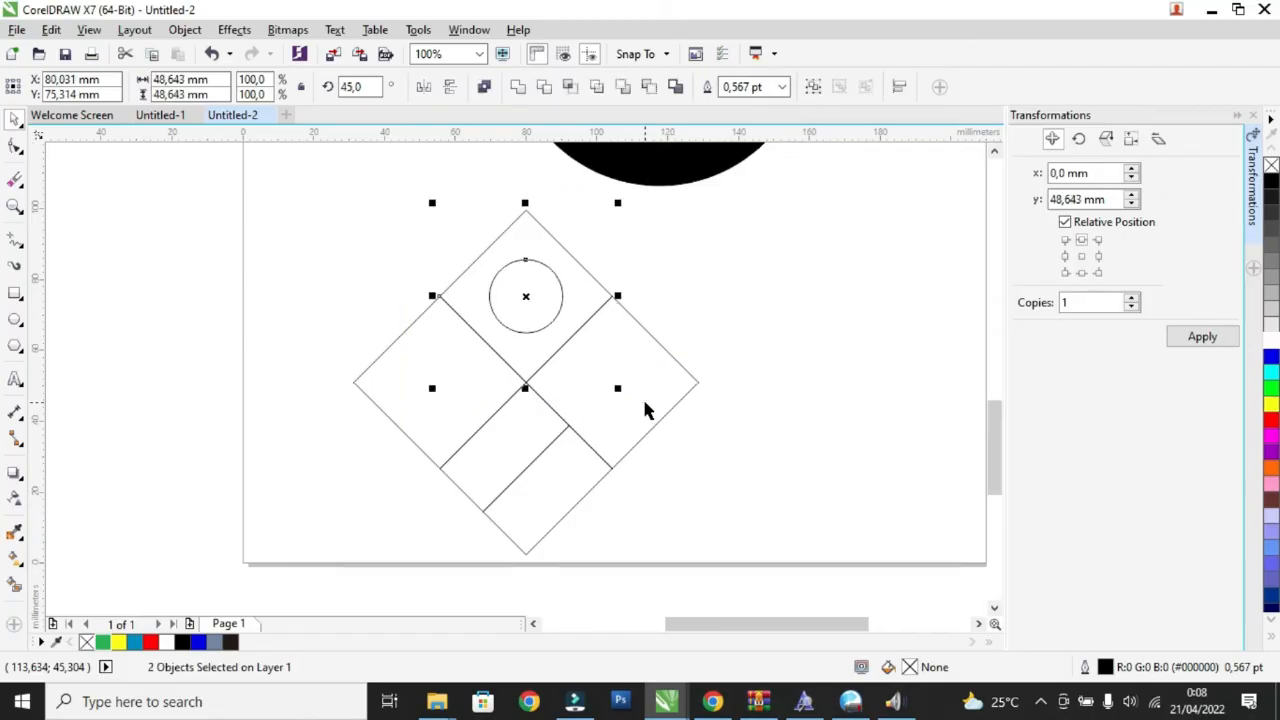
click(716, 321)
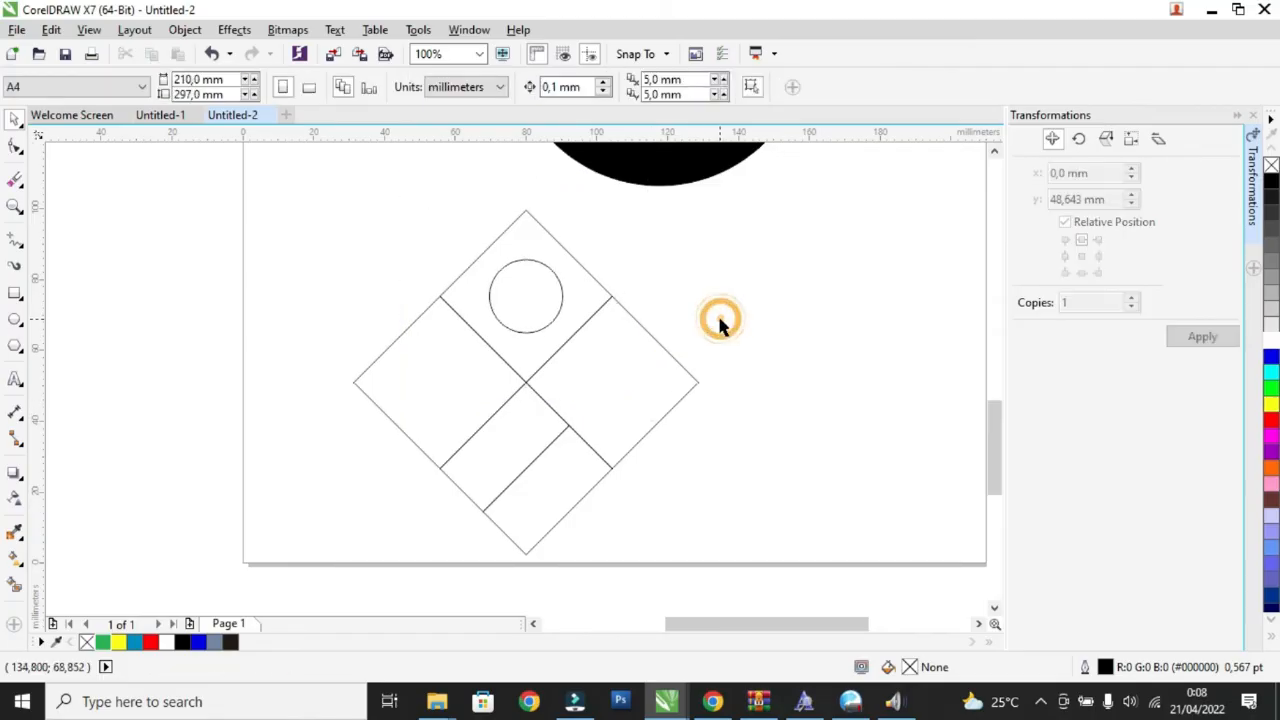
- Round the three outer corners of the left square to a 17.198 mm radius, keeping the corner at the grid's center sharp
click(424, 366)
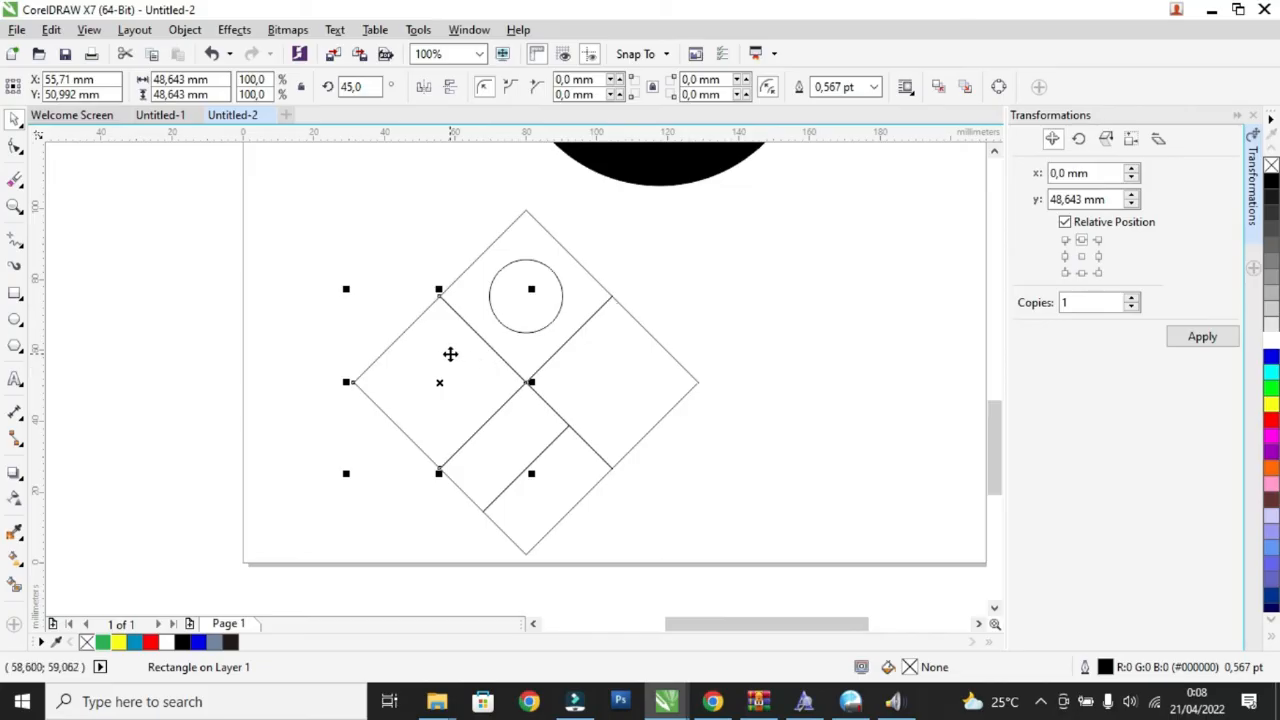
scroll(427, 364, down, 1)
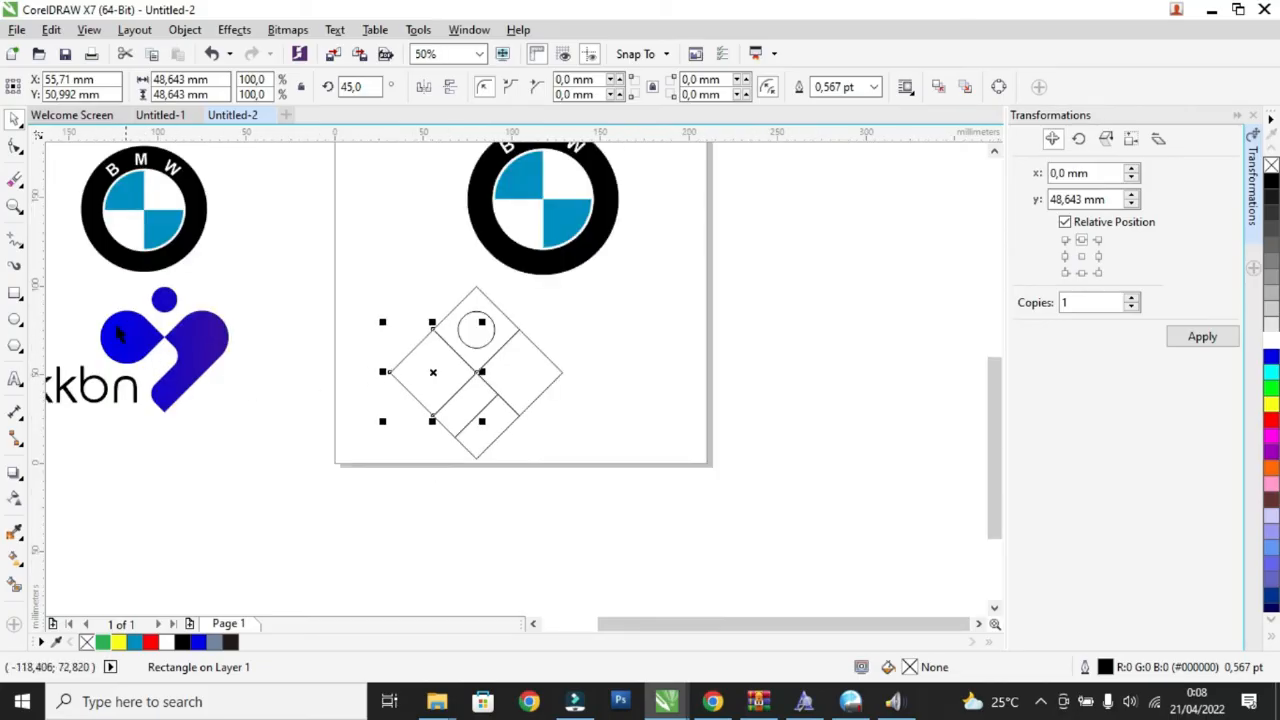
scroll(396, 364, up, 2)
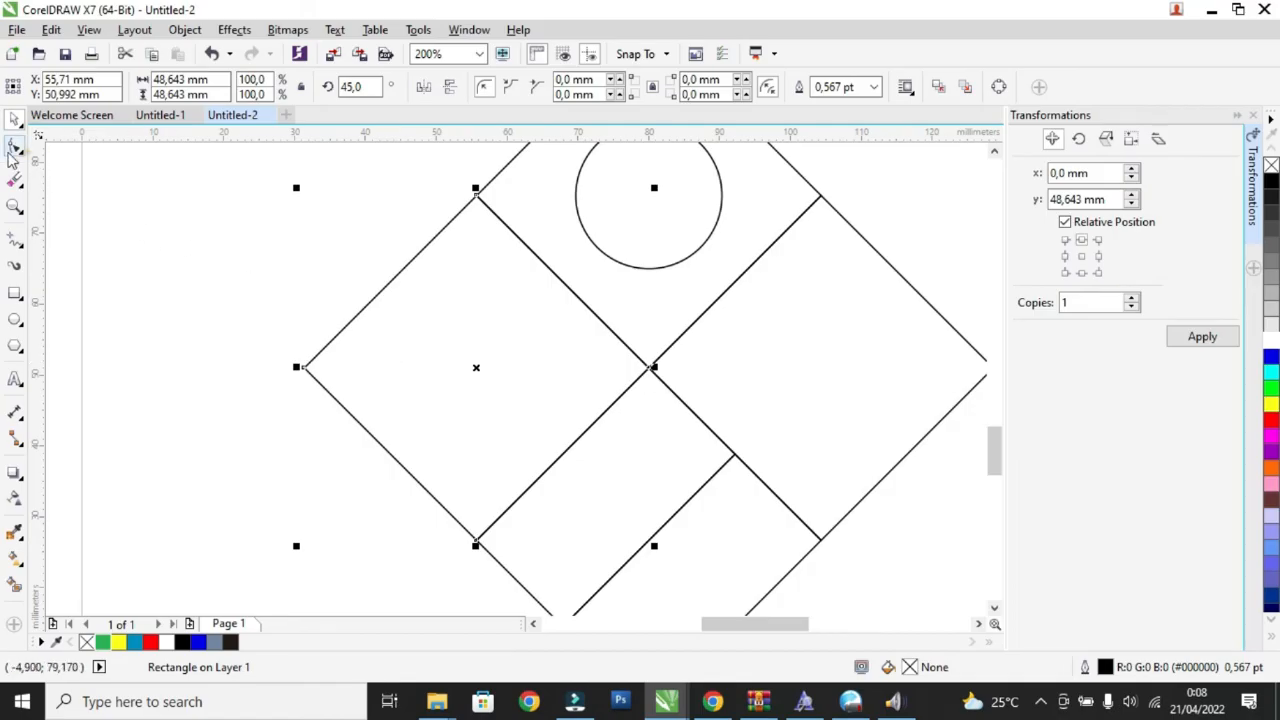
click(25, 151)
click(48, 145)
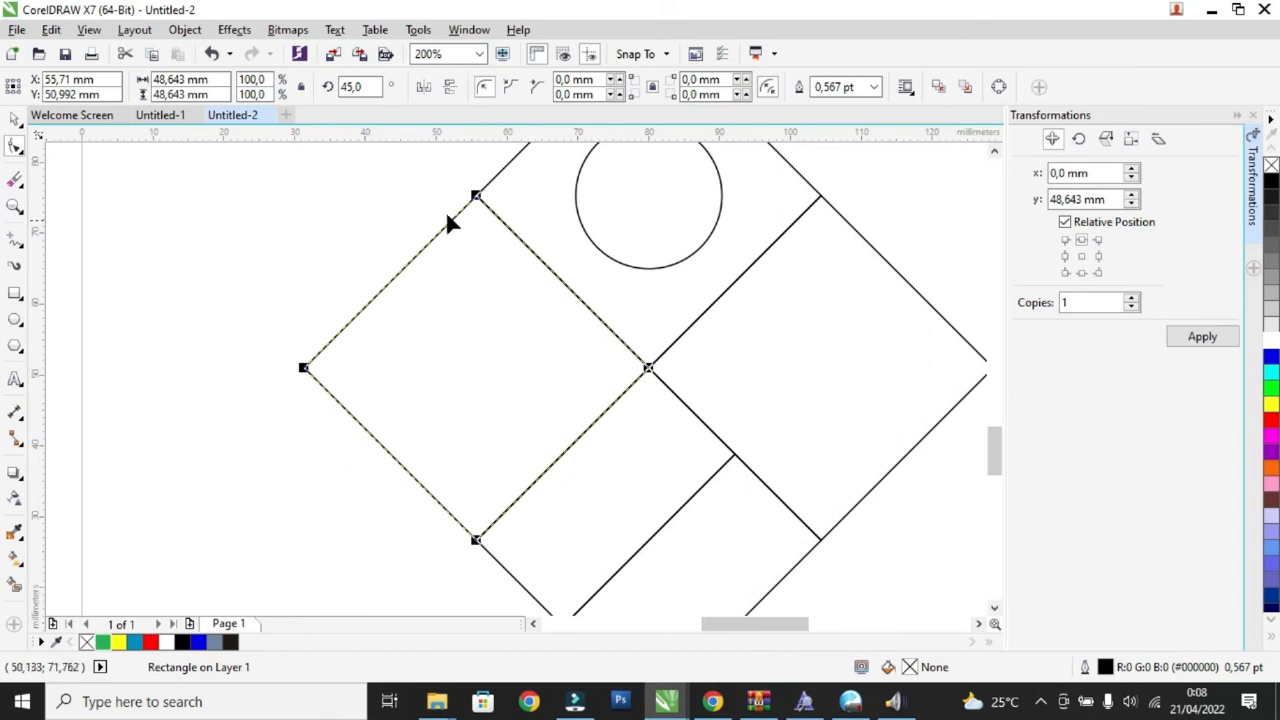
click(475, 198)
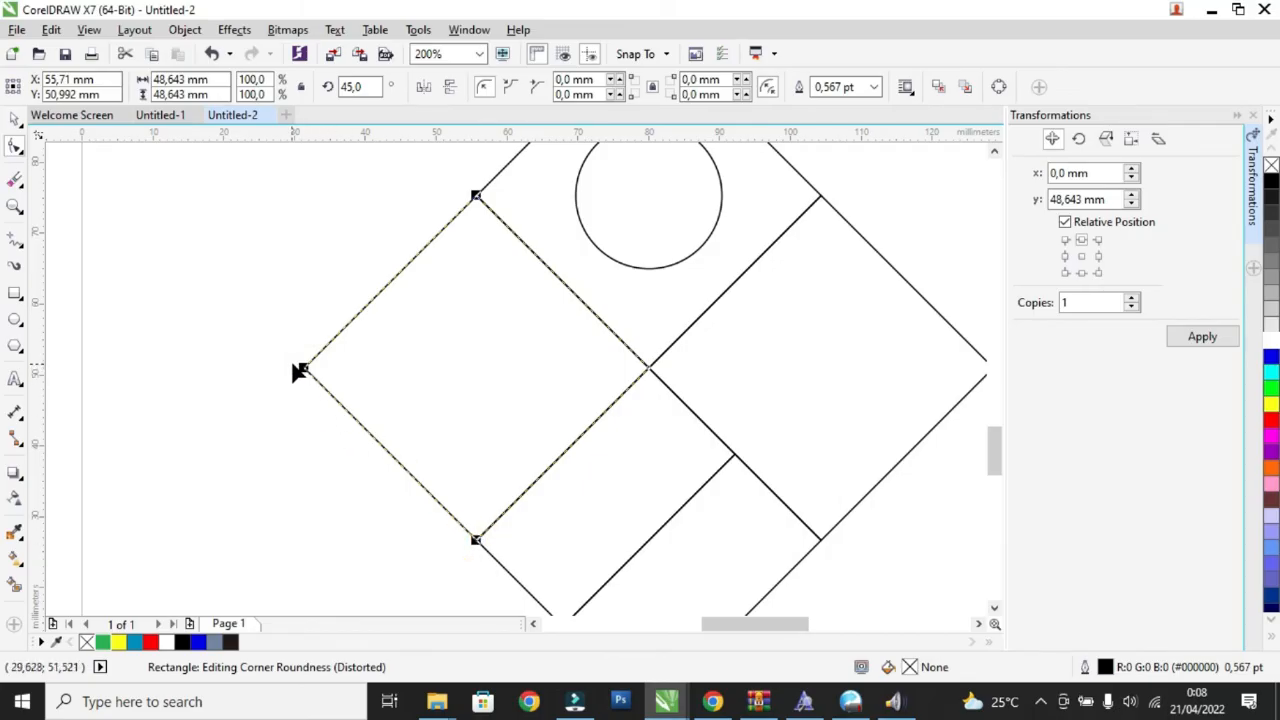
drag(305, 372, 585, 385)
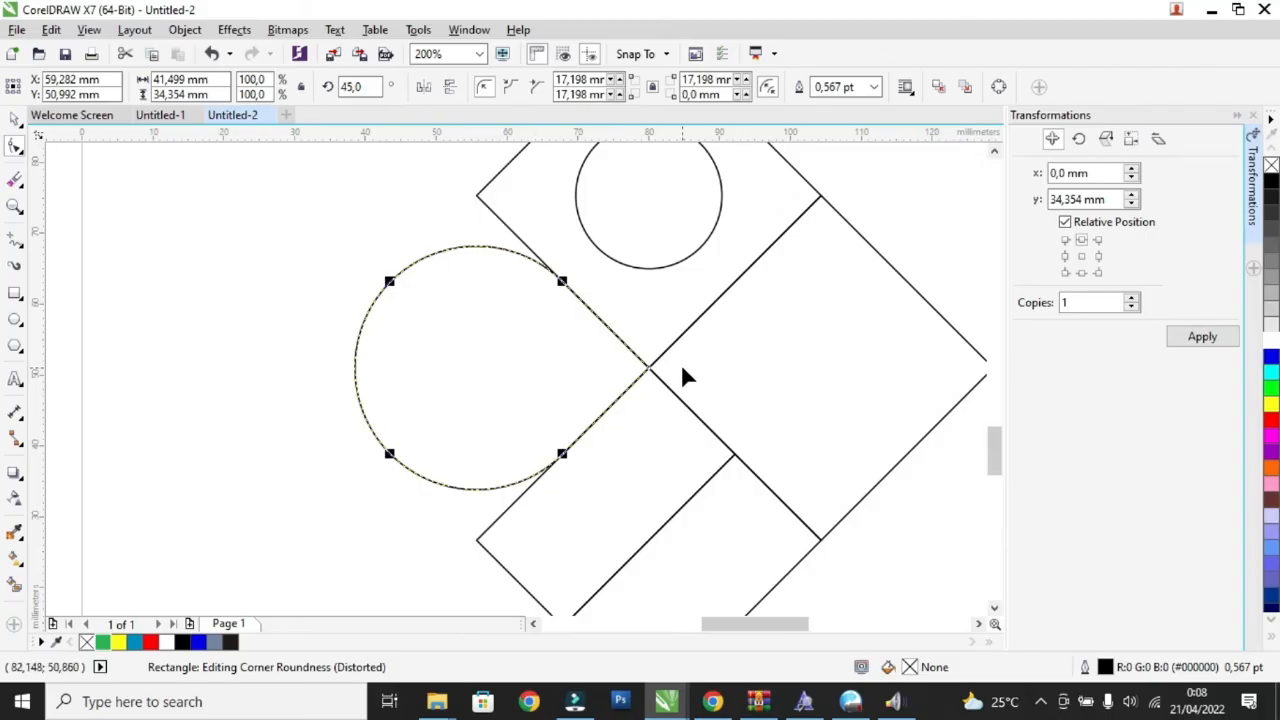
- Round the upper and outer corners of the right square to a 17.198 mm radius, leaving its other two corners sharp
click(12, 120)
click(93, 222)
click(803, 366)
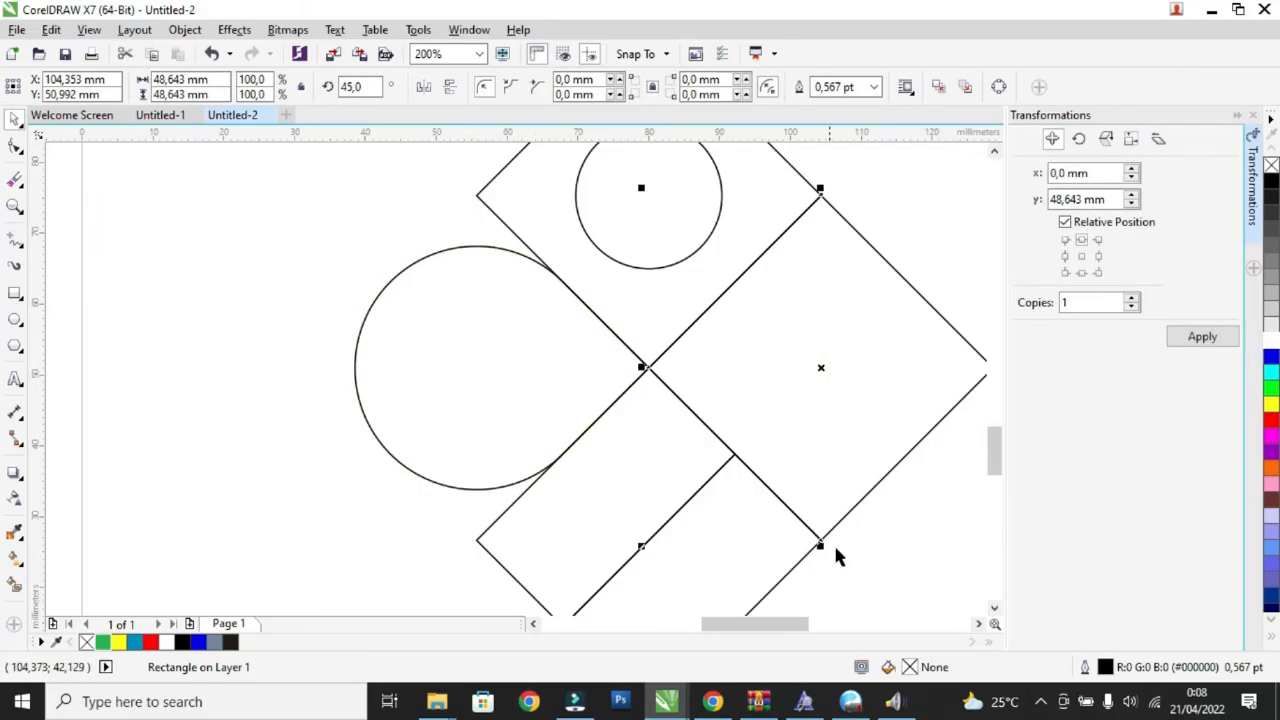
drag(800, 623, 812, 623)
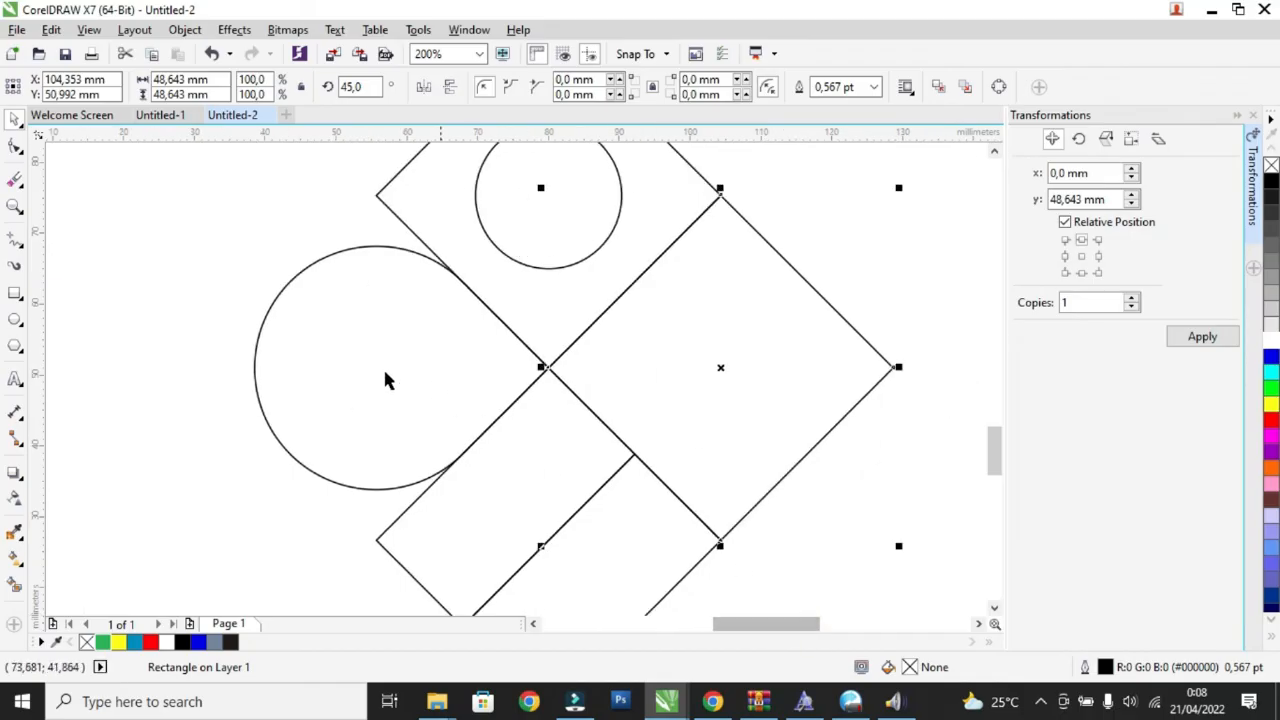
click(15, 147)
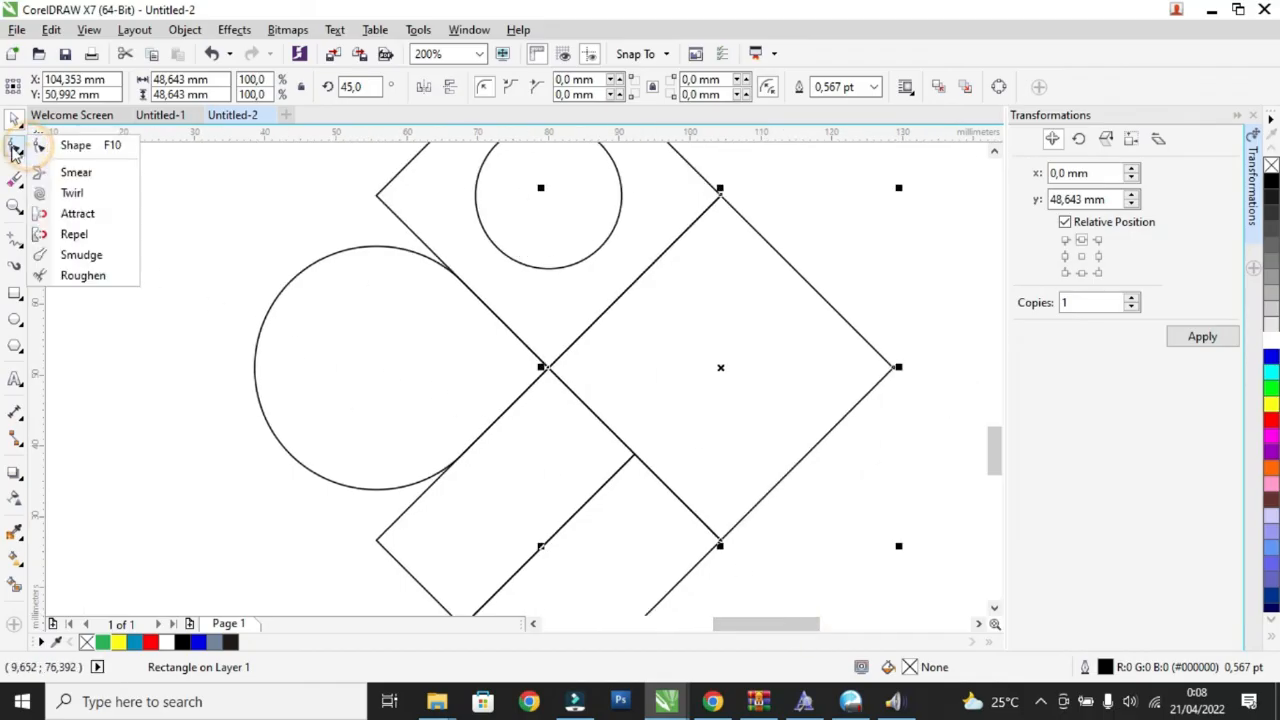
click(66, 148)
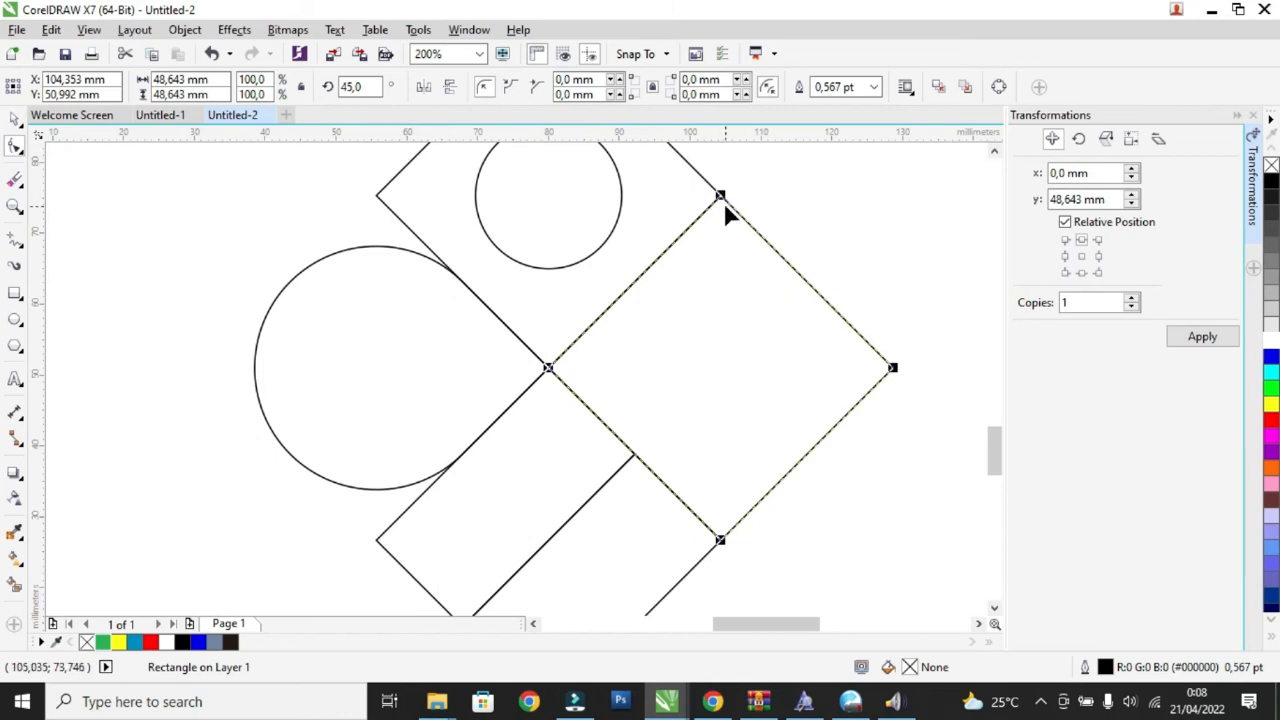
drag(720, 198, 764, 240)
click(893, 366)
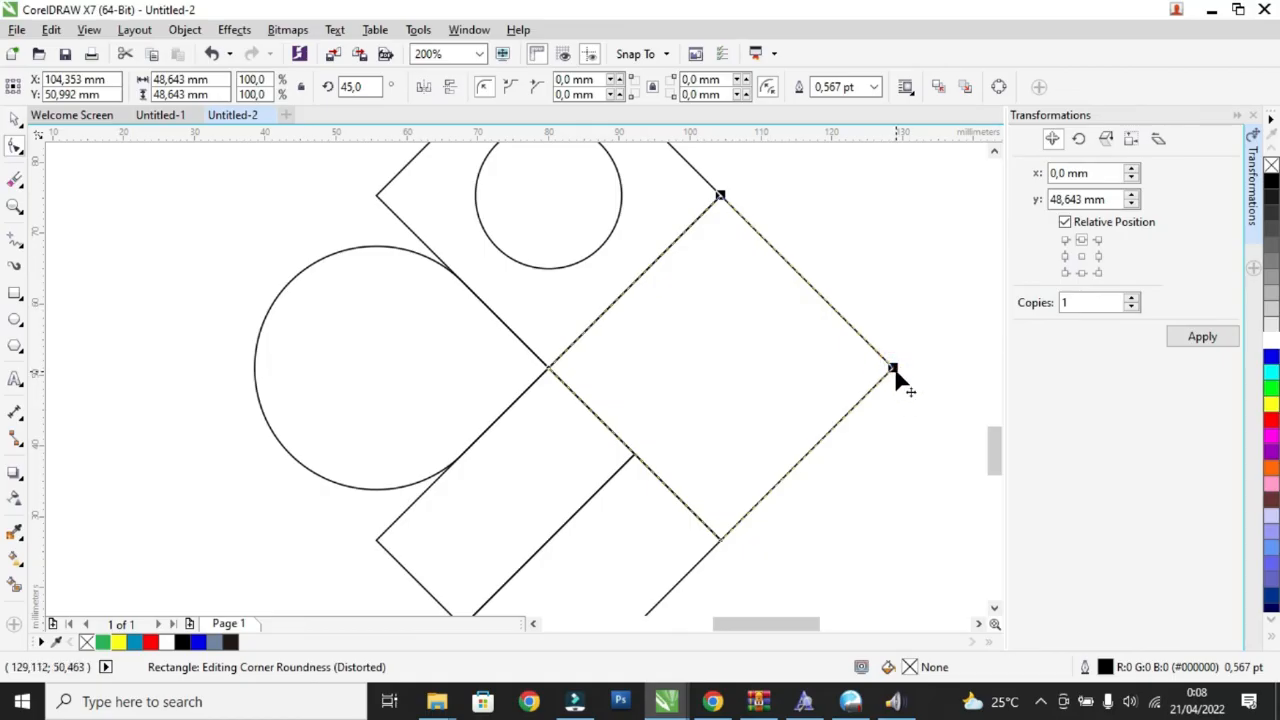
drag(893, 368, 617, 366)
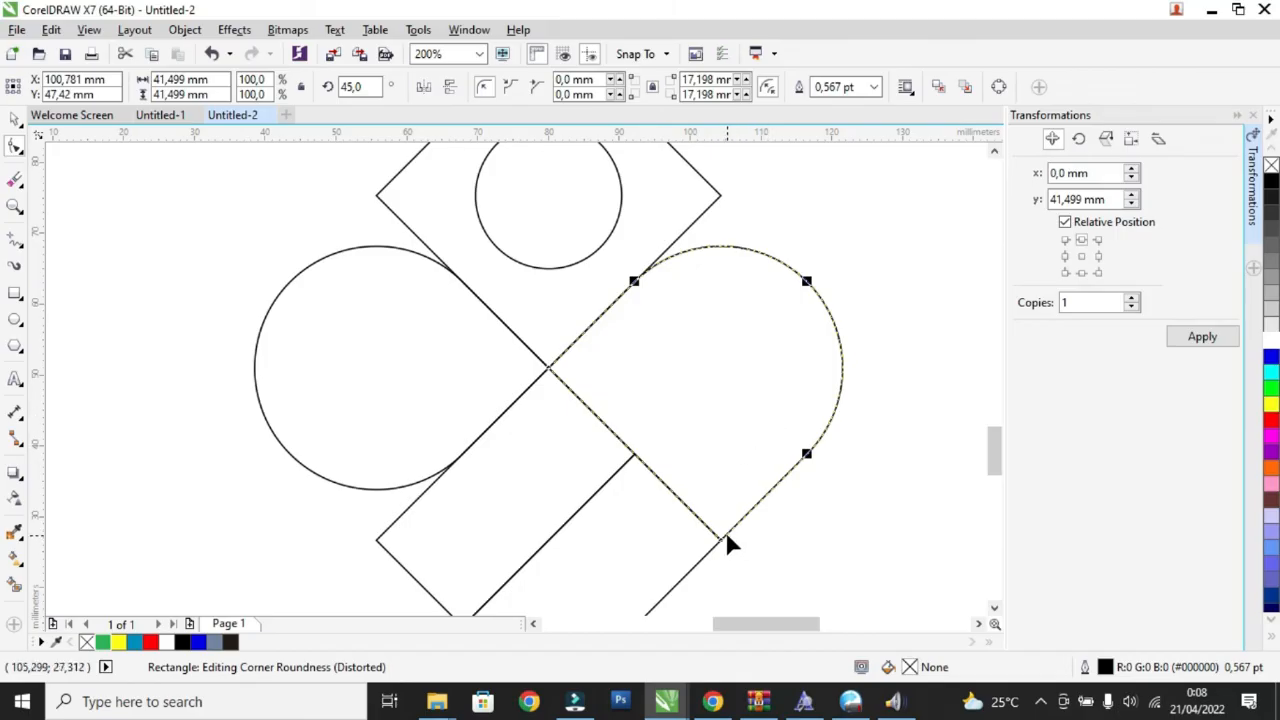
- Round the left corner of the lower half-height rectangle to an 8.599 mm radius
scroll(707, 419, down, 1)
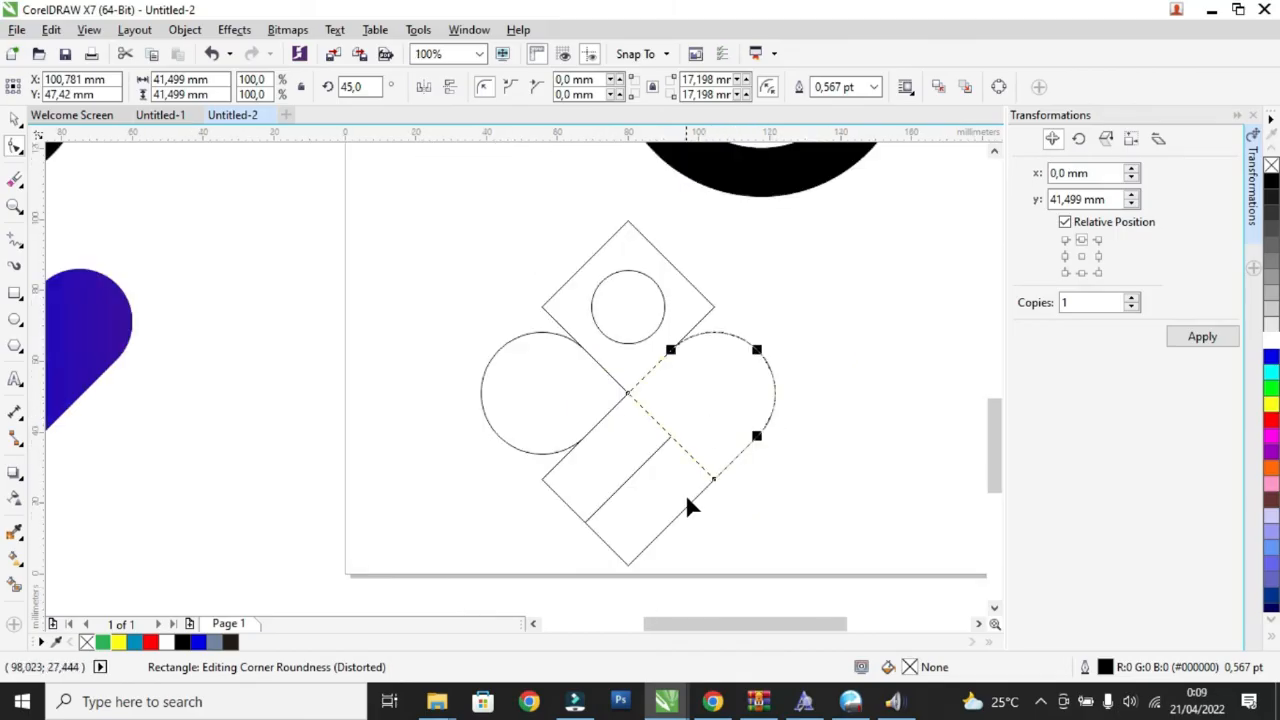
scroll(600, 566, up, 1)
click(620, 505)
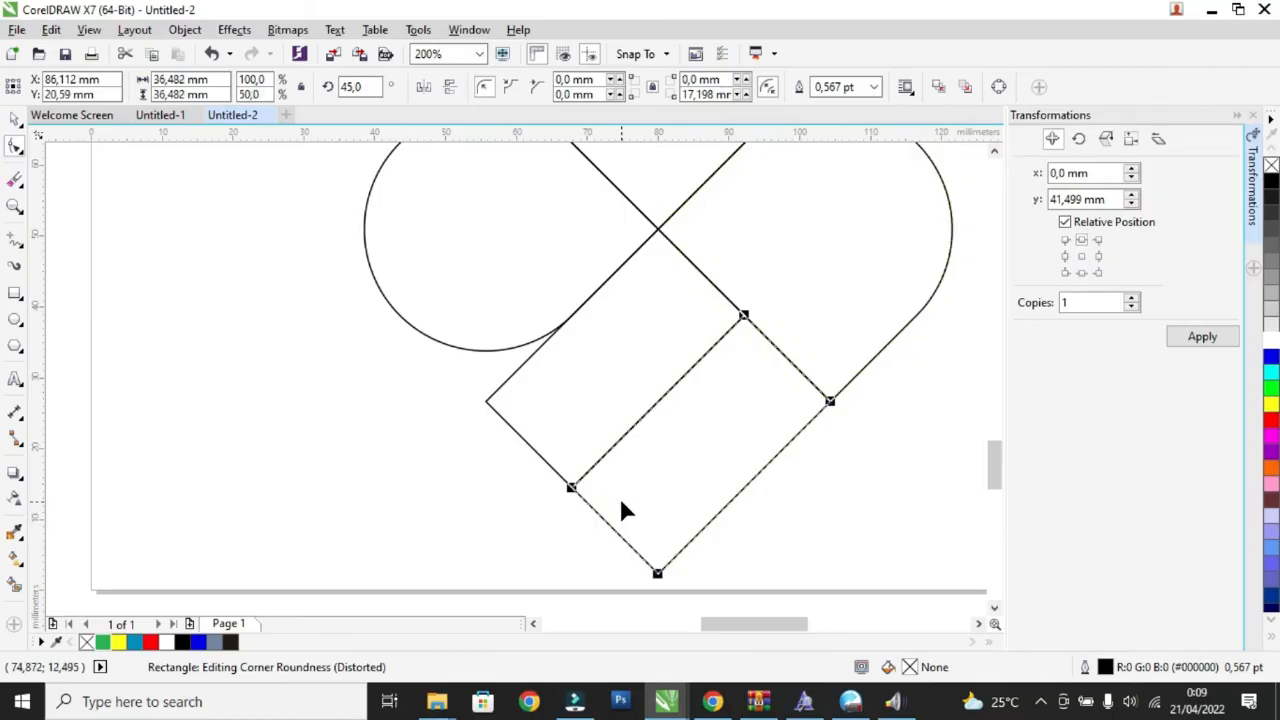
click(22, 150)
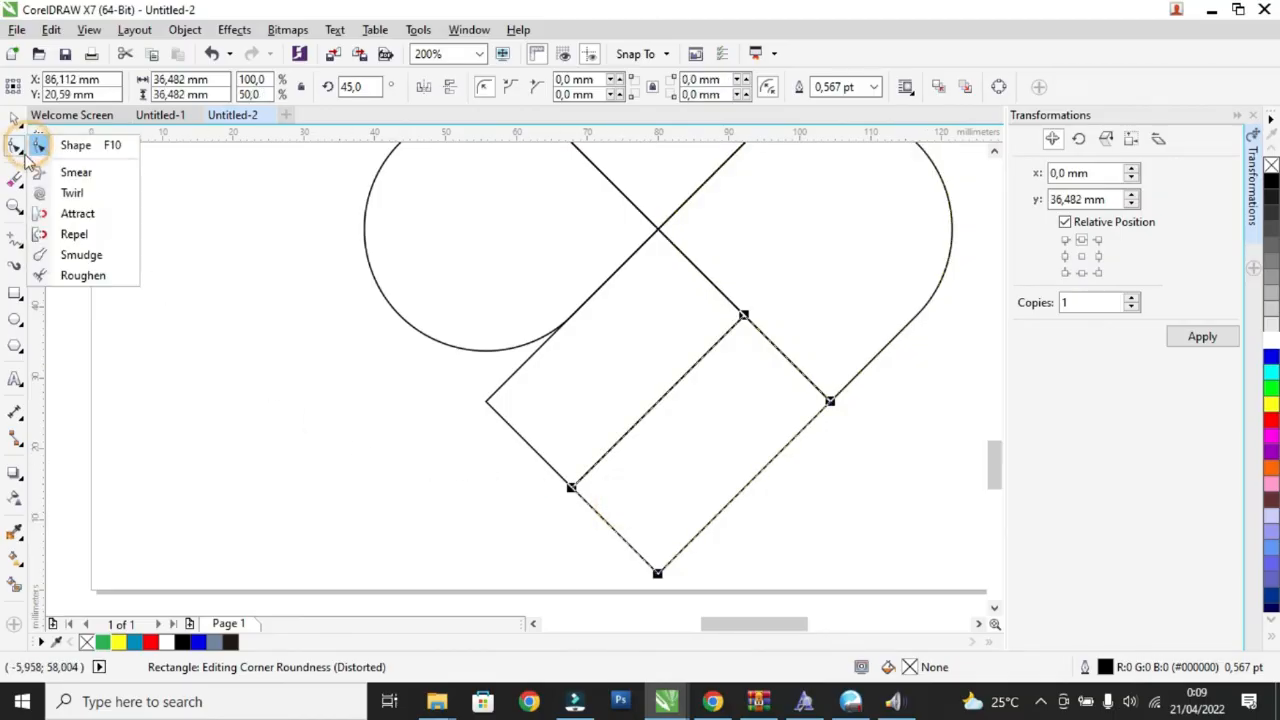
click(57, 145)
click(572, 490)
drag(571, 488, 735, 490)
- Round the right corner of the upper half-height rectangle to an 8.599 mm radius and deselect it
click(672, 332)
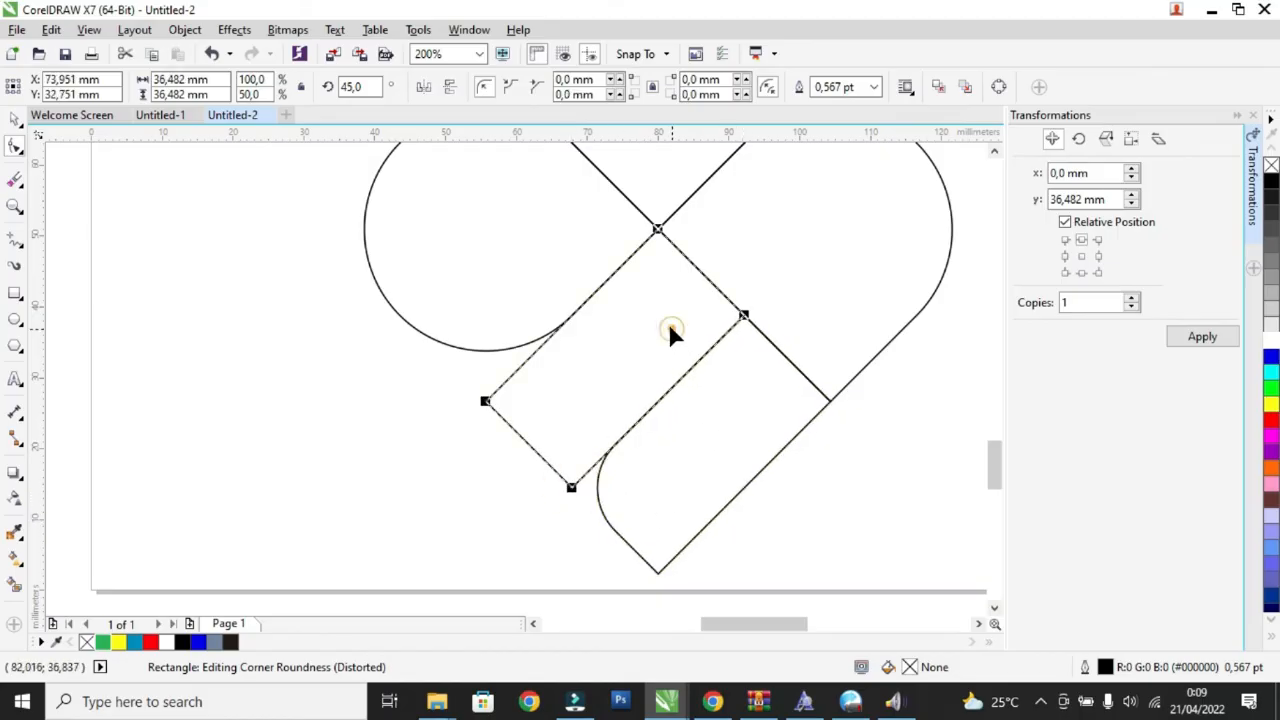
click(743, 315)
drag(740, 315, 655, 321)
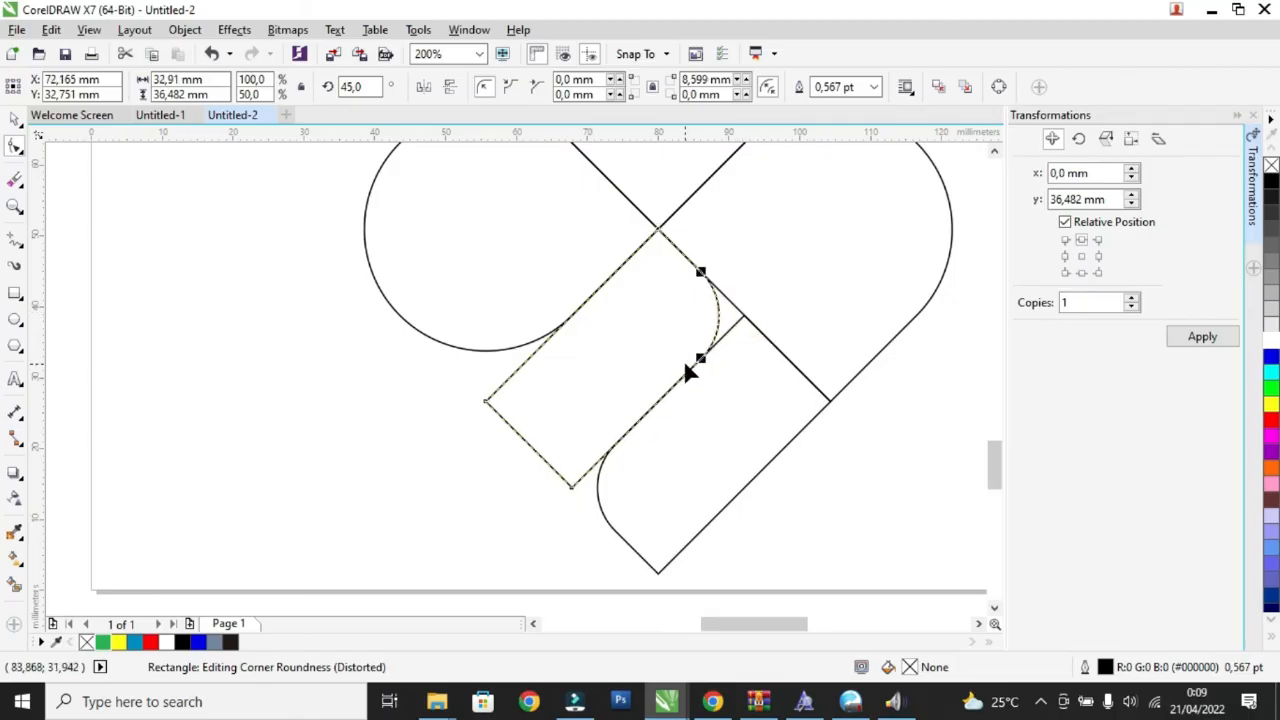
scroll(683, 359, down, 2)
click(15, 117)
click(402, 318)
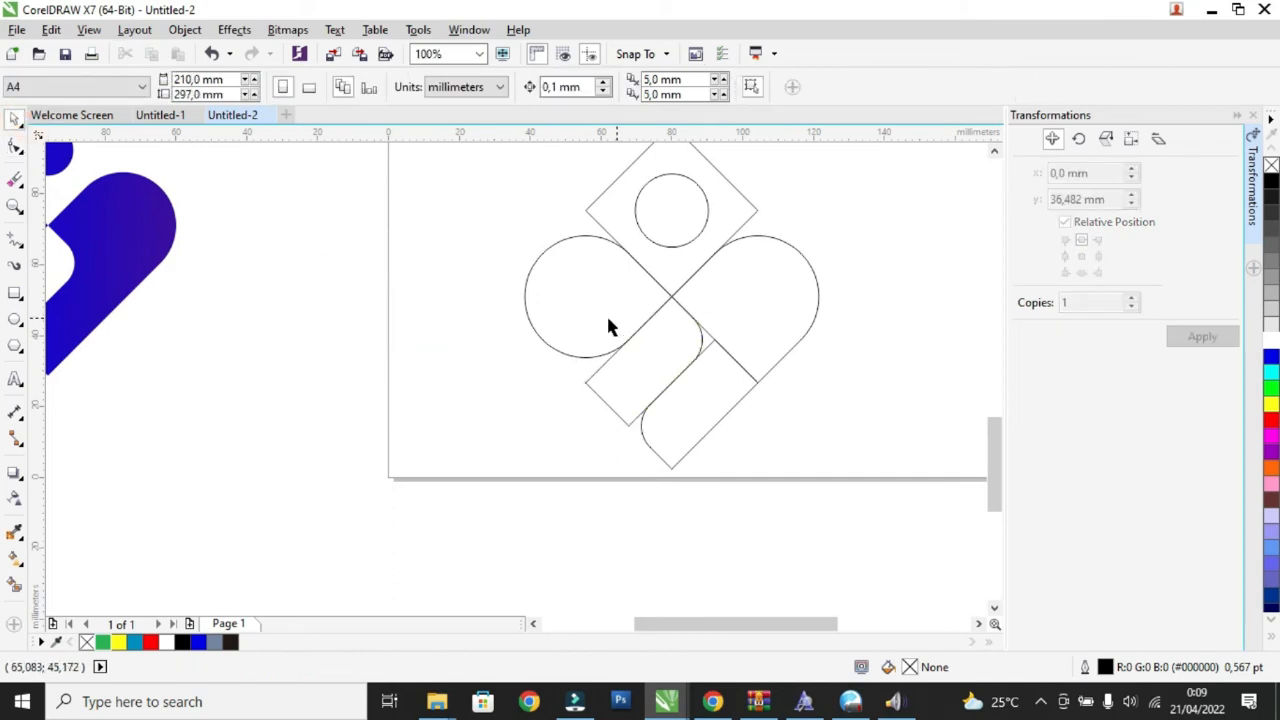
- Fill the left teardrop, the rounded right square, the lower half-height rectangle and the circle with blue
click(575, 313)
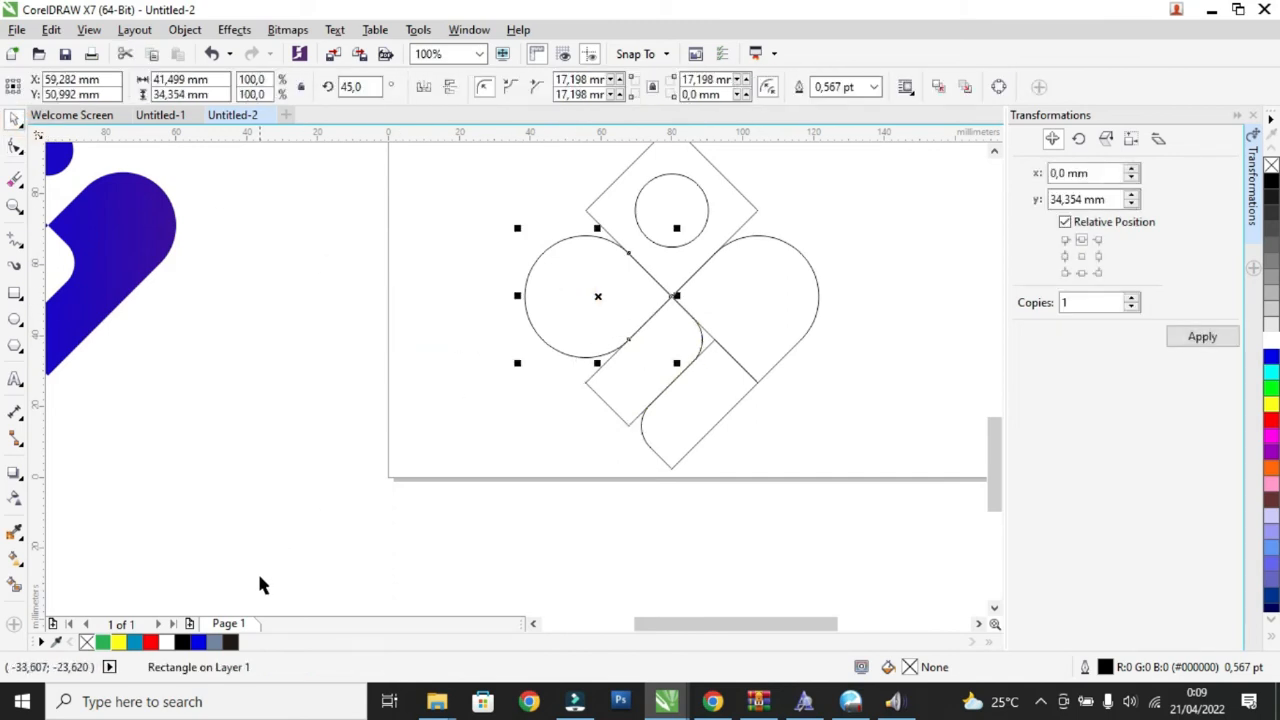
click(1271, 362)
click(786, 309)
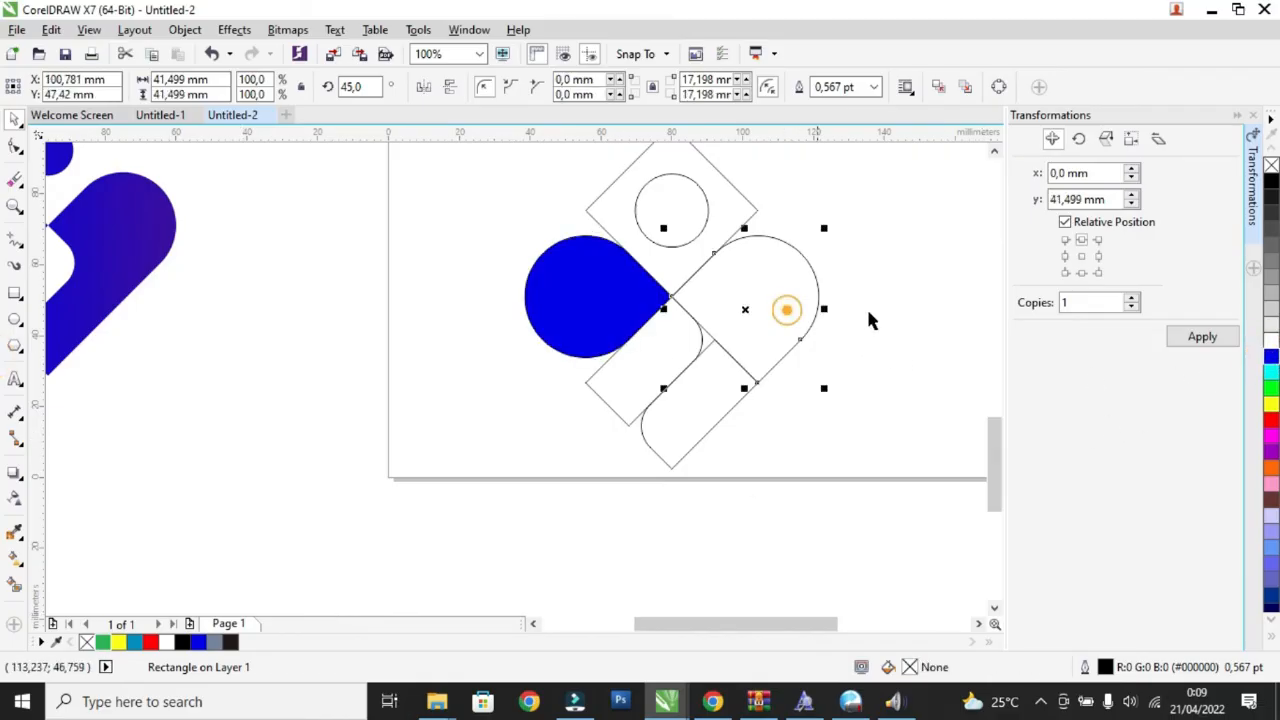
click(1268, 358)
click(711, 400)
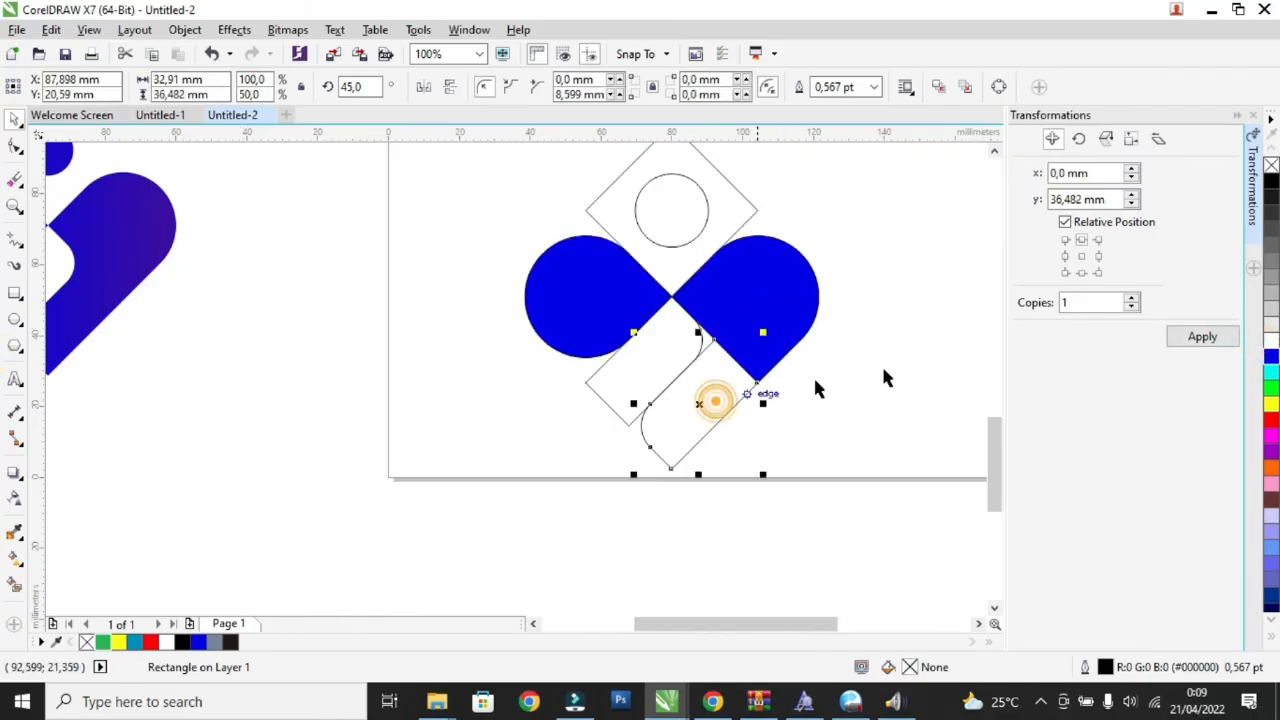
click(1271, 358)
click(703, 207)
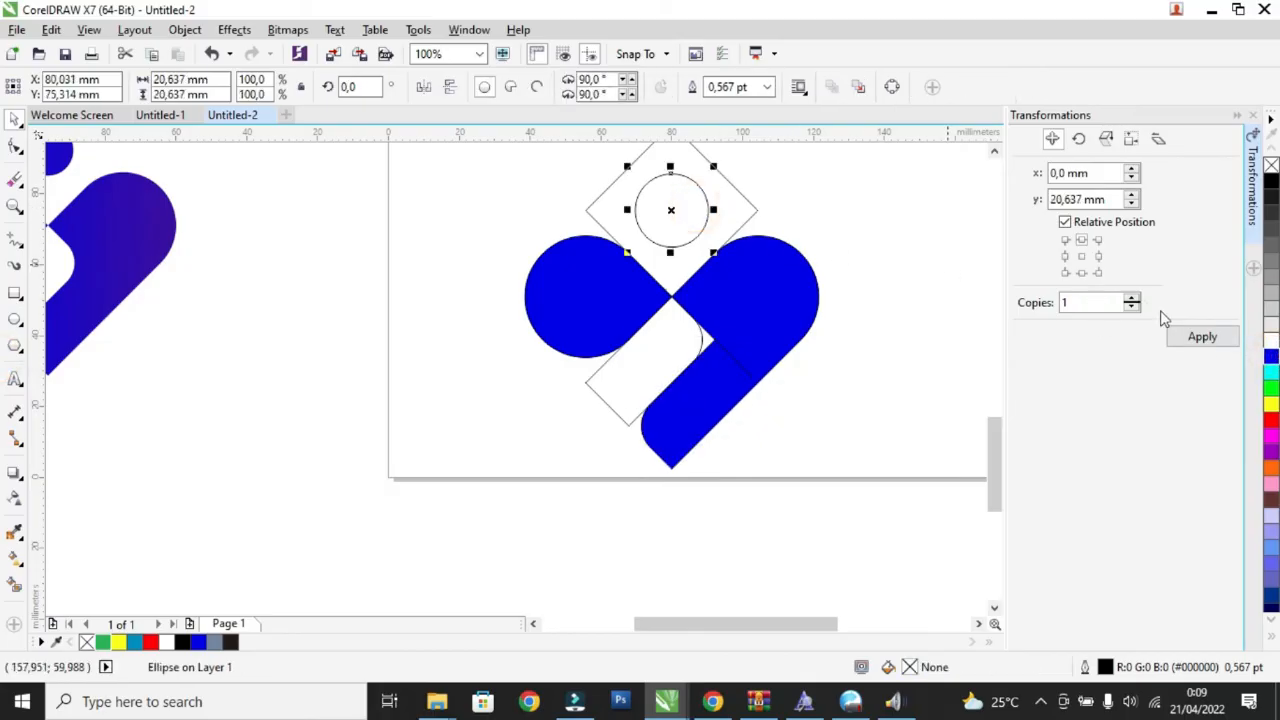
click(1271, 357)
click(904, 309)
- Create a Smart Fill shape in the small gap beside the upper rectangle's rounded corner and color it blue
scroll(737, 360, up, 2)
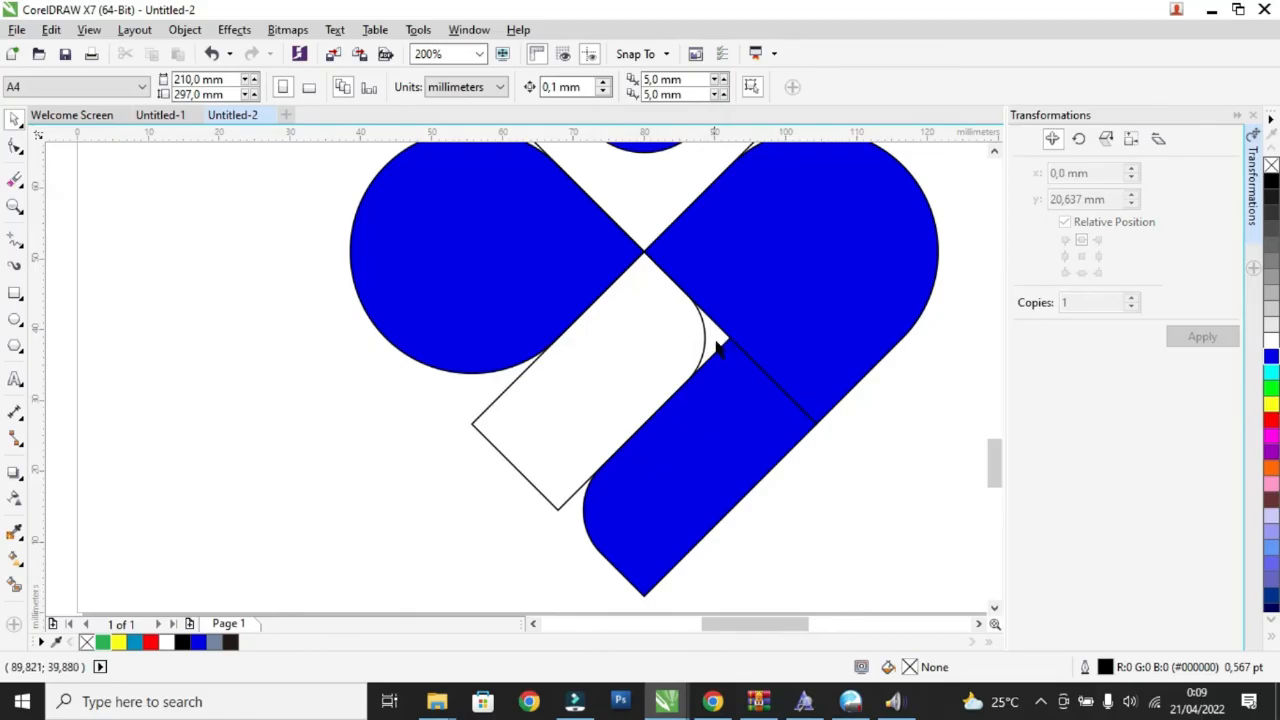
click(705, 340)
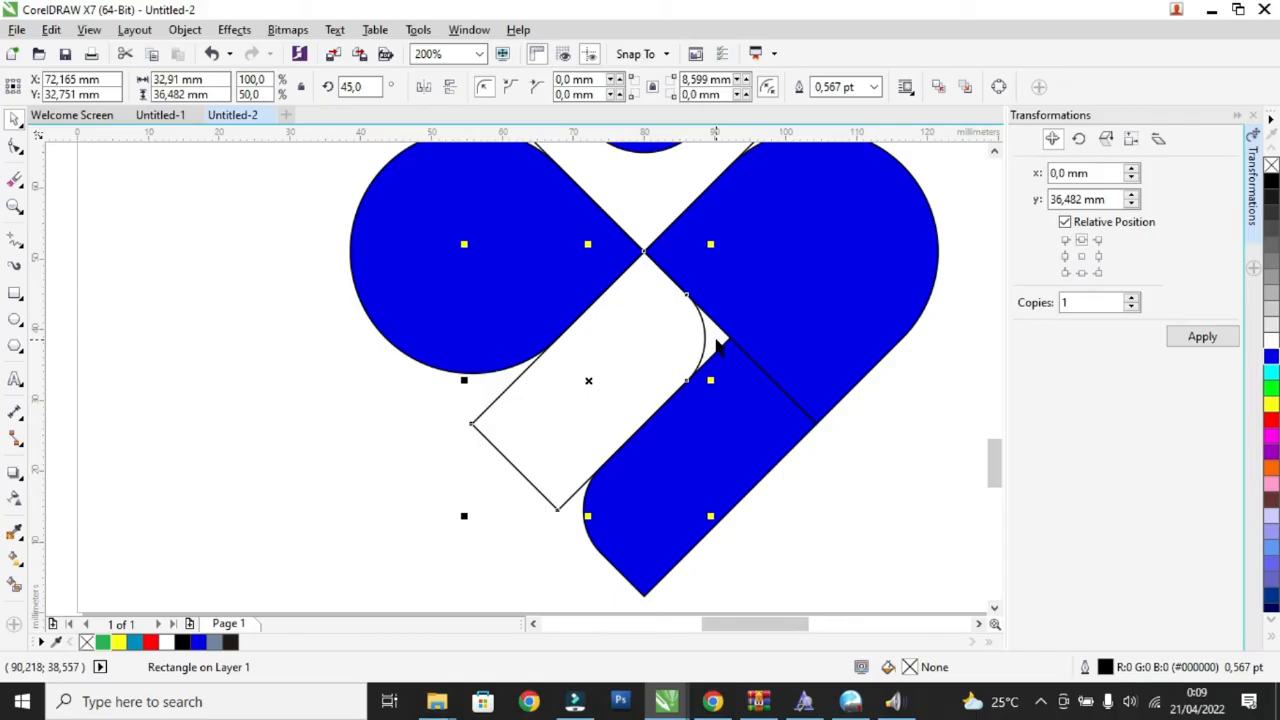
scroll(718, 345, up, 2)
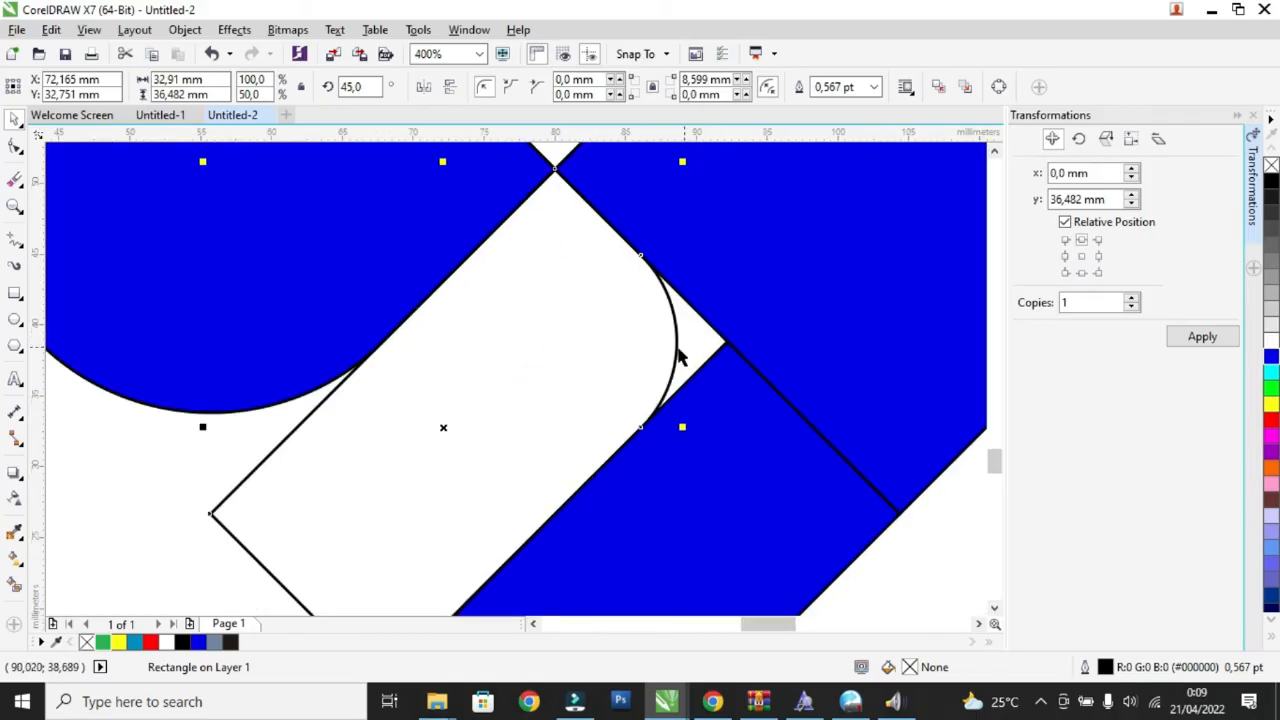
click(15, 588)
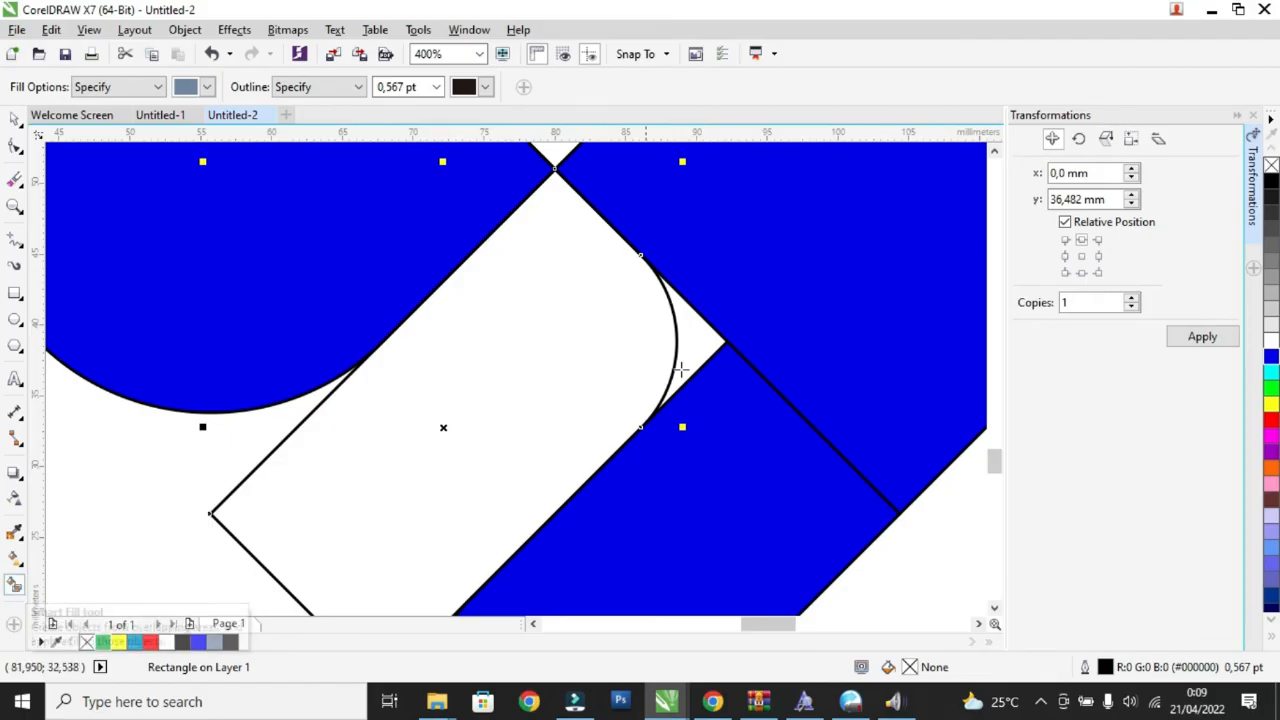
click(694, 331)
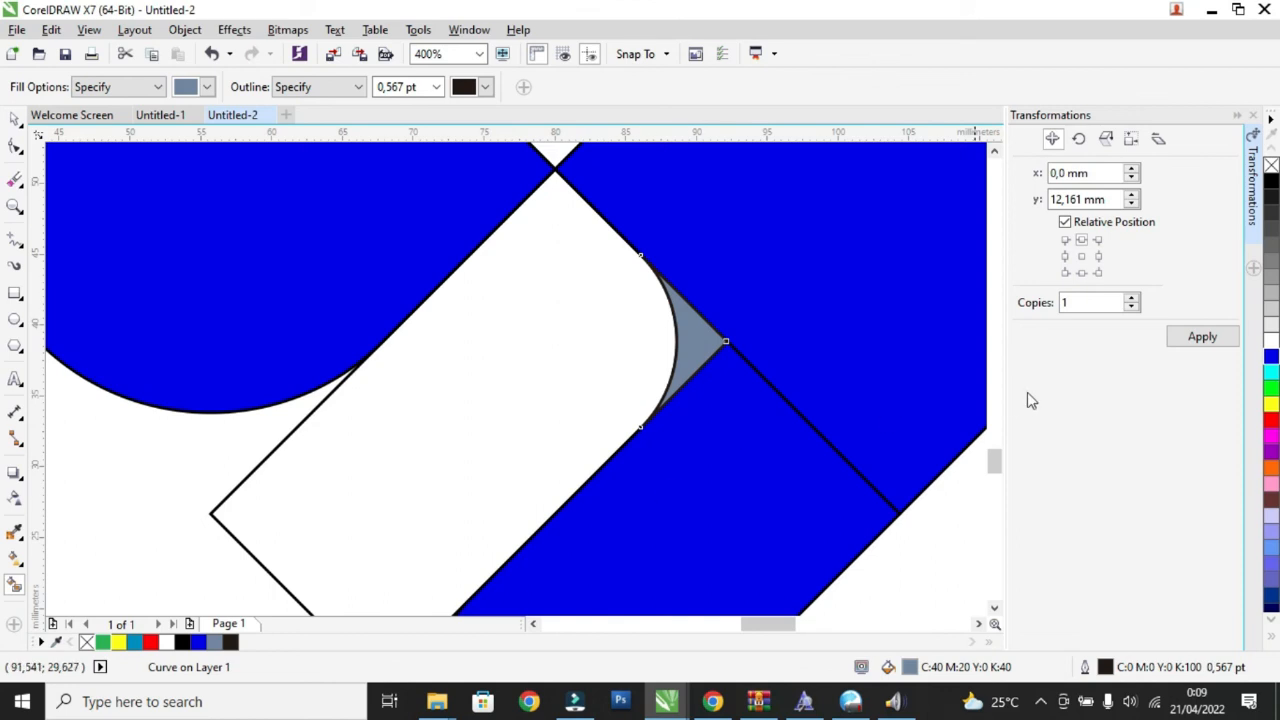
click(1270, 358)
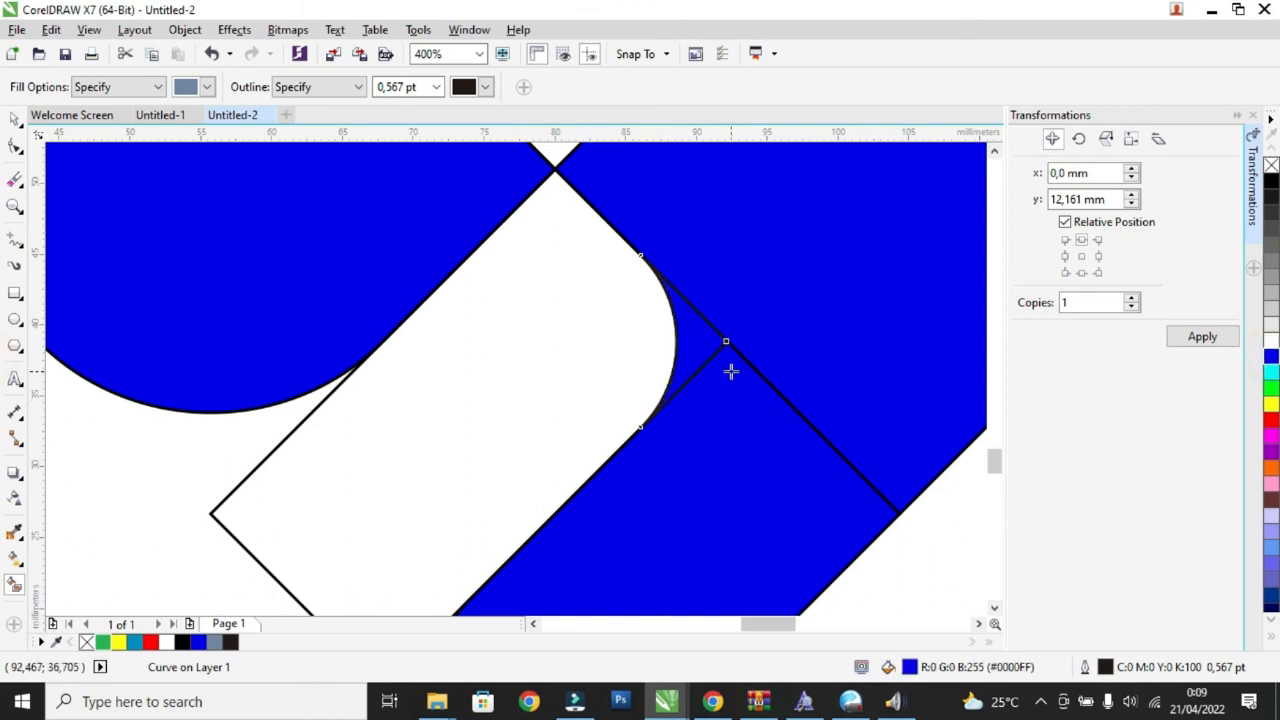
- Delete the leftover unfilled square around the circle and the unfilled rounded rectangle below the left teardrop
scroll(728, 362, down, 2)
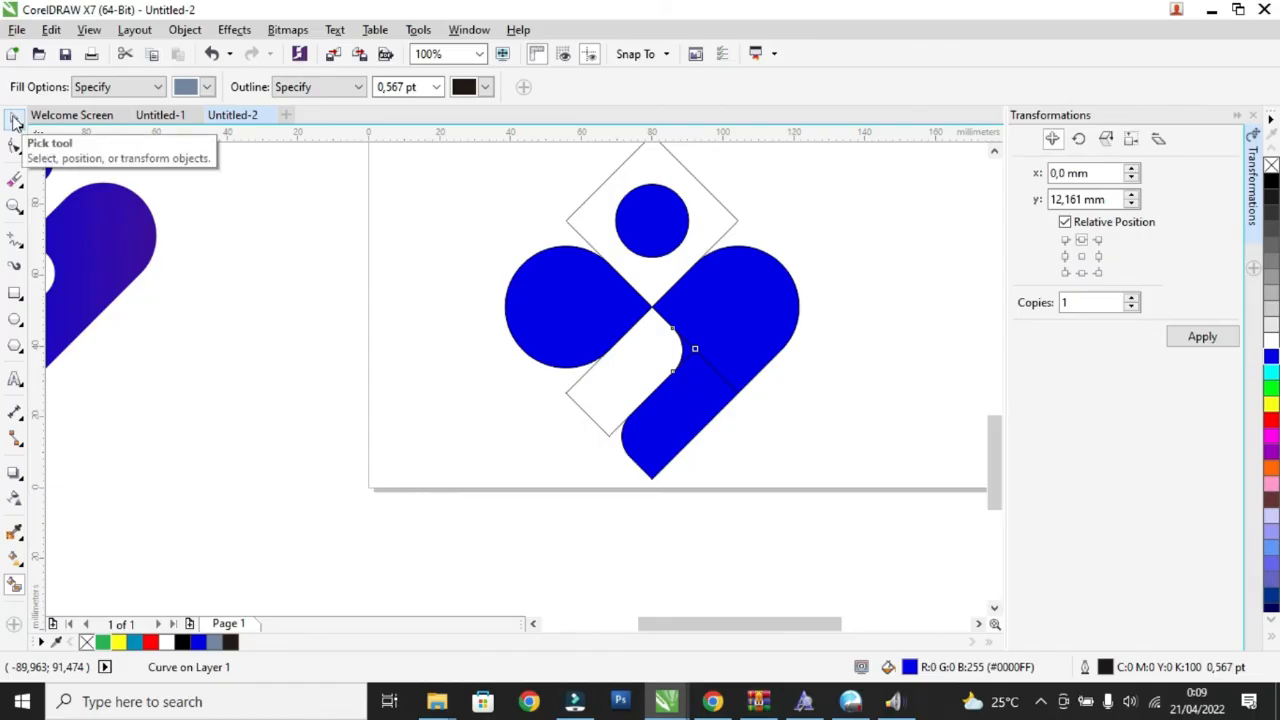
click(15, 120)
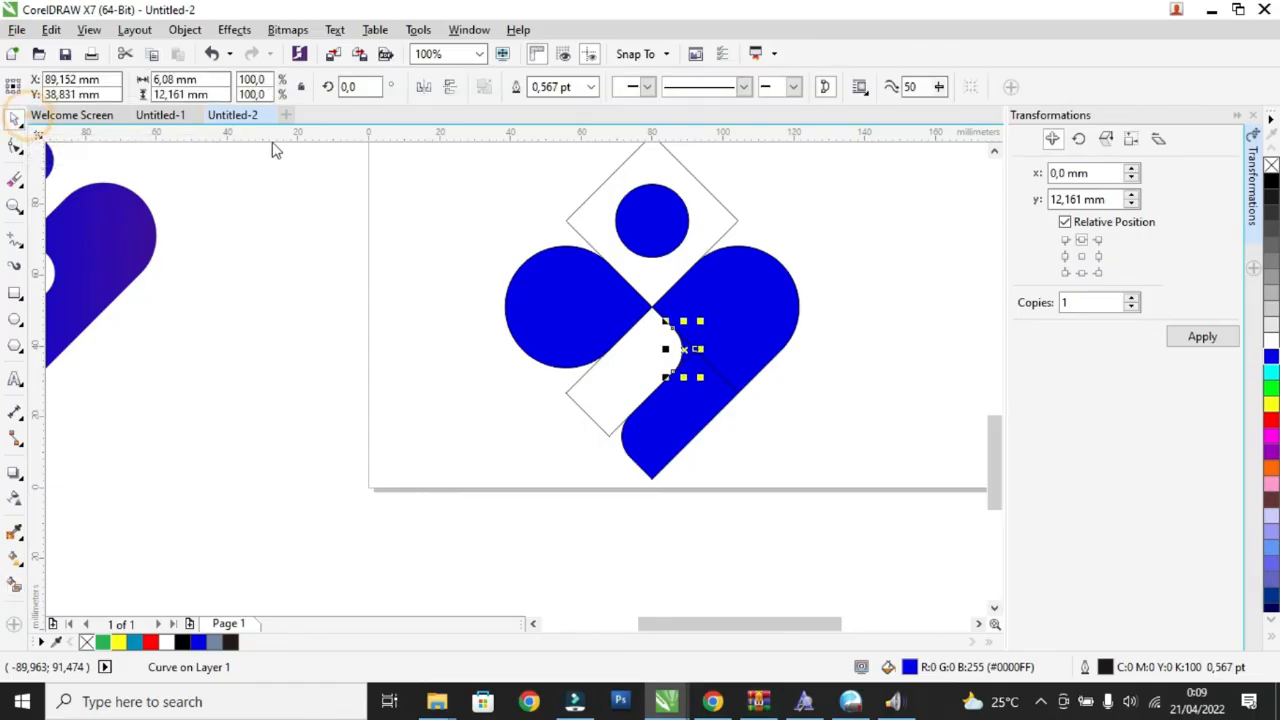
click(587, 218)
drag(594, 209, 487, 202)
key(Delete)
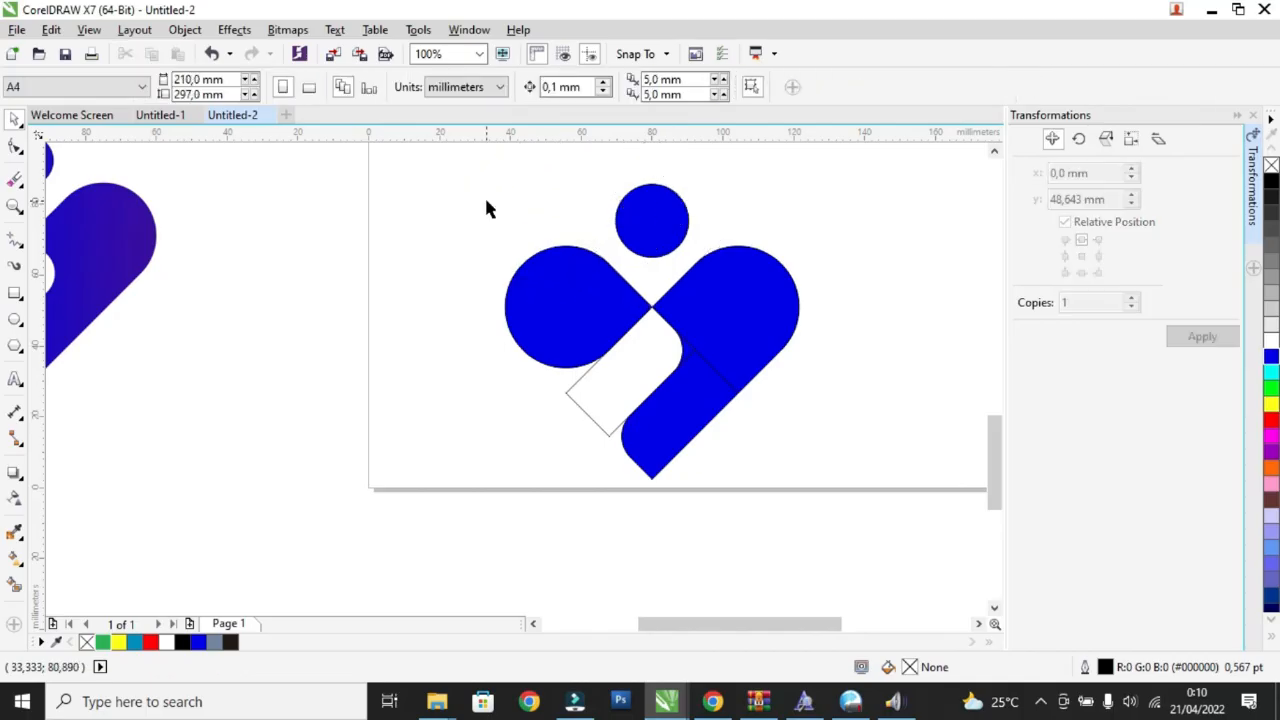
click(636, 355)
drag(638, 355, 453, 455)
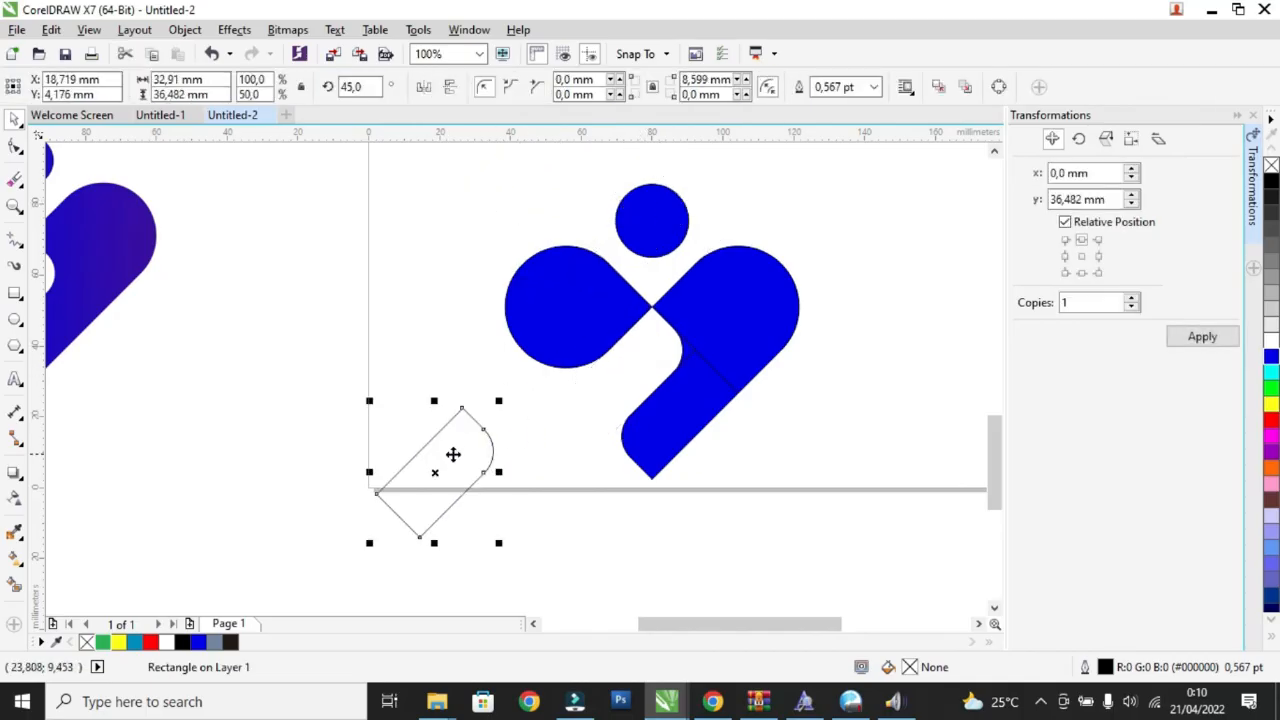
key(Delete)
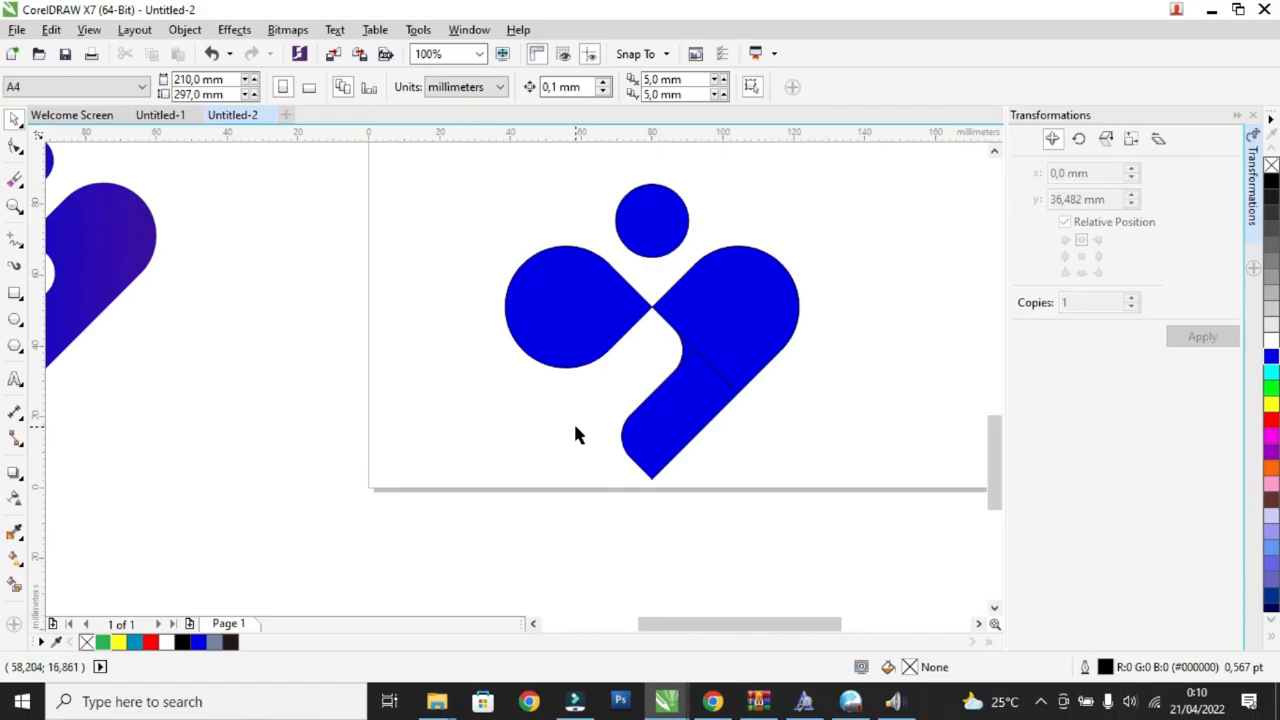
- Select all five blue shapes of the emblem and remove their outlines
scroll(574, 432, down, 1)
drag(517, 288, 747, 460)
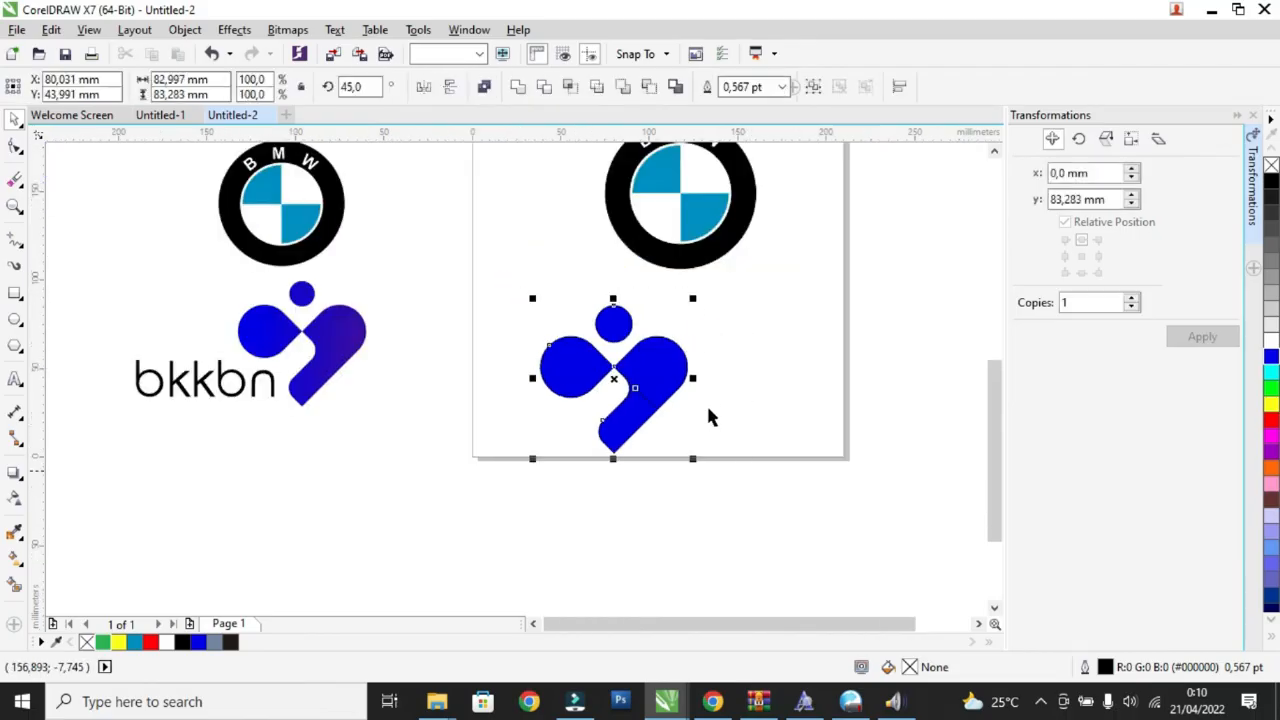
scroll(682, 368, up, 5)
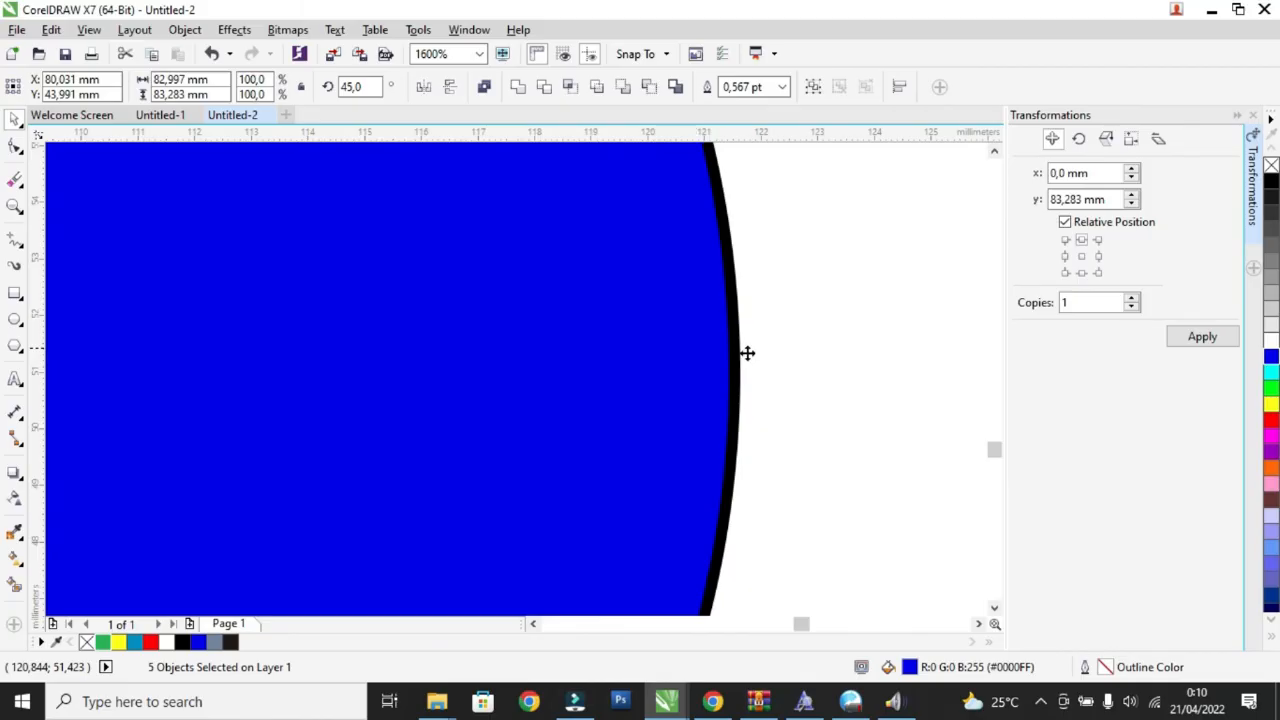
scroll(747, 353, down, 1)
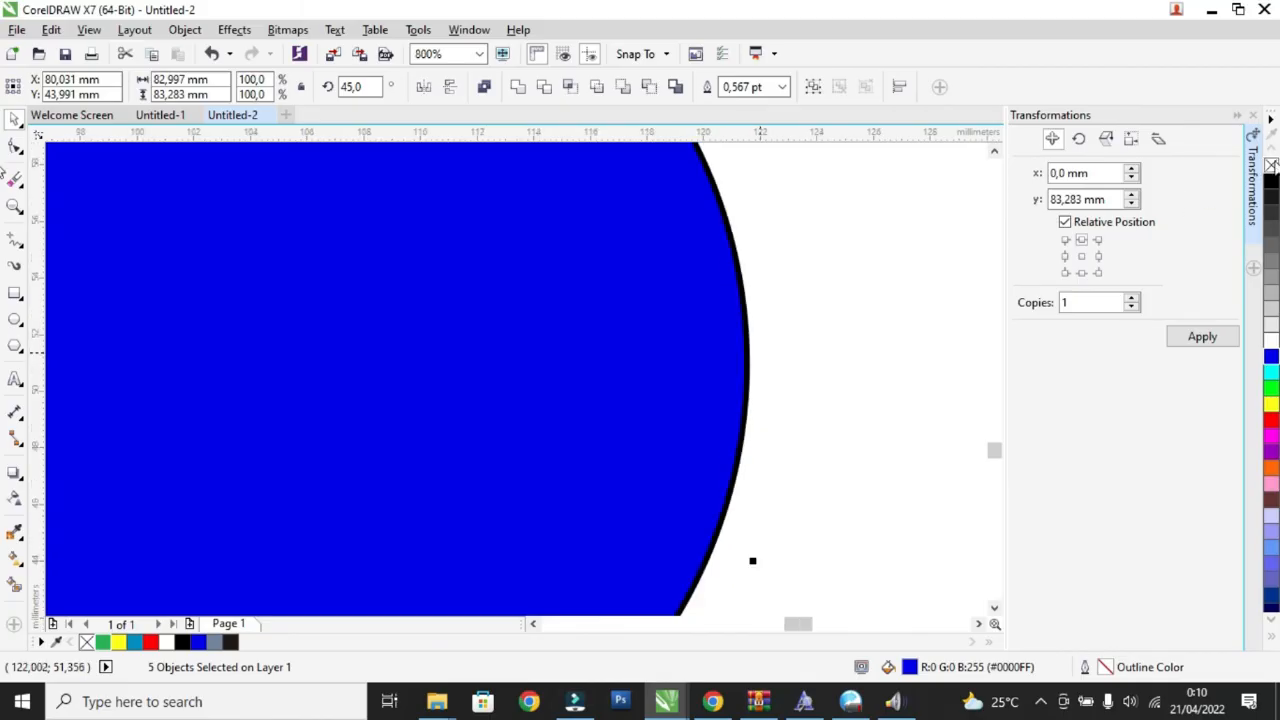
right_click(1270, 165)
scroll(900, 330, down, 3)
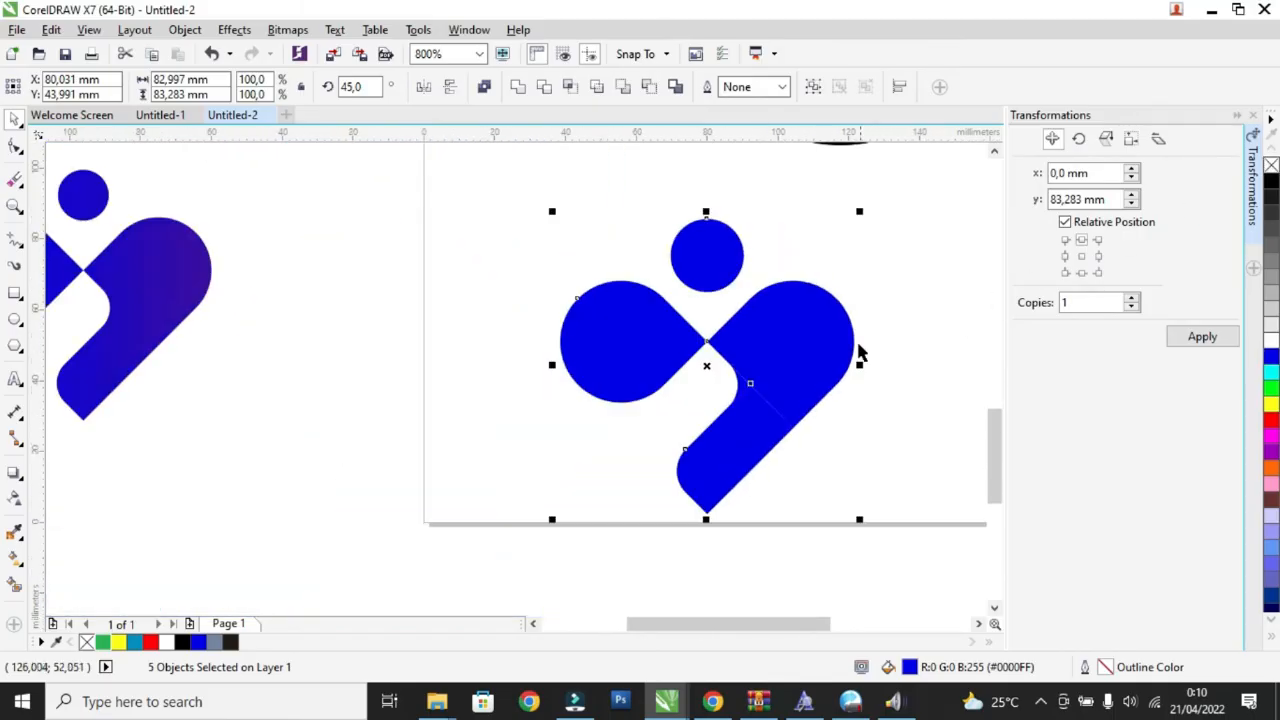
- Weld the blue shapes into one curve, scale it to about 92.1%, and reposition it below the BMW logo
click(520, 88)
drag(791, 357, 723, 280)
scroll(723, 280, down, 2)
drag(750, 220, 742, 229)
drag(722, 305, 772, 301)
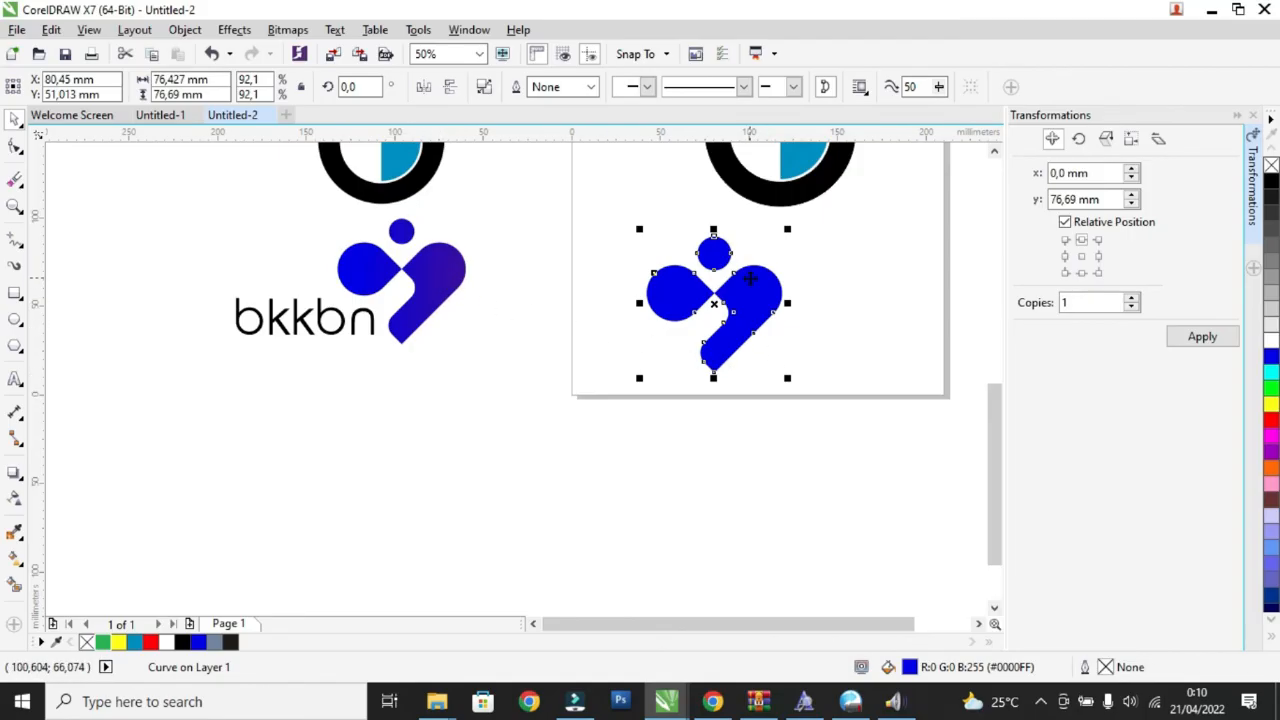
- Apply a horizontal linear fountain fill across the emblem from blue to dark blue #0F0D7A, and deselect it
scroll(761, 298, up, 2)
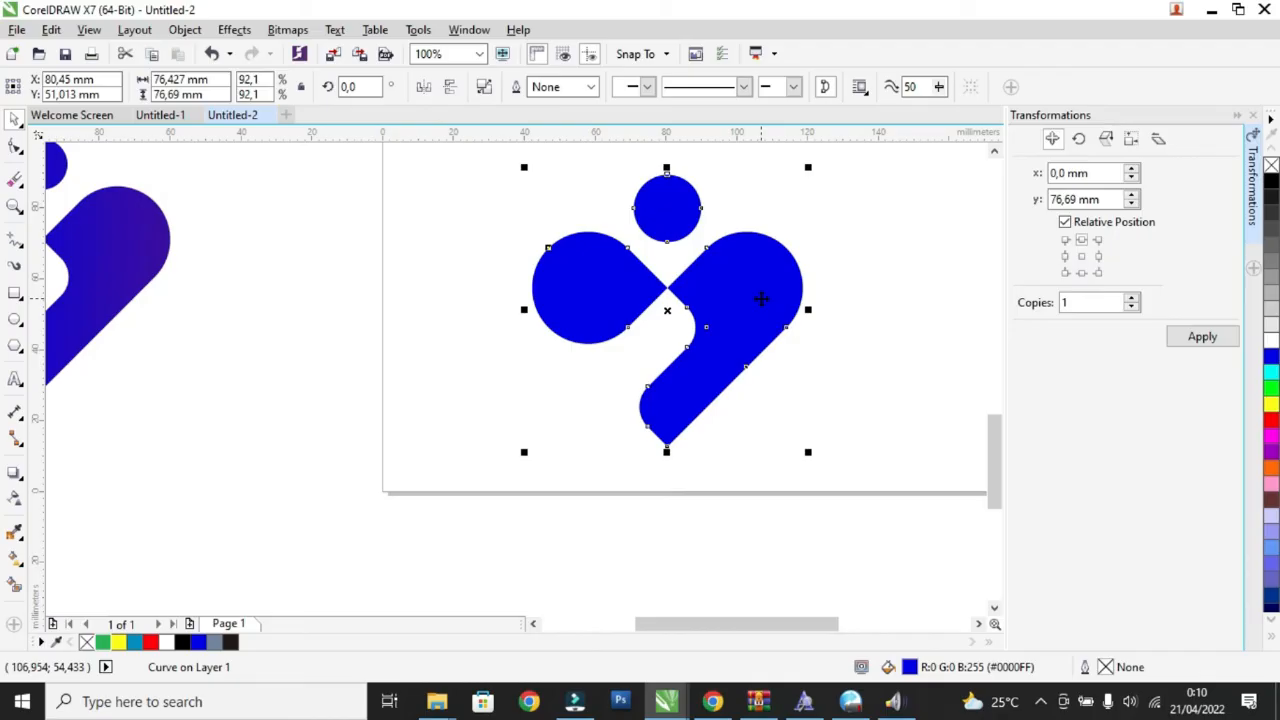
key(g)
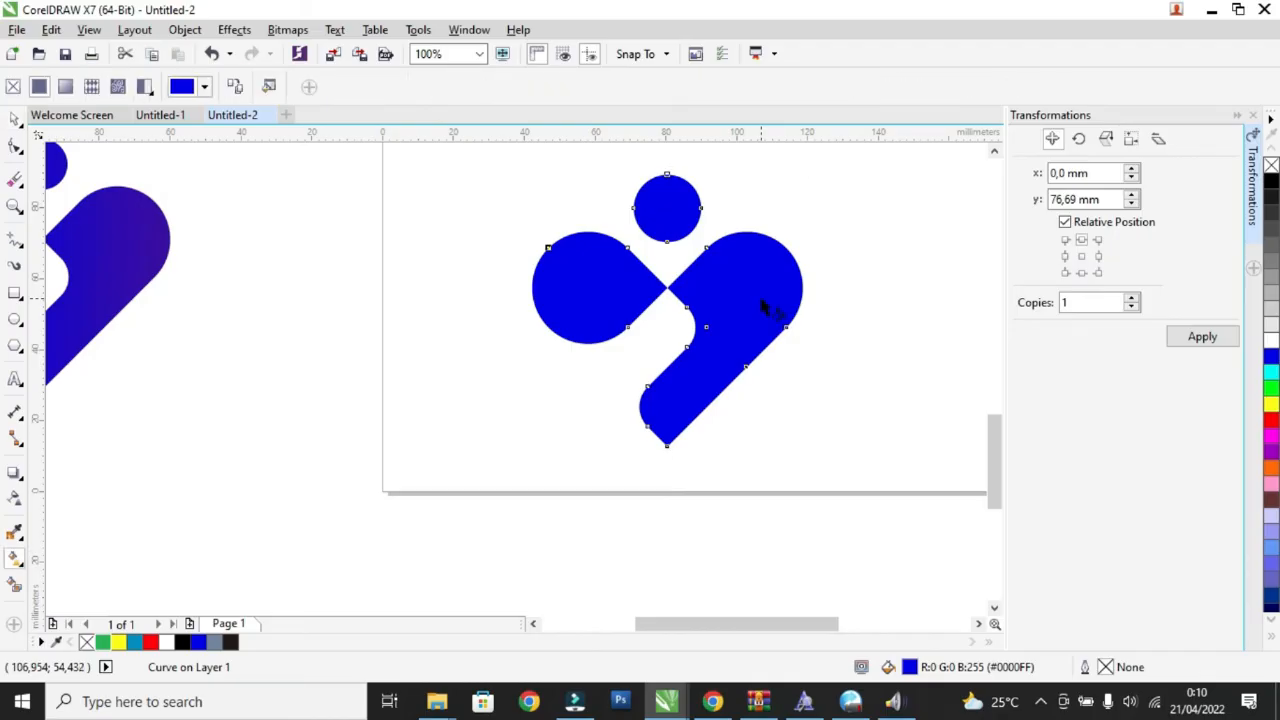
drag(508, 288, 757, 288)
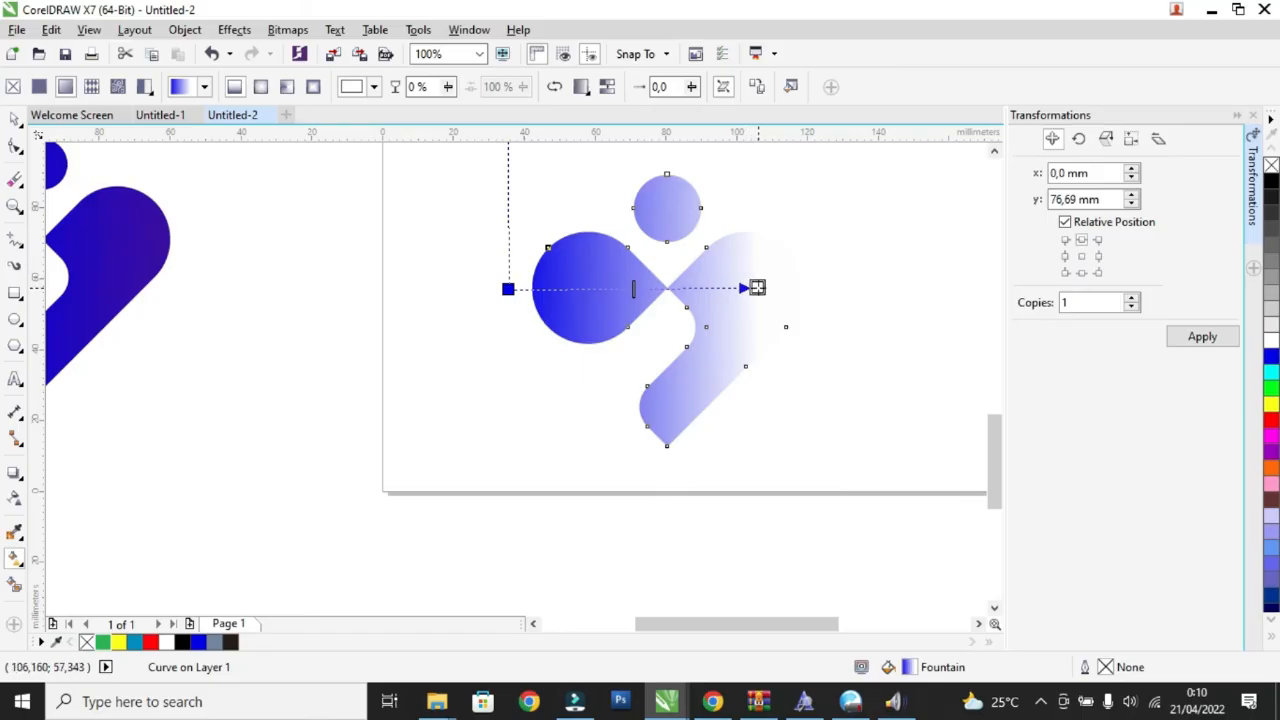
click(757, 288)
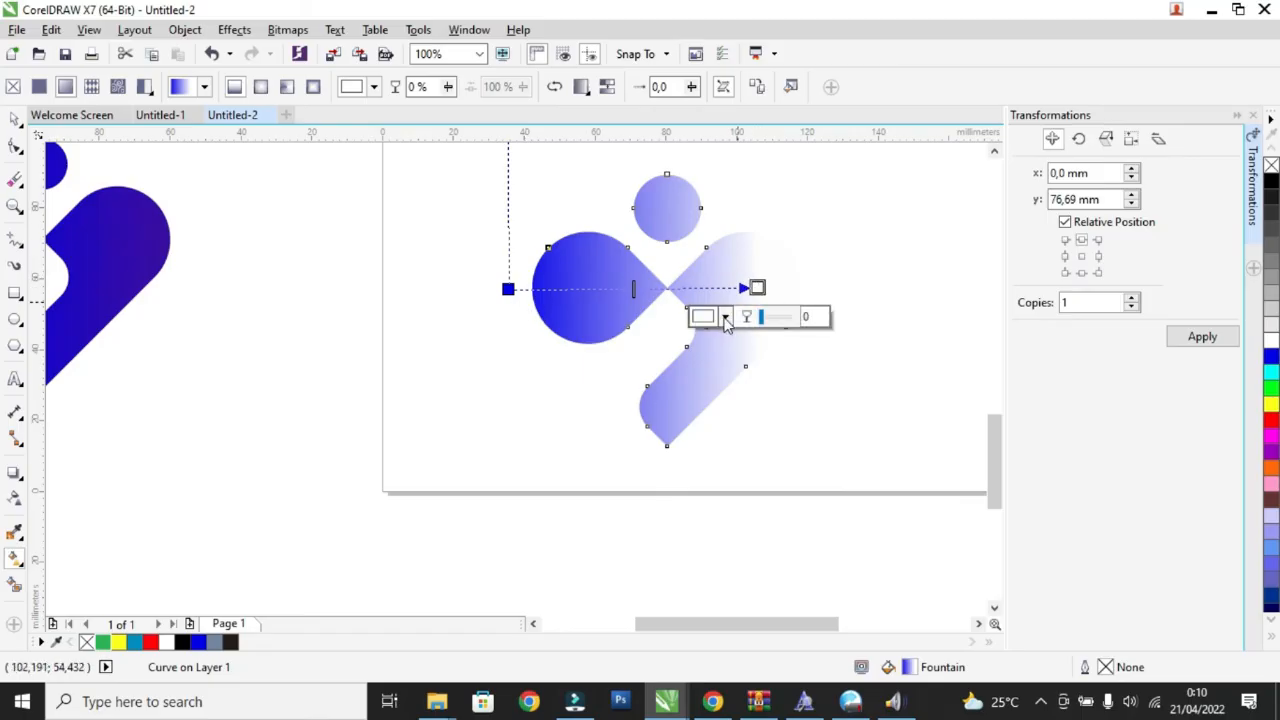
click(725, 317)
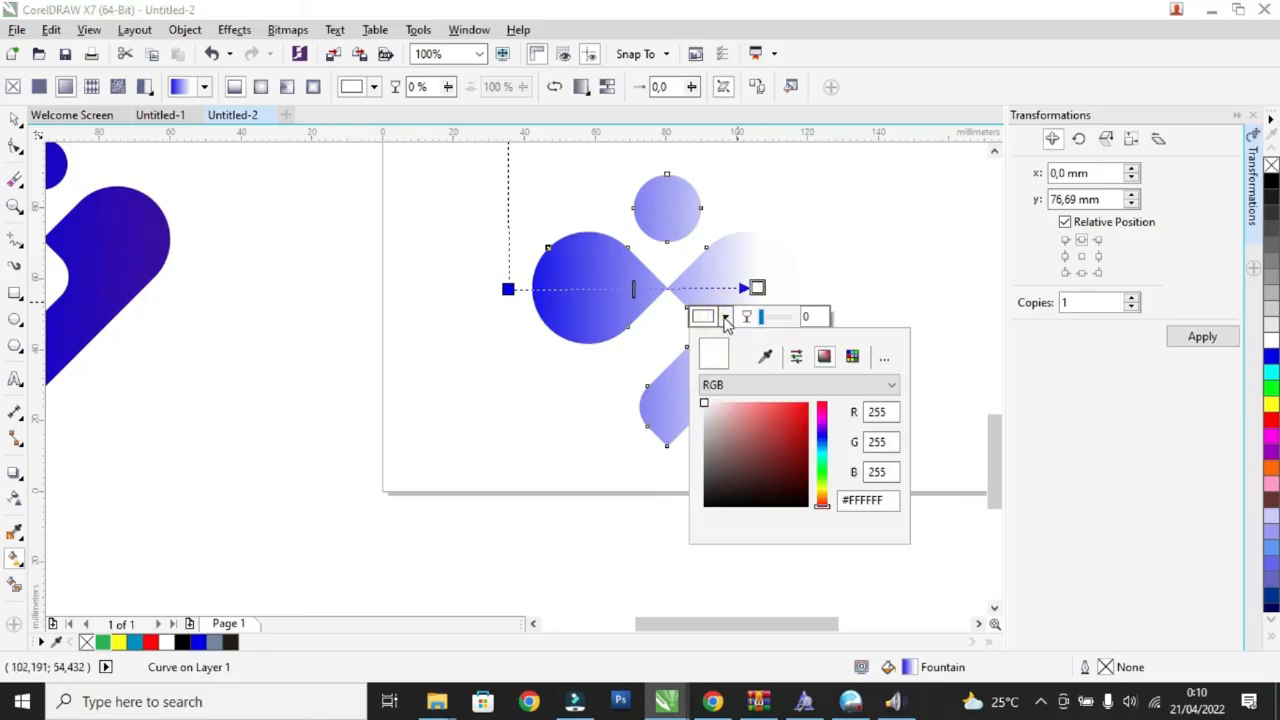
click(822, 438)
drag(800, 443, 796, 457)
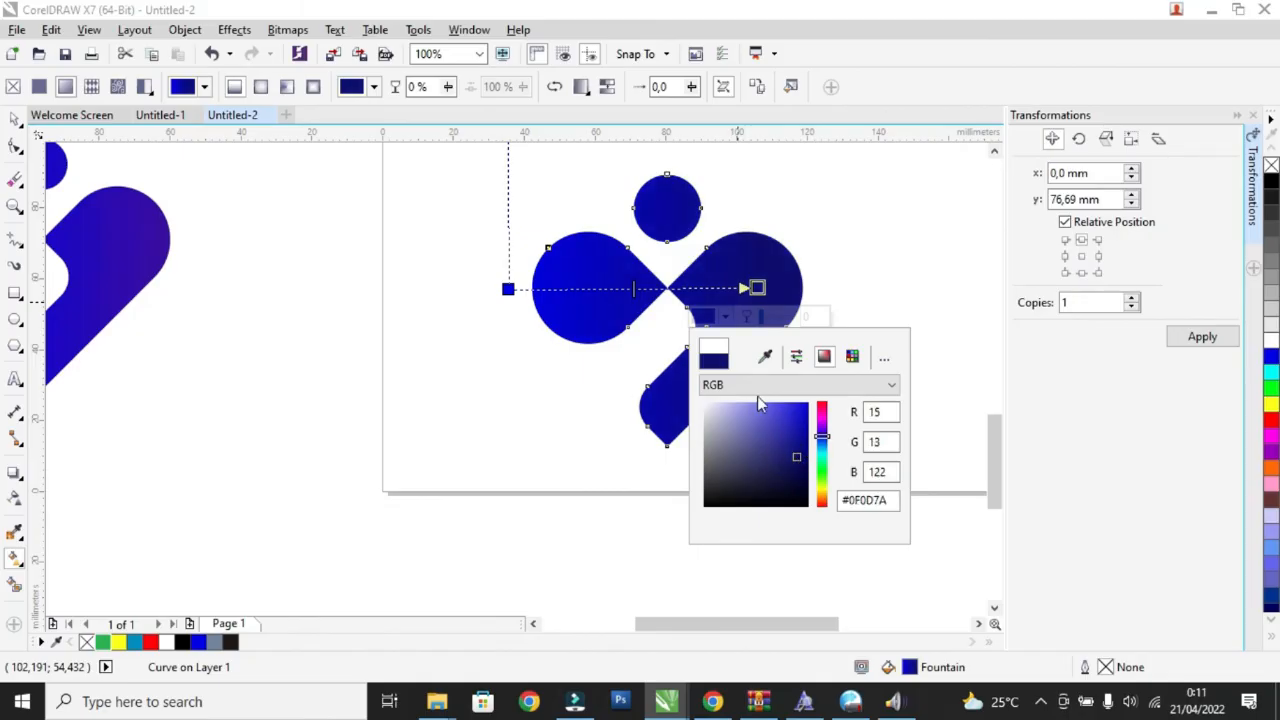
click(15, 119)
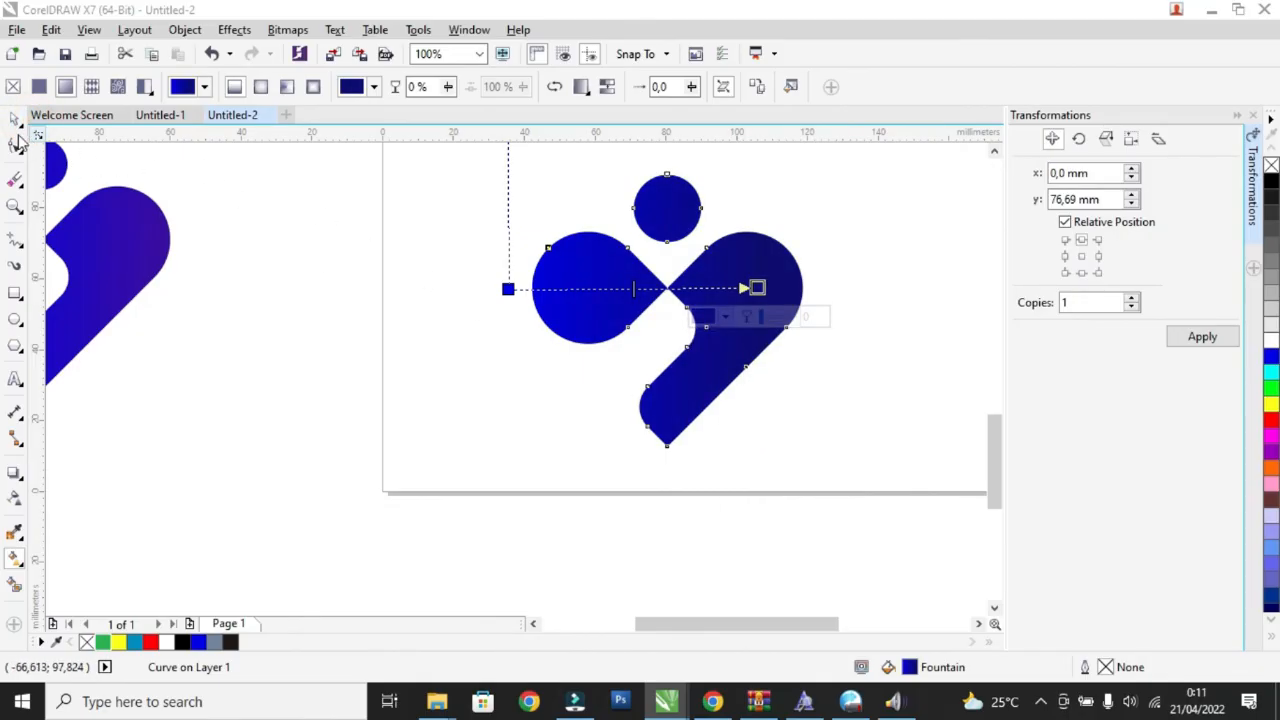
click(424, 360)
- Add the artistic text "bkkbn" below the reference logo and enlarge it to about 48.5 pt
scroll(424, 360, down, 2)
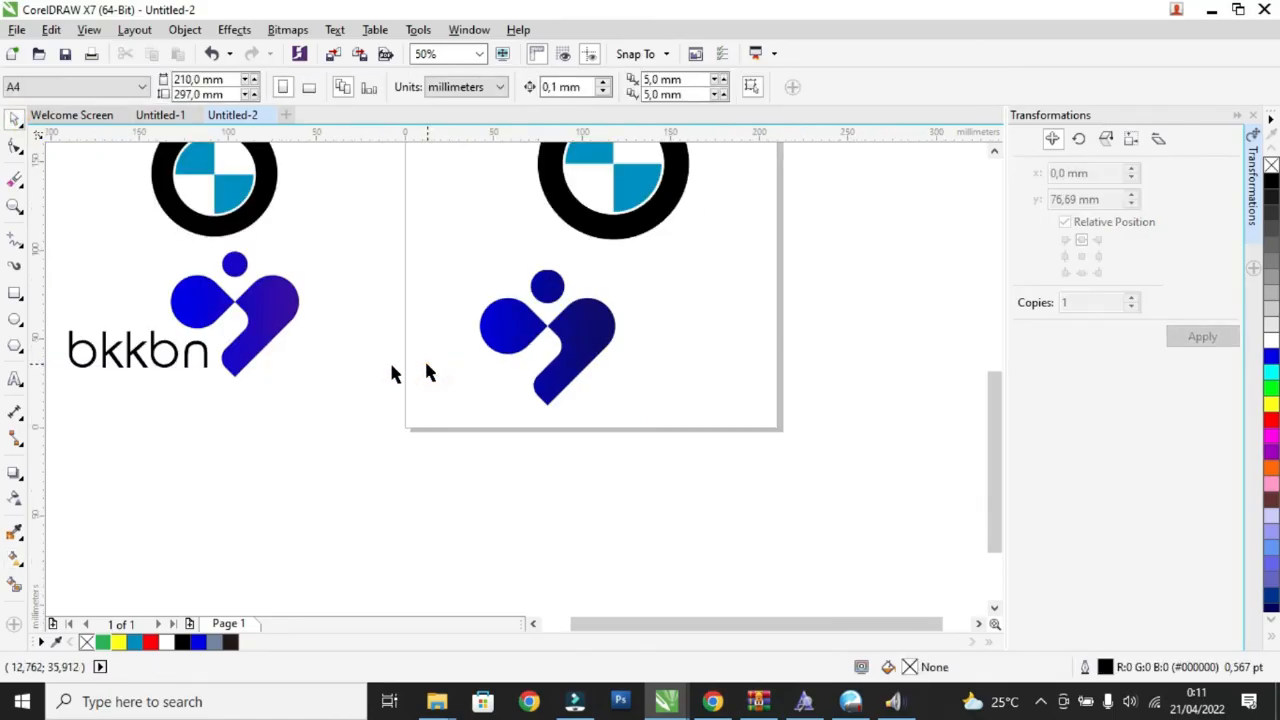
click(15, 379)
click(321, 450)
text(BKK)
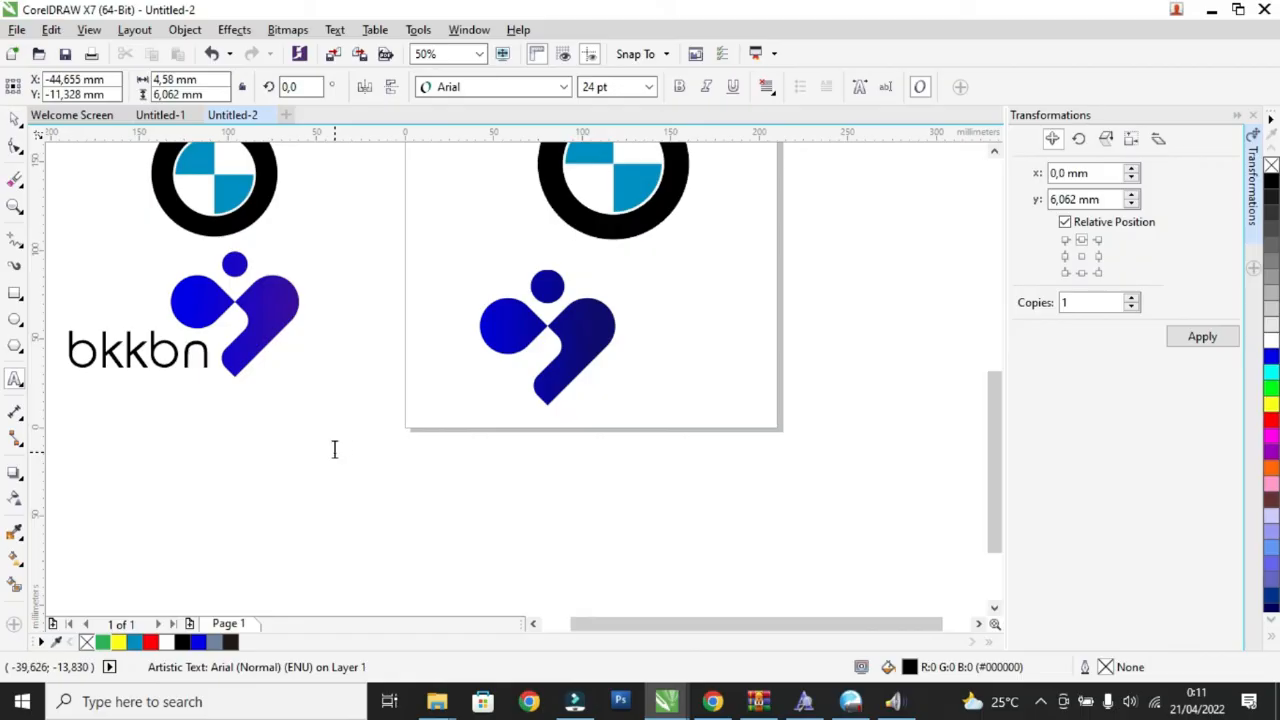
text(bkkbn)
click(15, 119)
drag(367, 433, 406, 421)
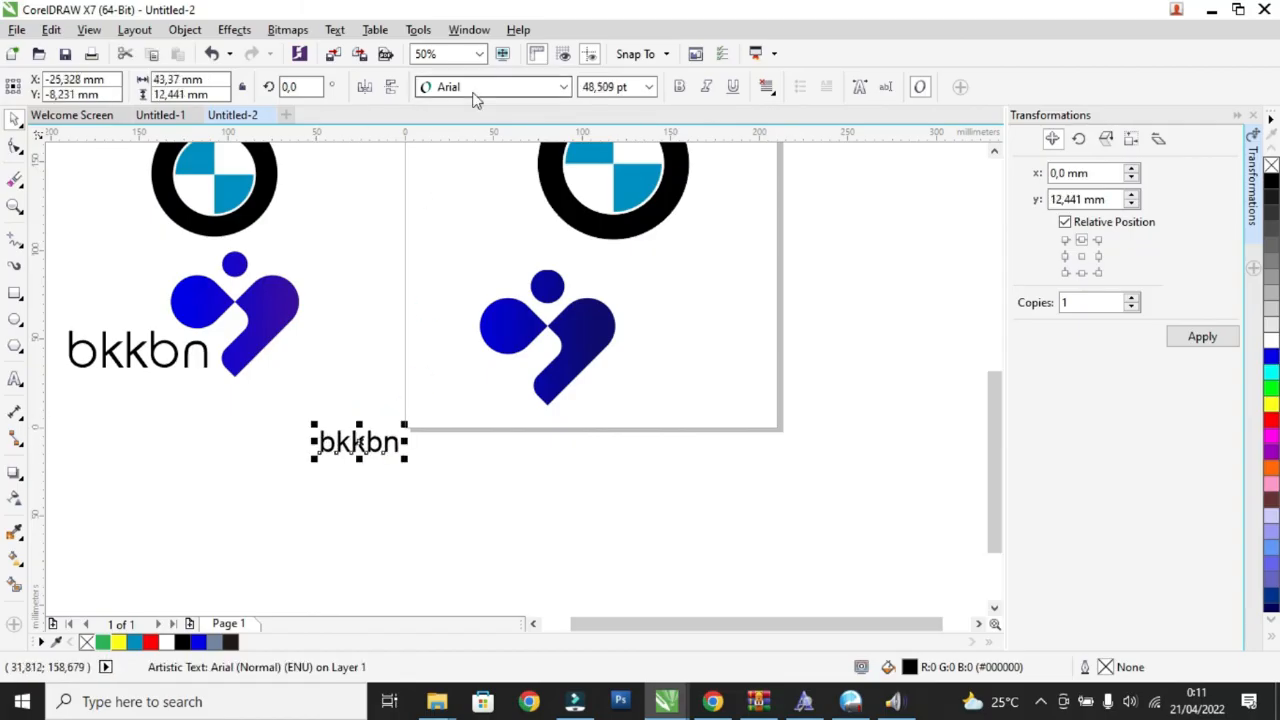
- Set the "bkkbn" text's font to Rounded Elegance, then enlarge and place it at the emblem's lower left
click(473, 93)
text(Roun)
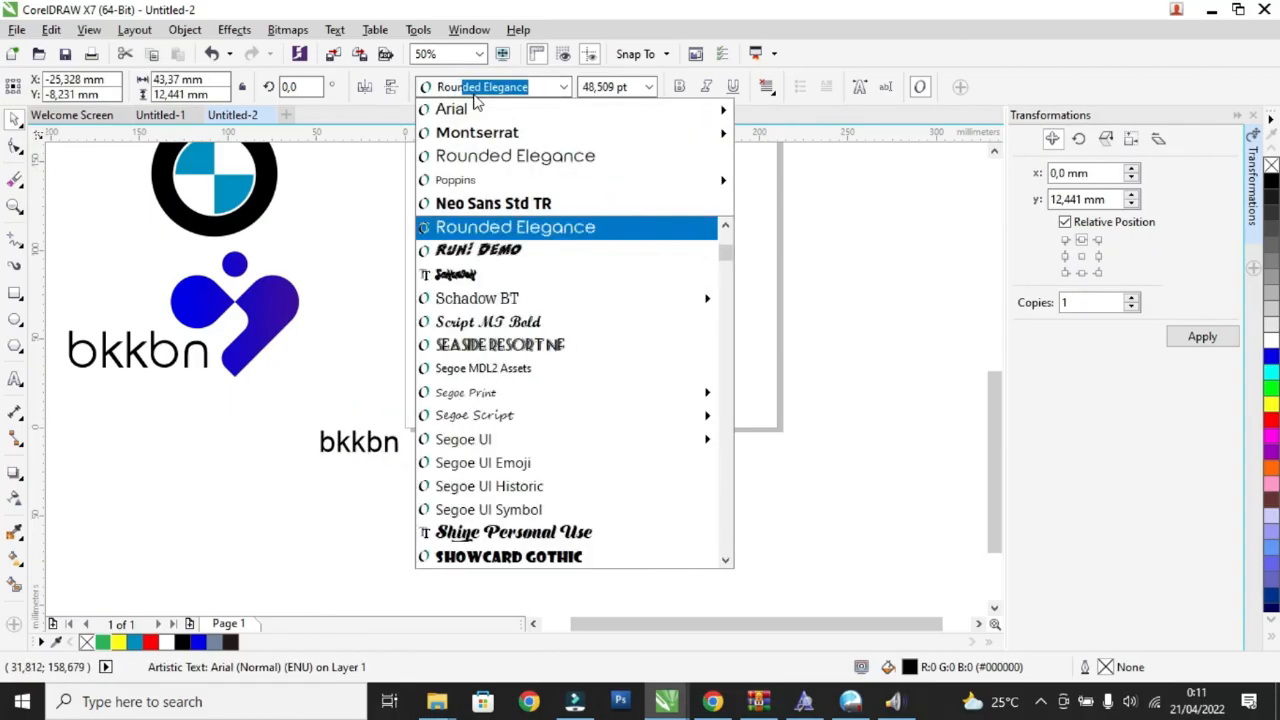
text(d)
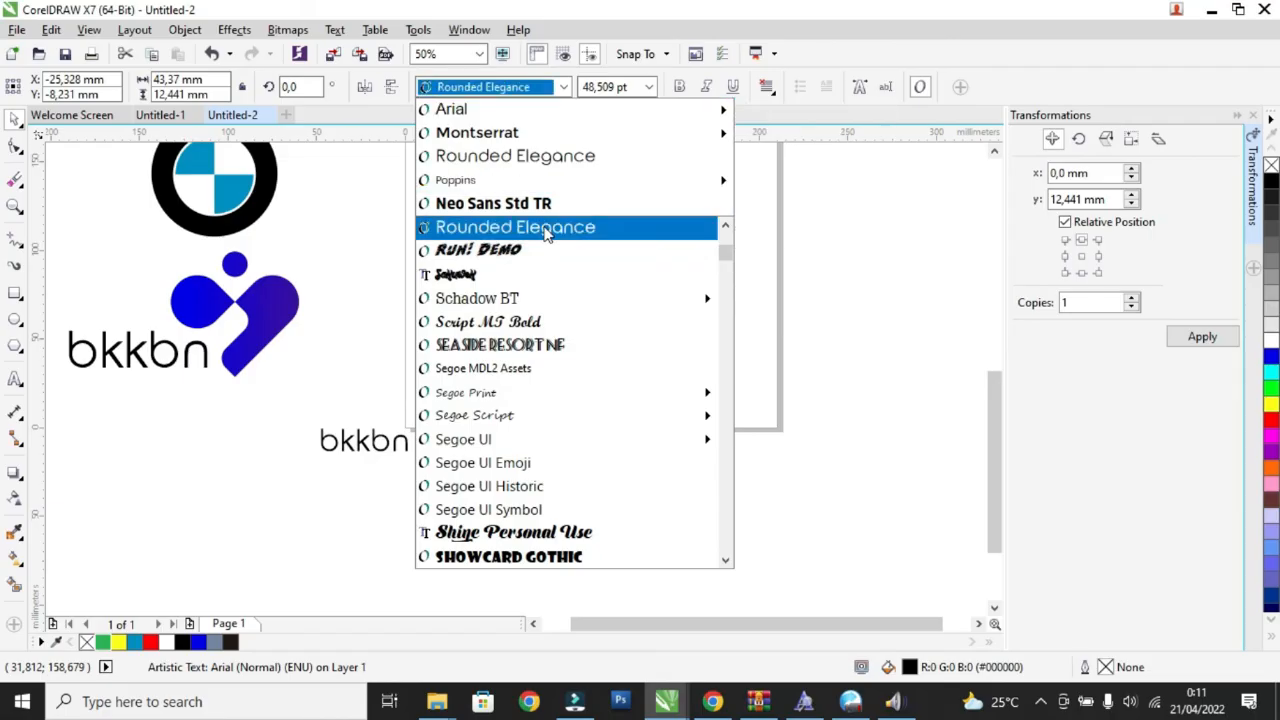
click(546, 229)
drag(403, 441, 512, 384)
- Group the emblem with its text, shrink the group to about 72.5 mm high, and move it onto the page below the BMW logo
drag(698, 436, 310, 254)
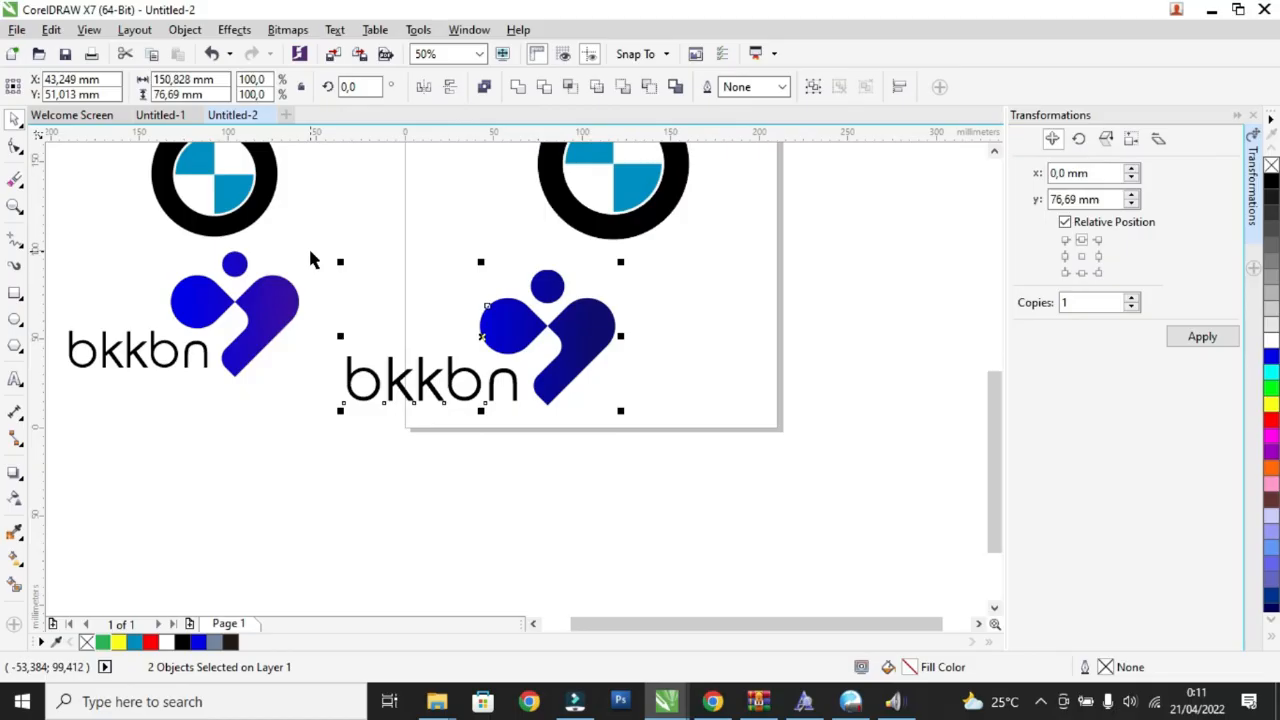
key(ctrl+g)
drag(620, 261, 613, 270)
drag(581, 328, 708, 310)
scroll(819, 318, down, 2)
click(814, 320)
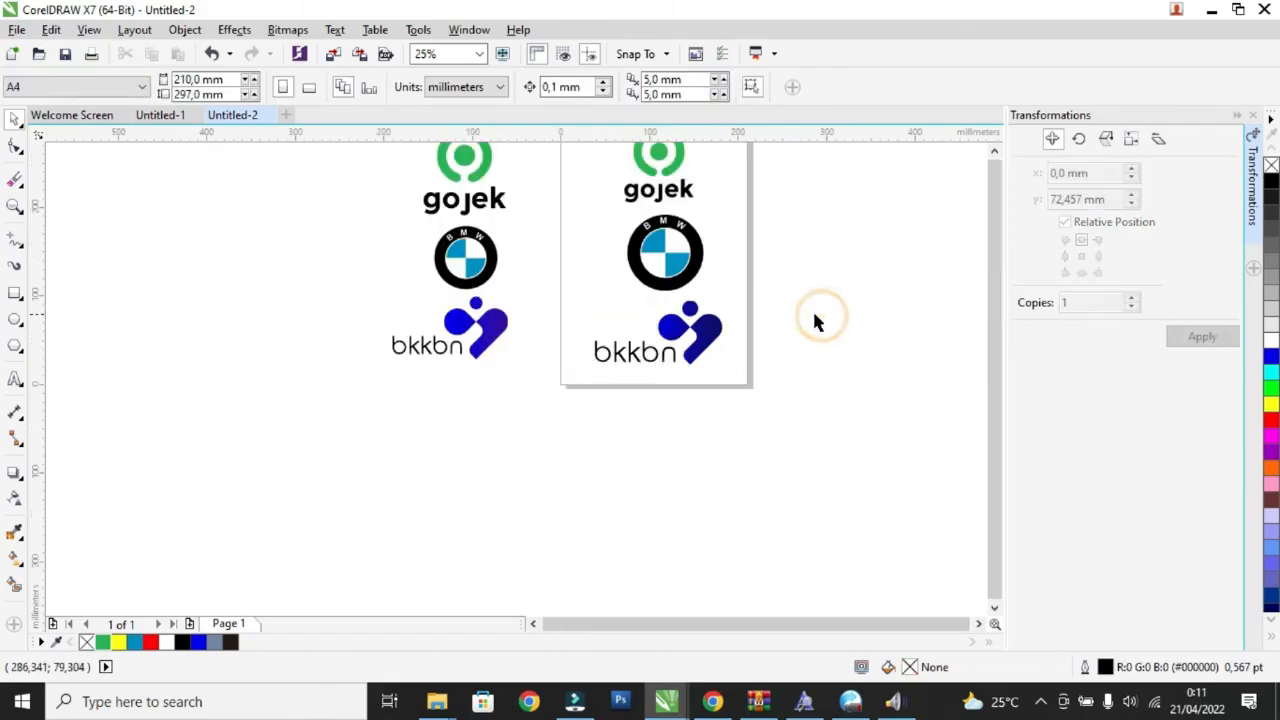
scroll(820, 290, down, 2)
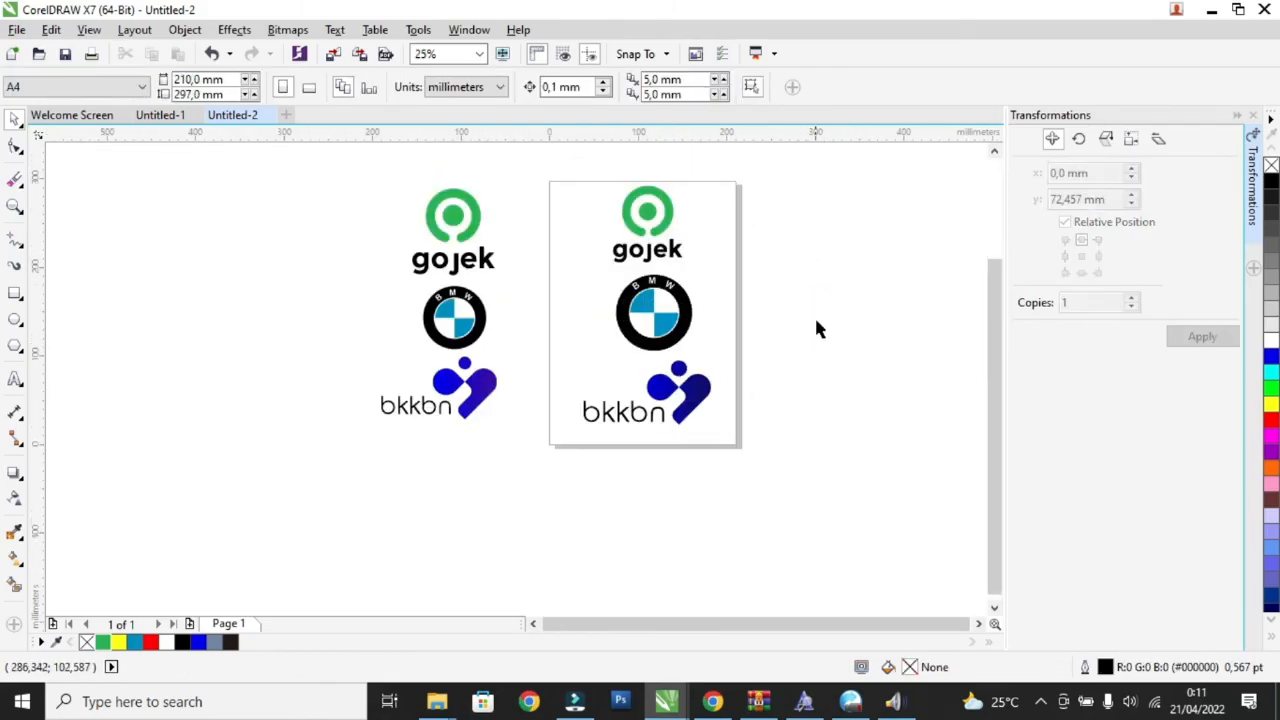